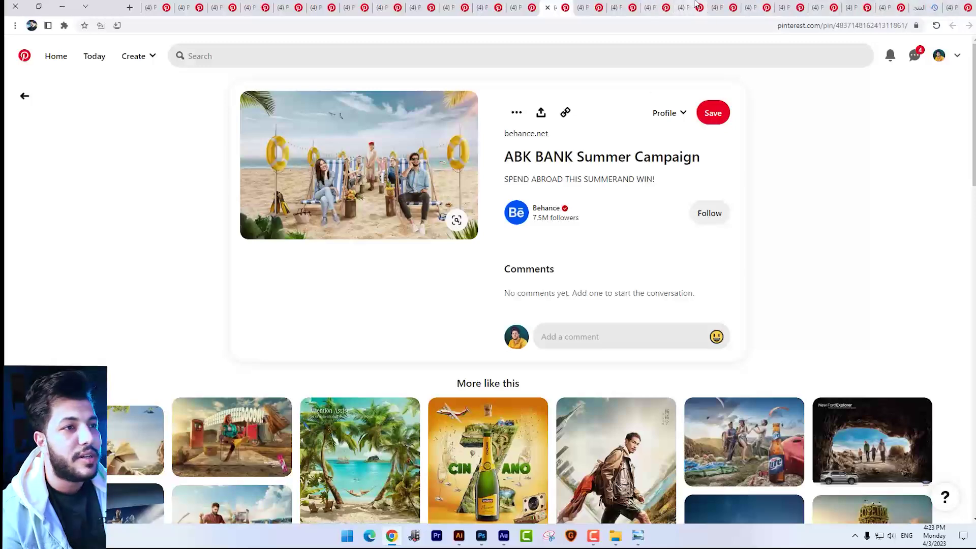
- Browse saved Pinterest ad pins, including LinkedIn campaign and 4Doner Designs, then bring up the Domty folder
click(485, 7)
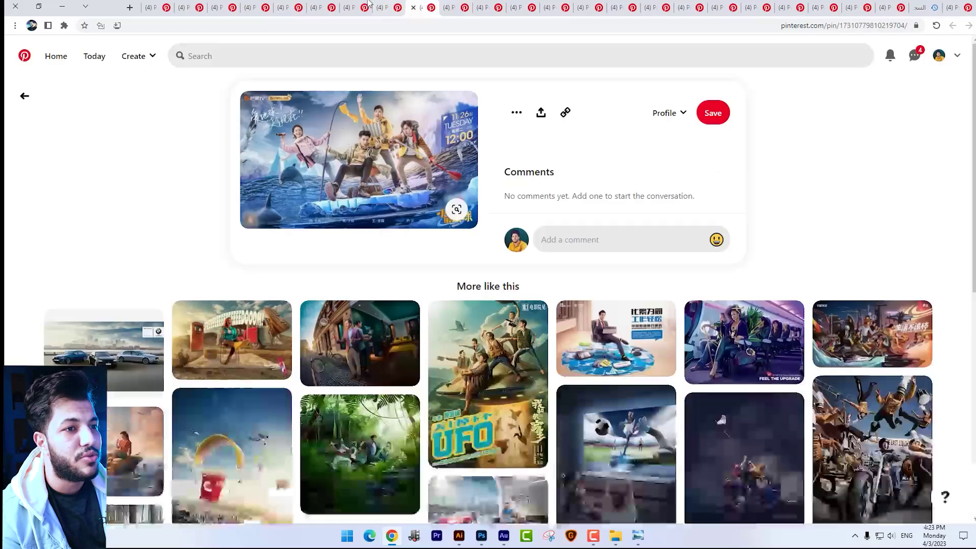
click(364, 7)
click(331, 7)
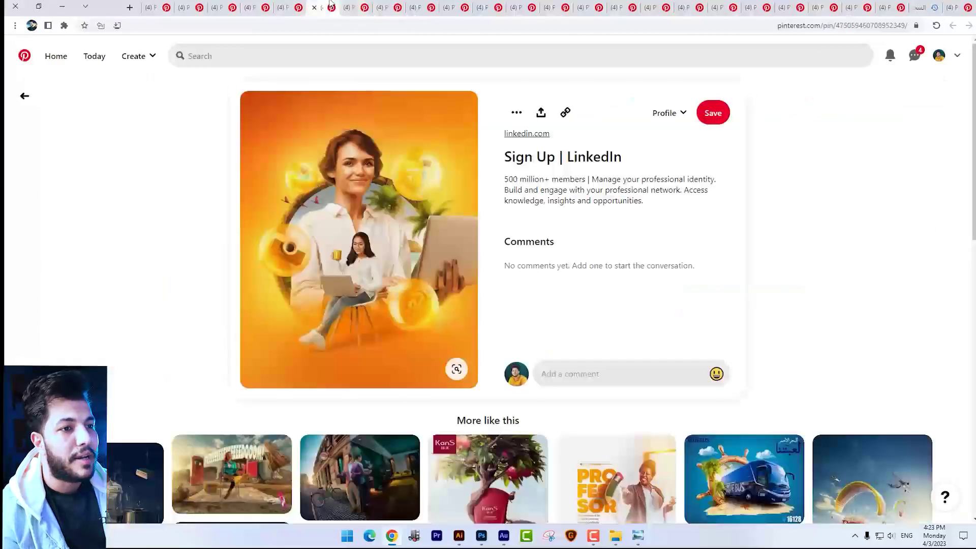
click(292, 7)
click(235, 7)
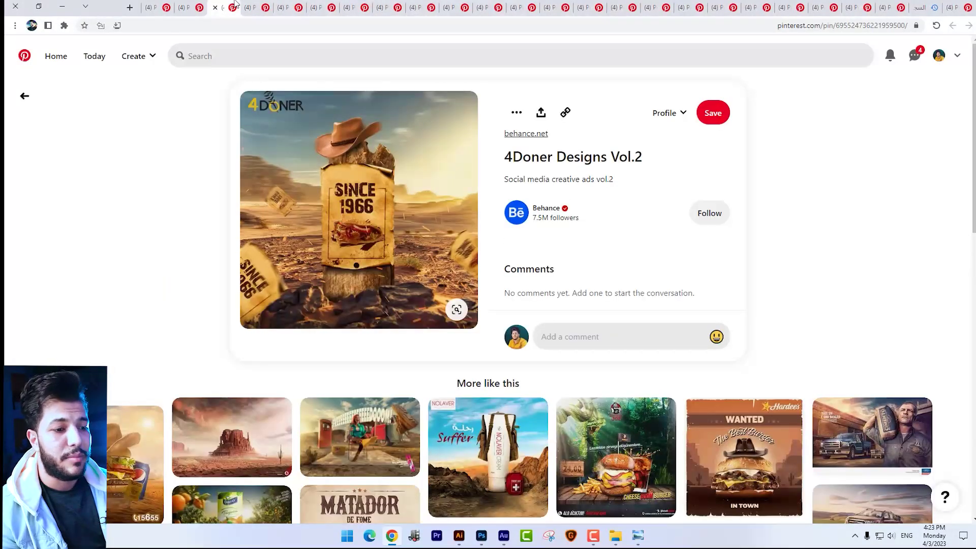
click(624, 538)
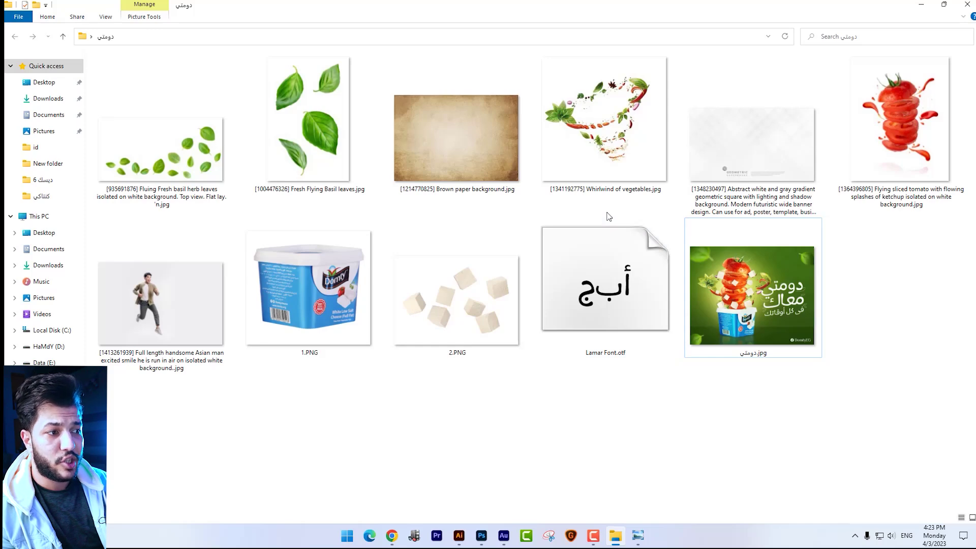
- Open the finished Domty ad image دومتي.jpg full-size in Windows Photo Viewer
double_click(770, 294)
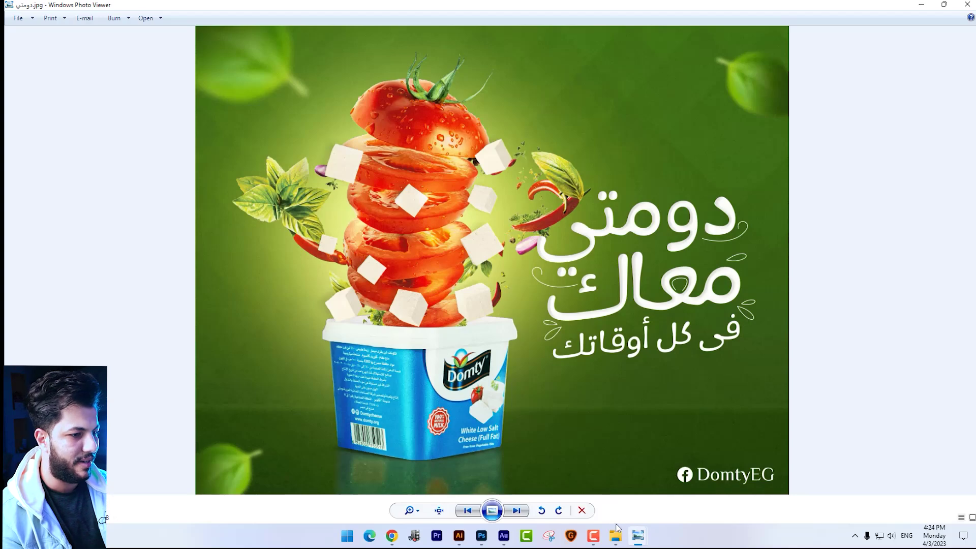
- Browse the ecobee, Go Bus, ABK BANK and TOP XL Chocolate pins, ending at Floating fresh salad
click(391, 535)
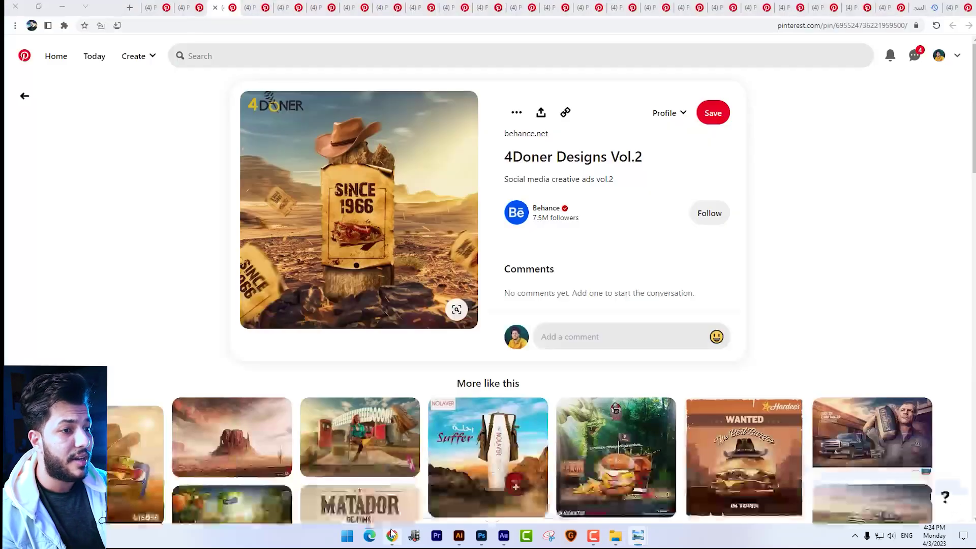
click(802, 5)
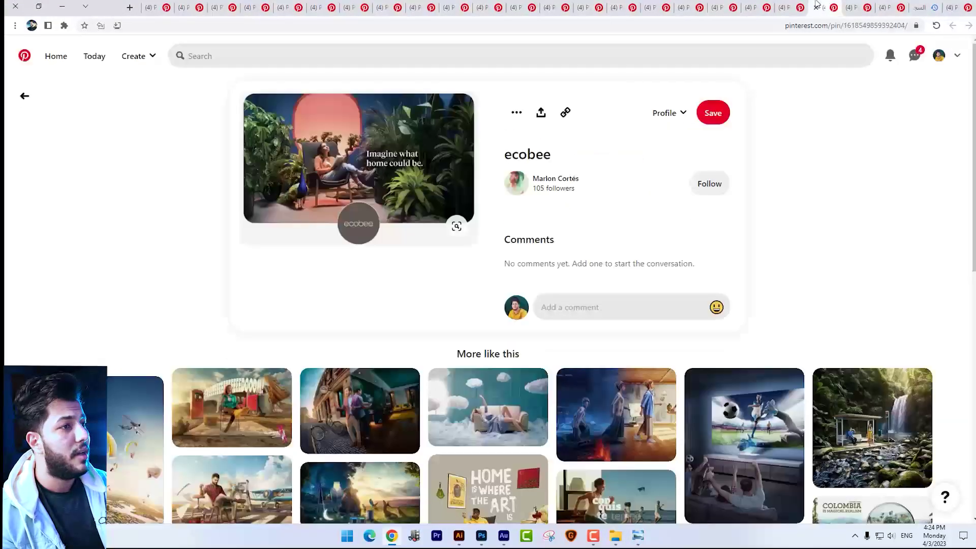
click(802, 5)
scroll(706, 178, down, 4)
scroll(709, 153, down, 3)
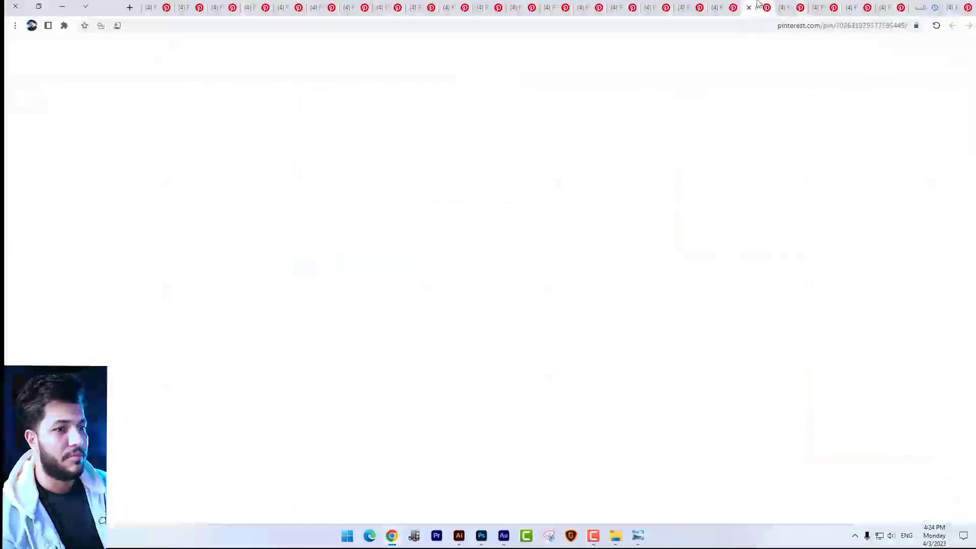
click(745, 7)
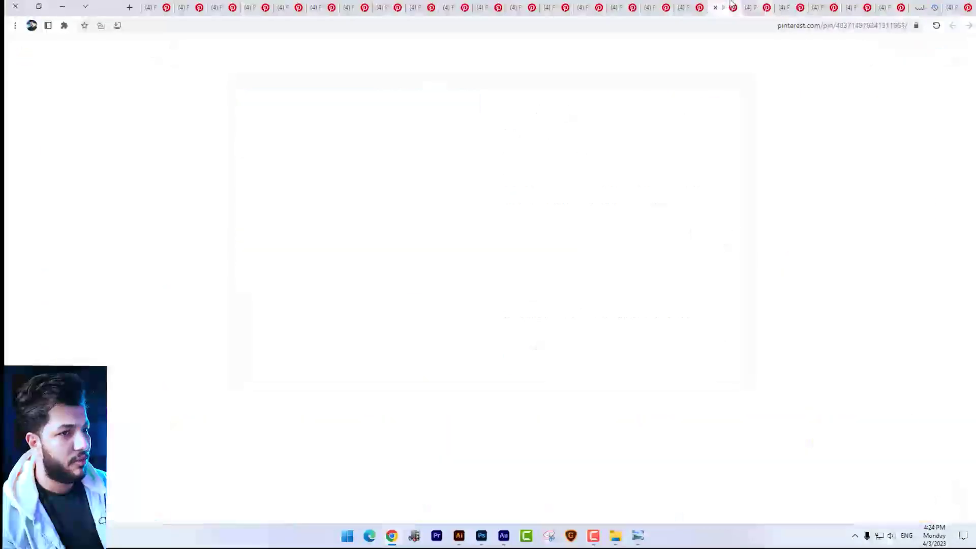
click(712, 7)
click(770, 5)
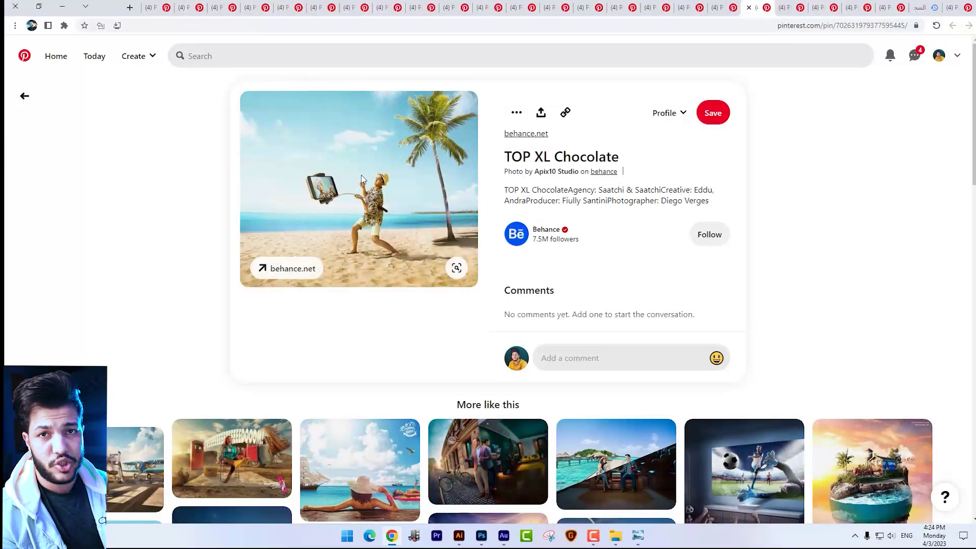
click(687, 6)
click(654, 7)
mouse_move(412, 239)
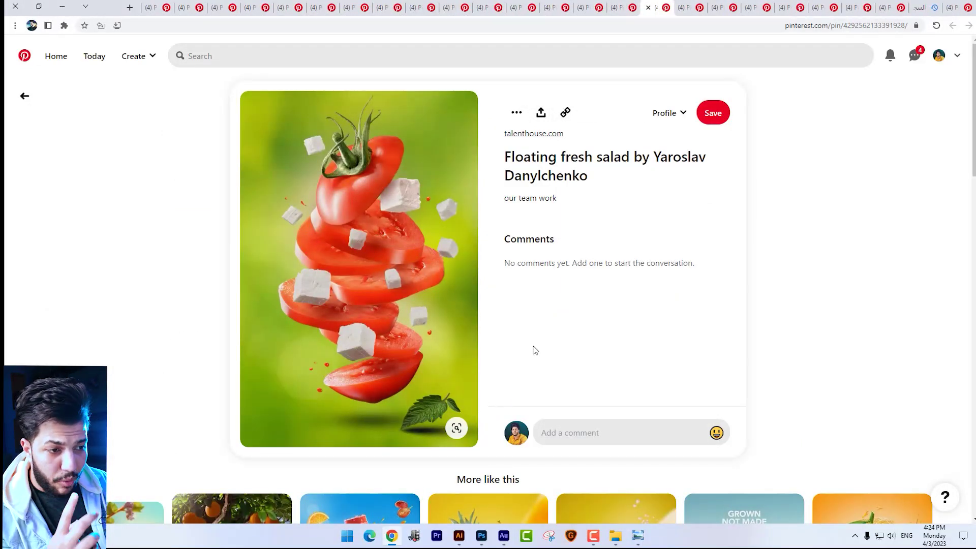
mouse_move(358, 268)
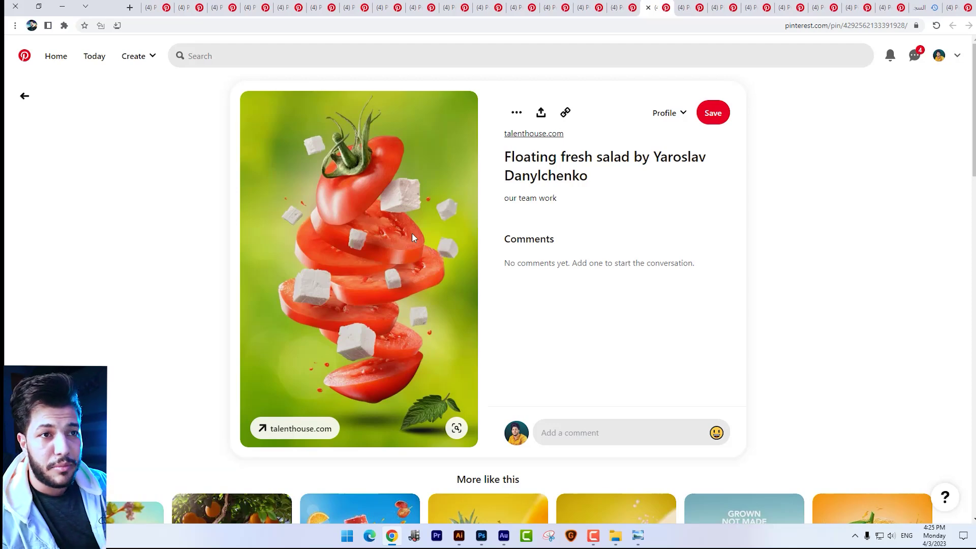
- Go to iStock in a new tab and search for tomato images
click(130, 7)
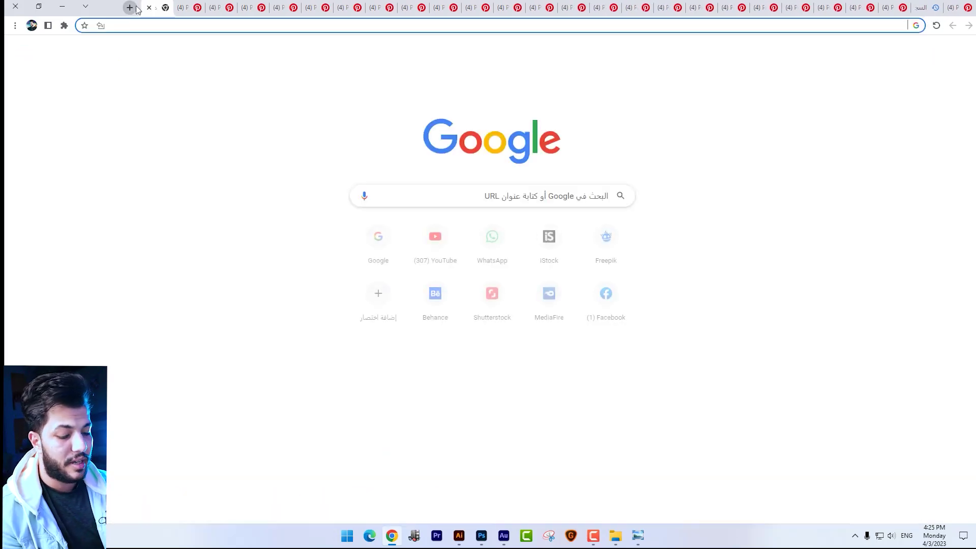
text(is)
key(Return)
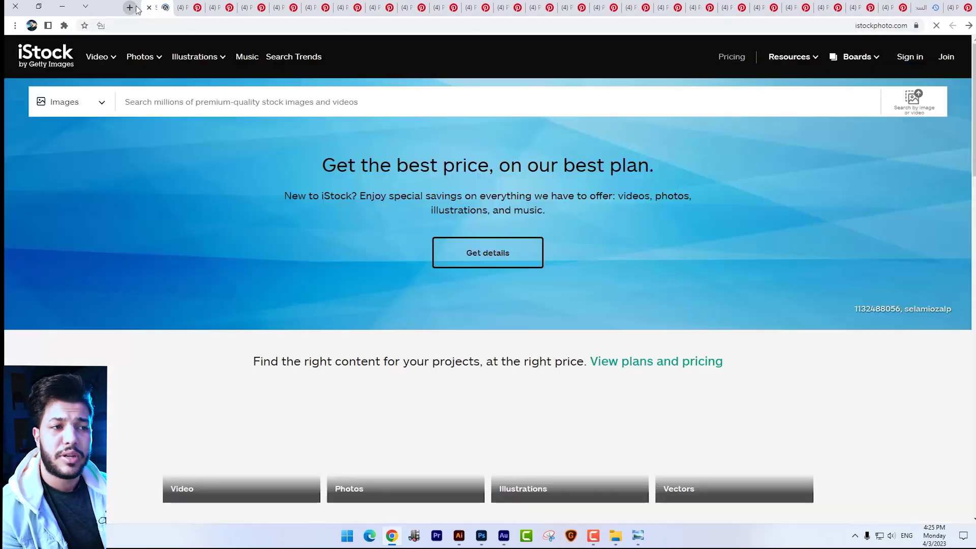
click(313, 102)
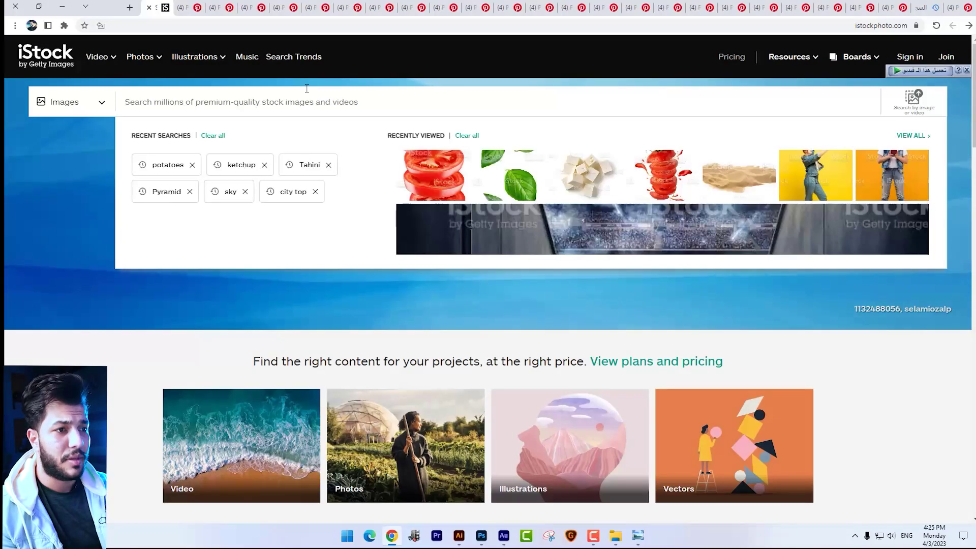
text(toma)
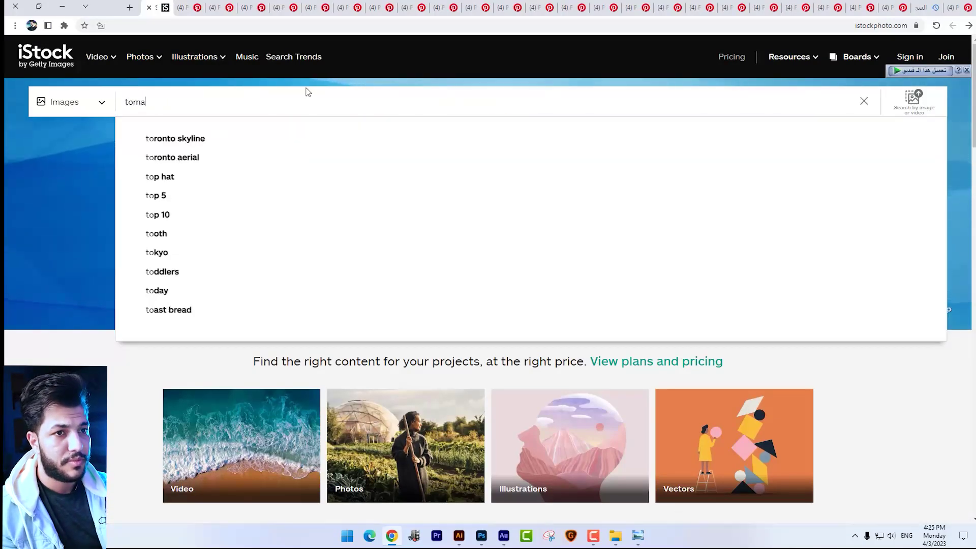
text(to)
key(Return)
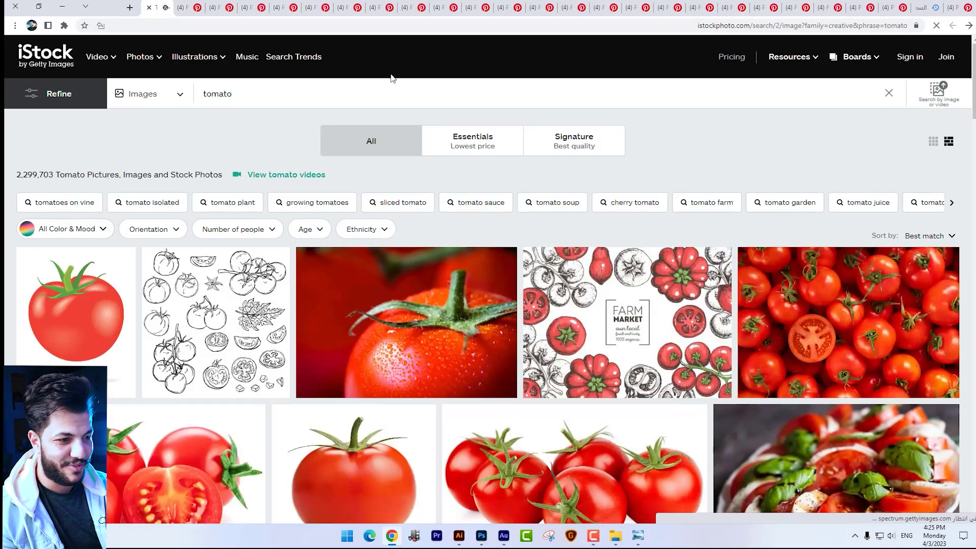
- Open the flying sliced tomato with ketchup splashes photo, then return to the Pinterest pins
scroll(435, 197, down, 4)
scroll(456, 186, down, 4)
scroll(456, 186, down, 1)
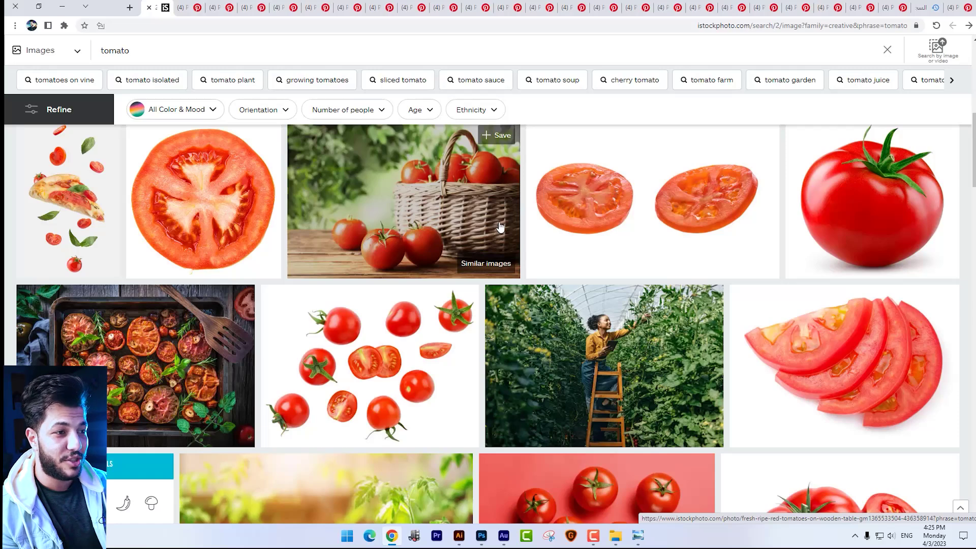
mouse_move(404, 202)
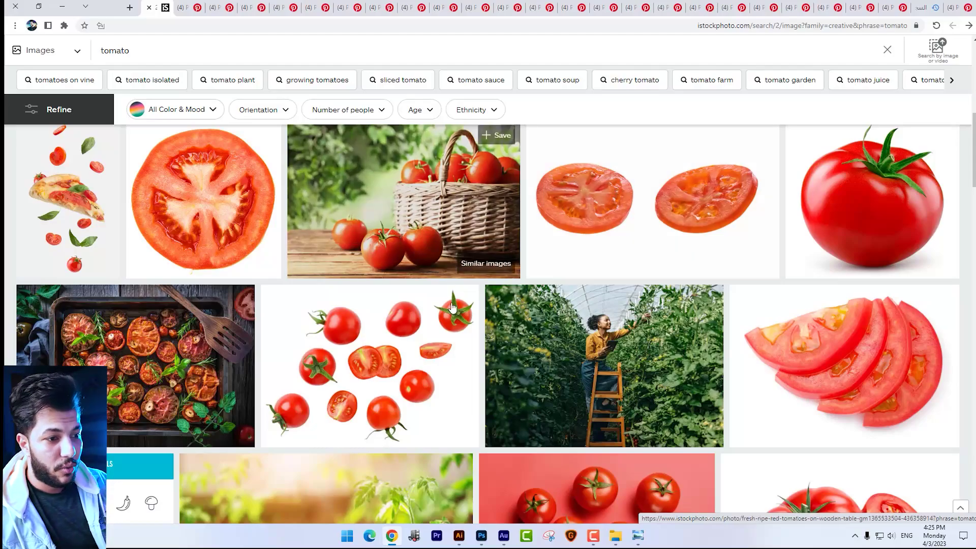
scroll(542, 288, down, 5)
scroll(542, 288, down, 3)
scroll(542, 288, down, 3)
scroll(542, 288, down, 5)
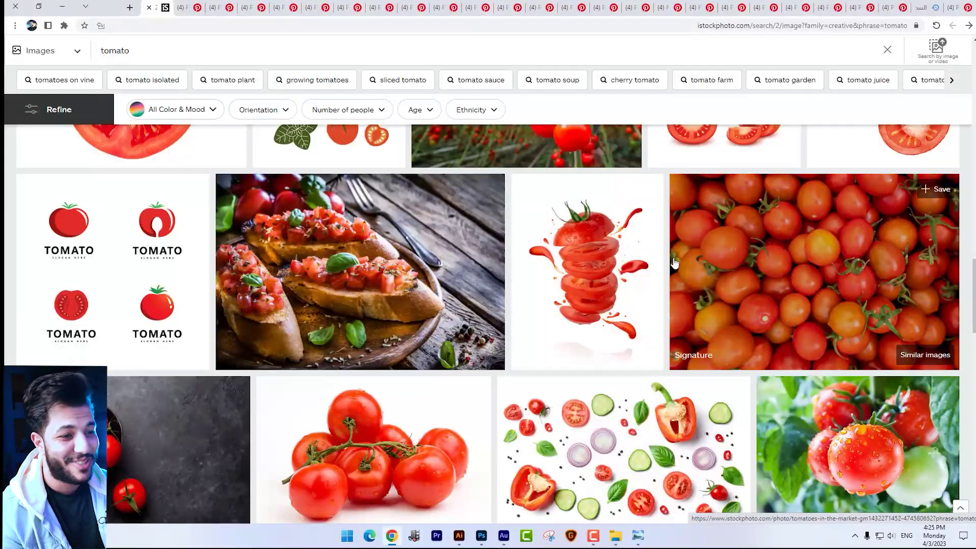
mouse_move(588, 272)
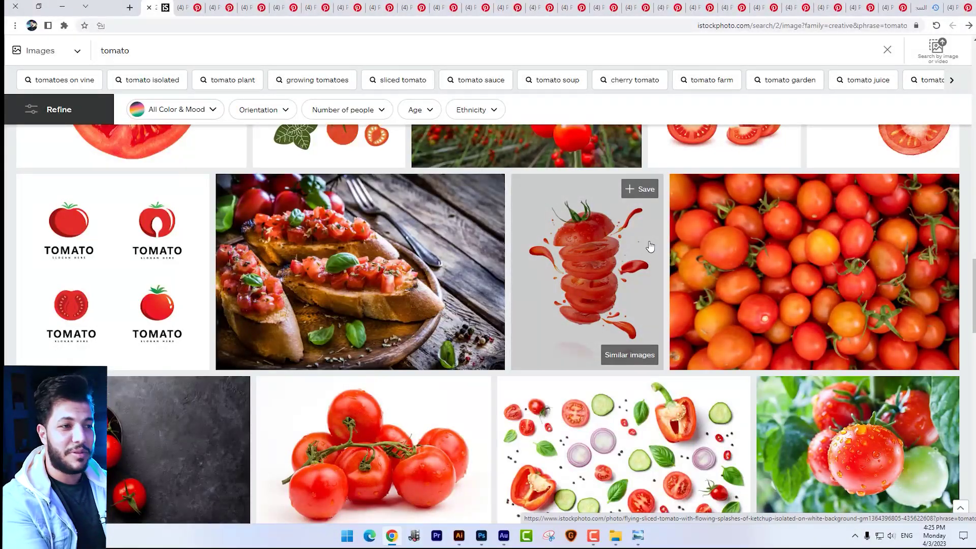
click(614, 277)
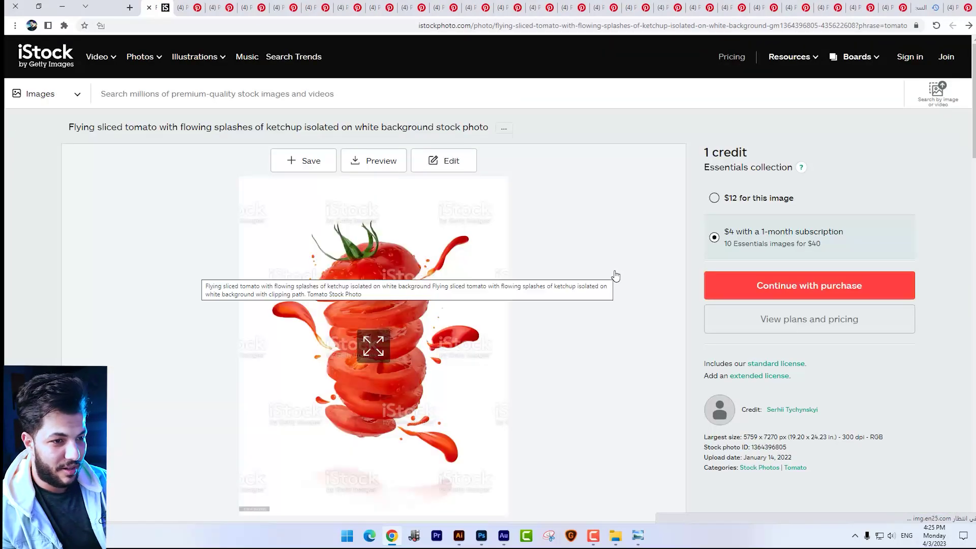
scroll(614, 277, down, 3)
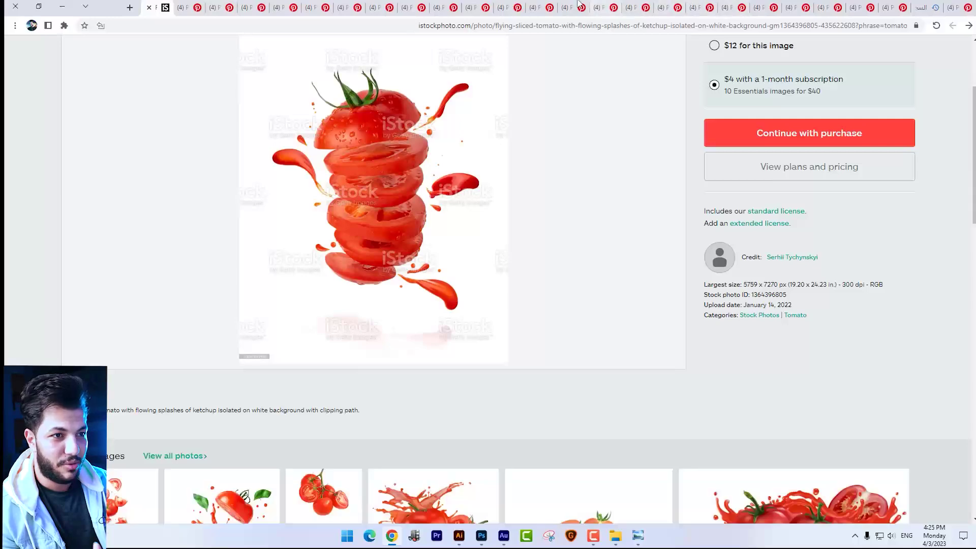
click(577, 4)
click(548, 4)
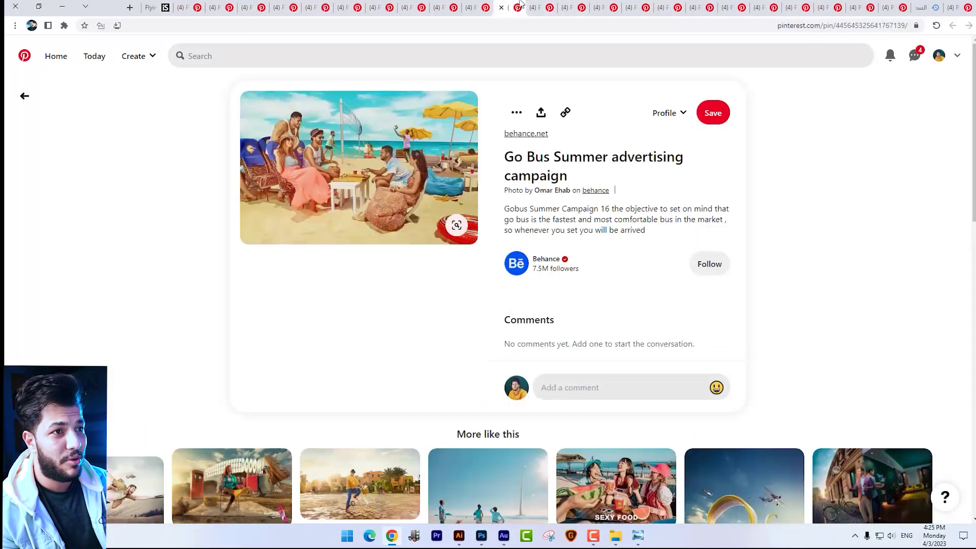
- Revisit the Marseilia Beach and Floating fresh salad pins, then view similar images under the iStock tomato
click(489, 4)
click(456, 4)
click(424, 4)
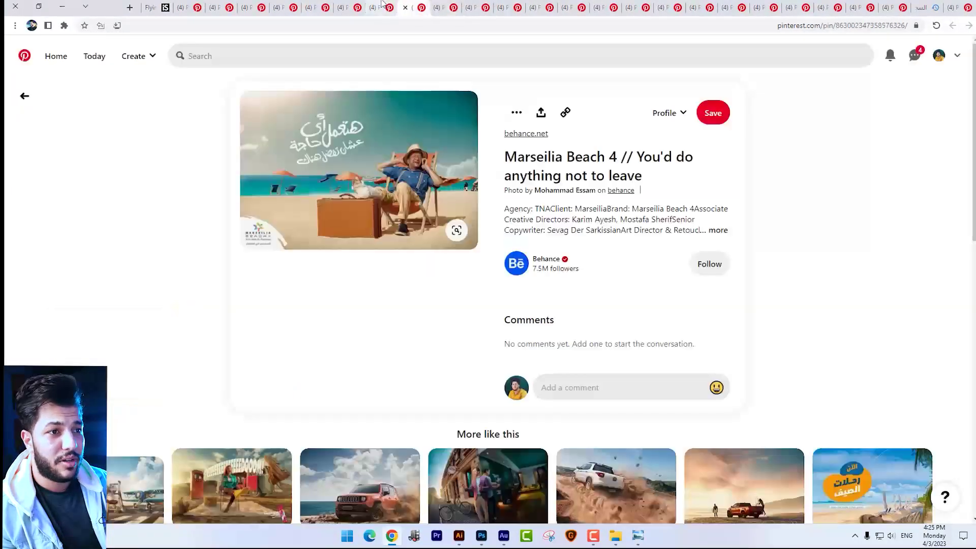
click(670, 6)
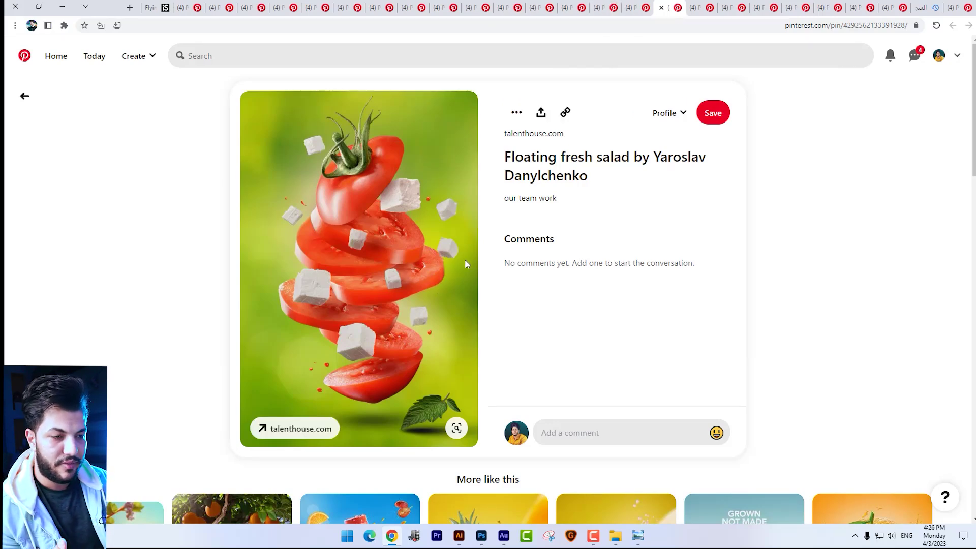
click(153, 7)
scroll(443, 243, up, 3)
scroll(451, 277, down, 6)
- Open the sliced tomato isolated on white photo, then bring the Domty ad back up for comparison
scroll(467, 263, down, 3)
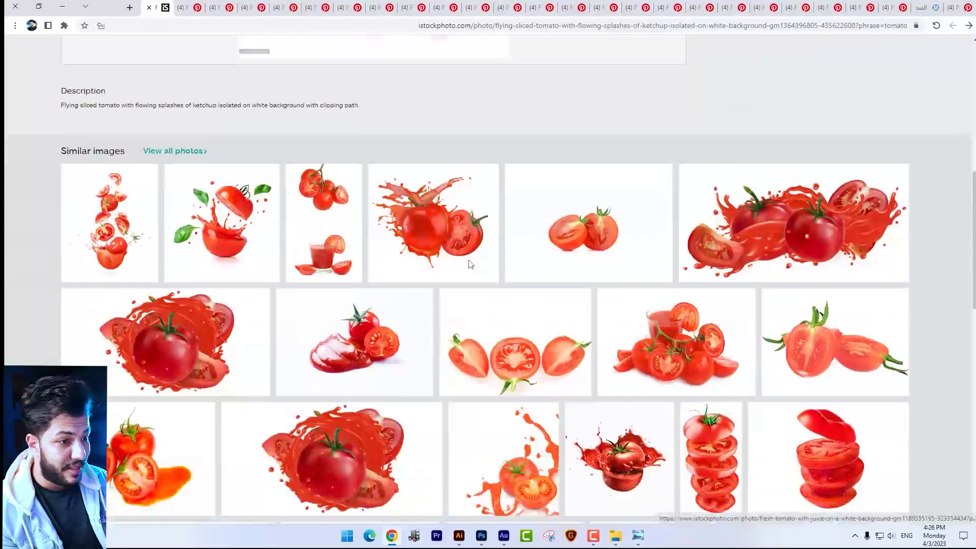
scroll(471, 262, down, 1)
click(735, 400)
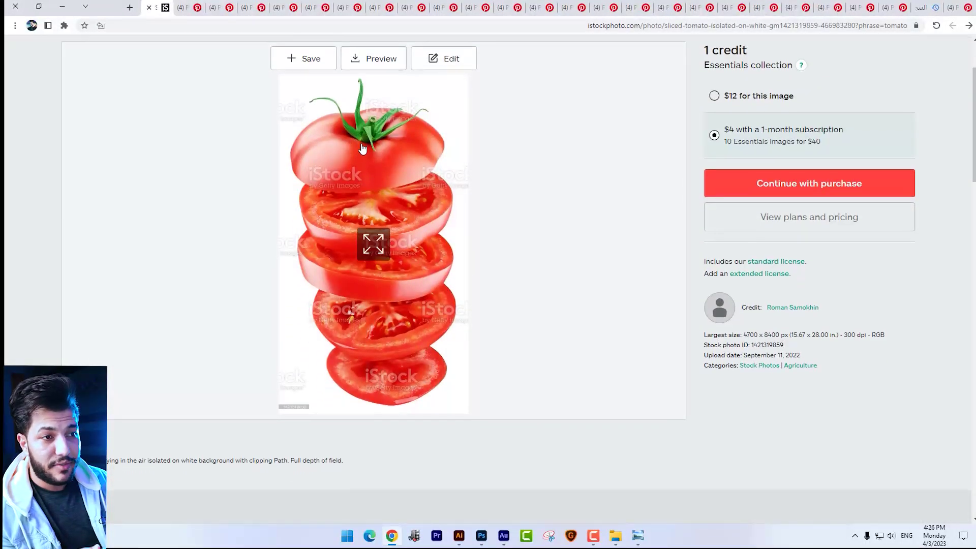
scroll(376, 168, down, 2)
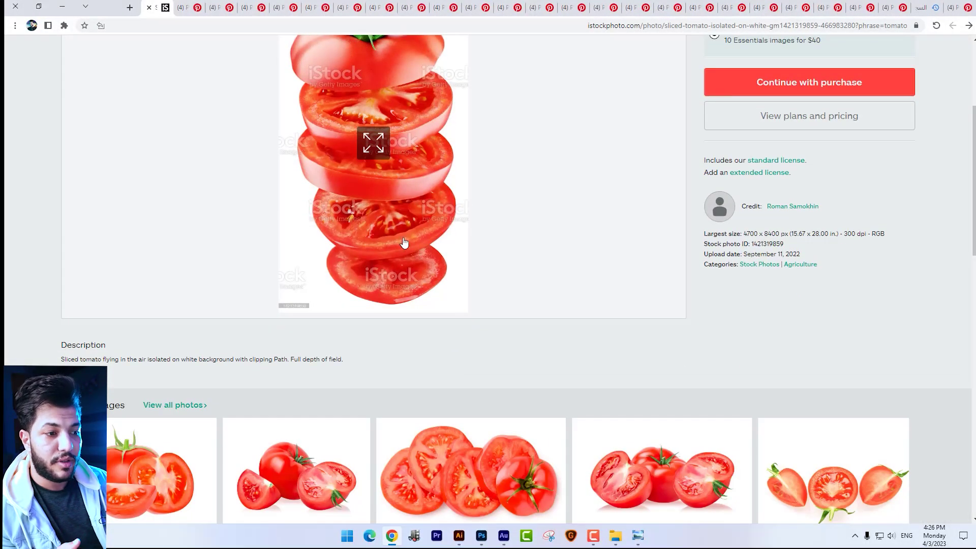
click(639, 535)
click(676, 486)
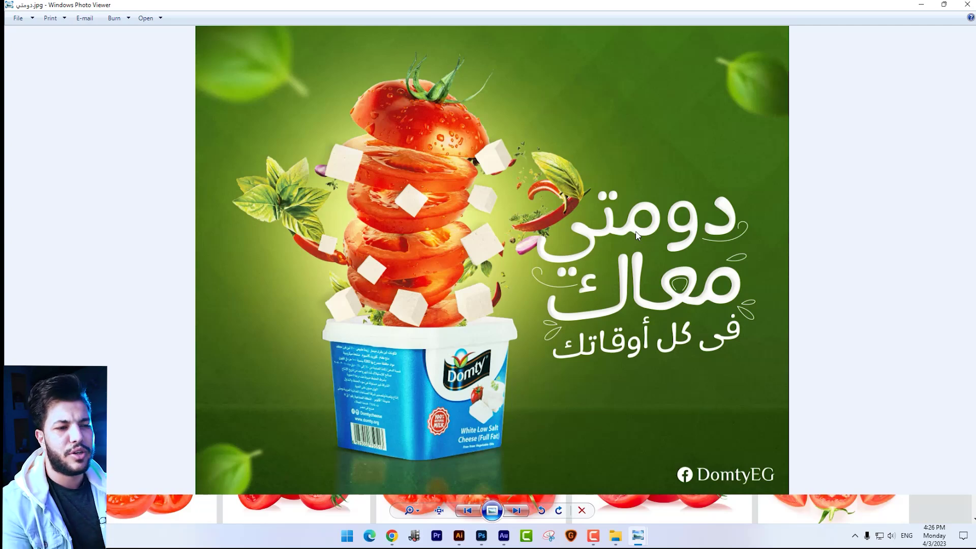
click(391, 536)
scroll(425, 487, up, 5)
click(670, 7)
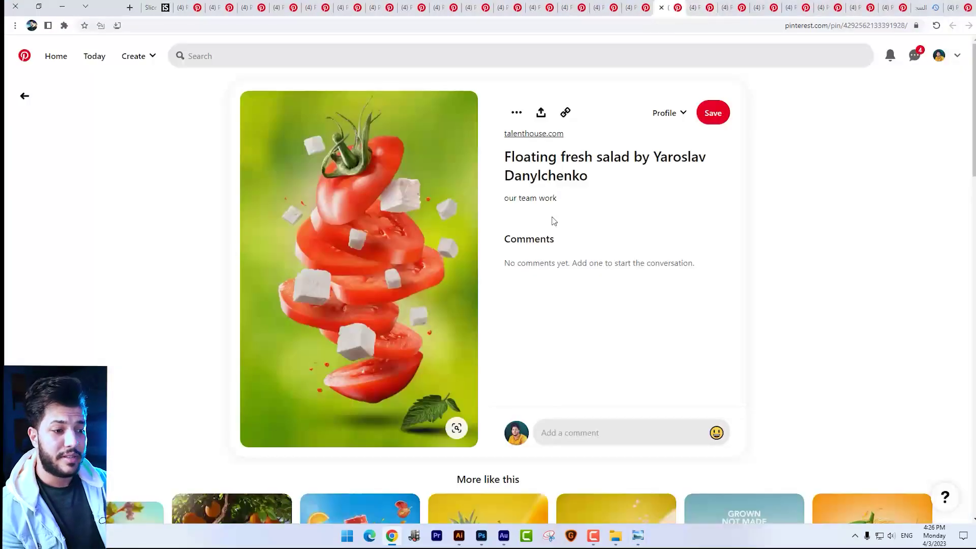
key(alt+Tab)
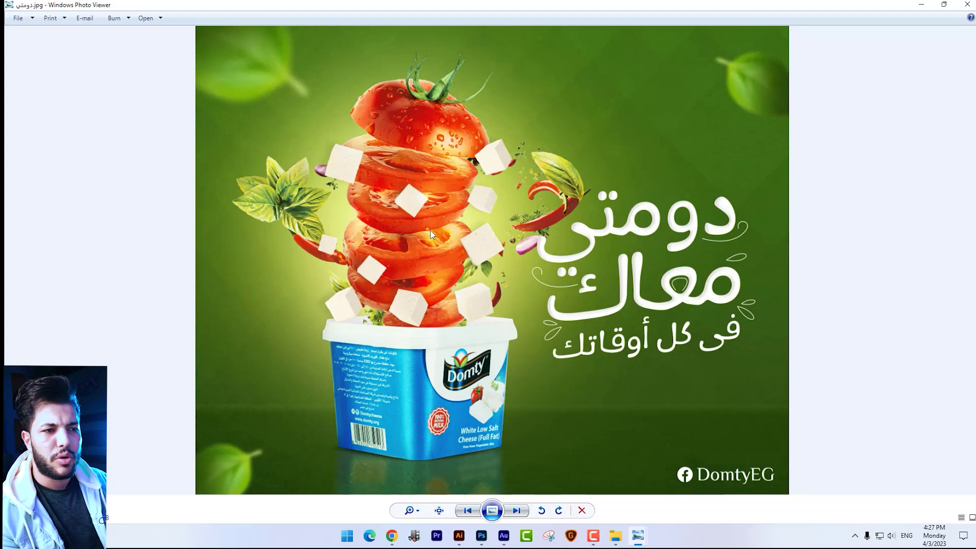
scroll(435, 219, up, 2)
scroll(439, 178, down, 2)
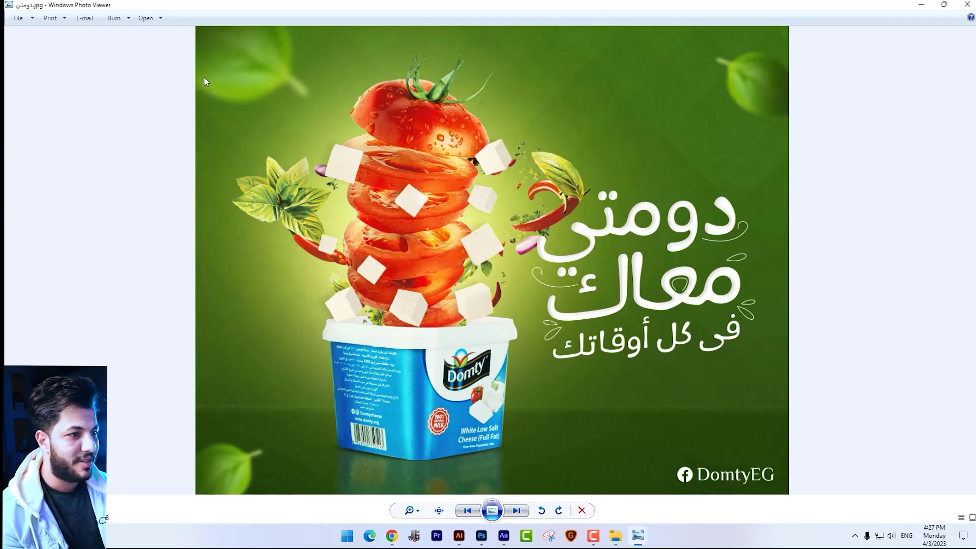
- Close the Domty ad, briefly reopen it for reference, and clear the folder selection
click(968, 5)
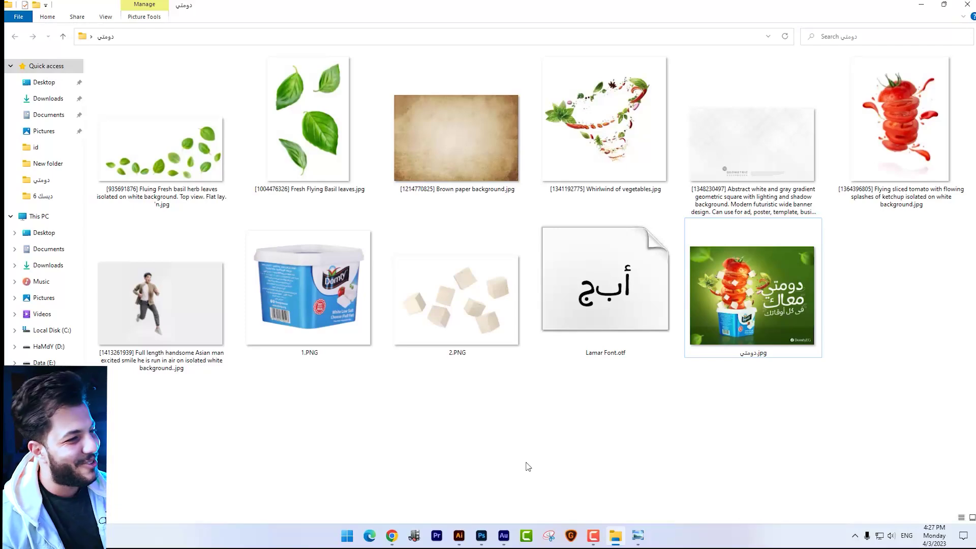
double_click(808, 264)
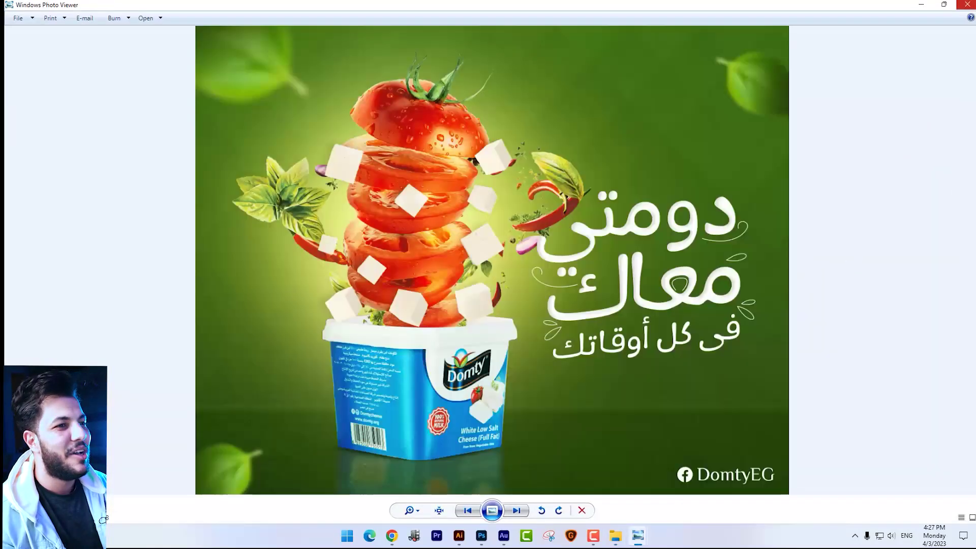
click(967, 5)
drag(686, 395, 286, 435)
click(287, 435)
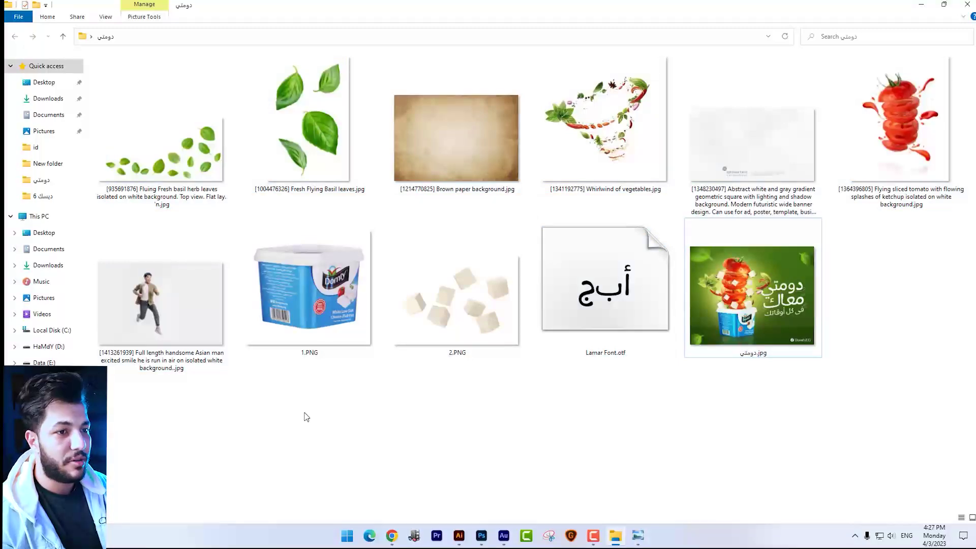
- Preview the Domty tub (1.PNG) and cheese cubes (2.PNG) images, closing each preview
double_click(328, 321)
key(alt+F4)
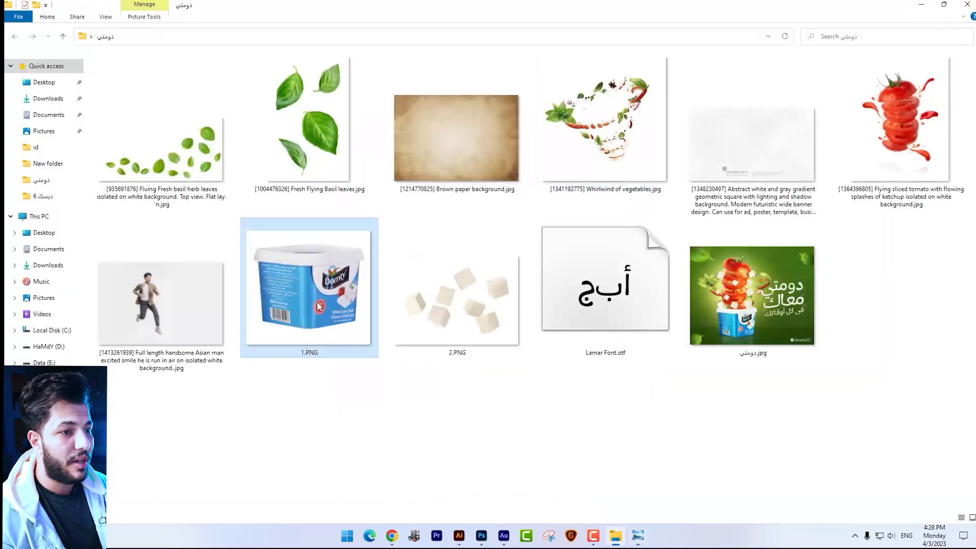
click(440, 318)
double_click(440, 318)
key(alt+F4)
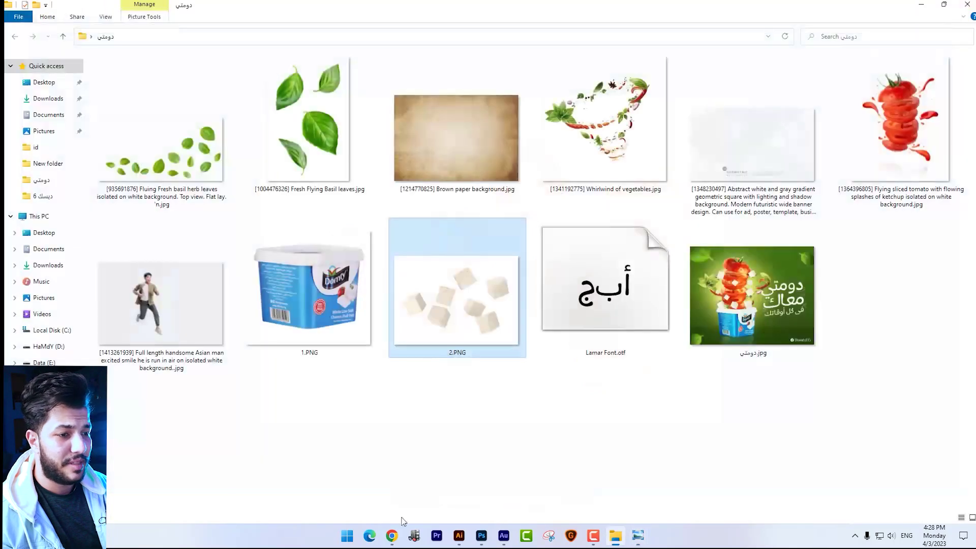
mouse_move(456, 290)
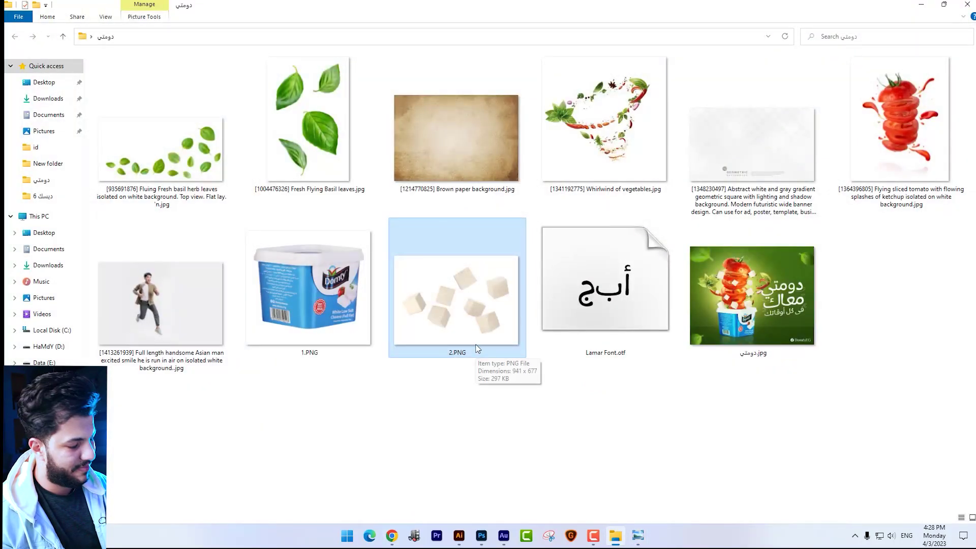
double_click(491, 318)
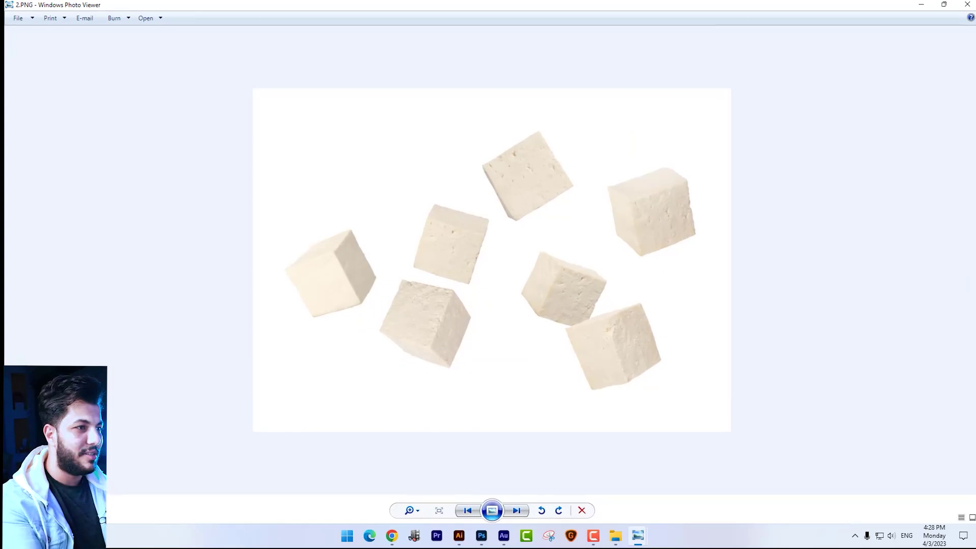
click(967, 4)
- Preview the Whirlwind of vegetables and geometric gradient background images, then select all files in the folder
double_click(656, 165)
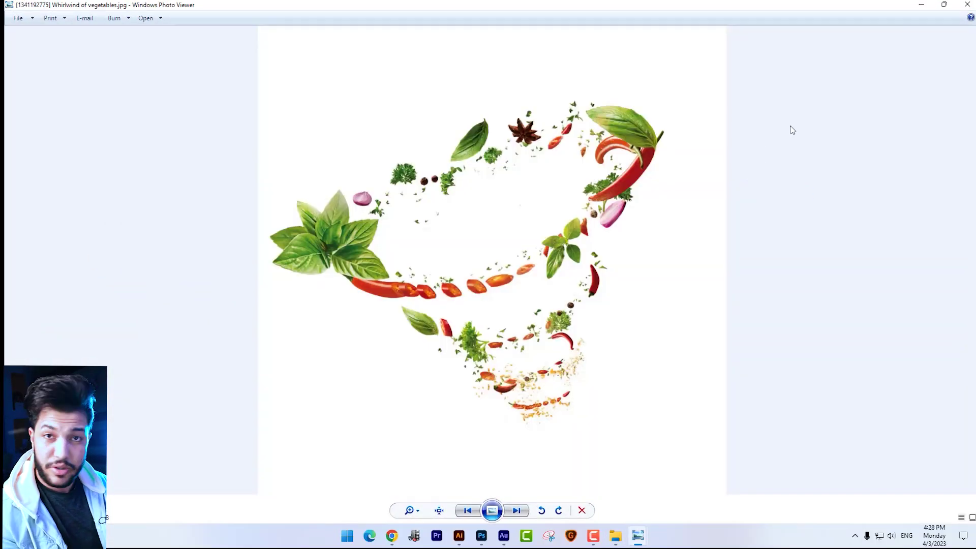
click(967, 4)
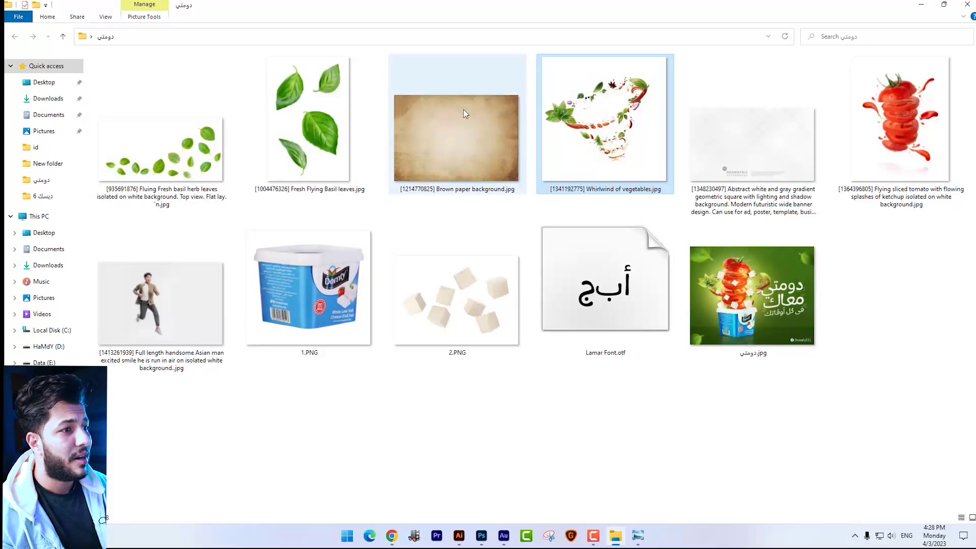
double_click(740, 152)
click(967, 4)
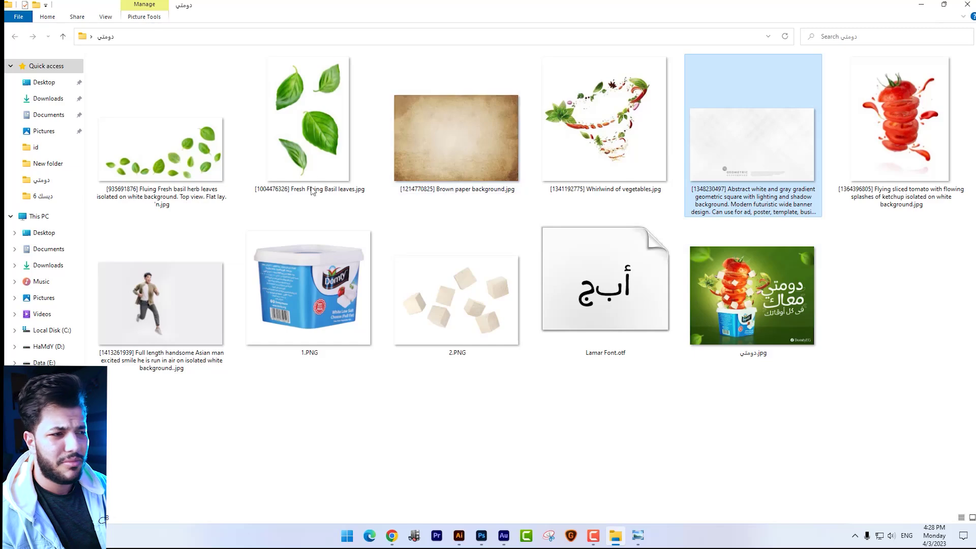
click(351, 168)
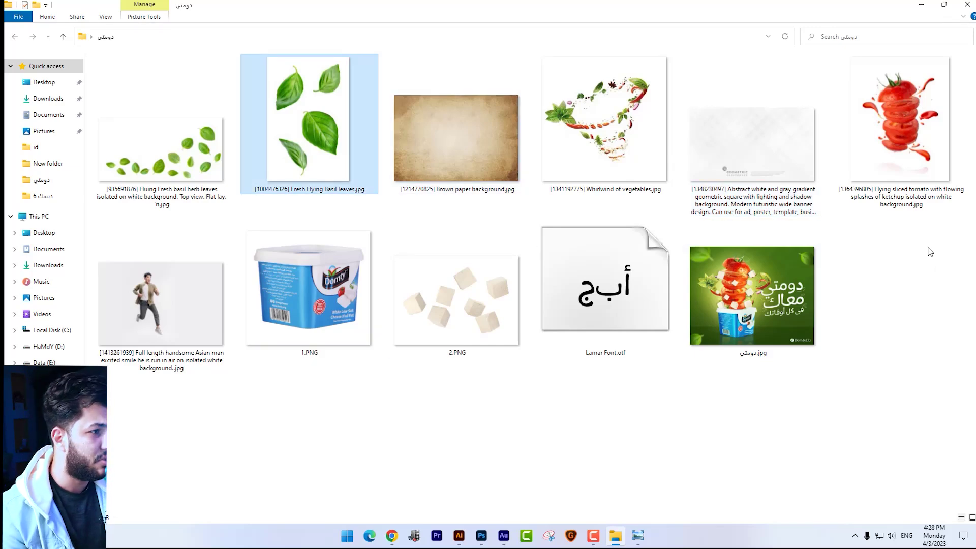
click(966, 251)
key(ctrl+a)
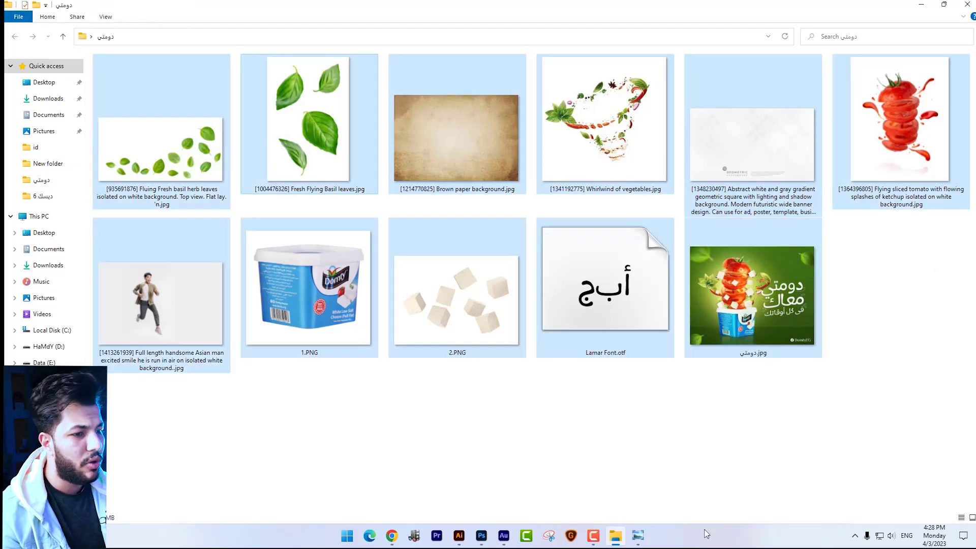
- Widen the canvas to 2462 px with the Crop tool and unlock the background as Layer 0
key(alt+Tab)
click(20, 105)
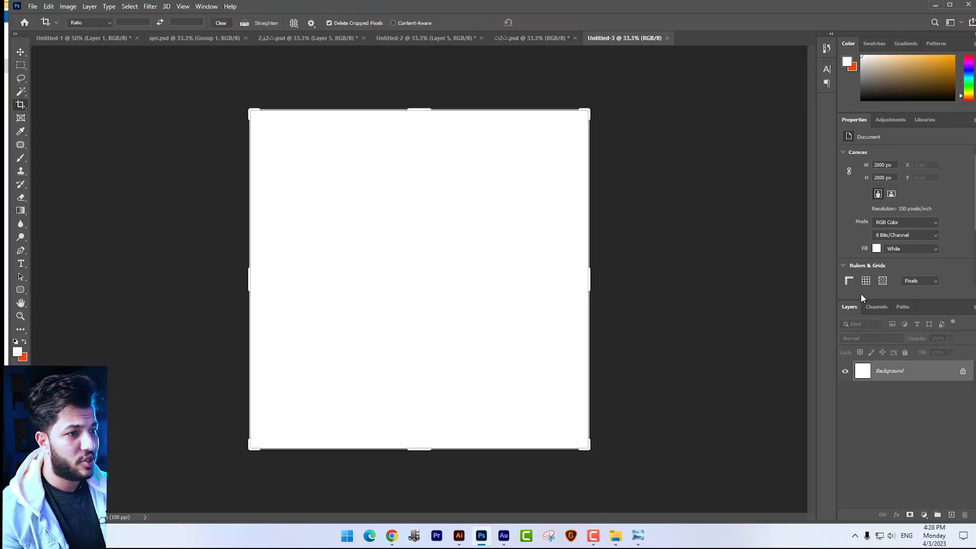
drag(594, 282, 633, 276)
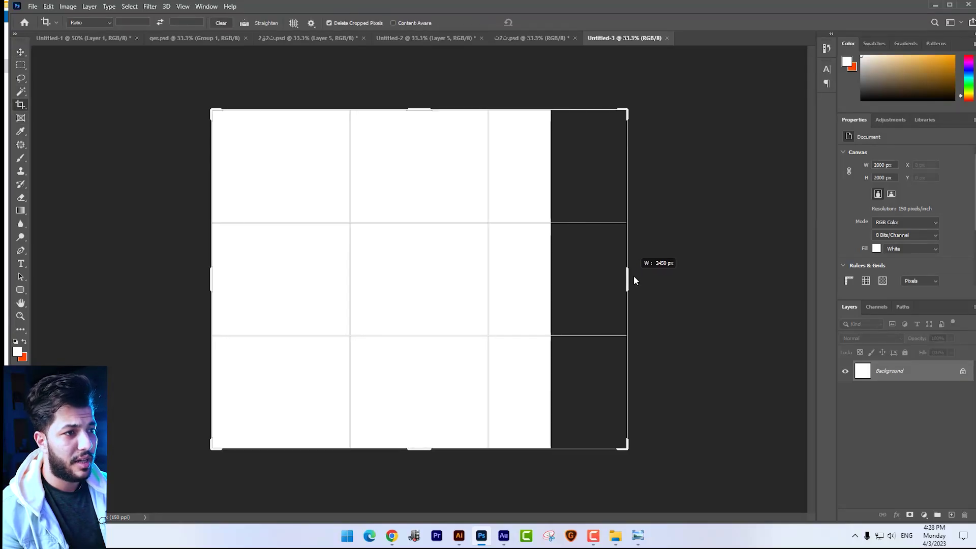
key(Return)
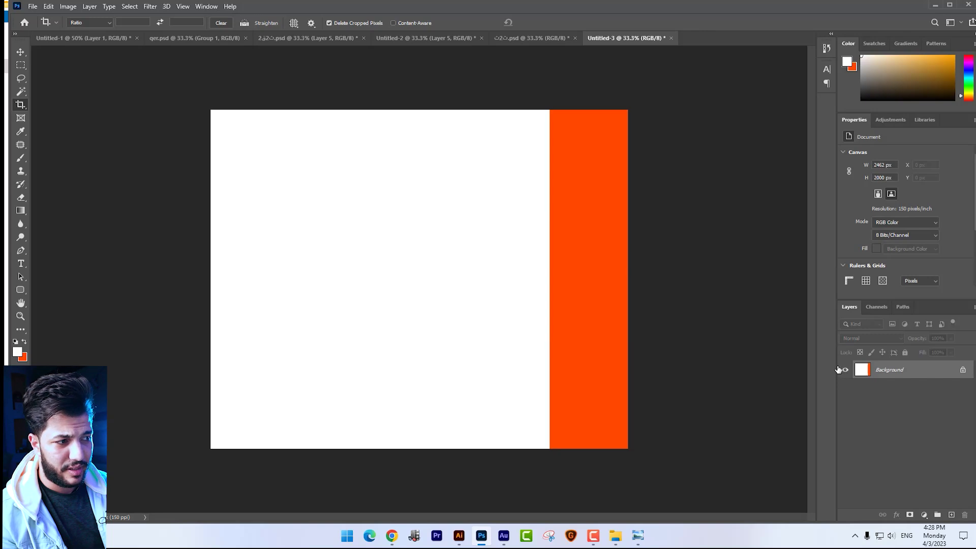
double_click(889, 370)
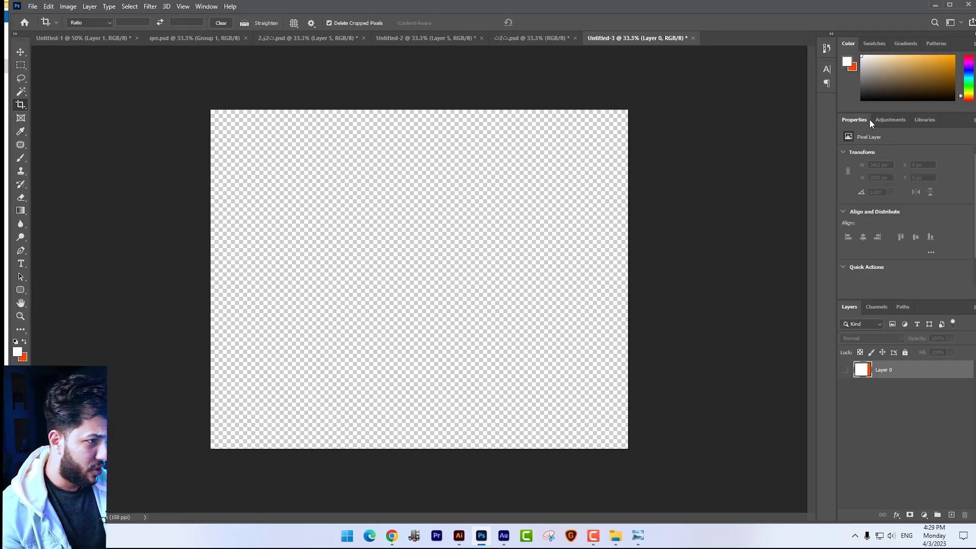
click(937, 7)
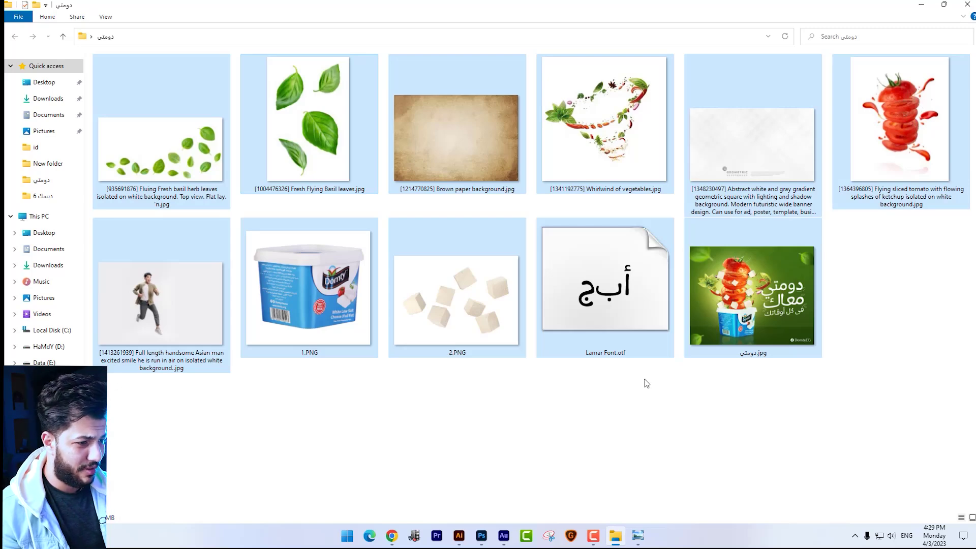
- Close the viewer, deselect the folder's files, and return to Photoshop's Image menu
click(637, 535)
key(alt+F4)
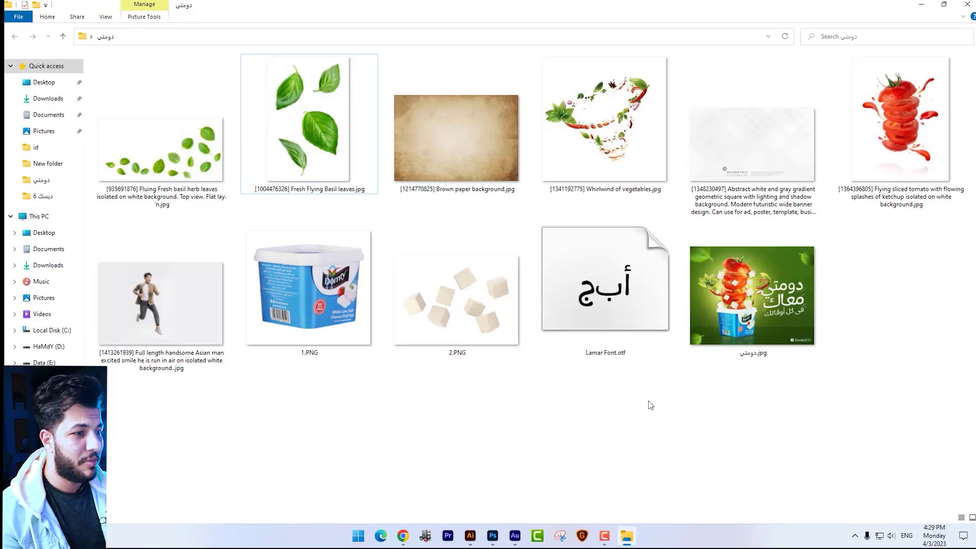
click(492, 535)
click(67, 7)
- Cancel Image Size, then place the Domty tub image 1.PNG onto the canvas
click(84, 81)
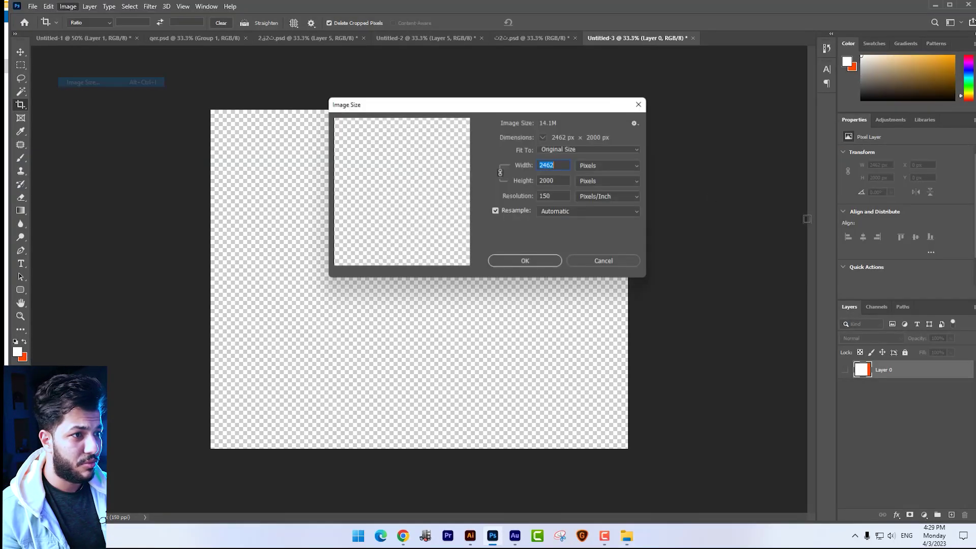
click(598, 269)
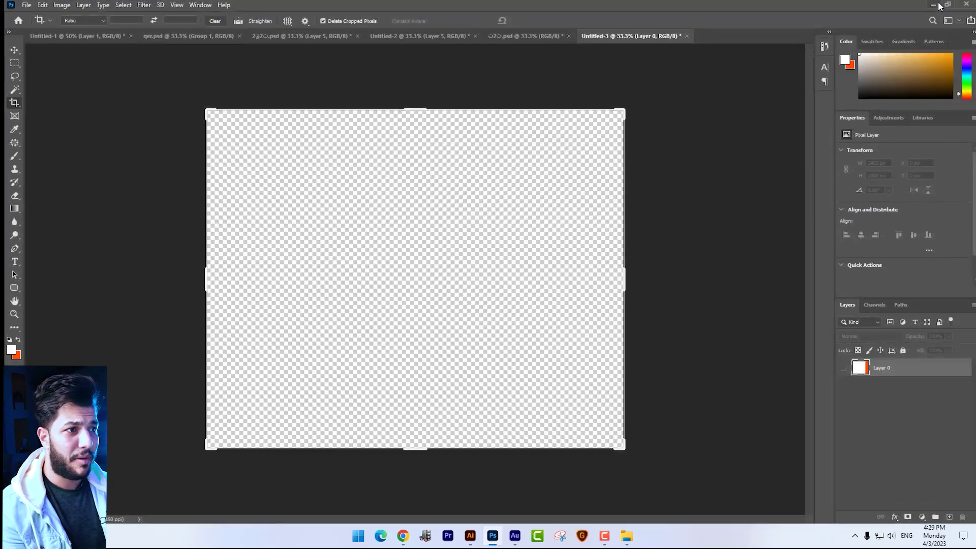
click(935, 5)
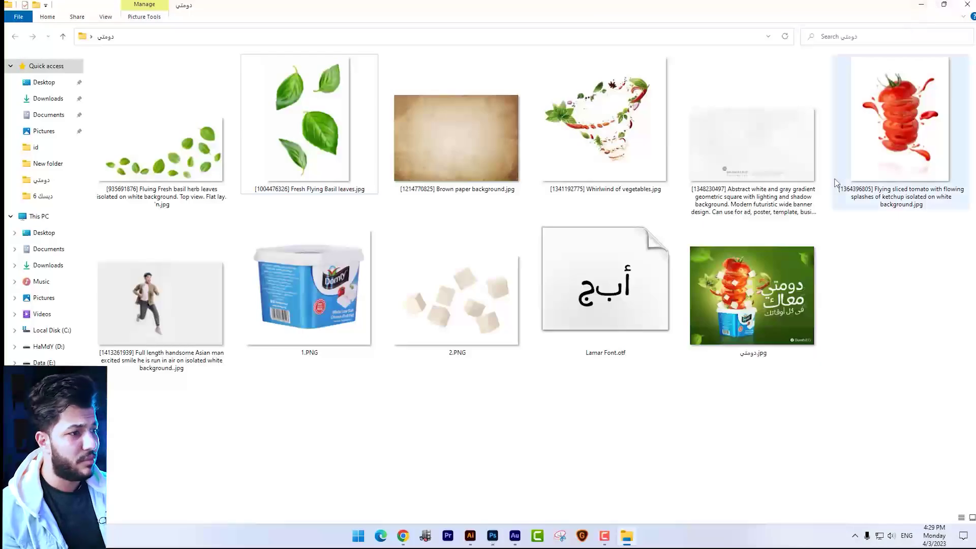
mouse_move(310, 284)
mouse_down()
mouse_move(411, 291)
mouse_move(414, 280)
mouse_up()
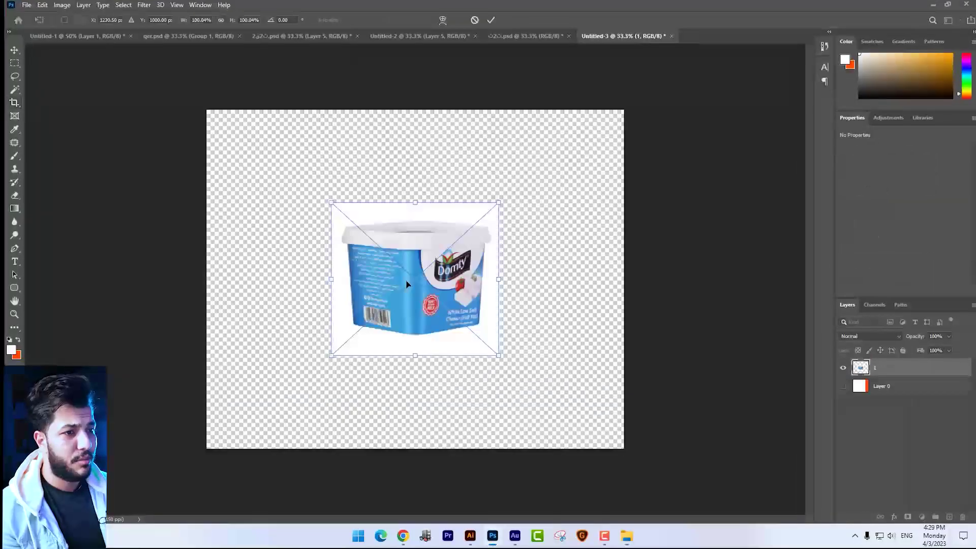
key(Return)
- Mask out the tub's white background via Select Subject, convert it to a smart object, and move it lower
click(124, 4)
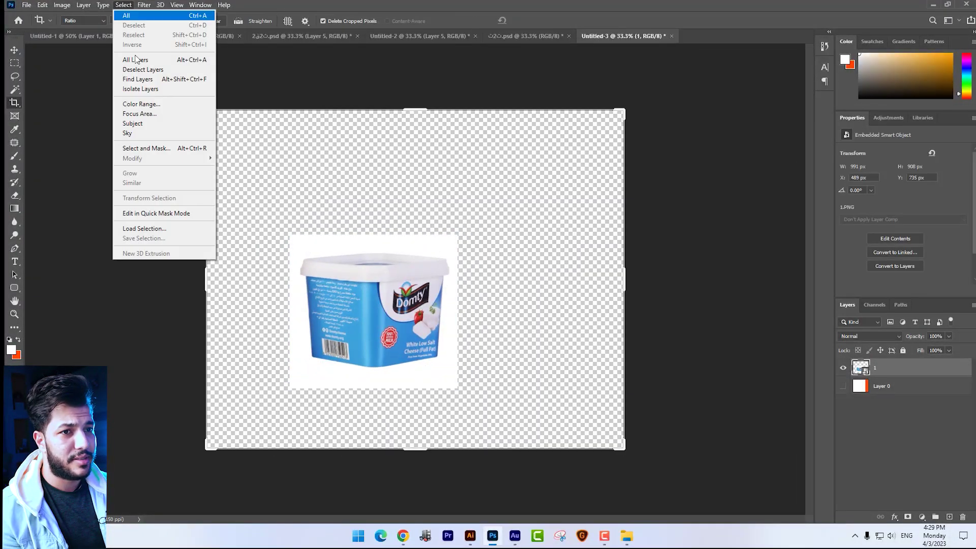
click(152, 122)
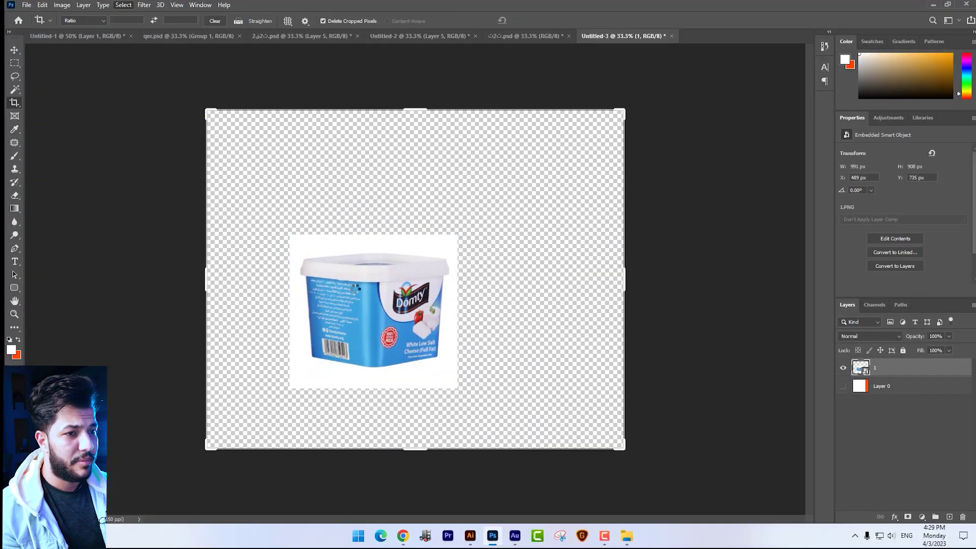
click(909, 516)
right_click(910, 367)
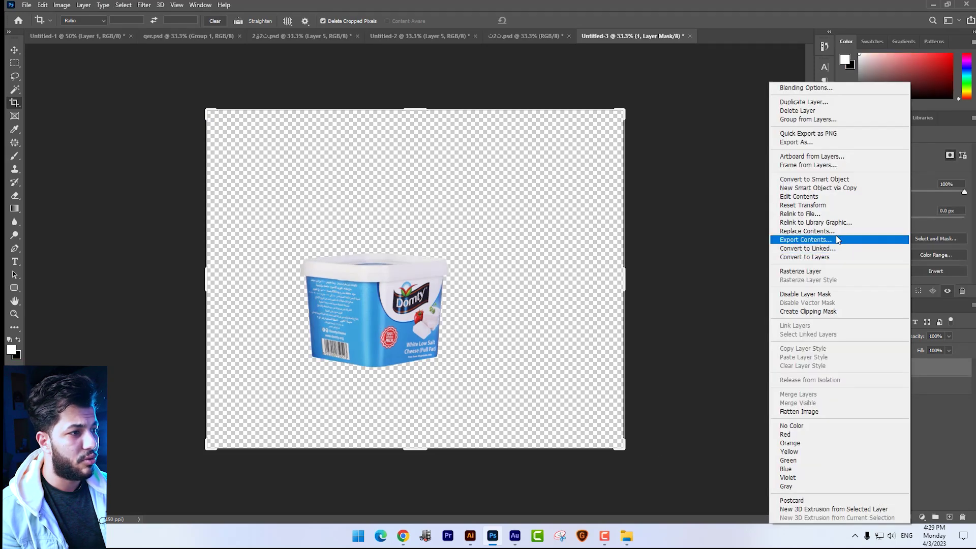
click(797, 179)
click(14, 50)
drag(389, 320, 389, 373)
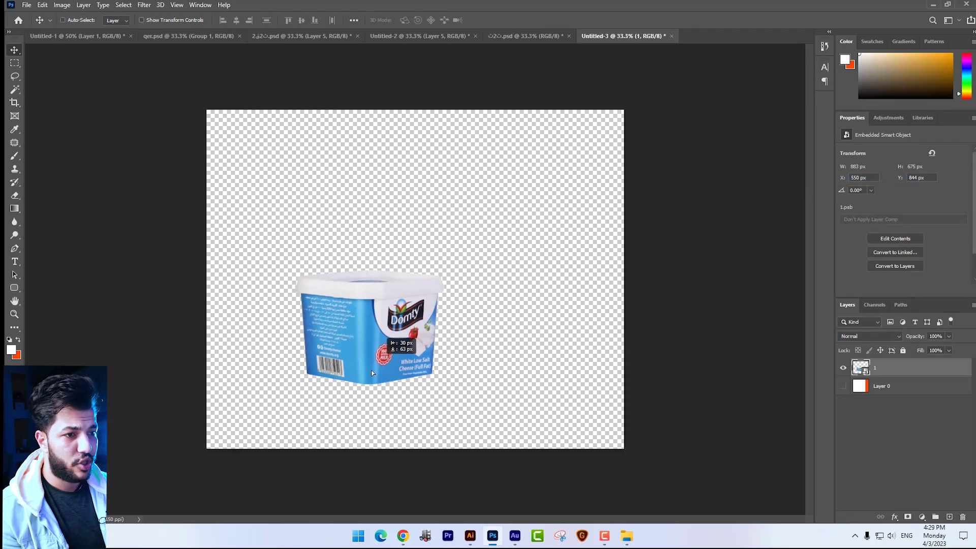
right_click(497, 222)
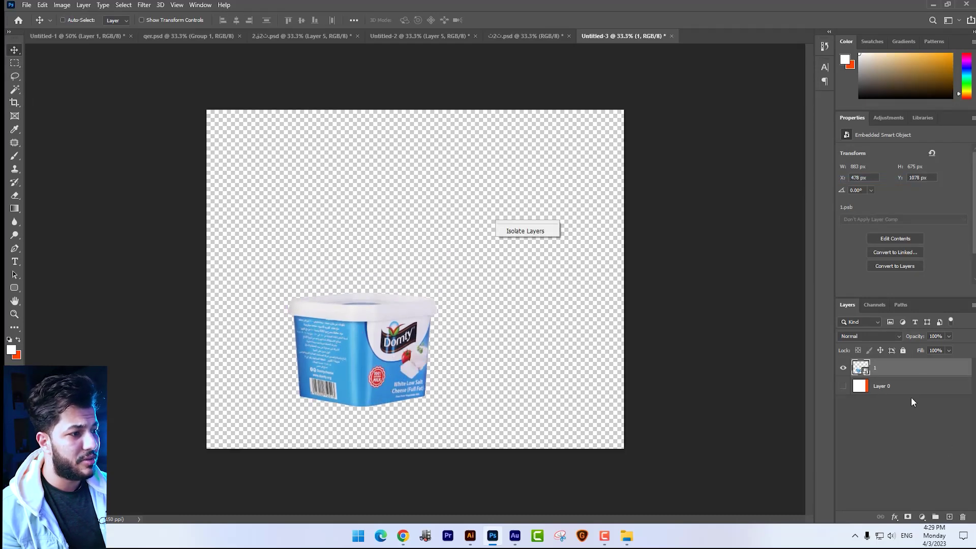
click(911, 397)
- Add a Solid Color fill layer and set it to deep navy blue #003967
click(922, 516)
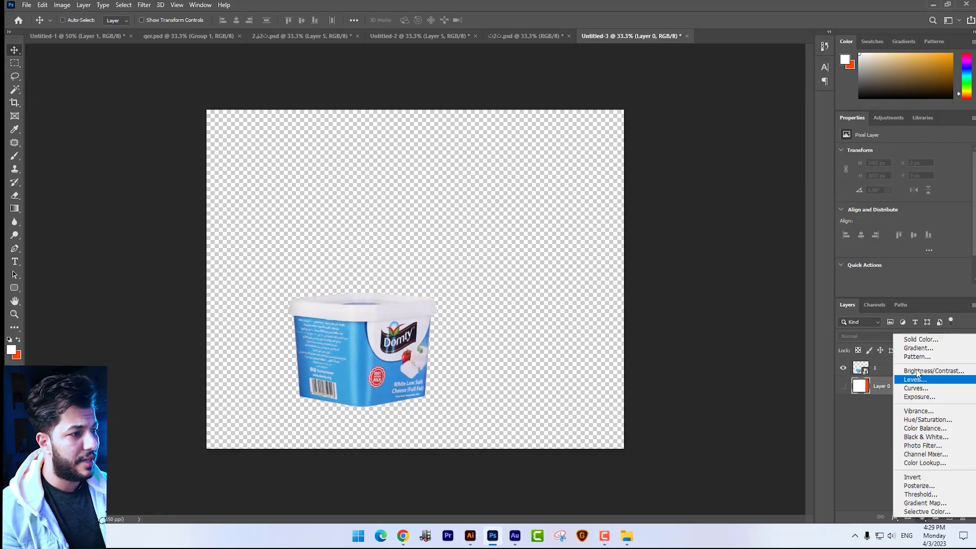
click(921, 340)
click(372, 349)
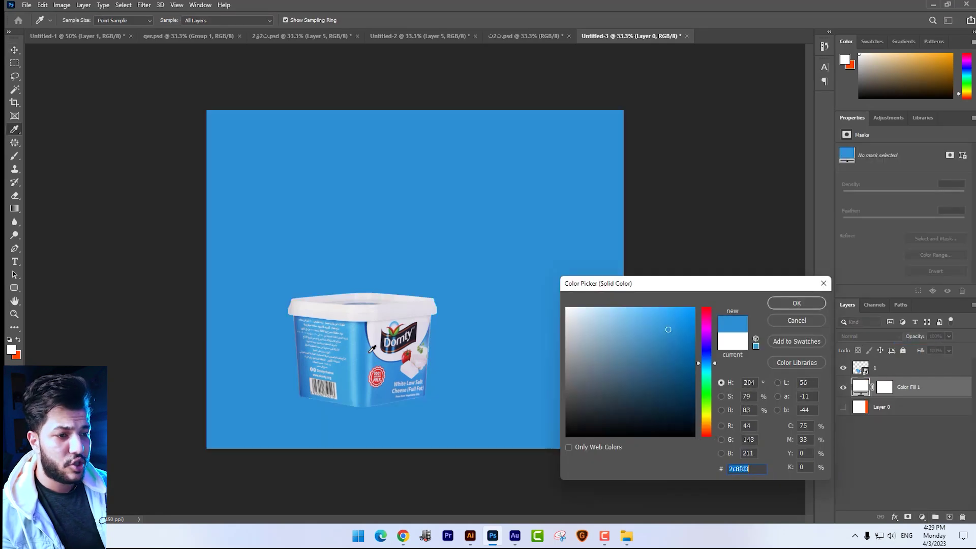
click(377, 352)
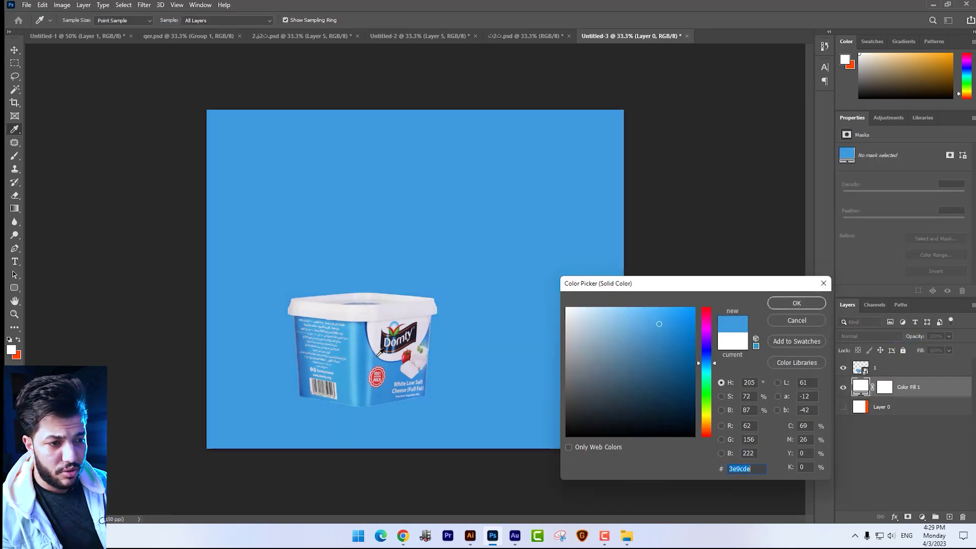
click(404, 365)
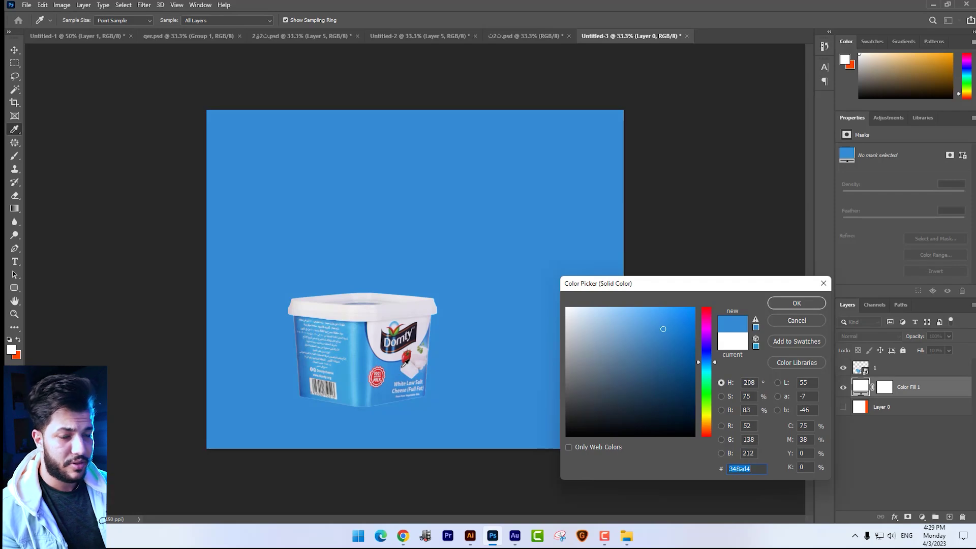
drag(677, 365, 717, 370)
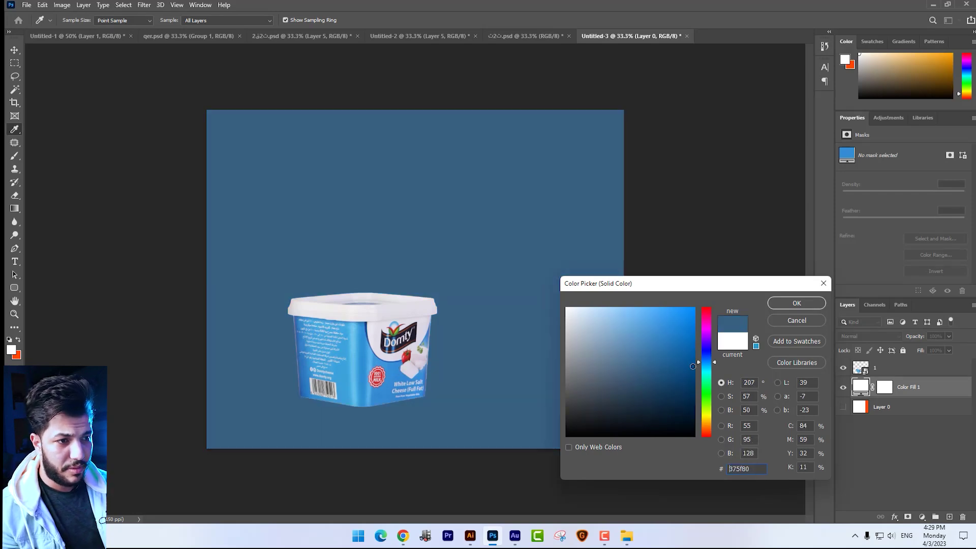
drag(651, 377, 690, 388)
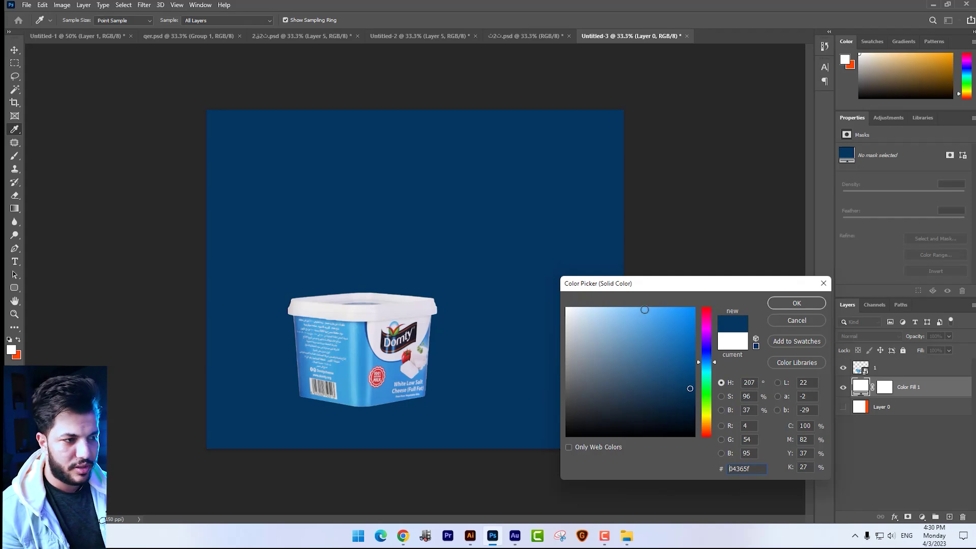
drag(630, 293, 642, 242)
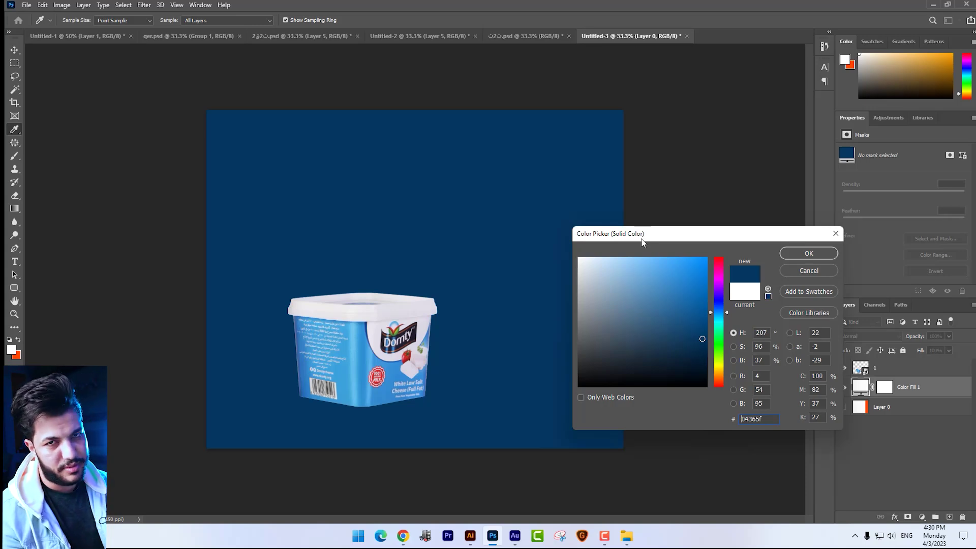
drag(693, 341, 711, 330)
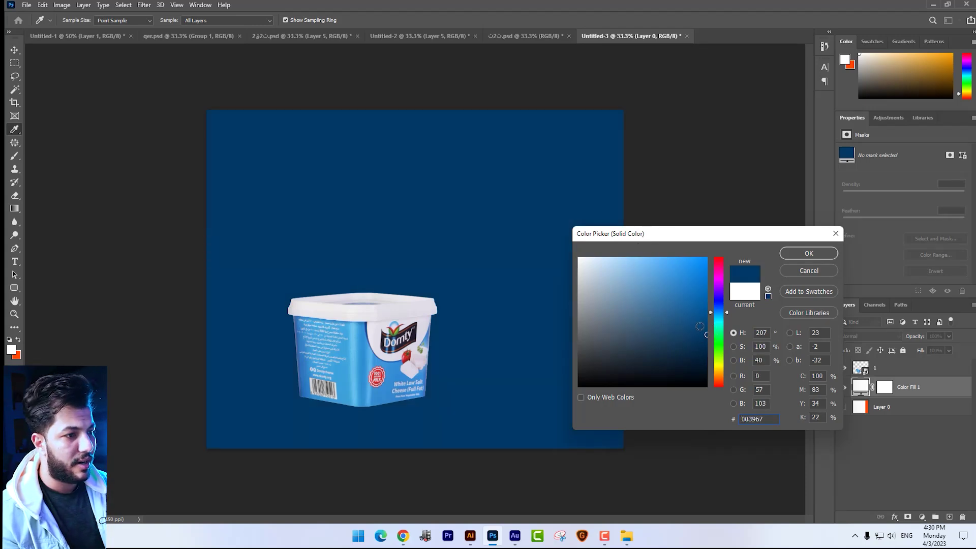
click(793, 254)
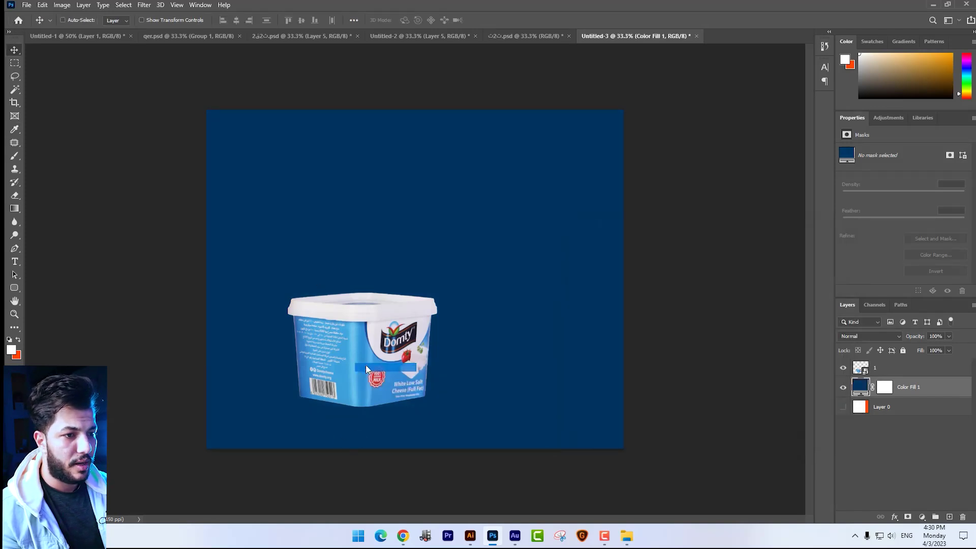
- On the tub's layer, start a Pen path curving along the lid's top edge
ctrl+click(367, 368)
scroll(410, 305, up, 2)
scroll(403, 289, down, 1)
scroll(404, 299, up, 2)
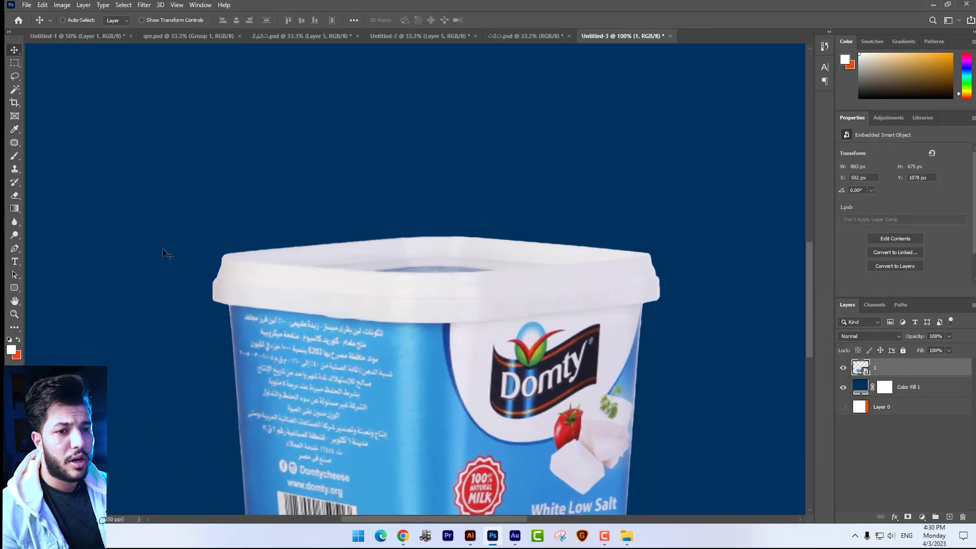
click(20, 251)
click(223, 255)
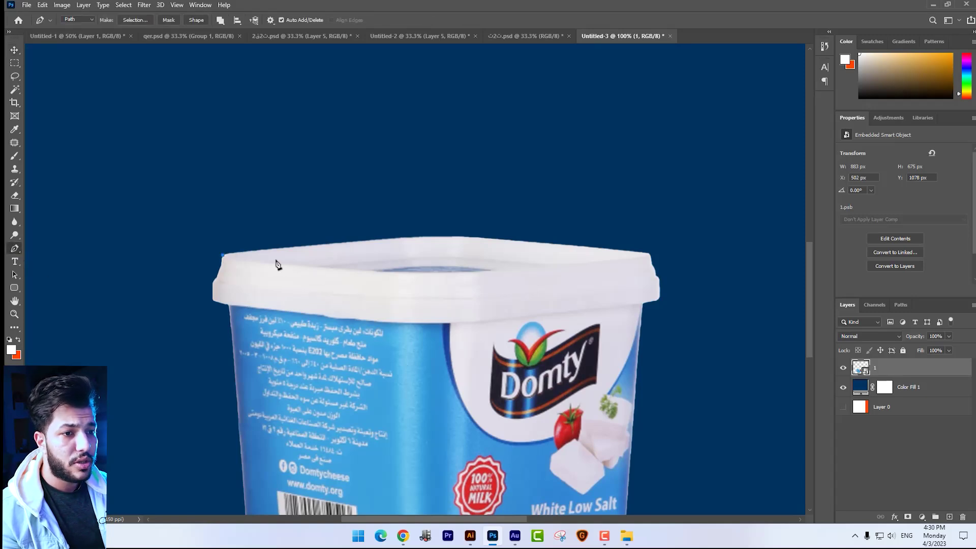
drag(308, 267, 354, 271)
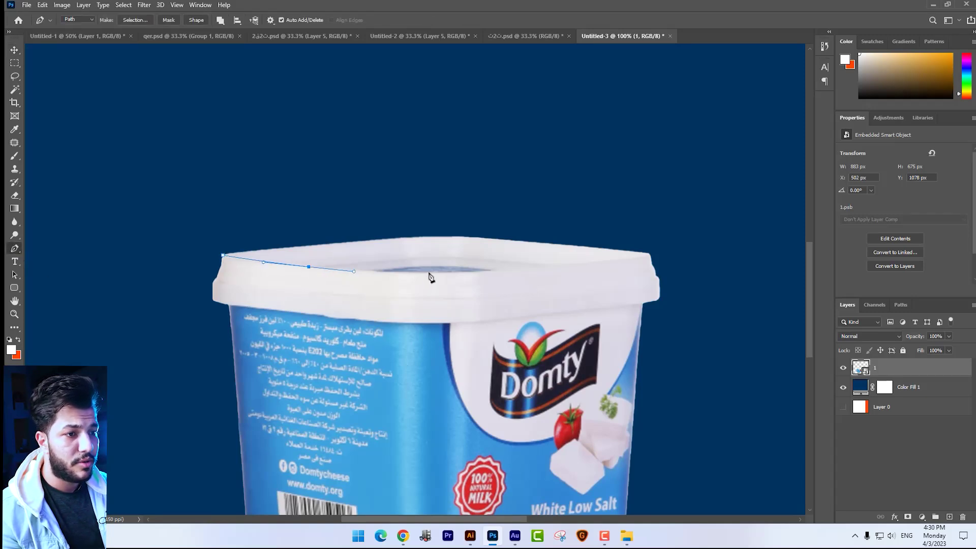
drag(426, 274, 462, 274)
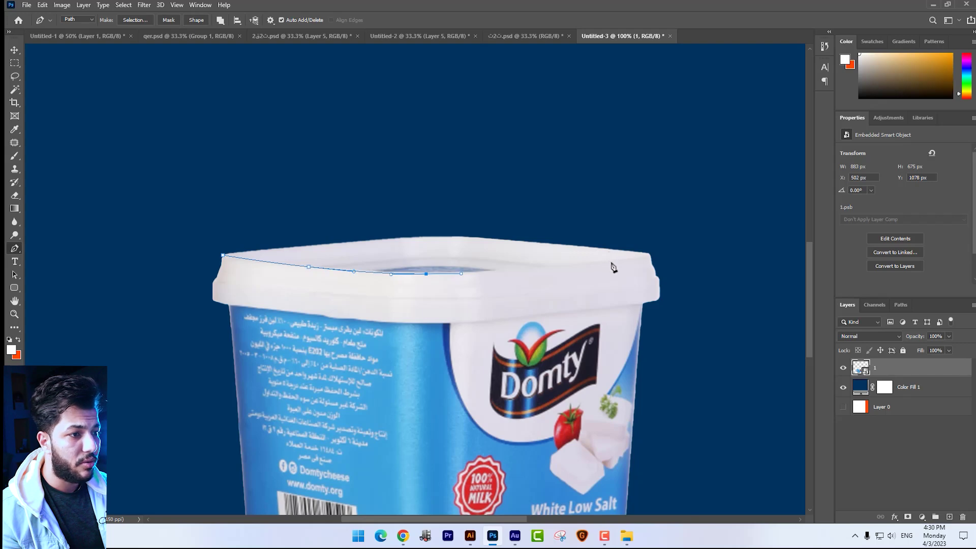
- Close the Pen outline down the tub's right side, along the bottom and up the left
click(652, 255)
scroll(661, 265, down, 5)
click(703, 256)
click(710, 417)
click(502, 457)
click(257, 452)
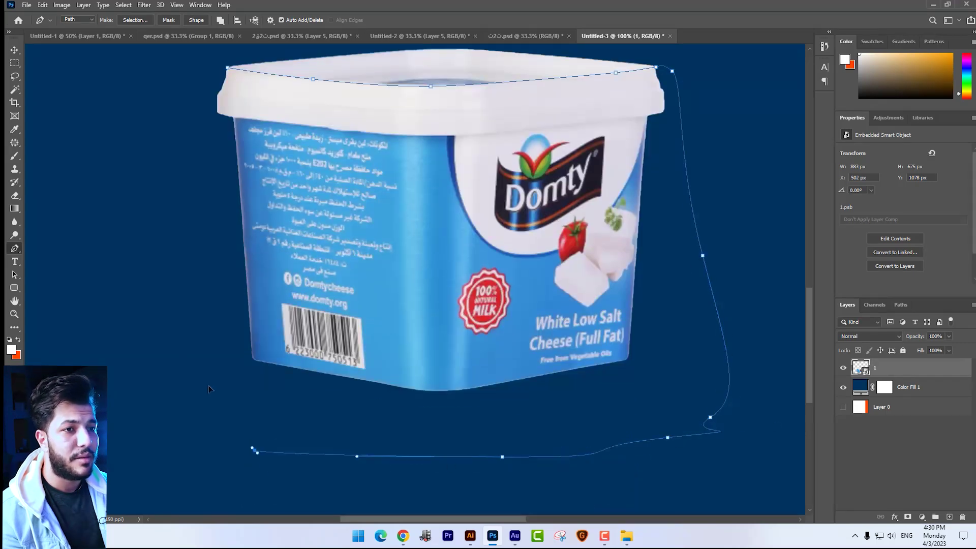
drag(204, 453, 234, 436)
click(180, 119)
click(183, 61)
click(227, 66)
- Turn the path into a selection, copy the tub to a new layer, and open the flying tomato photo
key(ctrl+Return)
key(ctrl+j)
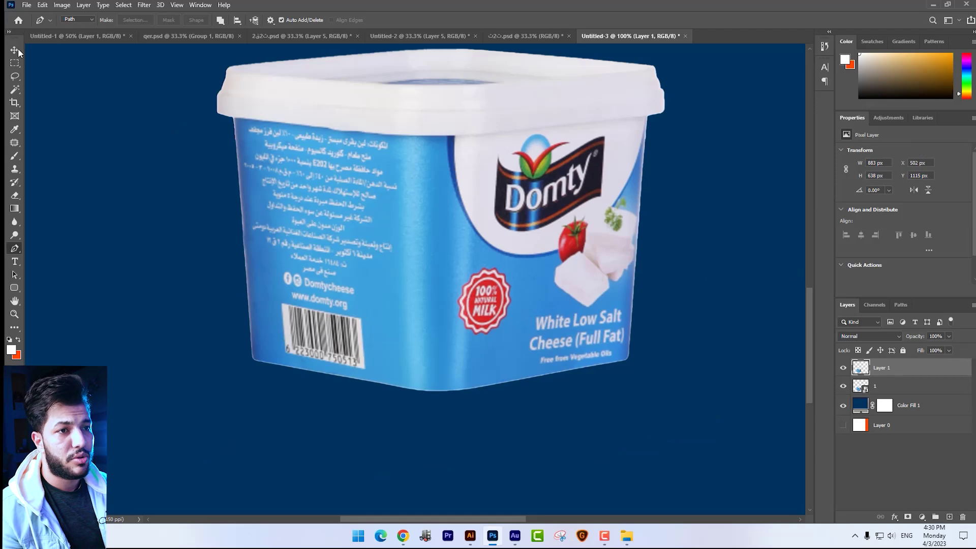
key(v)
drag(563, 255, 294, 269)
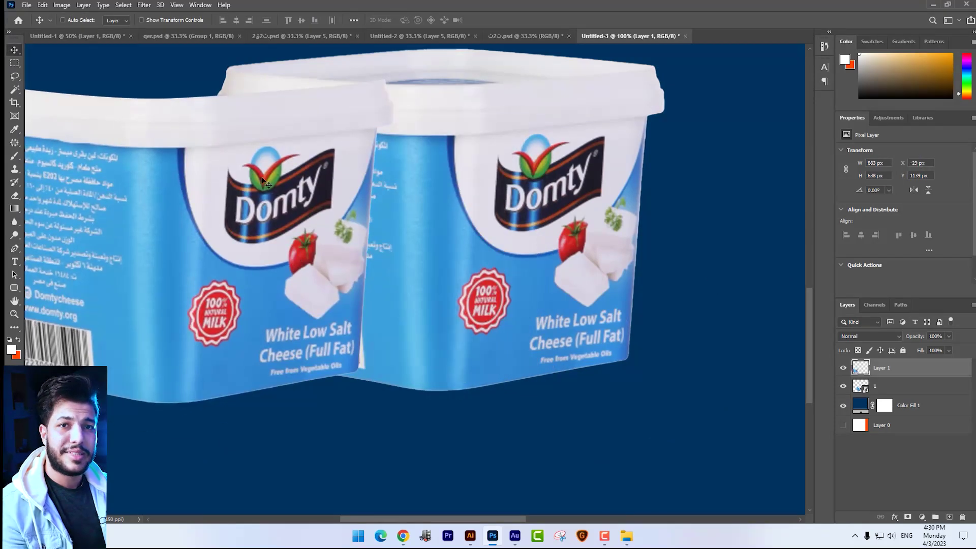
key(ctrl+z)
key(ctrl+minus)
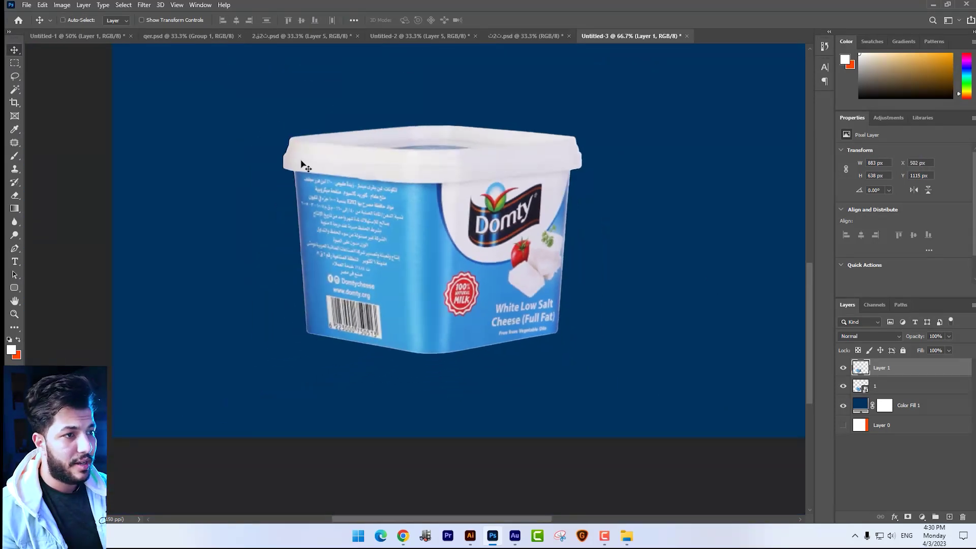
key(alt+Tab)
double_click(901, 120)
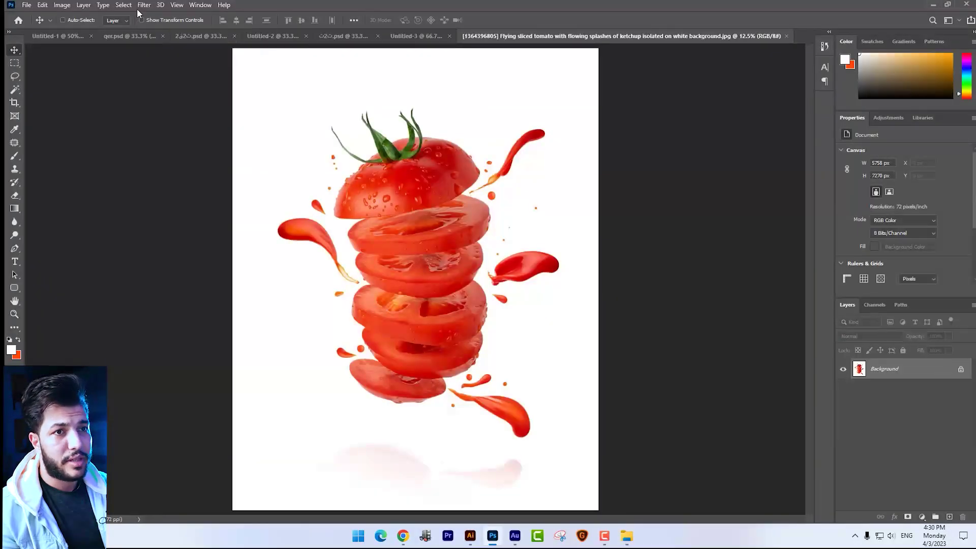
- Select the tomato subject and mask out the white background
click(123, 4)
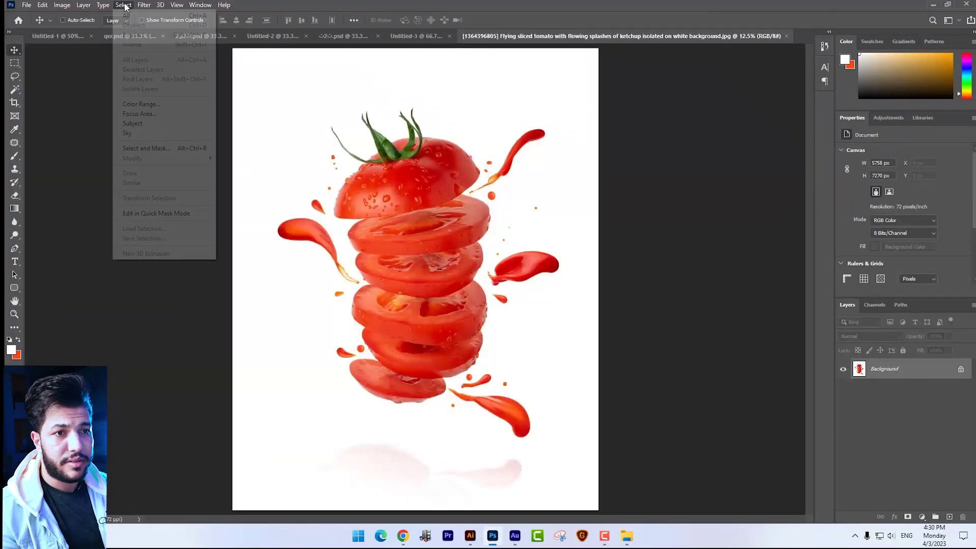
click(138, 123)
key(w)
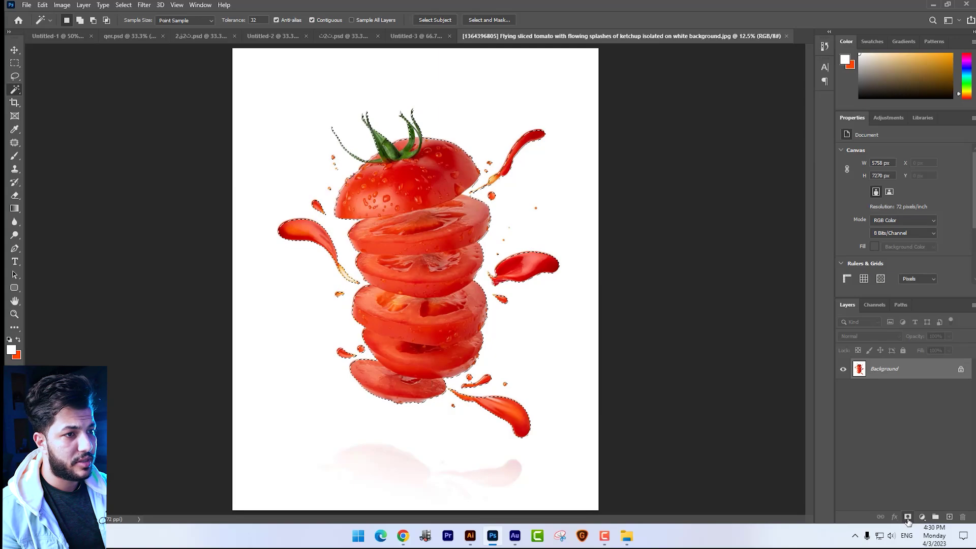
click(907, 517)
key(ctrl+plus)
scroll(413, 188, up, 2)
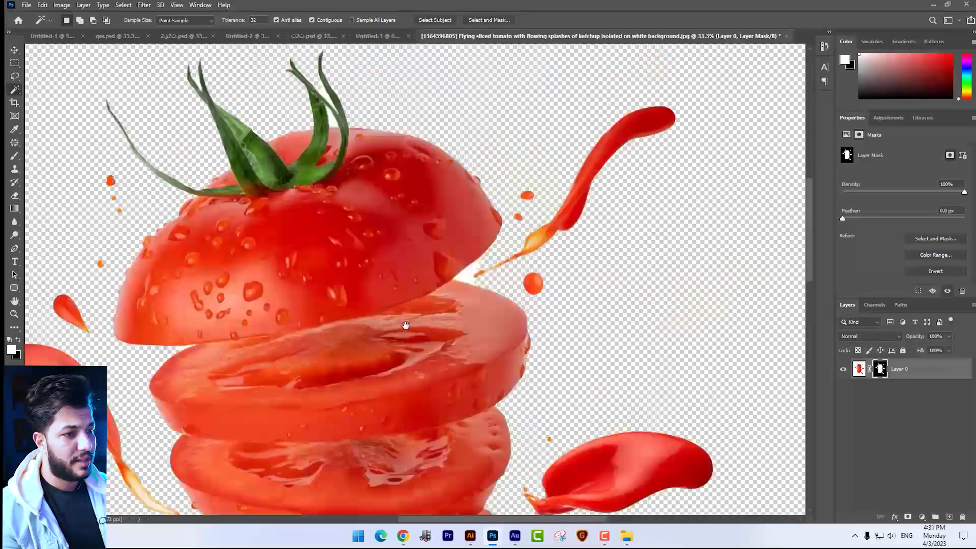
scroll(413, 188, up, 2)
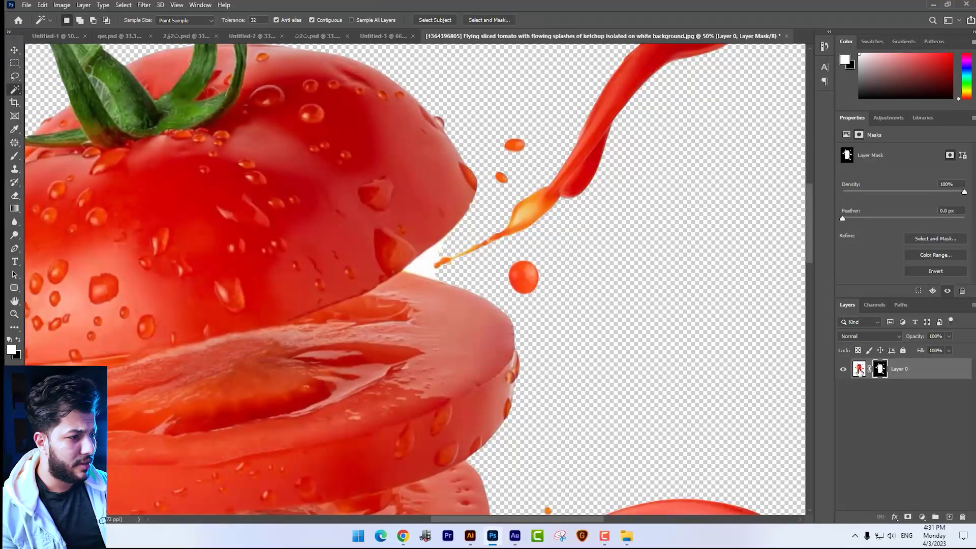
- Load the mask as a selection and convert the tomato layer to a smart object
click(859, 369)
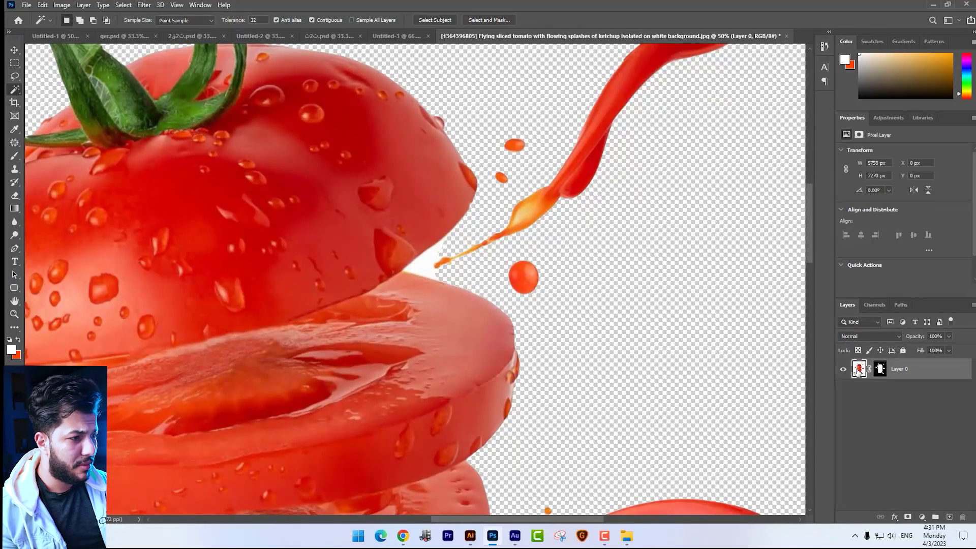
click(429, 265)
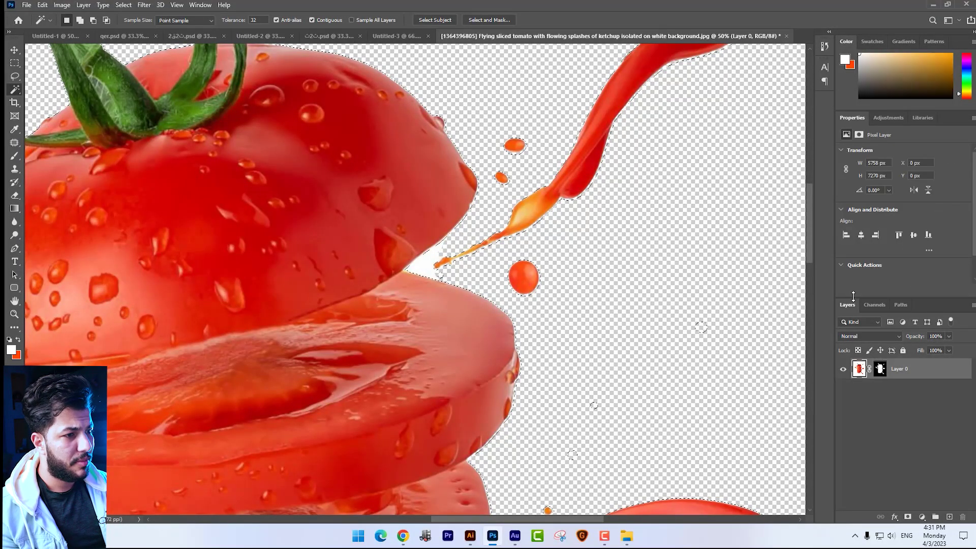
key(ctrl+minus)
key(ctrl+minus)
key(ctrl+minus)
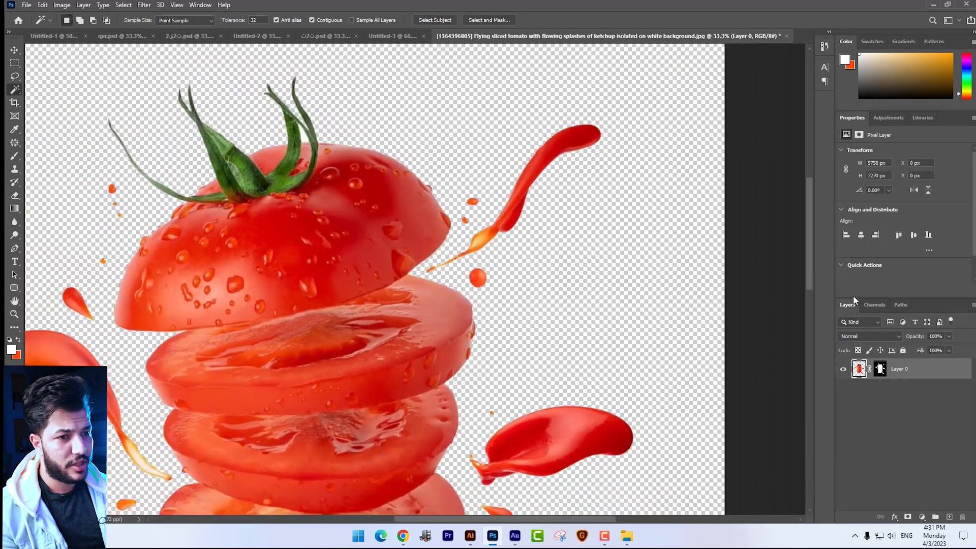
key(ctrl+minus)
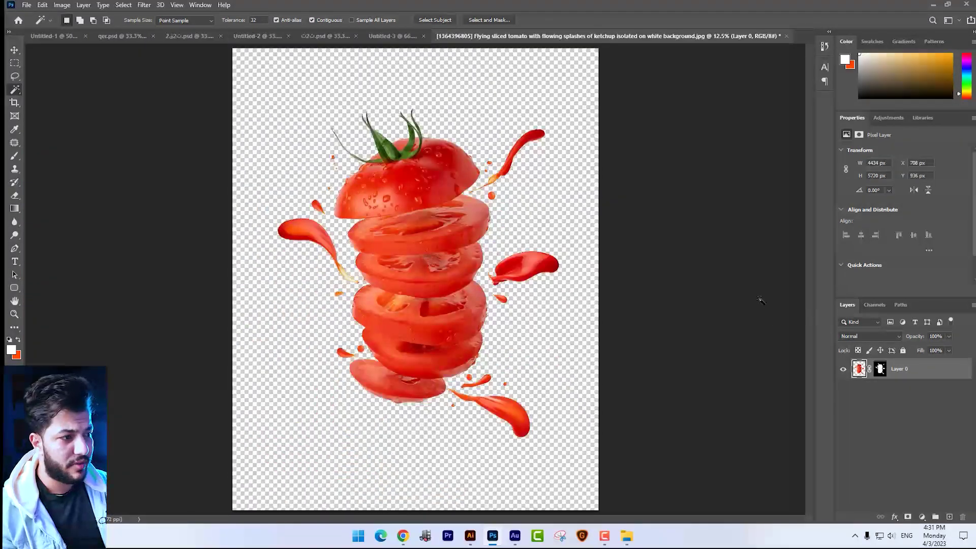
right_click(940, 370)
click(833, 235)
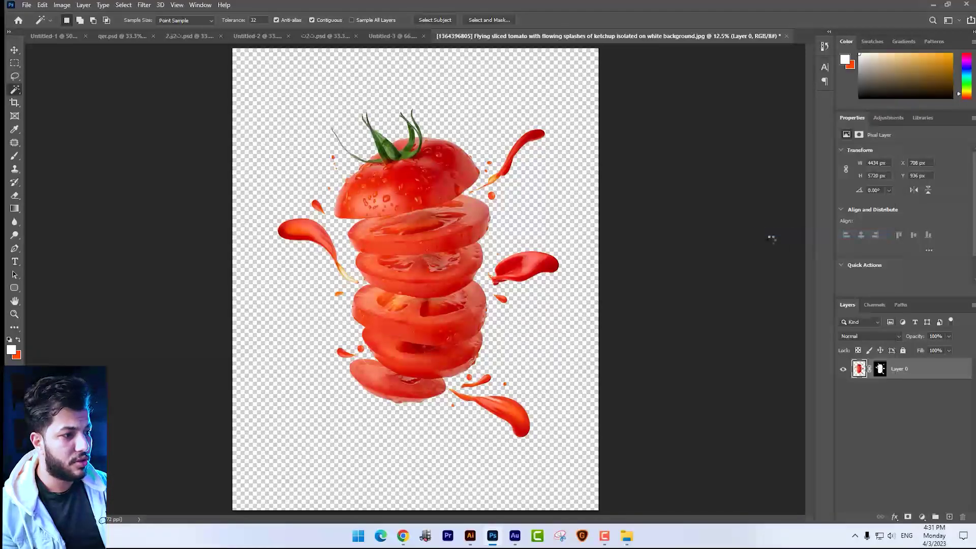
- Rasterize the layer for the Eraser, size the brush, and erase the upper-right splash's top
click(15, 197)
click(481, 196)
click(483, 202)
right_click(497, 211)
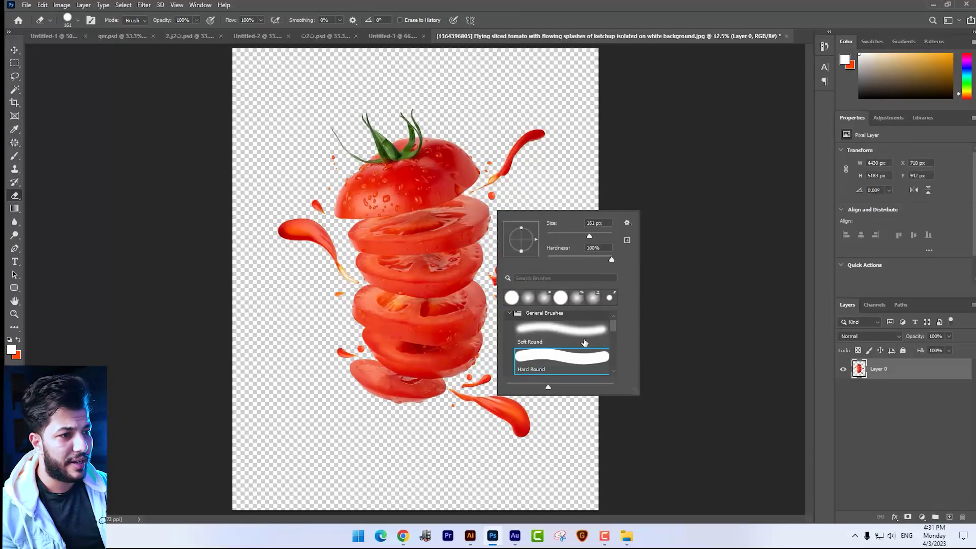
drag(589, 236, 597, 236)
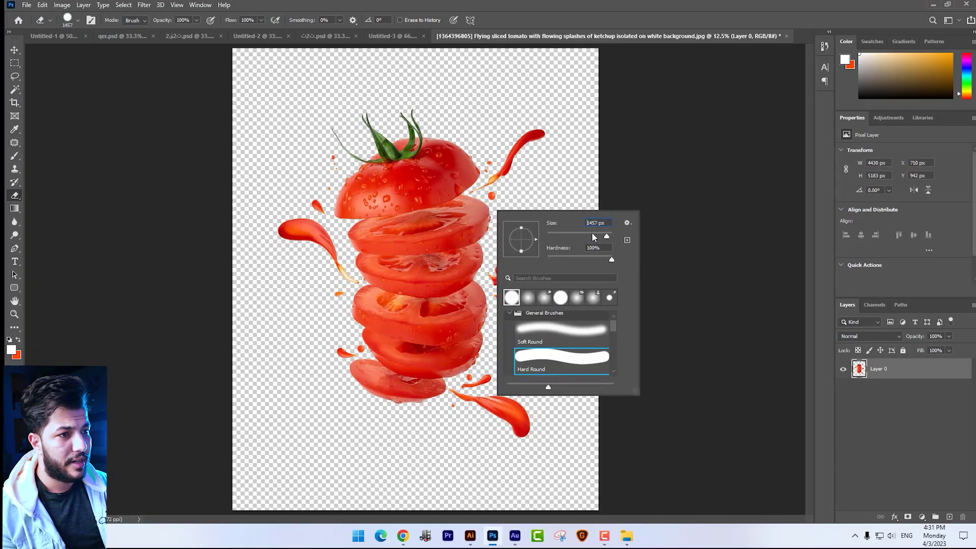
drag(540, 137, 539, 120)
- With a much larger eraser, remove the right, lower-right and left ketchup splashes and leftover fragments
right_click(537, 224)
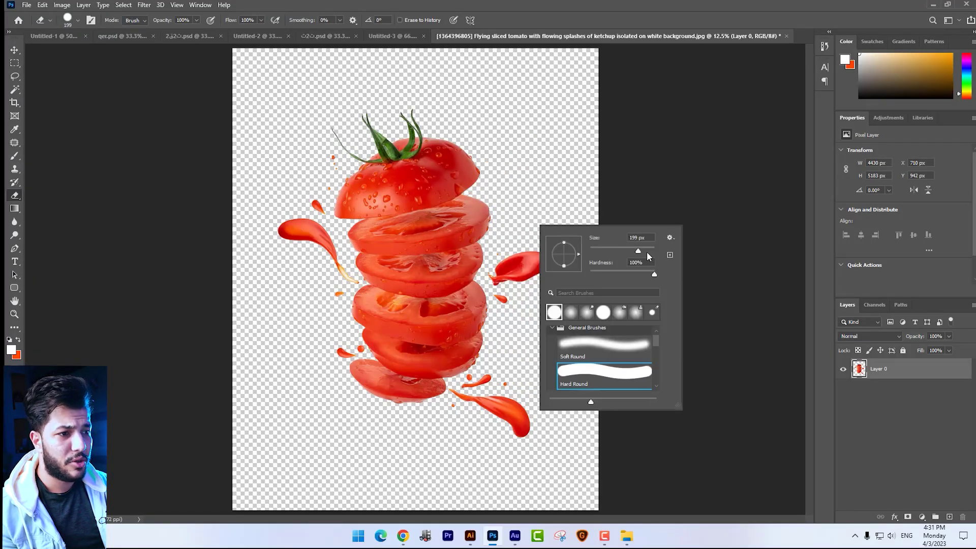
key(Return)
drag(516, 268, 522, 275)
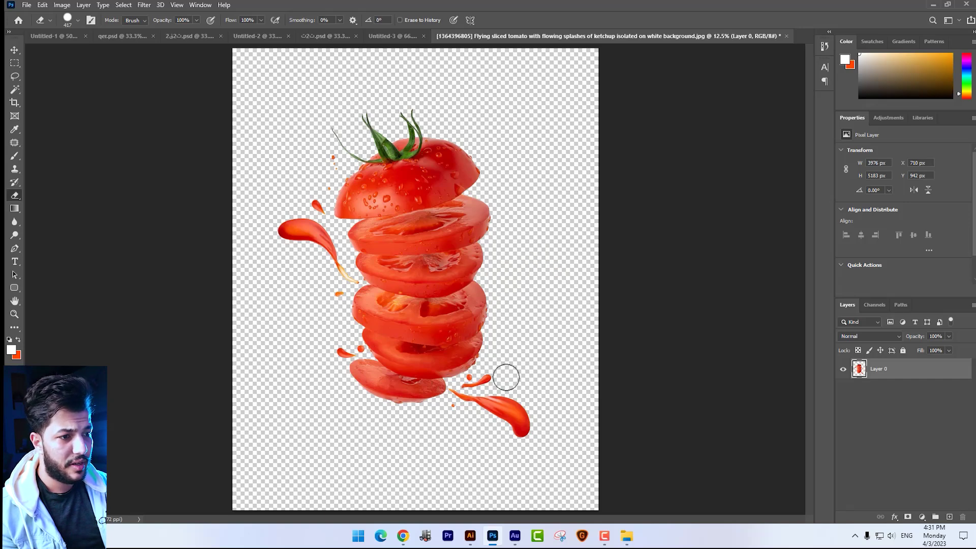
drag(510, 401, 491, 406)
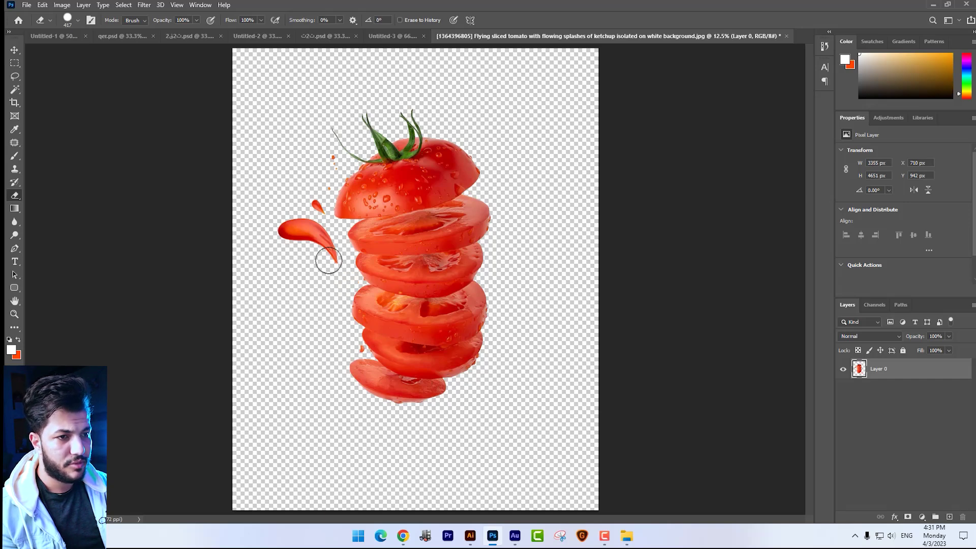
drag(328, 260, 283, 237)
drag(315, 200, 332, 162)
right_click(885, 369)
- Bring the tomato stack into the ad and scale it to sit above the tub
click(834, 233)
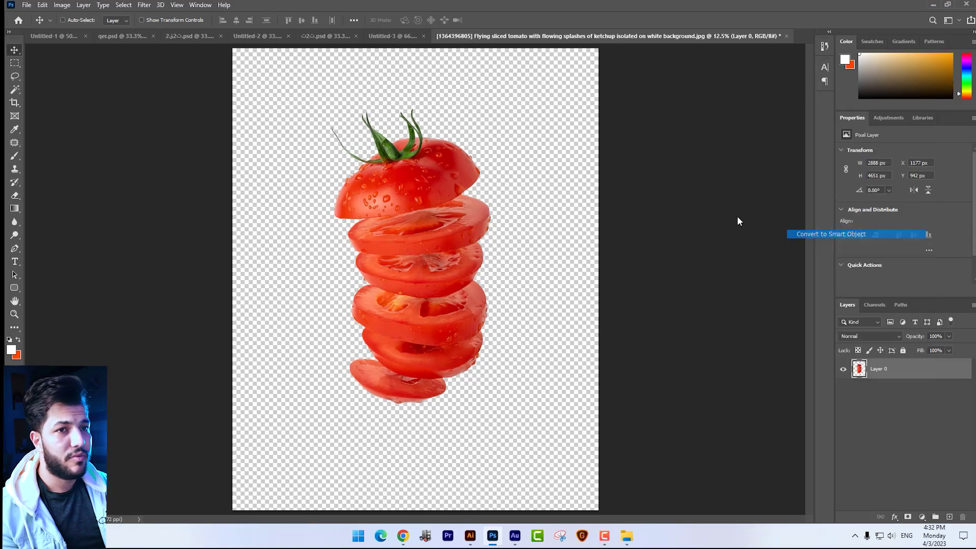
key(v)
drag(455, 153, 328, 4)
key(ctrl+t)
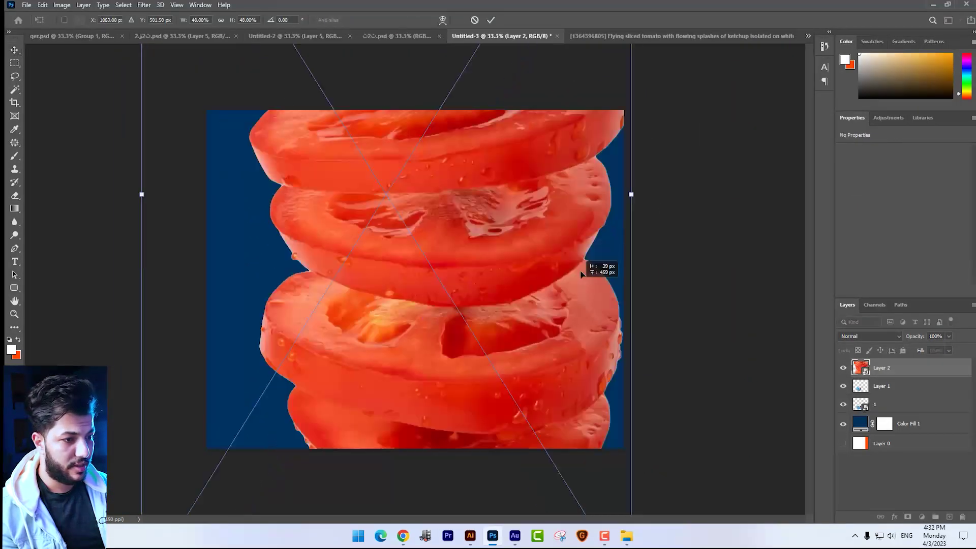
drag(585, 257, 579, 352)
drag(641, 497, 458, 203)
mouse_move(422, 161)
mouse_down()
mouse_move(385, 263)
mouse_move(366, 261)
mouse_up()
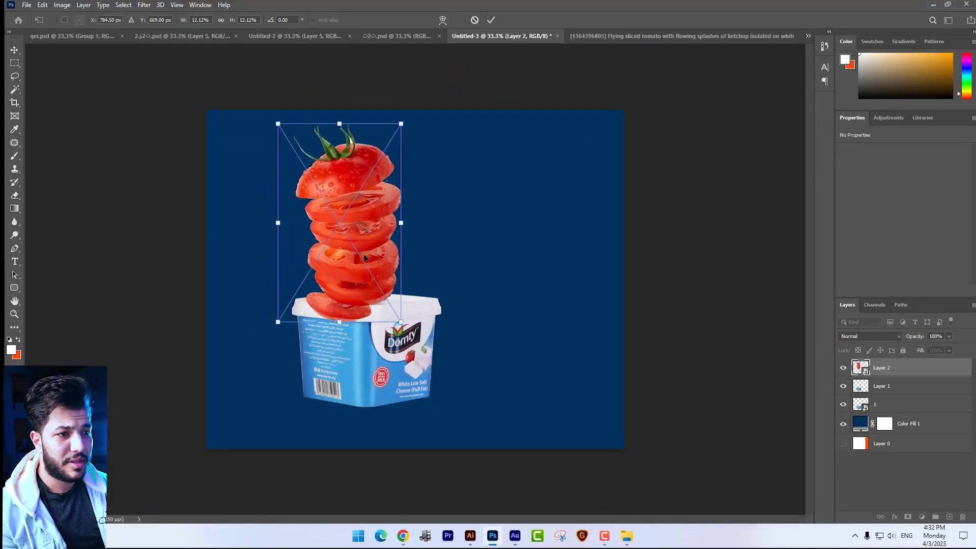
key(Return)
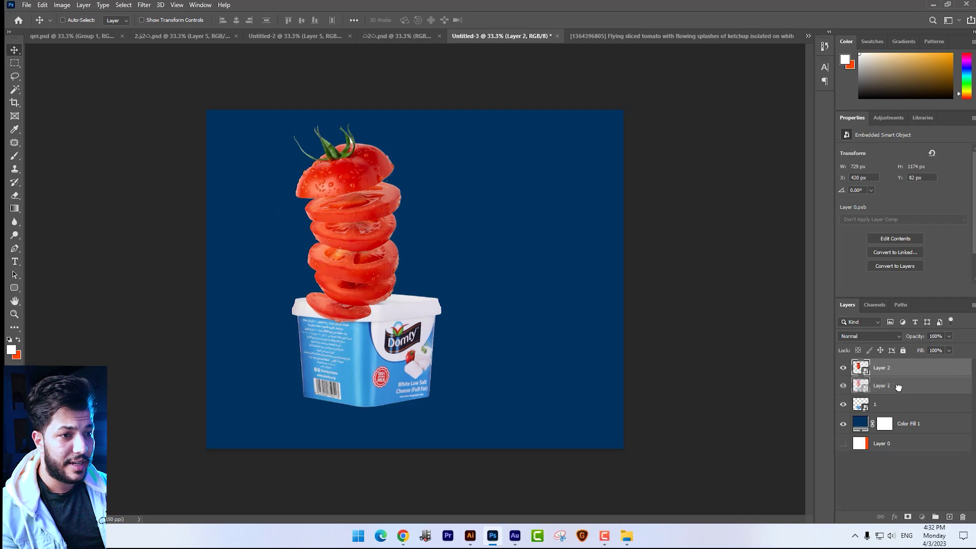
- Put the tomato layer below the tub copy, then scale tomato and tub layers down together
drag(898, 373, 898, 394)
mouse_move(395, 286)
mouse_down()
mouse_move(413, 289)
mouse_move(392, 281)
mouse_move(412, 244)
mouse_move(403, 255)
mouse_up()
right_click(385, 333)
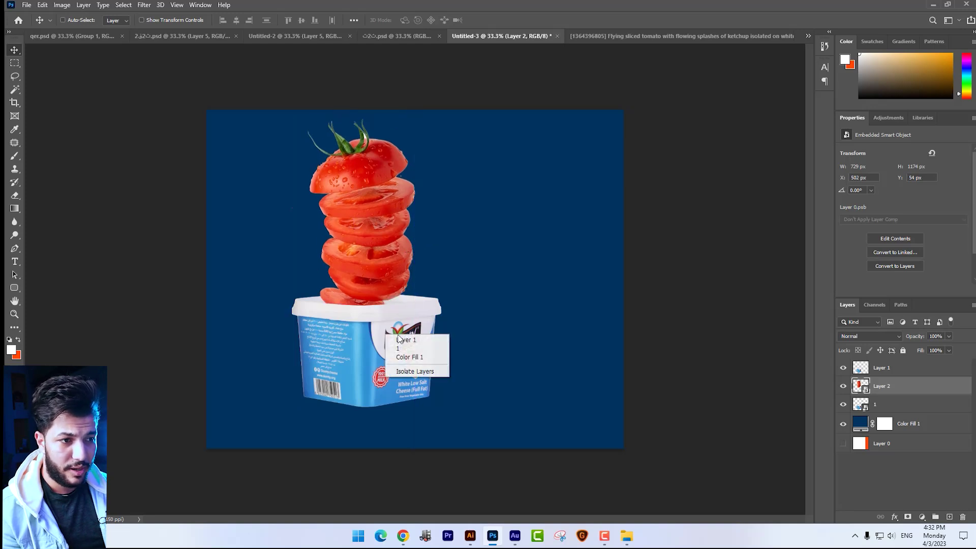
click(401, 340)
shift+click(909, 404)
key(ctrl+t)
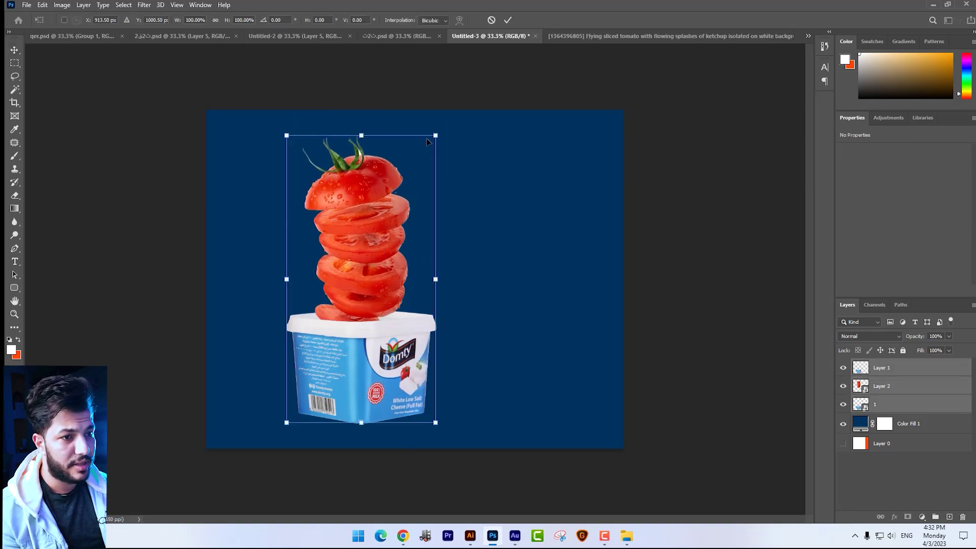
drag(438, 130, 406, 169)
key(Return)
- Rasterize the tomato layer Layer 2, pick the Magic Wand, and fit the whole document in view
scroll(405, 169, up, 3)
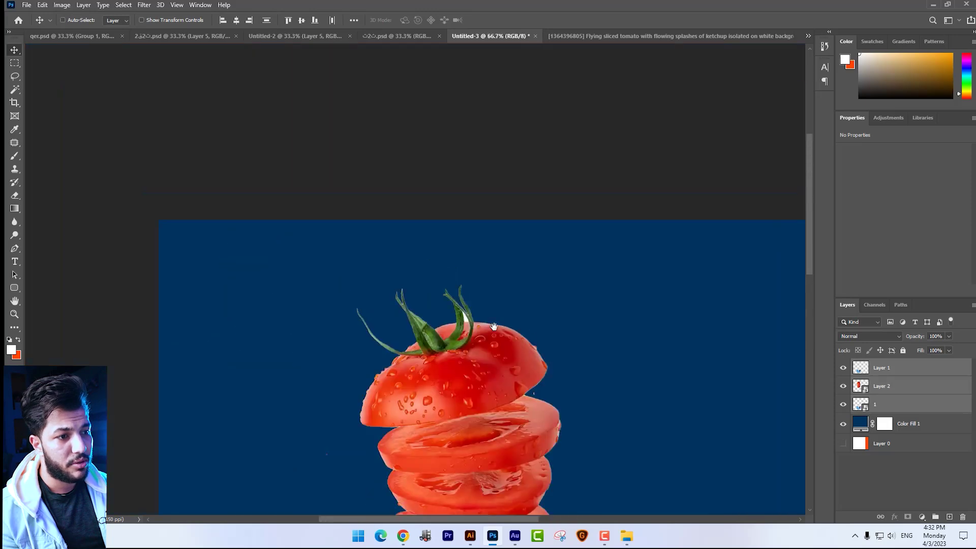
scroll(373, 170, down, 3)
key(ctrl+plus)
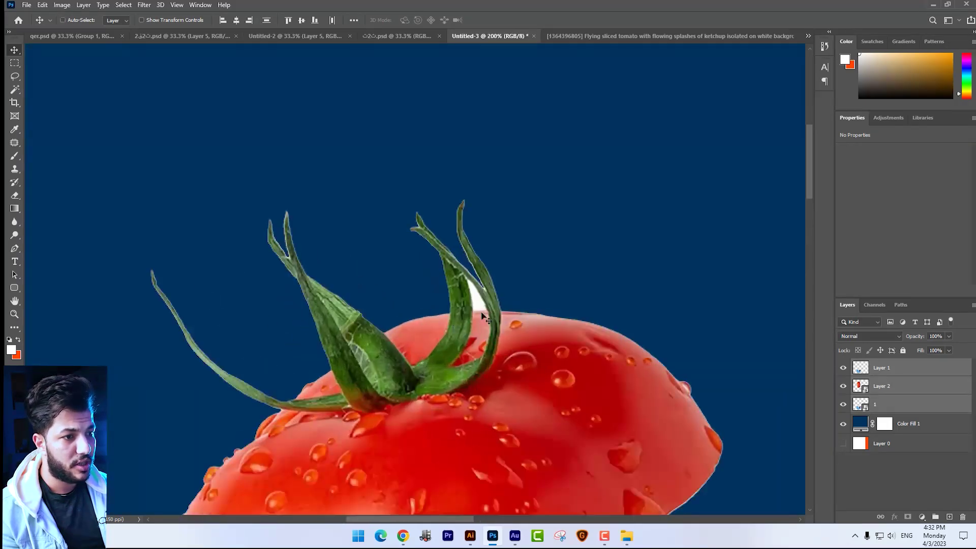
right_click(483, 313)
click(503, 319)
right_click(922, 386)
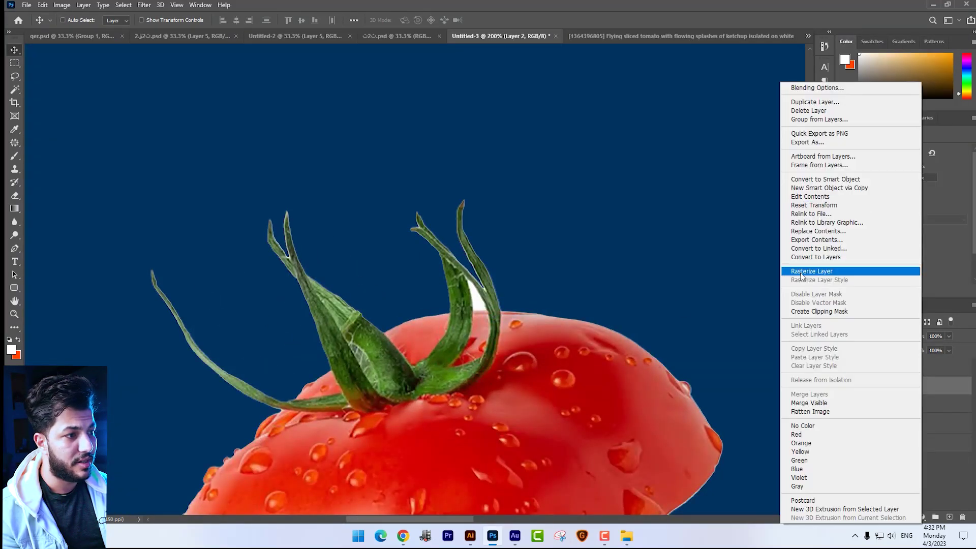
click(801, 272)
click(13, 88)
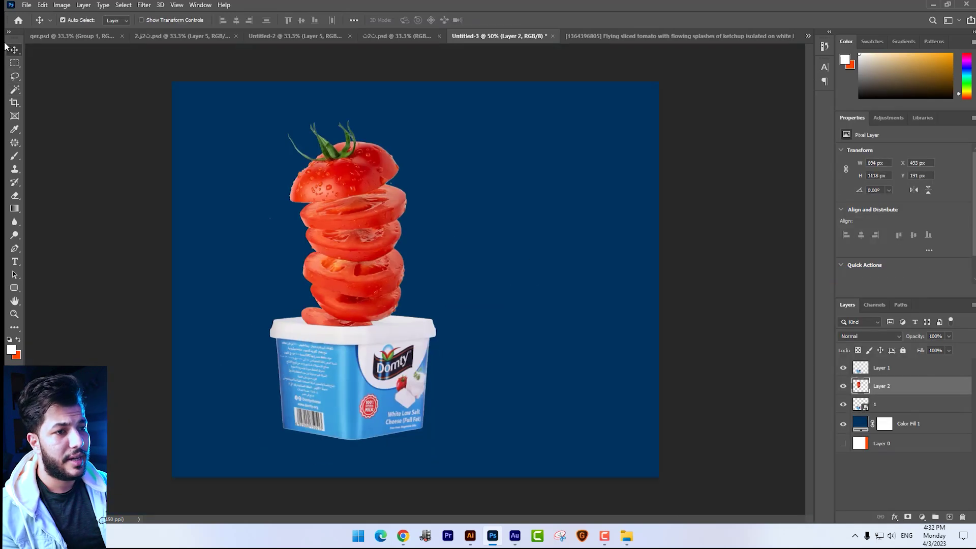
key(v)
key(ctrl+0)
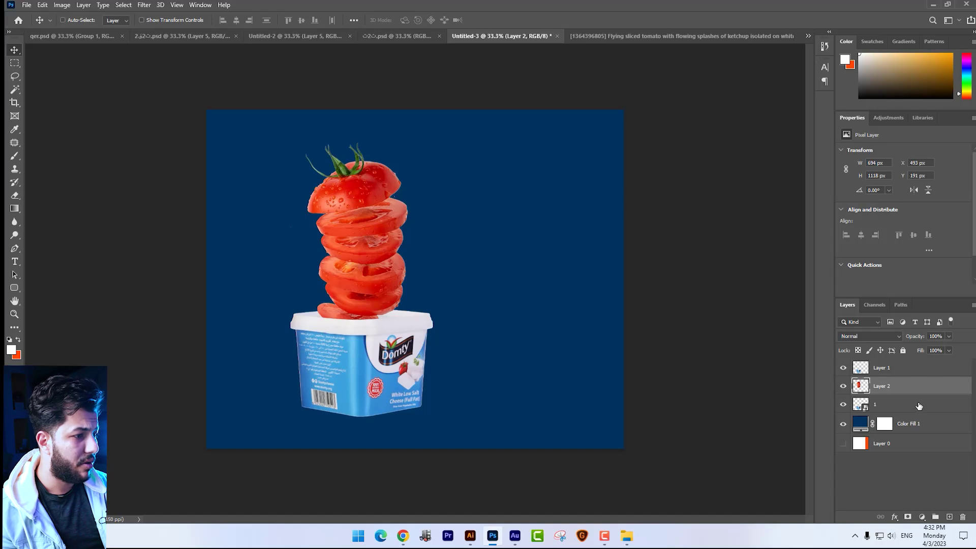
- On a new layer above Color Fill 1, paint a light-blue spot and enlarge it into a glow
click(907, 424)
click(949, 517)
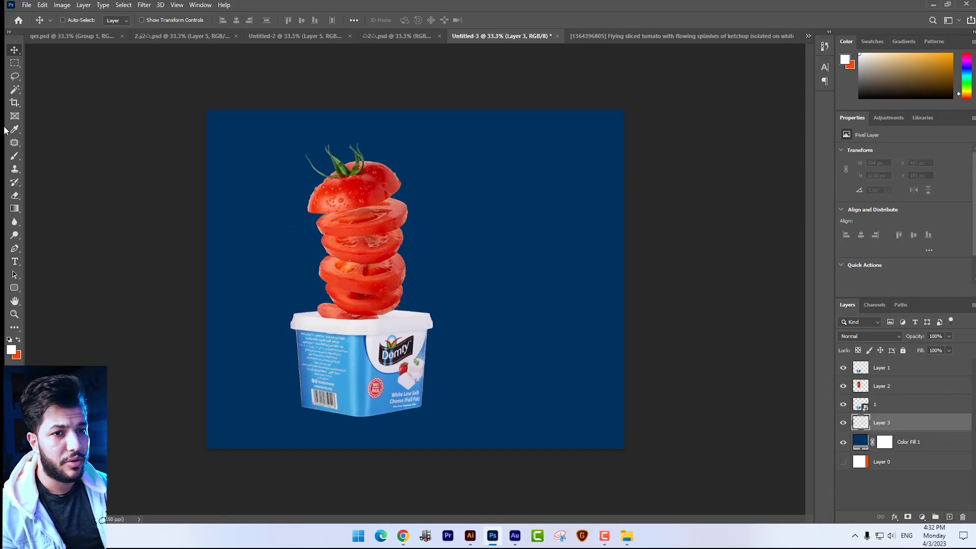
key(b)
click(15, 354)
click(471, 228)
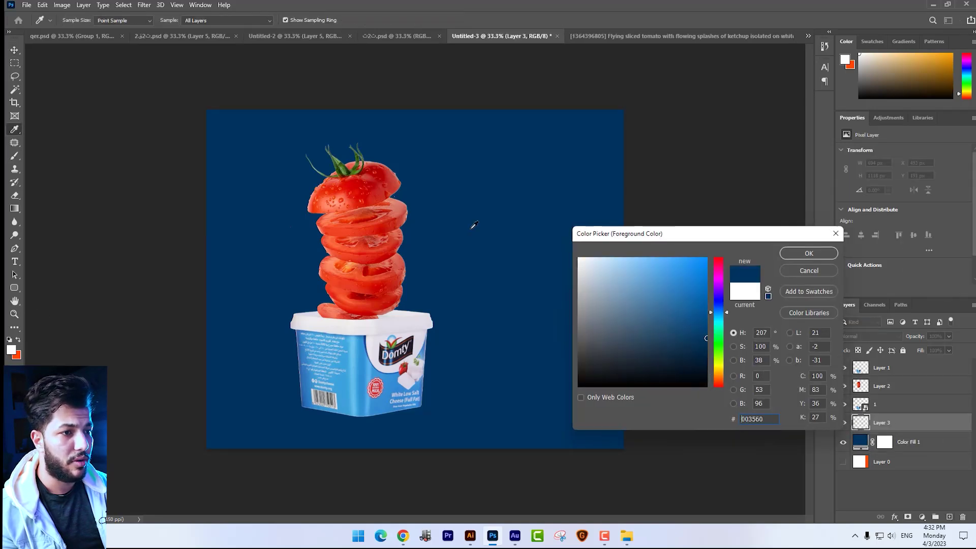
click(645, 268)
key(Return)
click(503, 235)
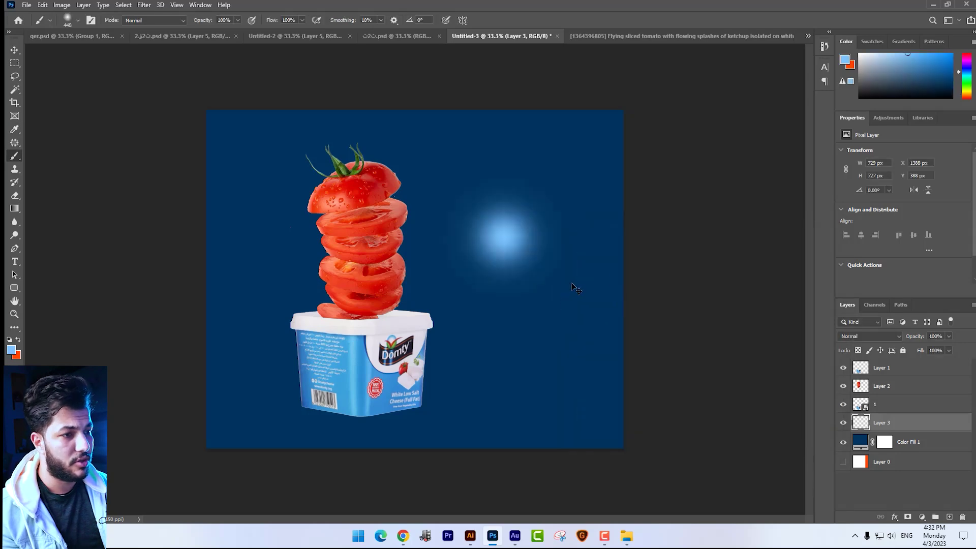
key(ctrl+t)
drag(570, 307, 565, 381)
key(Return)
- Drag the vegetable whirlwind image into the ad and shrink it around the tomato stack
key(alt+Tab)
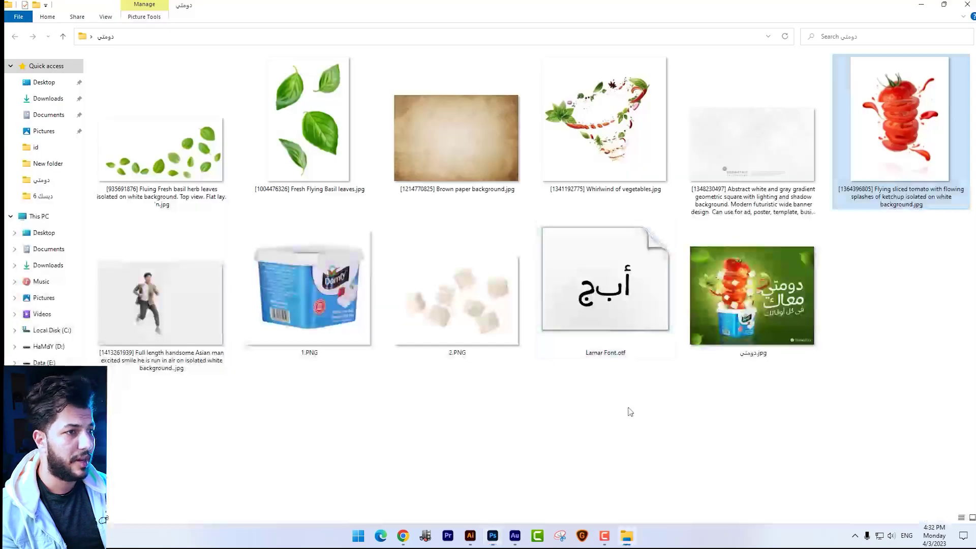
drag(605, 132, 656, 36)
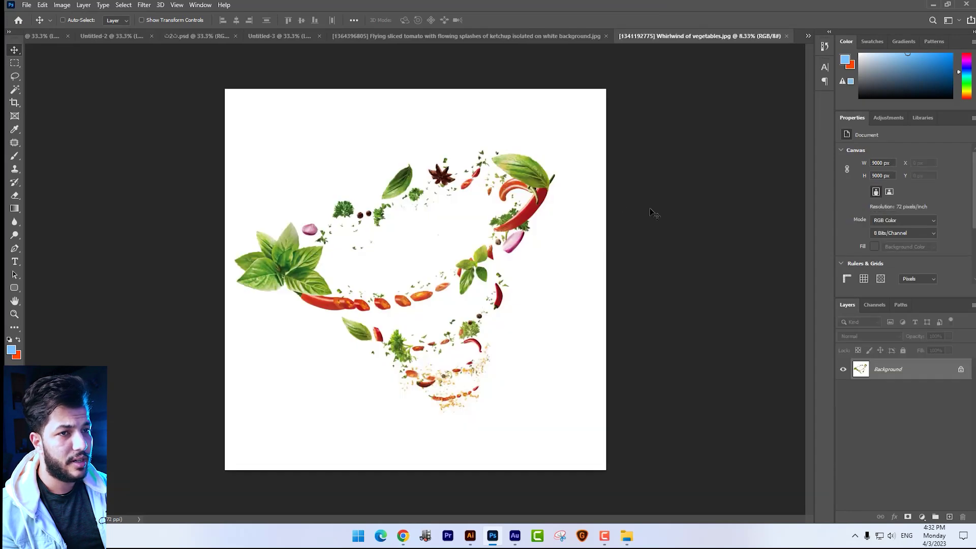
mouse_move(654, 213)
mouse_down()
mouse_move(212, 28)
mouse_move(452, 215)
mouse_up()
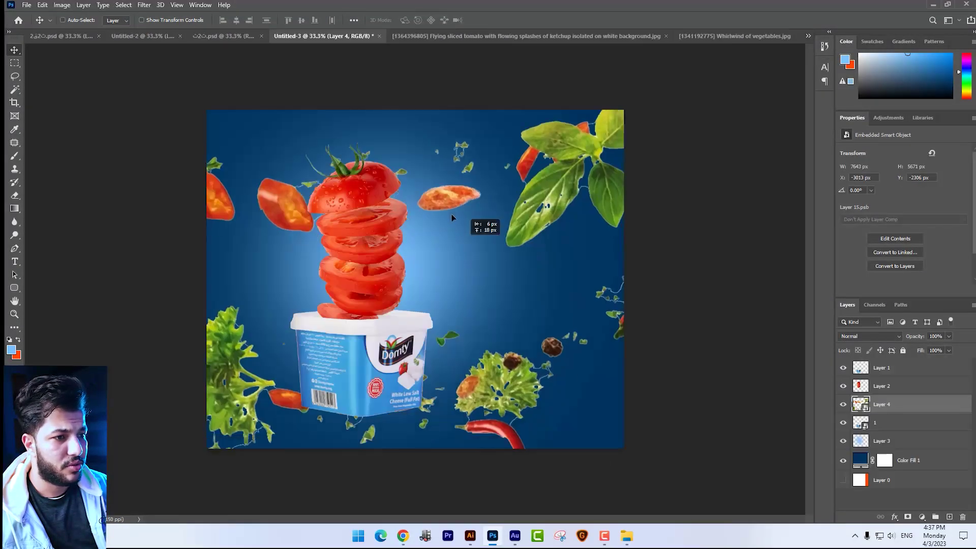
key(ctrl+t)
key(ctrl+minus)
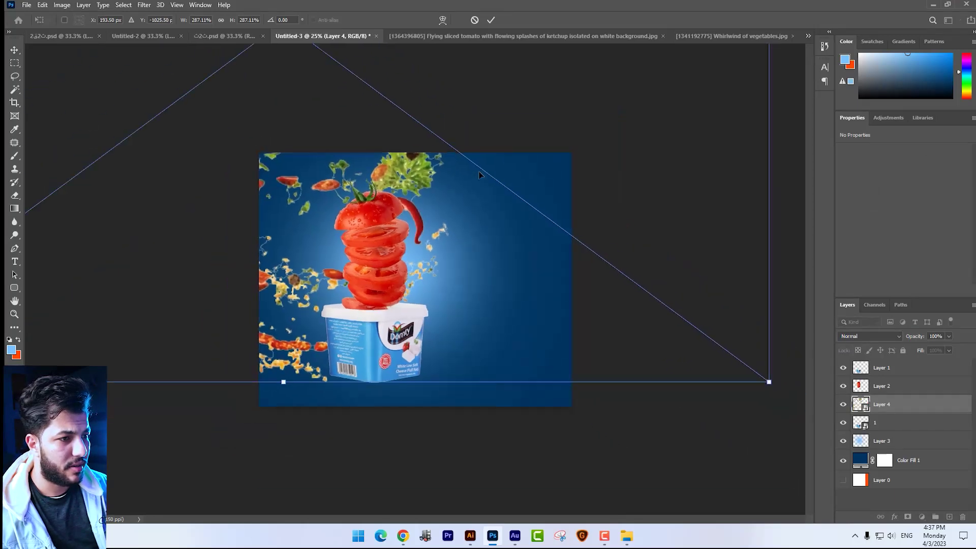
key(ctrl+minus)
drag(650, 344, 447, 351)
key(Return)
- Shift the whirlwind into place and enlarge it slightly around the tomatoes
drag(370, 256, 362, 282)
key(ctrl+plus)
key(ctrl+plus)
key(ctrl+plus)
key(ctrl+t)
drag(487, 141, 504, 148)
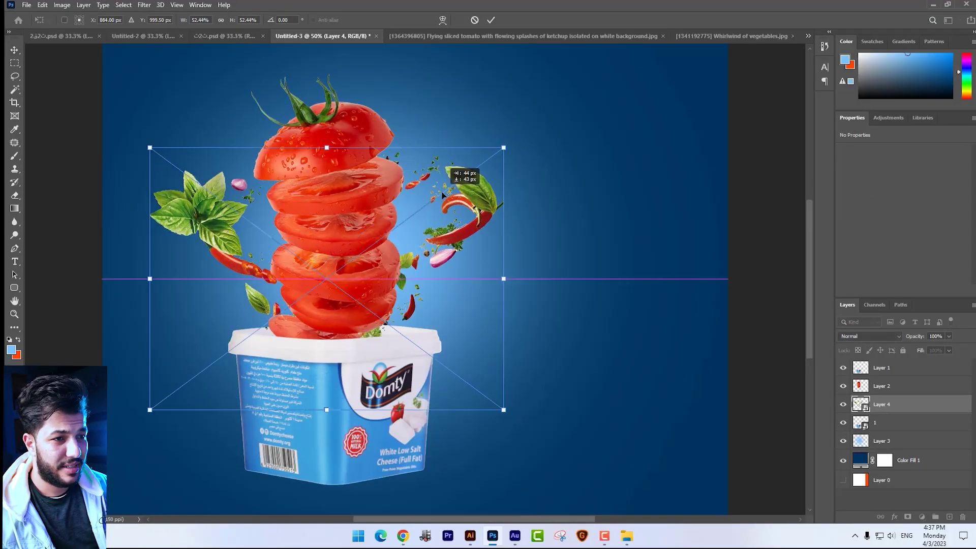
key(Return)
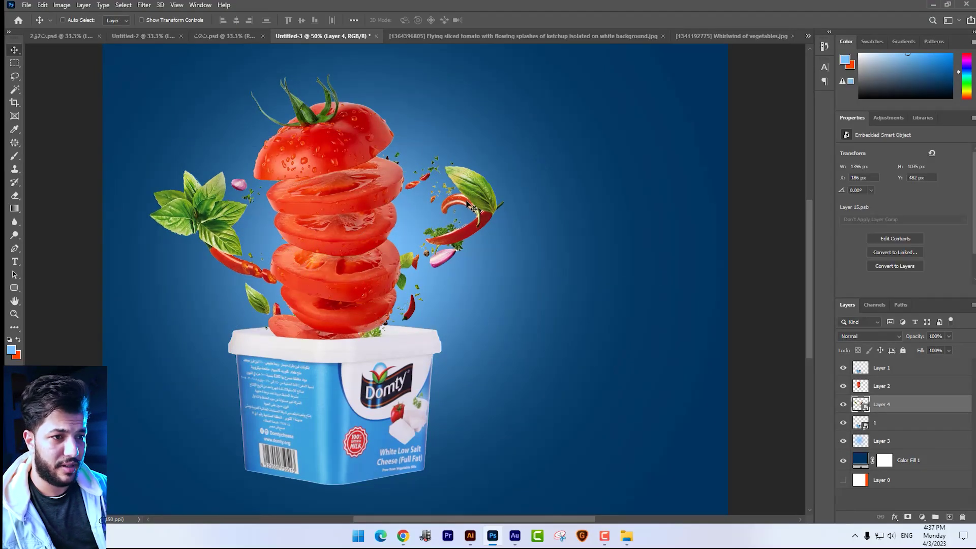
key(ctrl+minus)
key(alt+Tab)
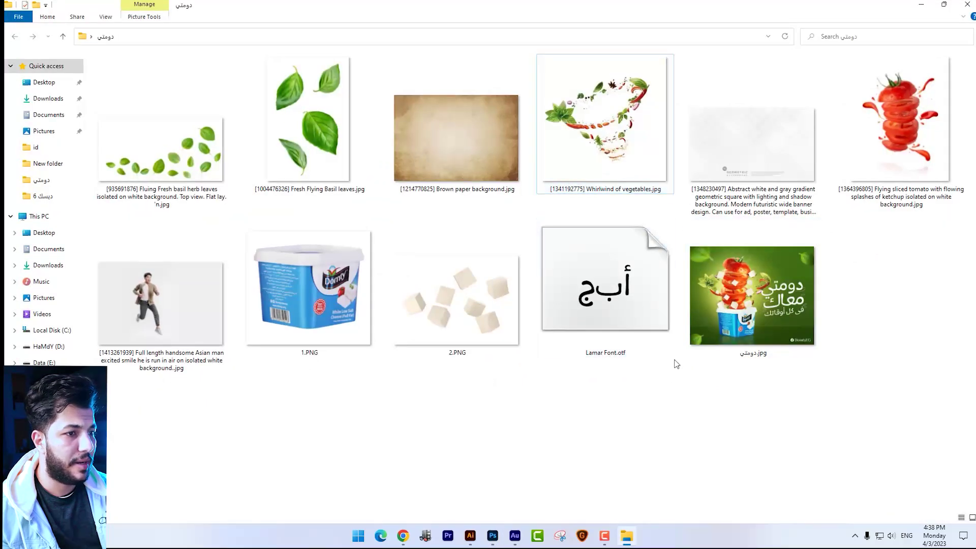
- Bring in the 2.PNG cheese cubes and move the Layer 8 cube up beside the tomato slices
drag(523, 335, 456, 331)
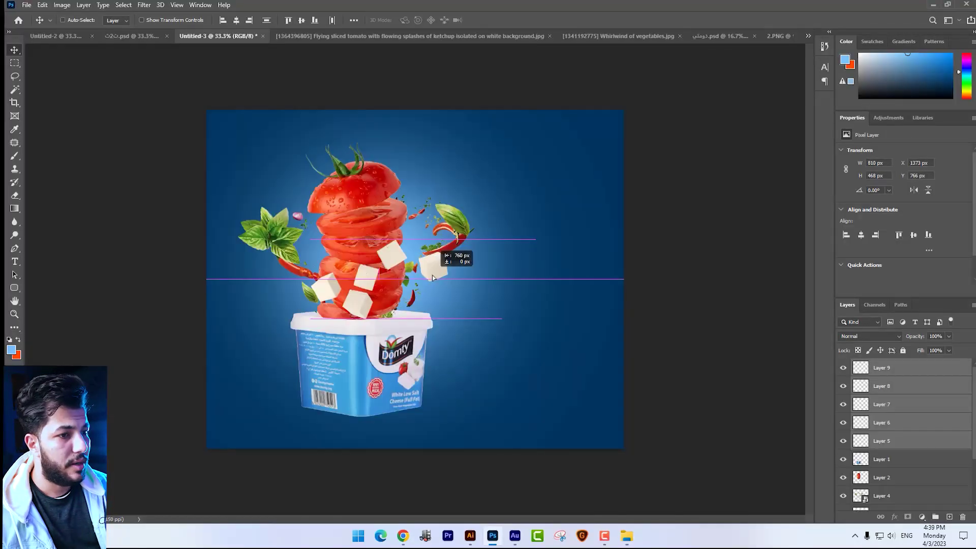
right_click(452, 283)
click(457, 281)
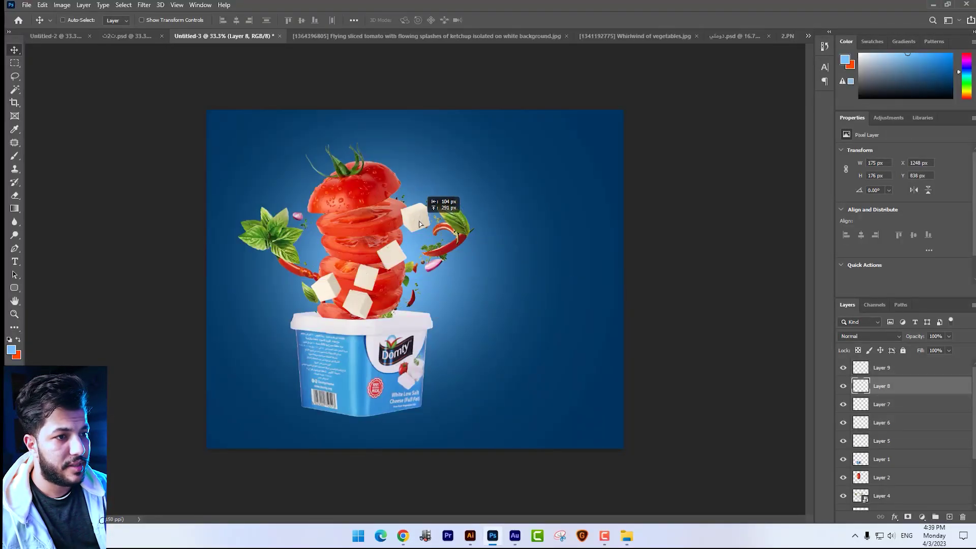
mouse_move(433, 266)
mouse_down()
mouse_move(415, 217)
mouse_move(419, 198)
mouse_move(398, 165)
mouse_up()
key(ctrl+t)
key(Return)
- Move the Layer 9 cube higher on the stack and shrink it
key(ctrl+plus)
right_click(388, 239)
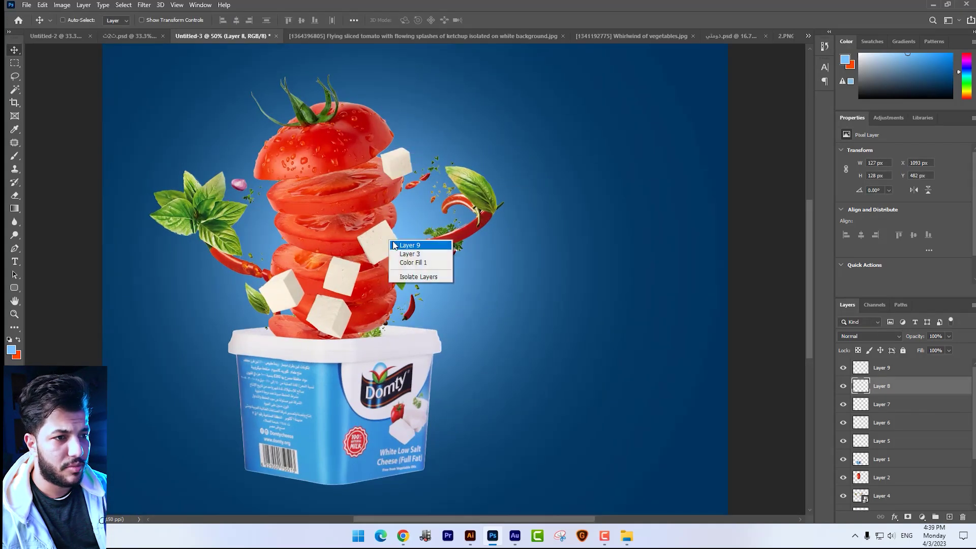
click(412, 246)
drag(387, 244, 404, 226)
key(ctrl+t)
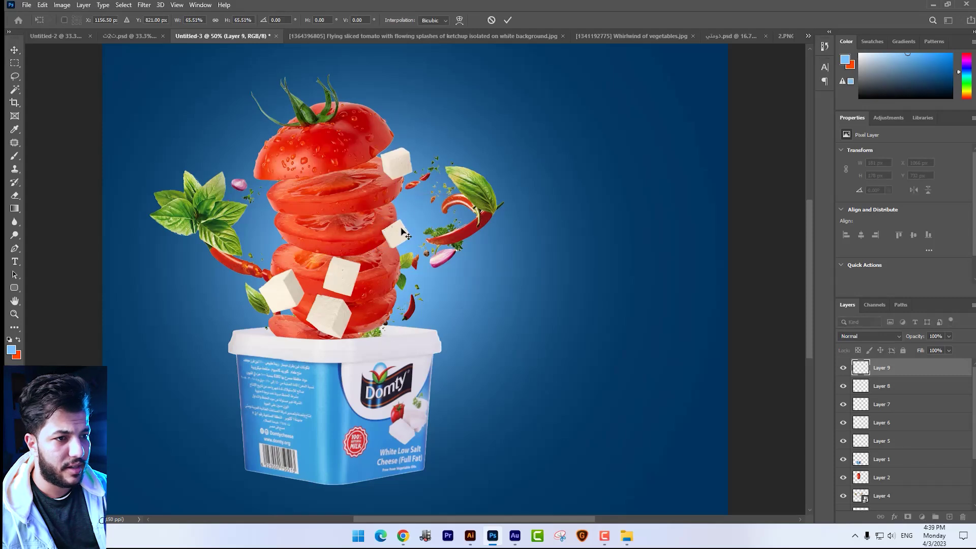
key(Return)
- Move the Layer 7 cube up-left at about 71% size, and reposition two more cubes
right_click(350, 292)
click(349, 291)
drag(338, 277, 270, 195)
key(ctrl+t)
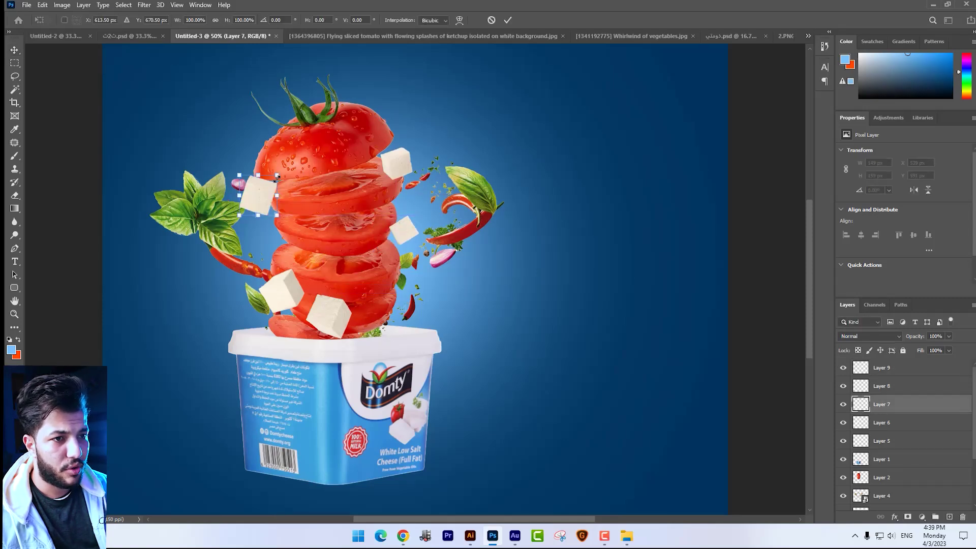
mouse_move(311, 164)
mouse_down()
mouse_move(290, 178)
mouse_move(271, 226)
mouse_up()
key(Return)
drag(281, 289, 254, 147)
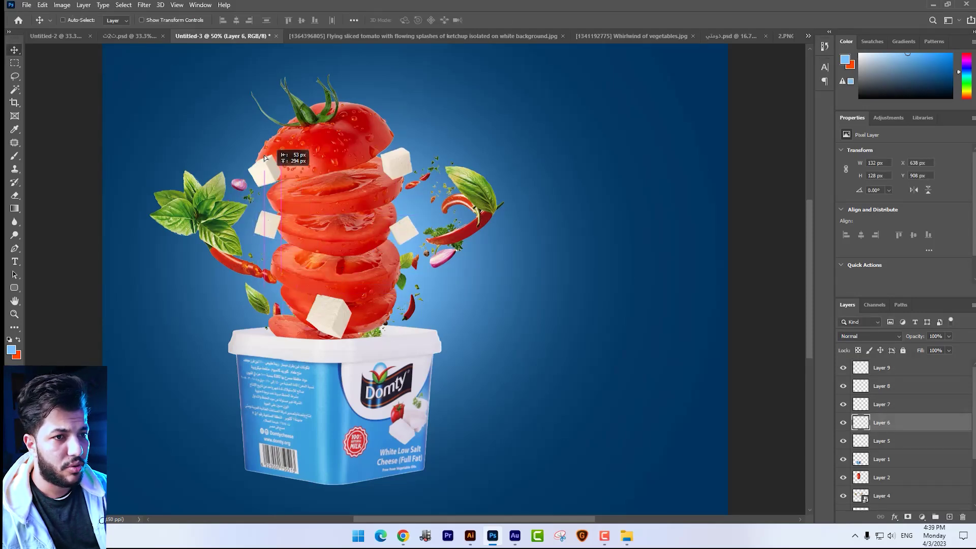
mouse_move(337, 324)
mouse_down()
mouse_move(313, 296)
mouse_move(288, 323)
mouse_up()
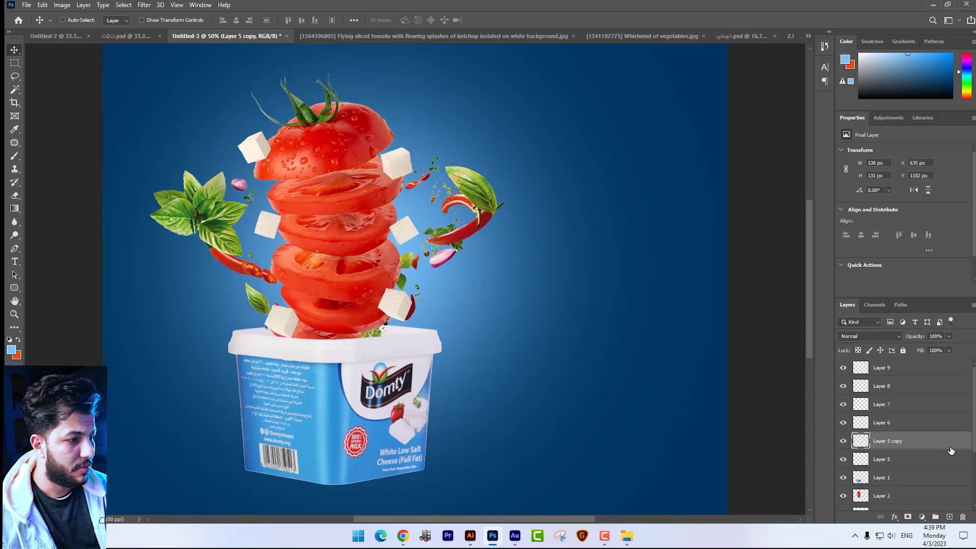
- Place Layer 5 copy under Layer 1, then duplicate a cube and set it lower in the stack
drag(951, 451, 910, 485)
drag(340, 338, 345, 346)
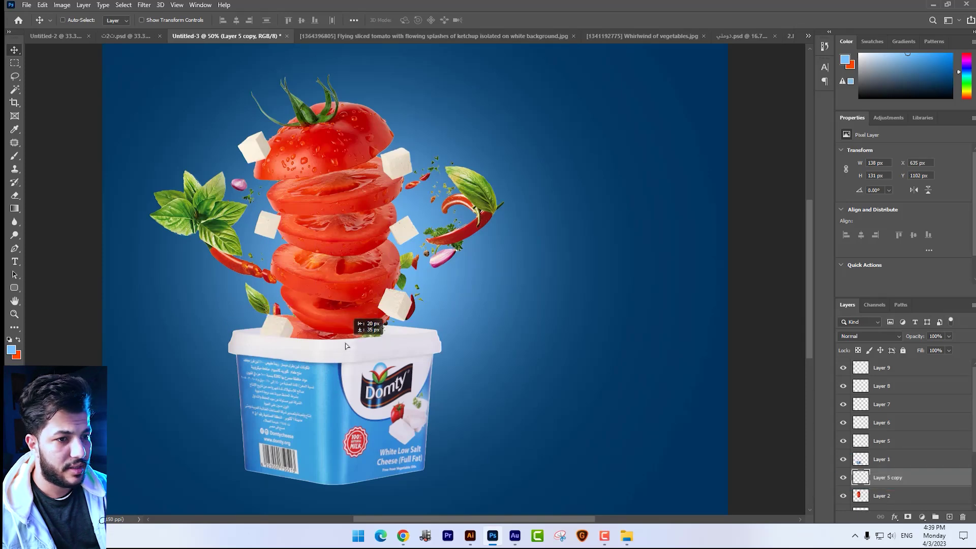
right_click(392, 324)
click(415, 319)
drag(394, 313, 374, 336)
drag(888, 440, 888, 488)
mouse_move(320, 323)
mouse_down()
mouse_move(424, 320)
mouse_move(376, 320)
mouse_up()
- Place more cube copies at the lower left and at the tomato's top
mouse_move(429, 257)
mouse_down()
mouse_move(338, 287)
mouse_move(351, 300)
mouse_move(377, 198)
mouse_up()
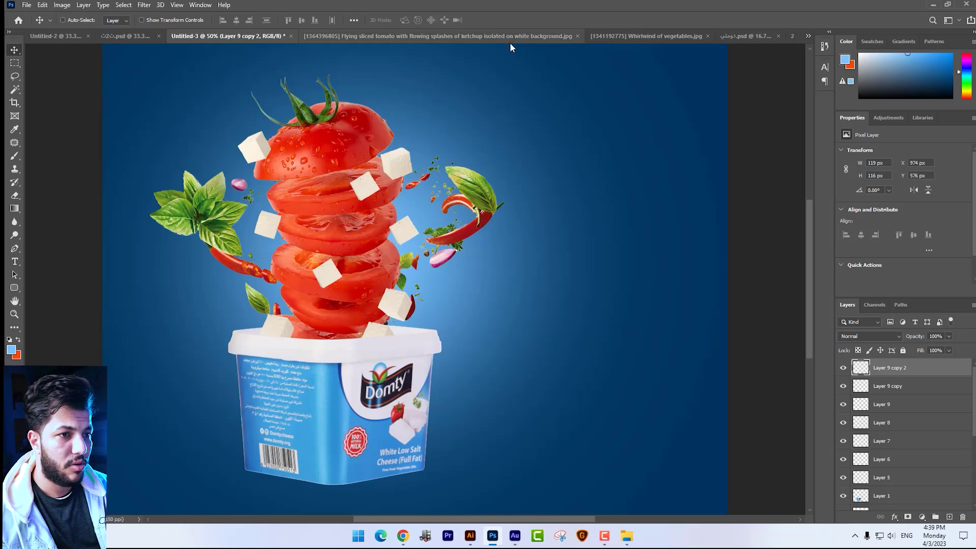
drag(351, 119, 328, 120)
key(ctrl+minus)
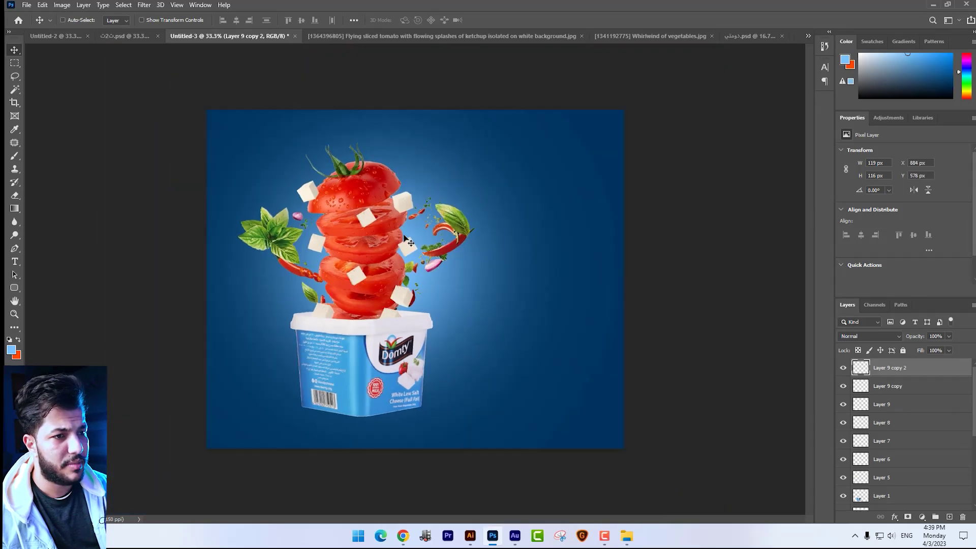
key(ctrl+plus)
drag(350, 193, 385, 114)
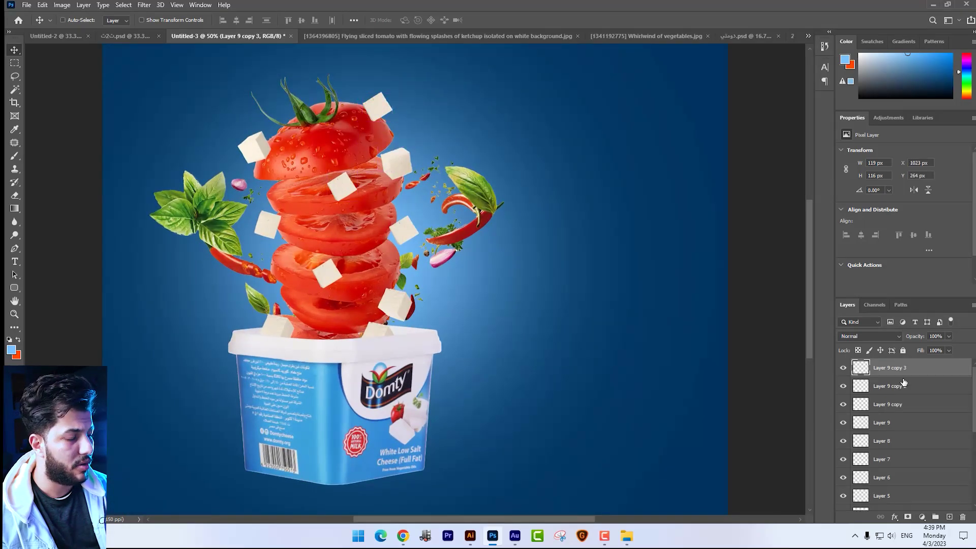
- Send the top cube copy behind the tomato and nudge it slightly upward
scroll(903, 382, down, 2)
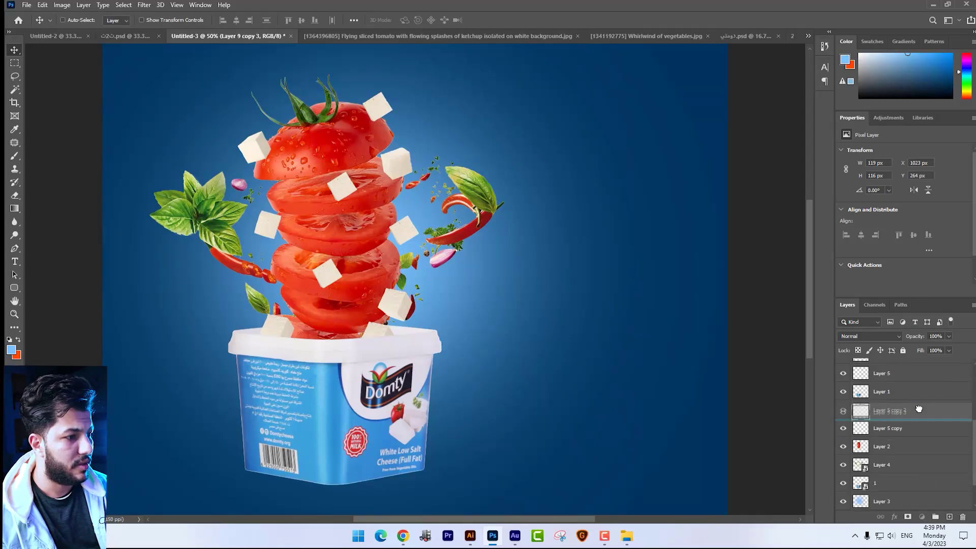
key(ctrl+bracketleft)
key(ctrl+bracketleft)
key(ctrl+bracketleft)
key(shift+Left)
key(shift+Left)
key(shift+Up)
key(shift+Up)
key(Up)
key(Up)
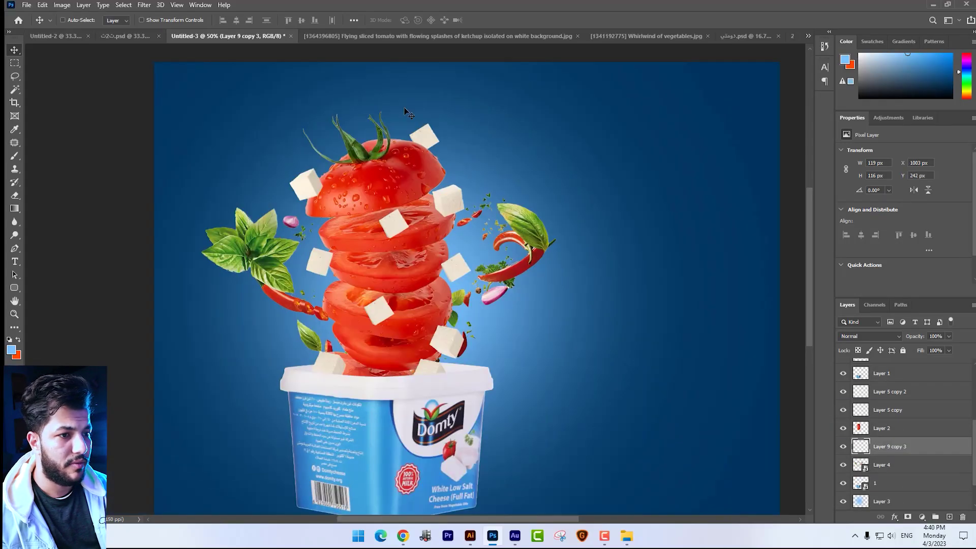
key(ctrl+minus)
key(ctrl+plus)
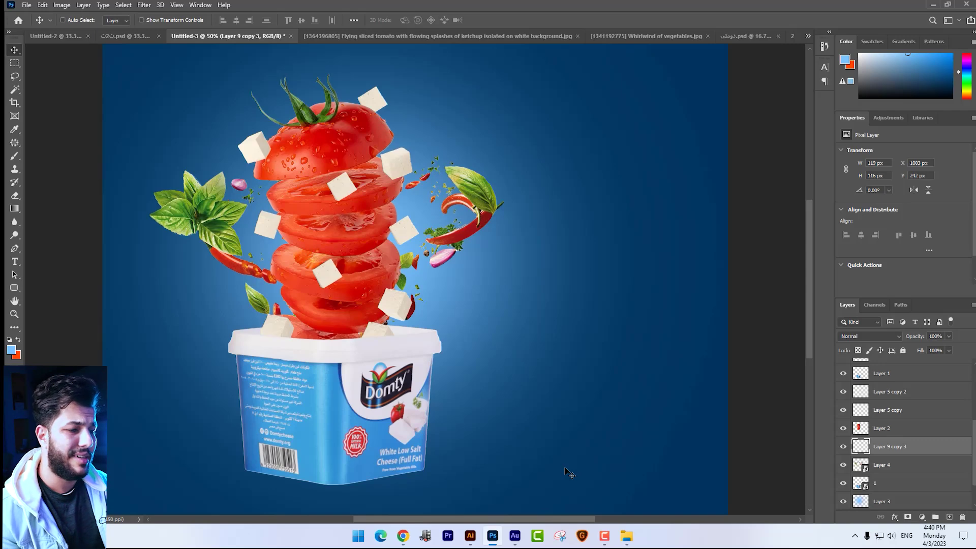
- Add Brightness/Contrast (brightness 34) and Hue/Saturation (hue about -12, toward cyan) adjustments
key(ctrl+minus)
scroll(895, 457, down, 1)
click(882, 481)
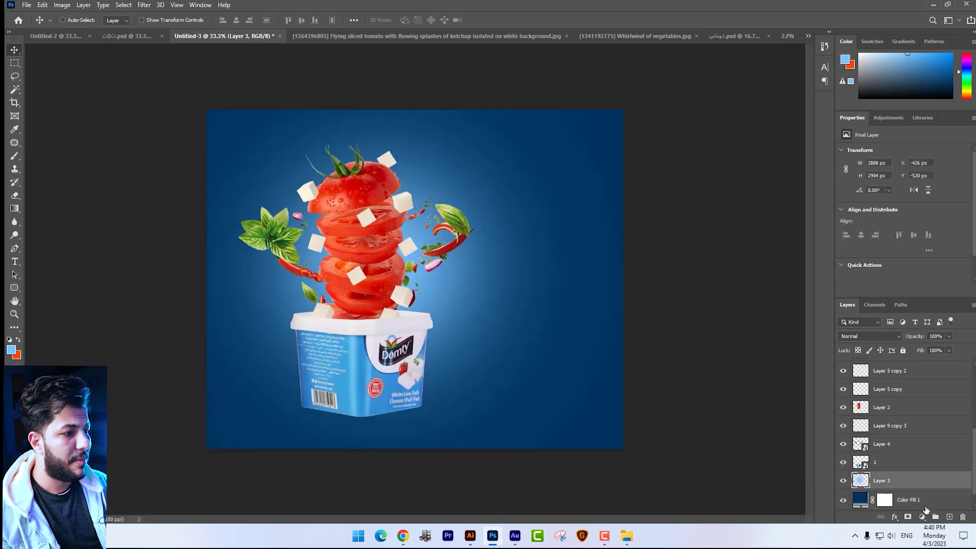
click(921, 517)
click(925, 366)
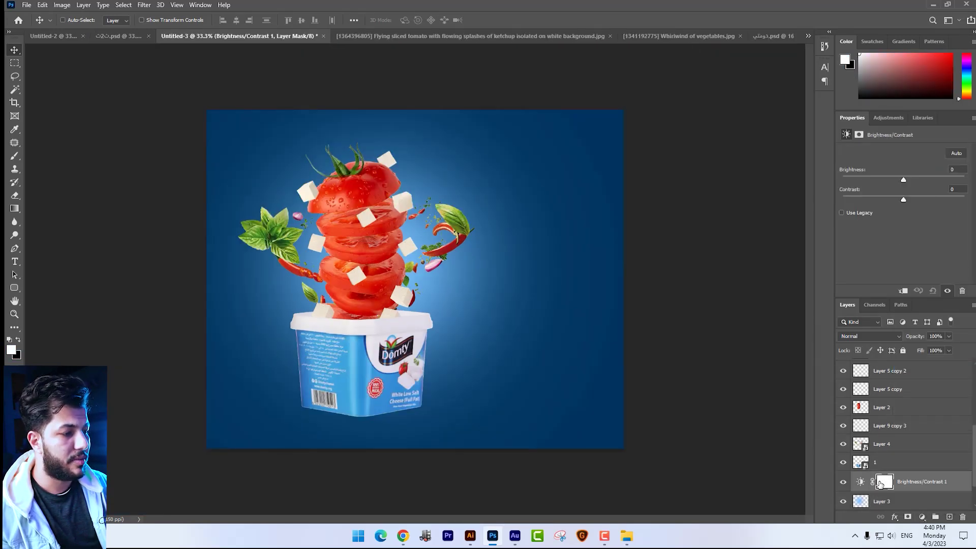
scroll(891, 431, down, 1)
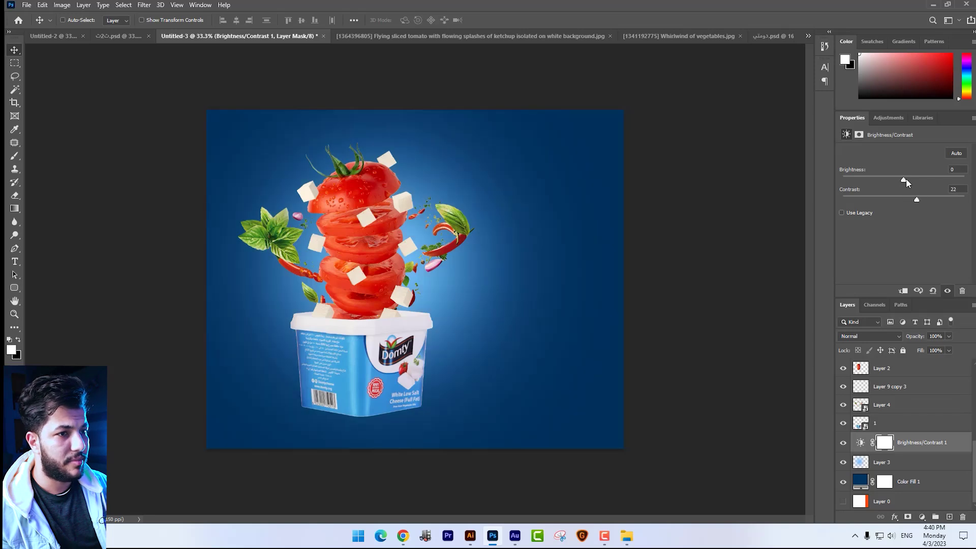
drag(905, 179, 917, 179)
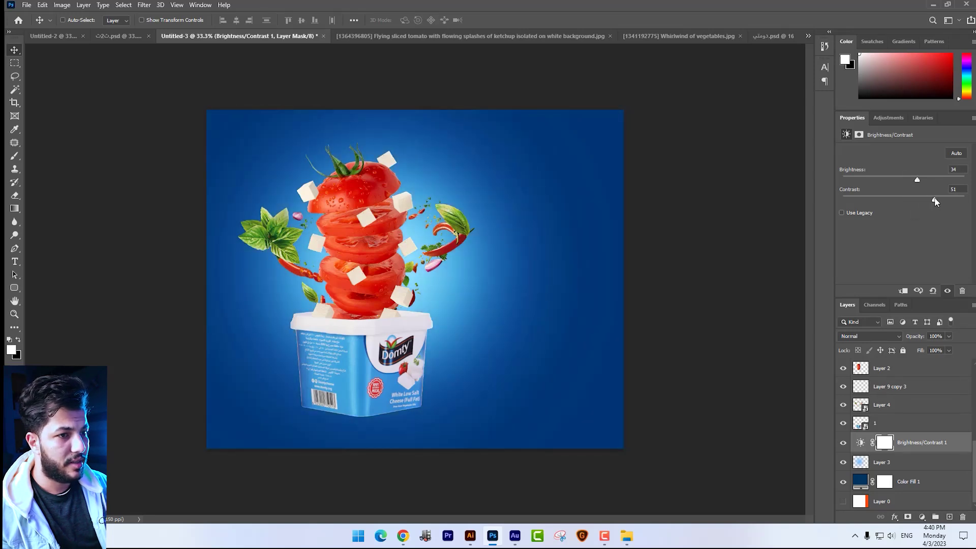
click(923, 517)
click(900, 414)
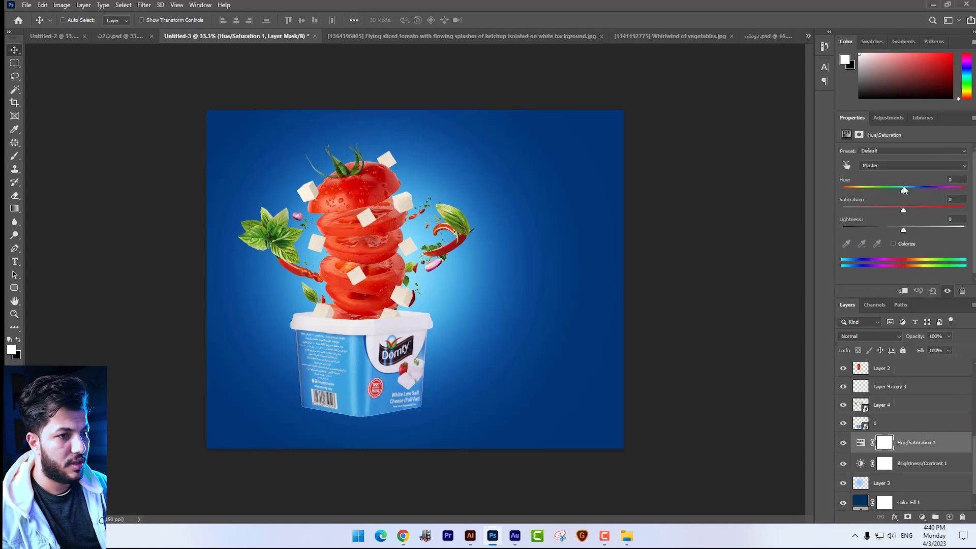
drag(904, 189, 897, 190)
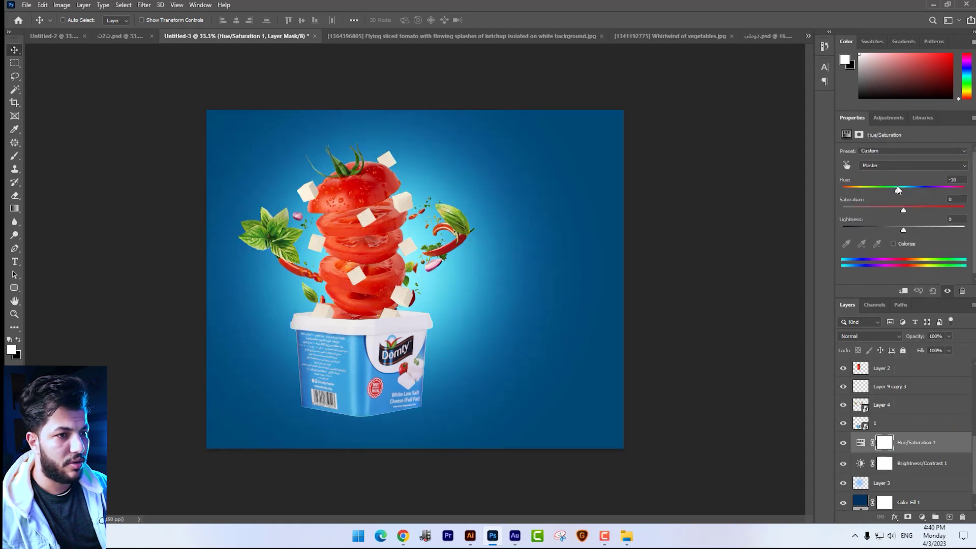
- Shift the hue of the Layer 3 glow and move it left and down
click(885, 484)
key(ctrl+u)
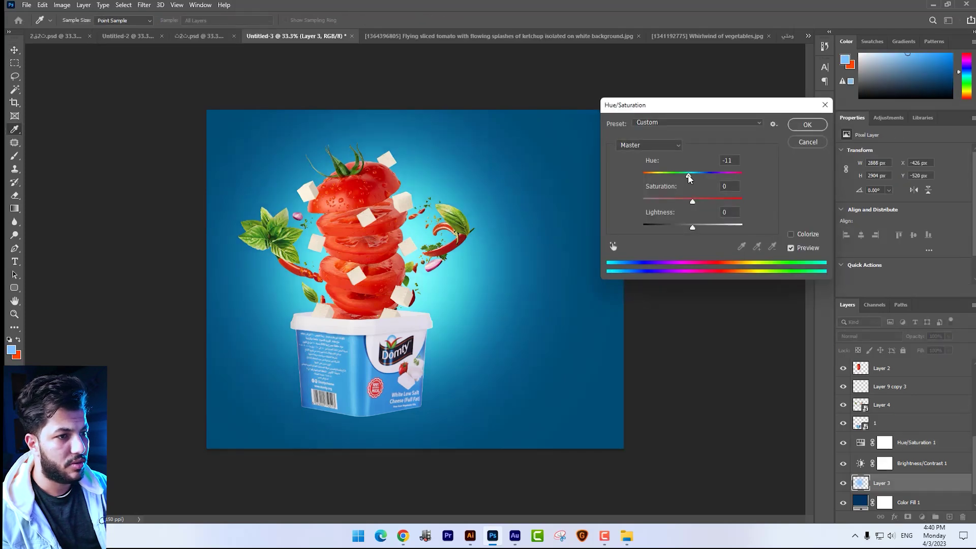
drag(689, 177, 696, 177)
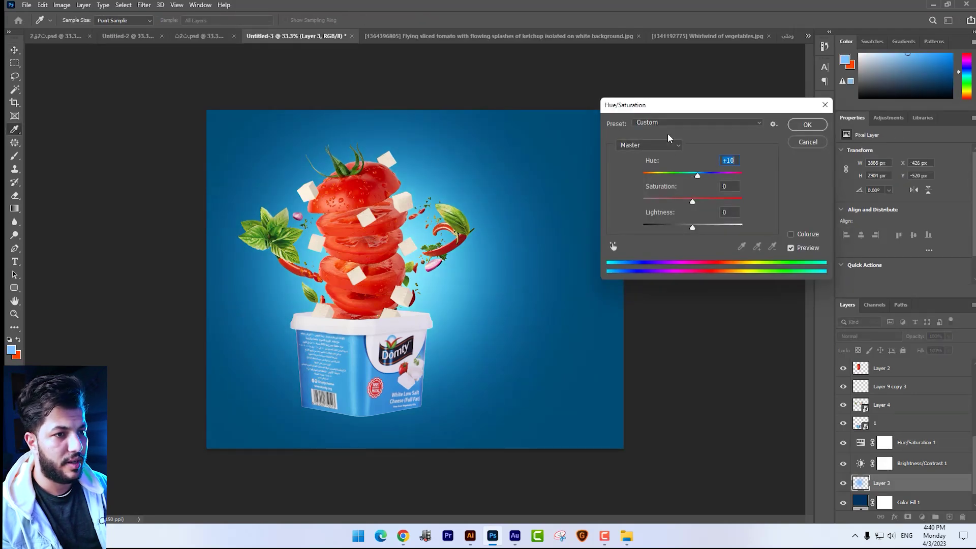
key(Return)
key(v)
drag(617, 421, 599, 430)
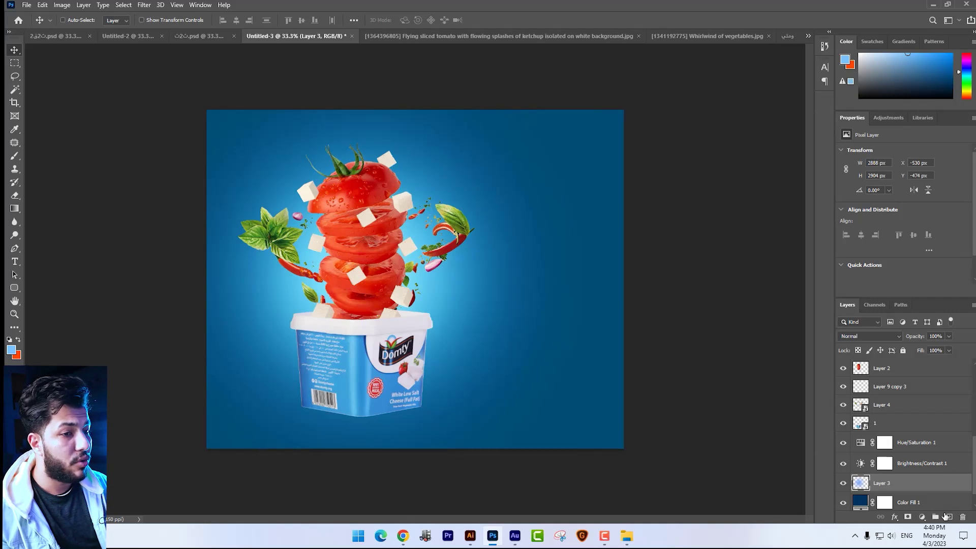
- Paint a soft white (#ffffff) brush dot on a new layer above Layer 3
click(947, 517)
click(14, 155)
click(10, 350)
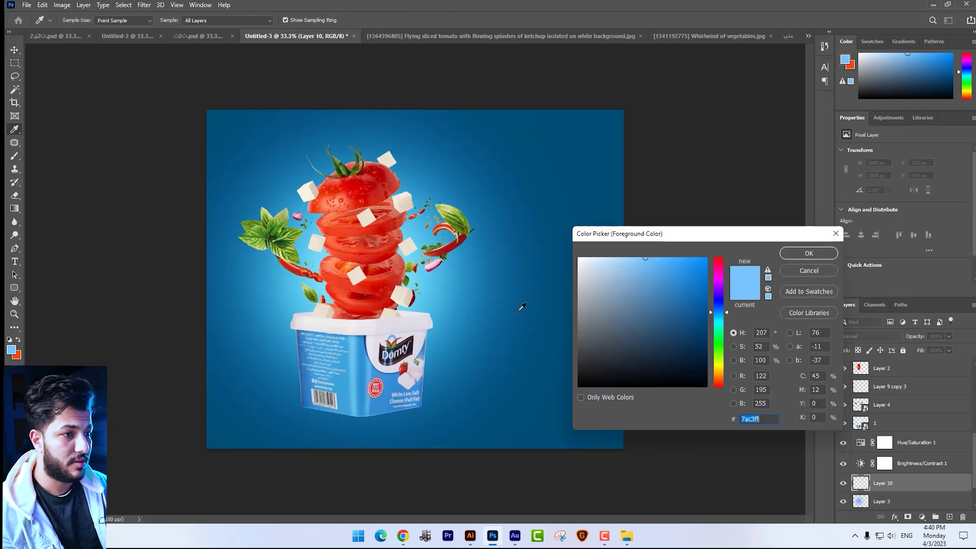
text(ffffff)
key(Return)
right_click(534, 279)
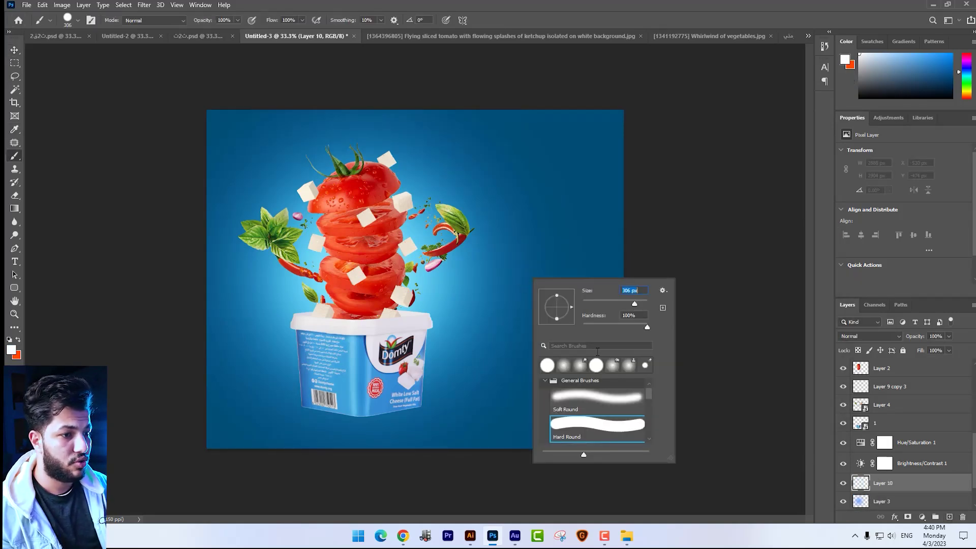
click(478, 279)
- Scale the white dot into a large glow behind the tomato stack above the tub
key(ctrl+t)
drag(529, 321, 585, 389)
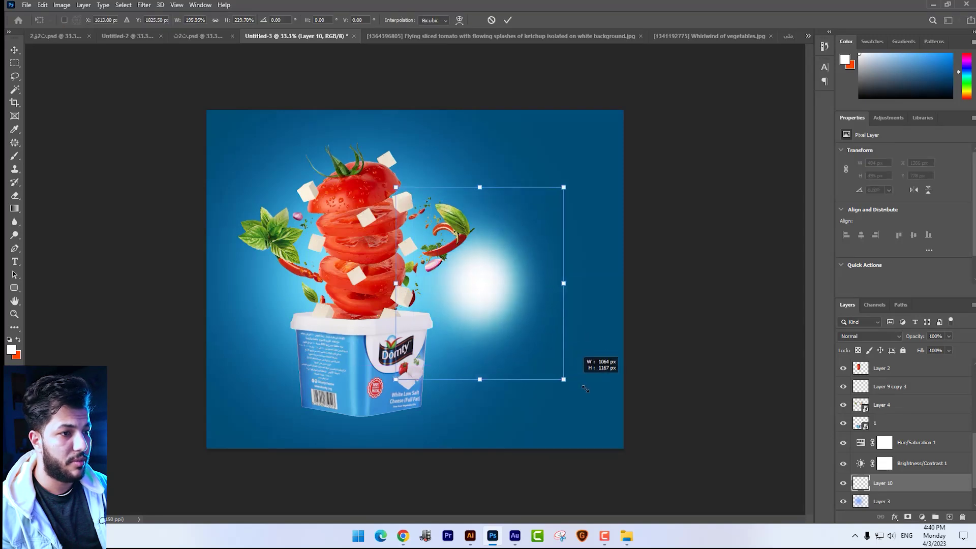
drag(488, 347, 457, 336)
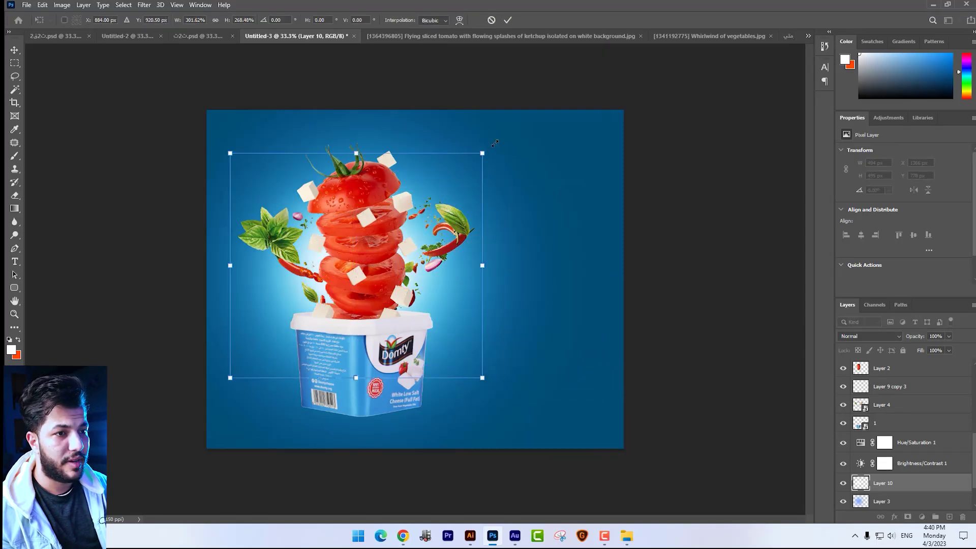
drag(494, 144, 528, 133)
key(Return)
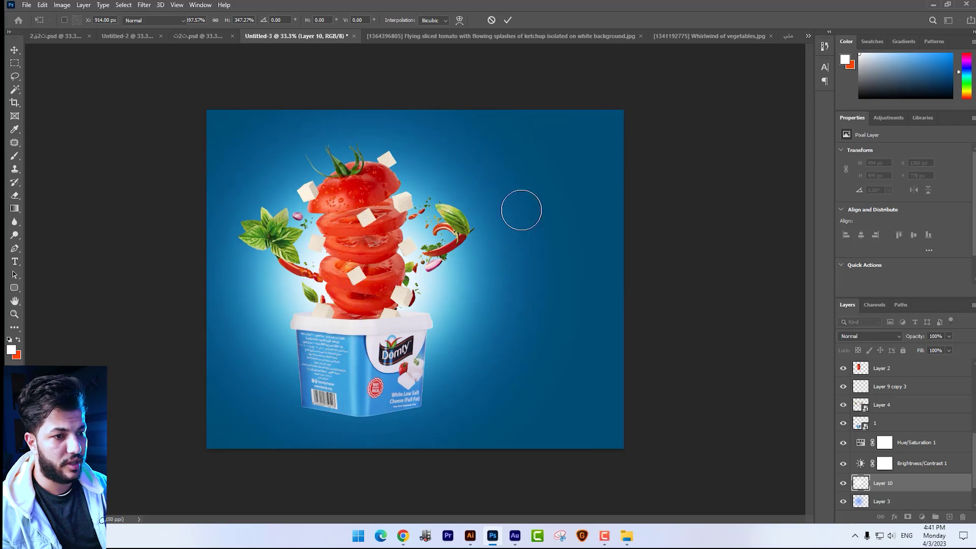
scroll(541, 196, up, 2)
drag(540, 196, 573, 131)
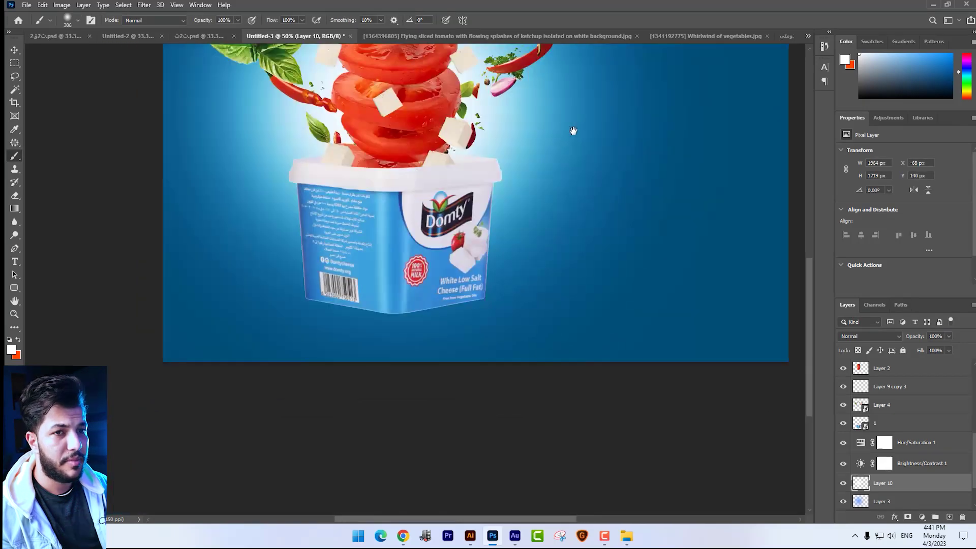
- Shift the Layer 1 tub slightly, duplicate it and flip the copy below
click(14, 50)
right_click(466, 275)
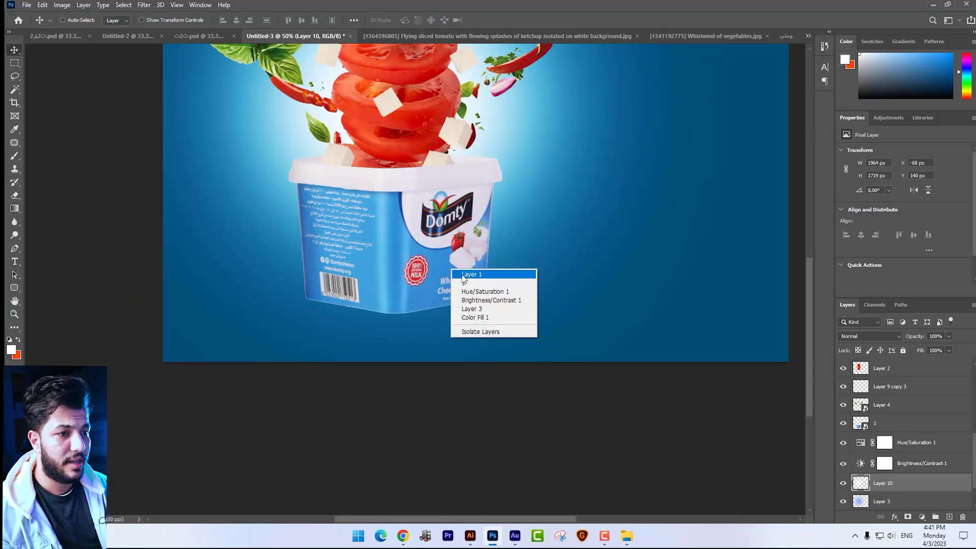
click(471, 273)
drag(463, 271, 495, 277)
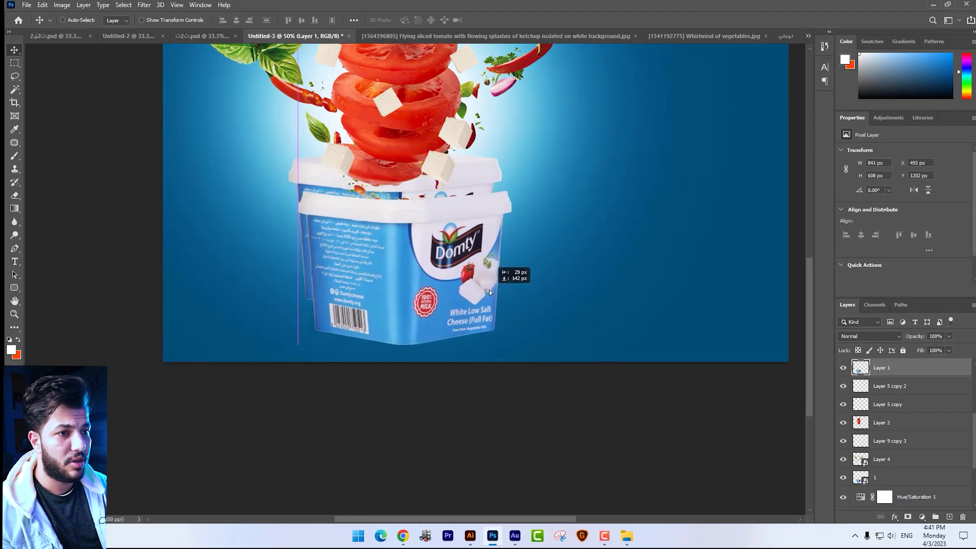
key(ctrl+j)
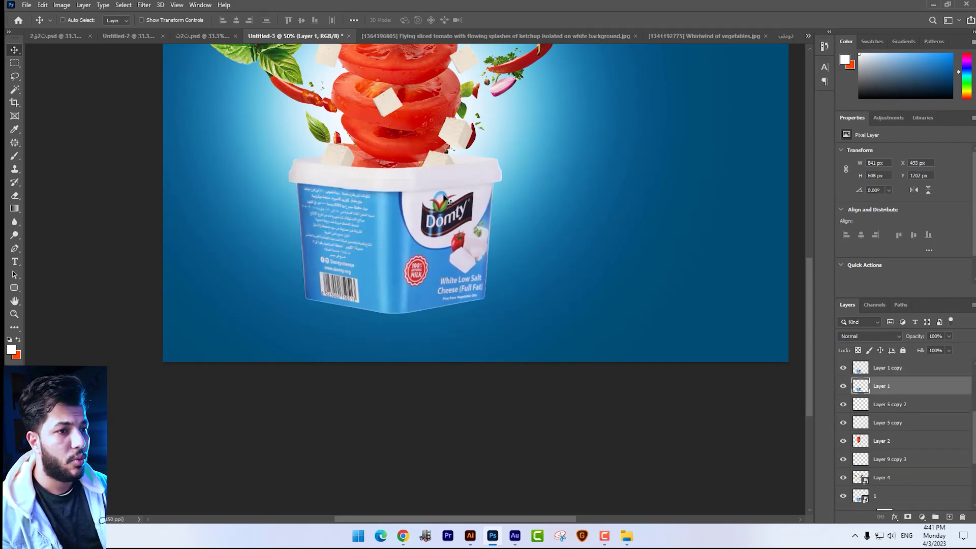
key(ctrl+t)
drag(394, 162, 399, 308)
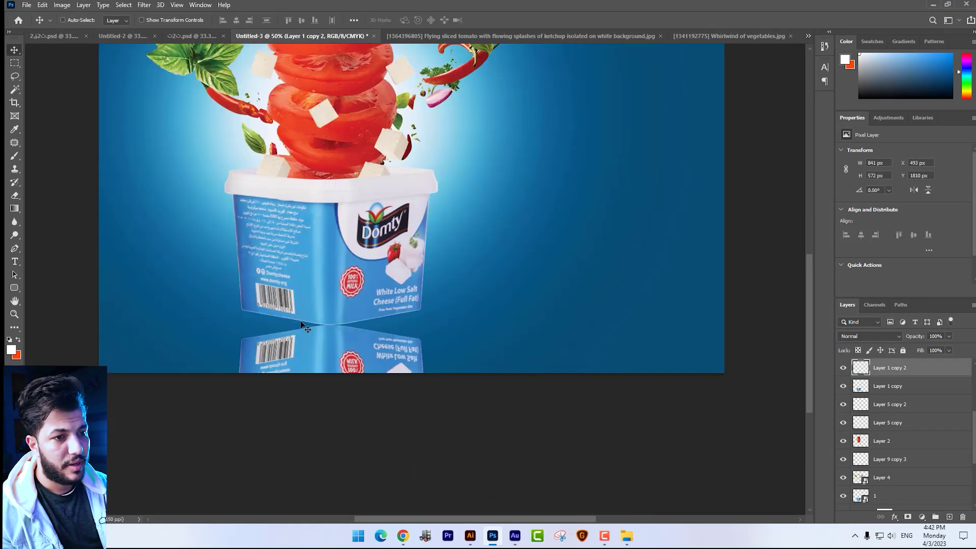
- Warp the reflection's top corners up to meet the tub's base
key(ctrl+t)
right_click(280, 326)
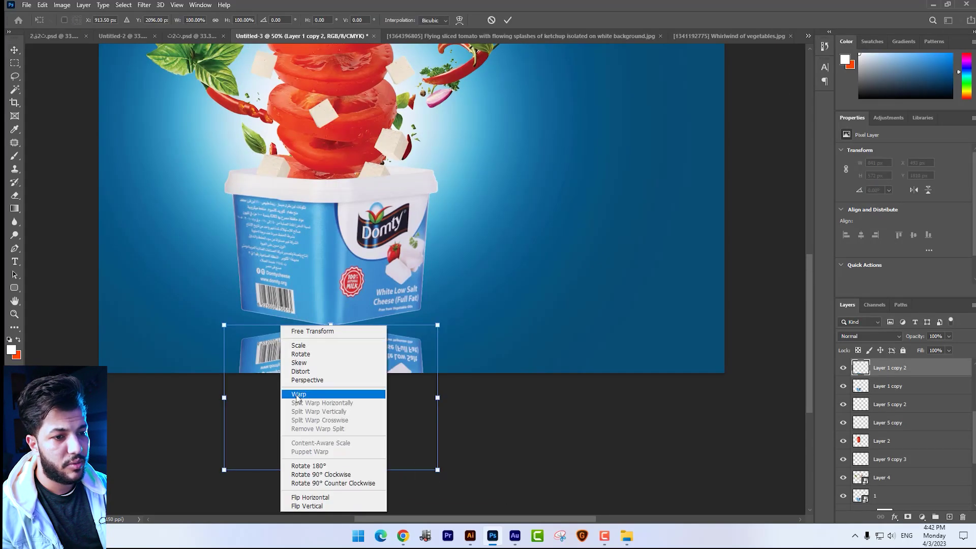
click(305, 392)
drag(224, 325, 221, 277)
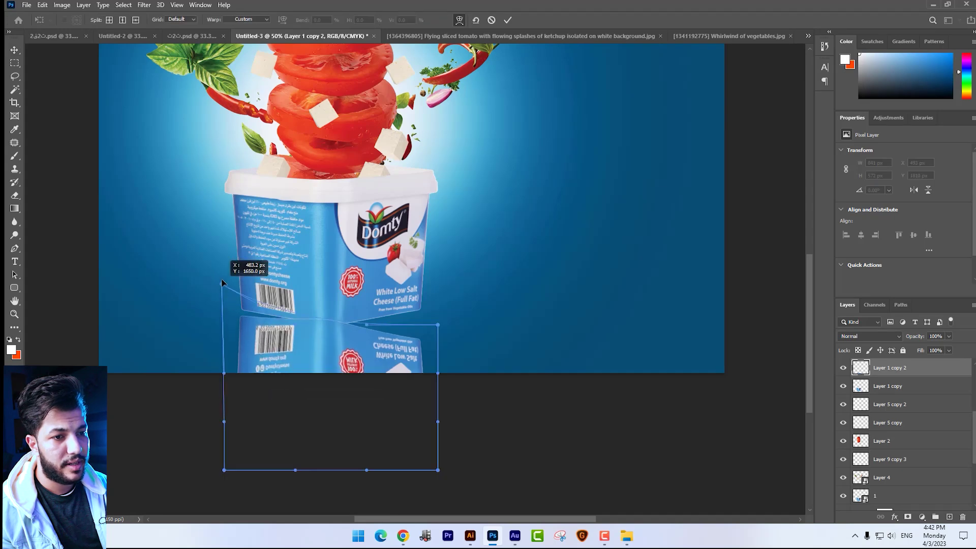
drag(438, 324, 440, 273)
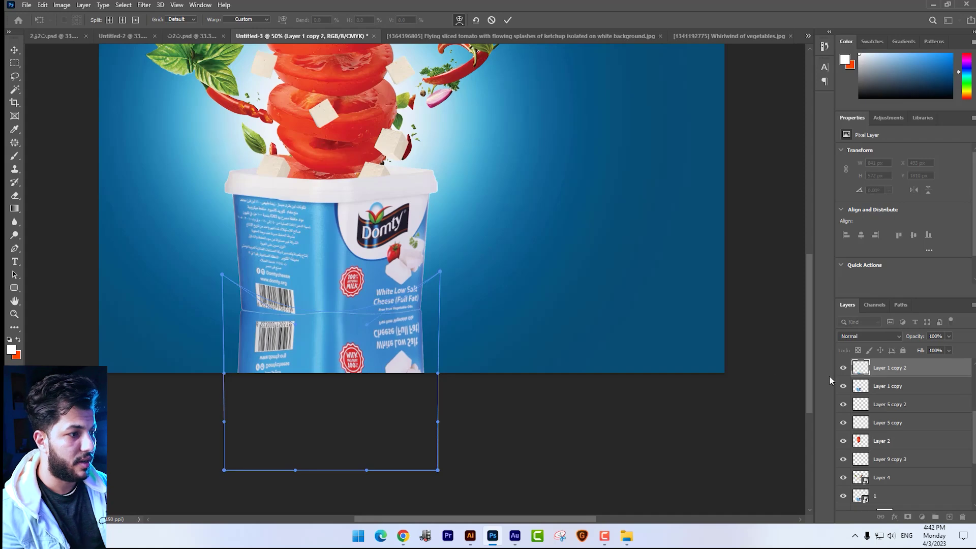
key(Return)
- Place the reflection below the tub copy and nudge it into alignment
key(ctrl+bracketleft)
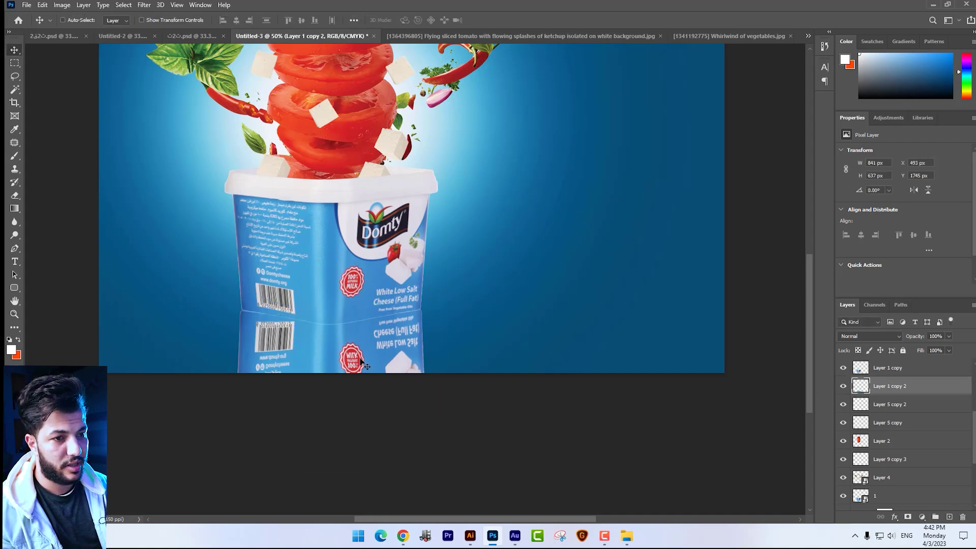
key(Up)
key(Up)
key(Up)
key(Right)
key(Right)
key(Right)
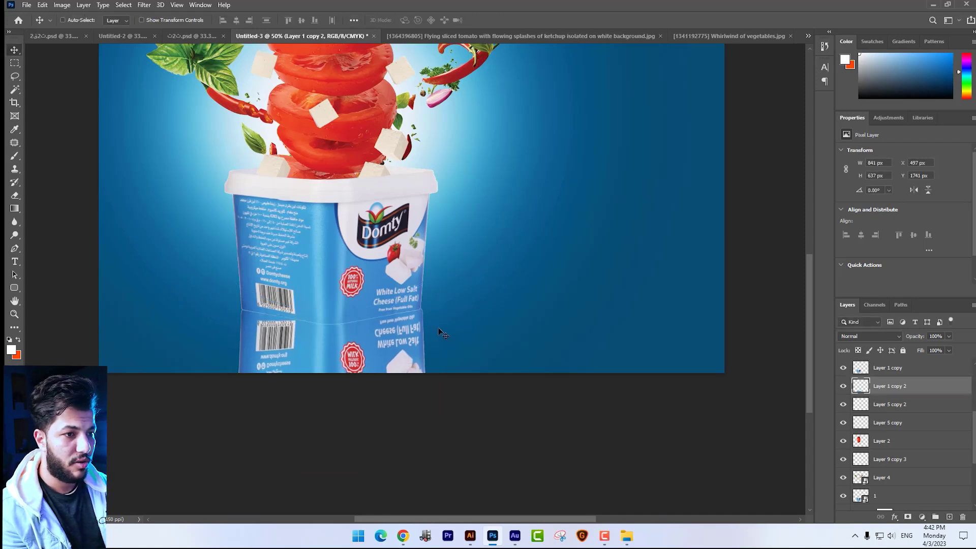
key(Left)
key(Left)
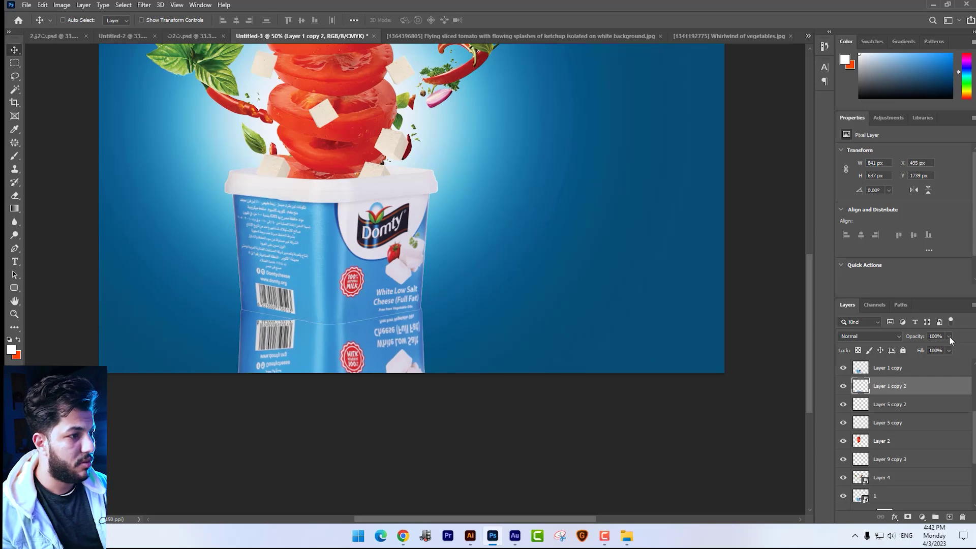
- Fade the reflection to 37% opacity and apply a Gaussian Blur of about 7 px
click(921, 349)
click(144, 4)
mouse_move(150, 135)
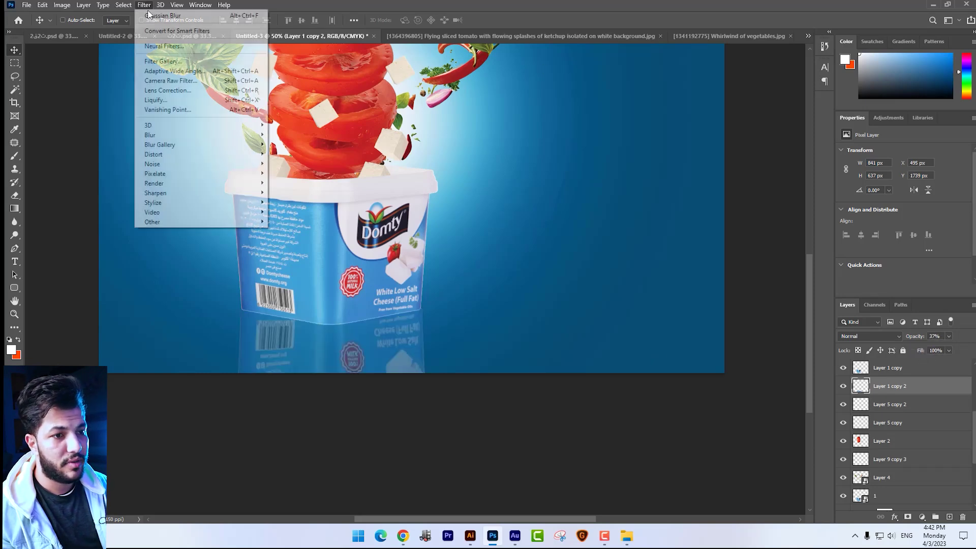
click(293, 173)
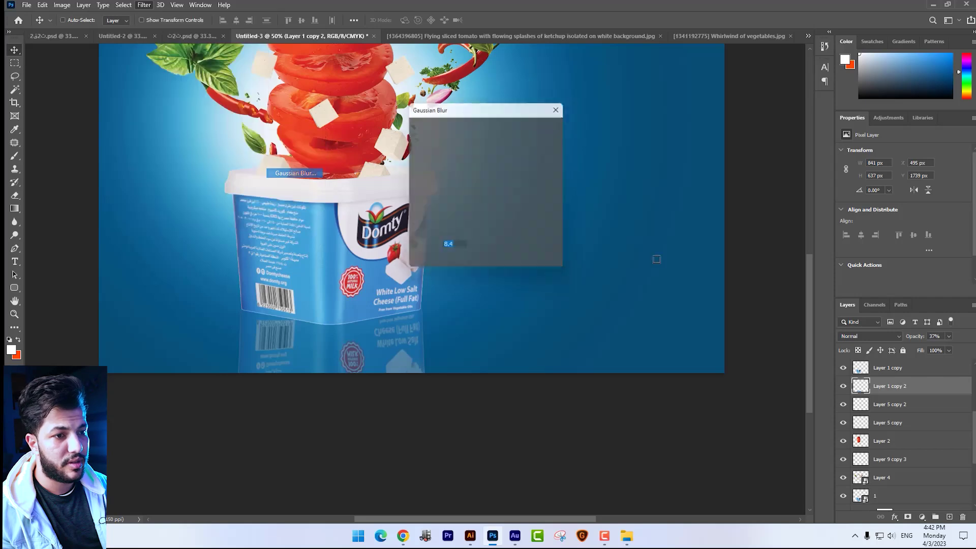
drag(451, 265, 446, 265)
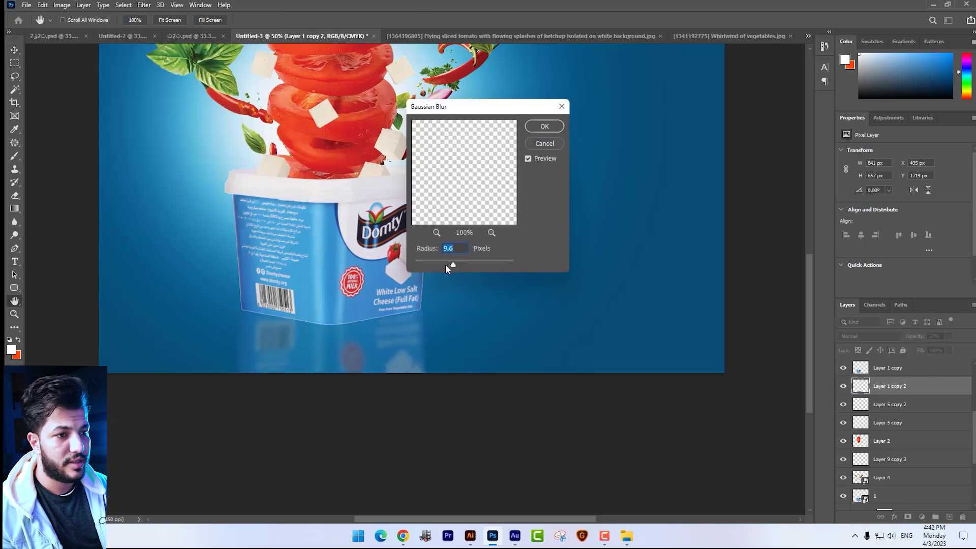
key(Return)
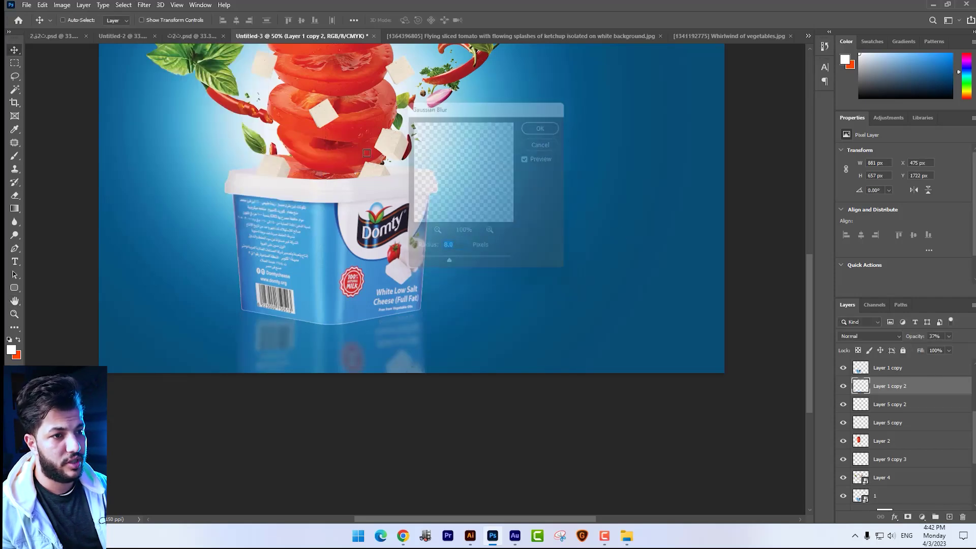
key(ctrl+minus)
- Copy a strip along the tub's base from Layer 1 copy onto a new layer using a pen path
scroll(415, 175, up, 1)
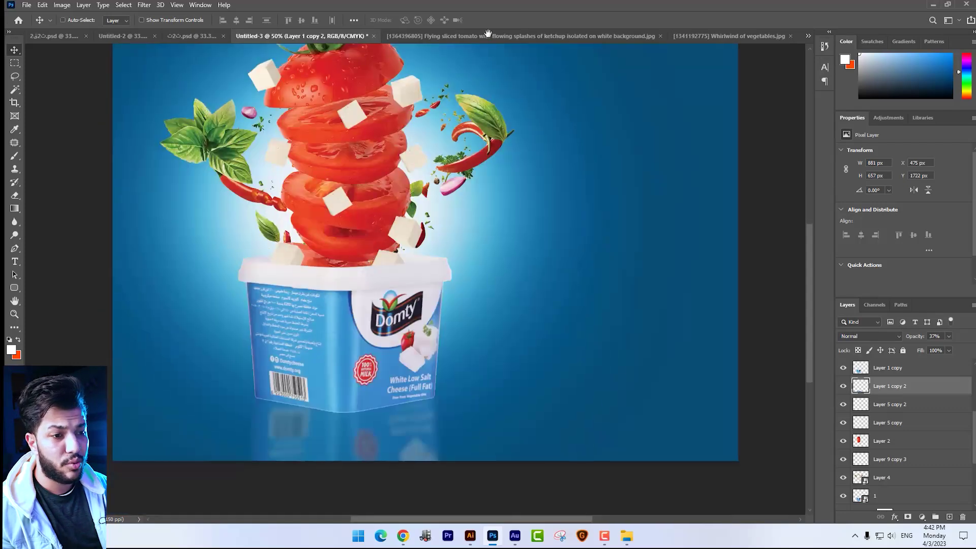
scroll(401, 203, up, 1)
scroll(382, 219, up, 1)
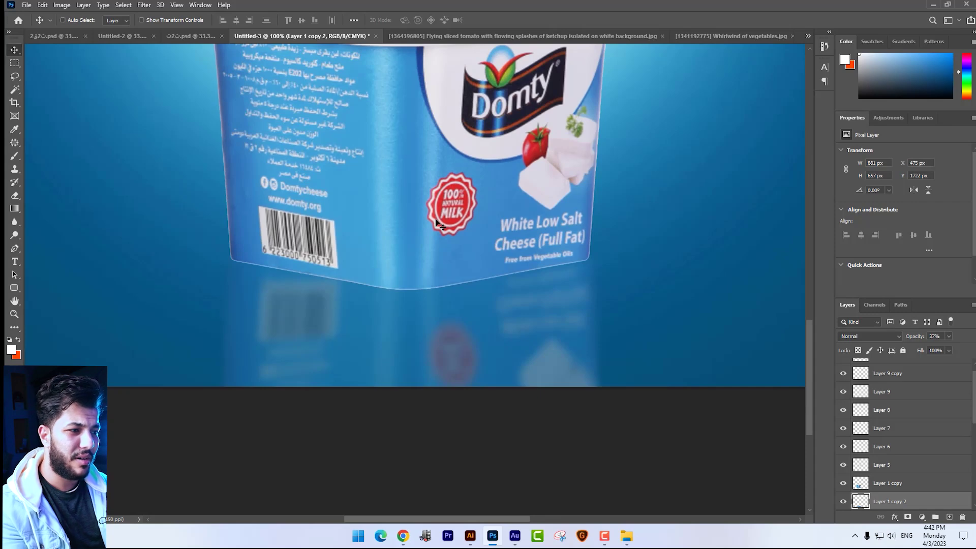
ctrl+click(507, 216)
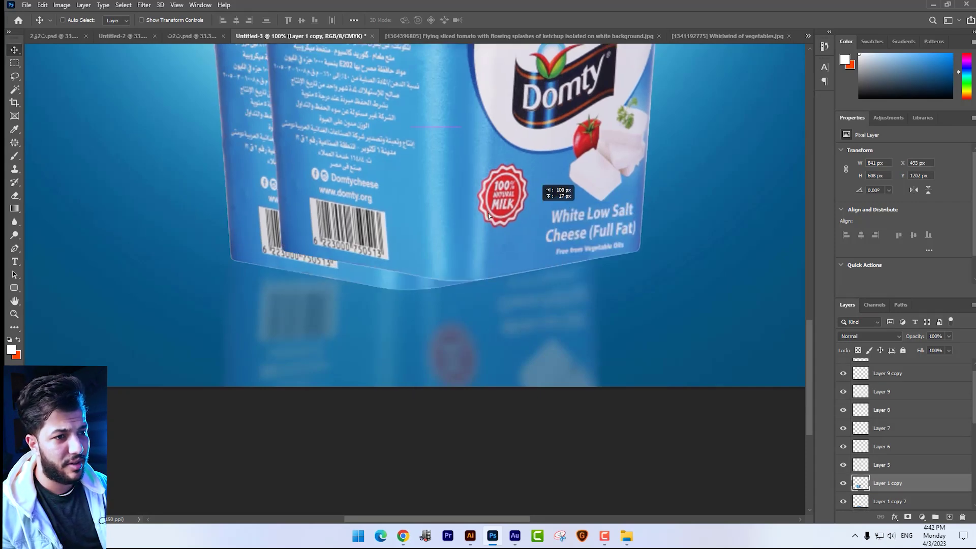
key(p)
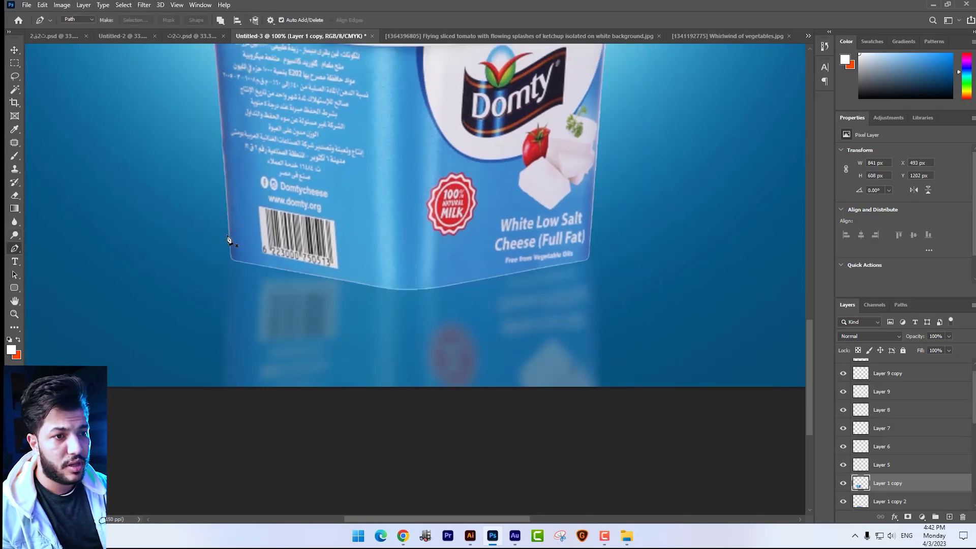
click(224, 234)
click(411, 257)
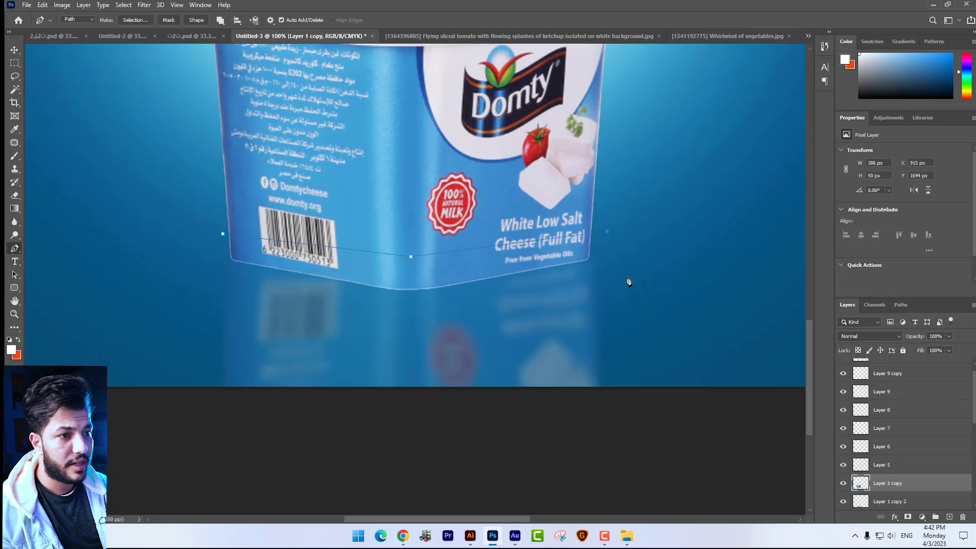
key(ctrl+Return)
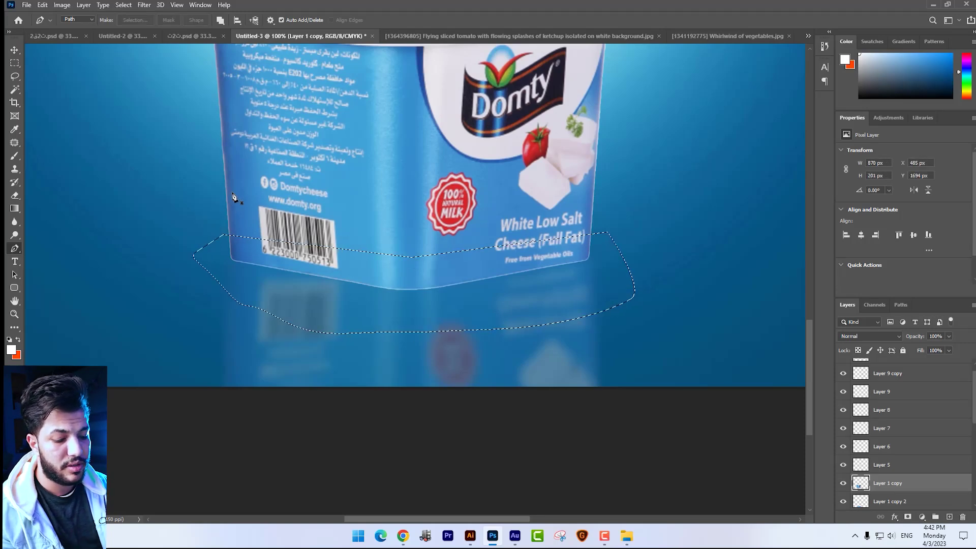
key(ctrl+j)
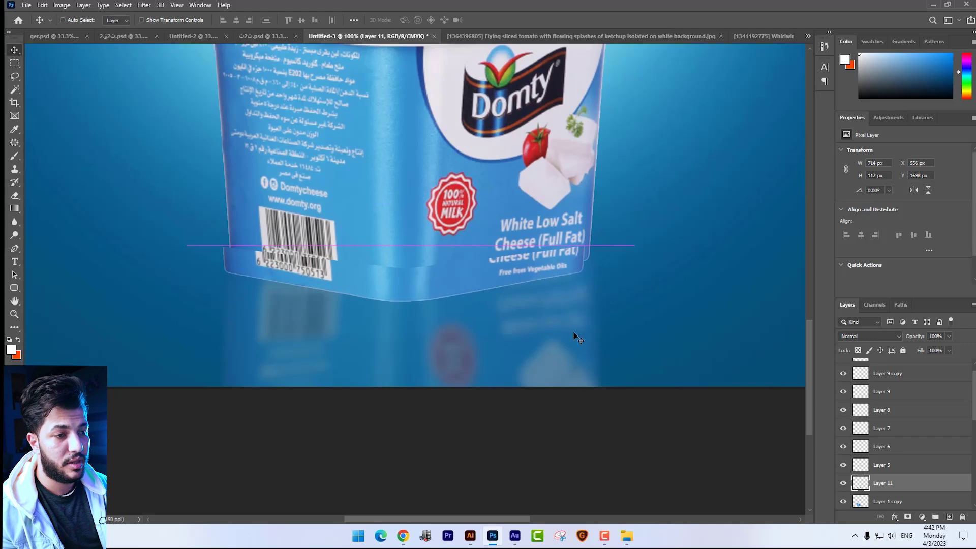
- Turn the strip black with Lightness -100 and move Layer 11 below Layer 1 copy
key(ctrl+u)
drag(692, 227, 644, 228)
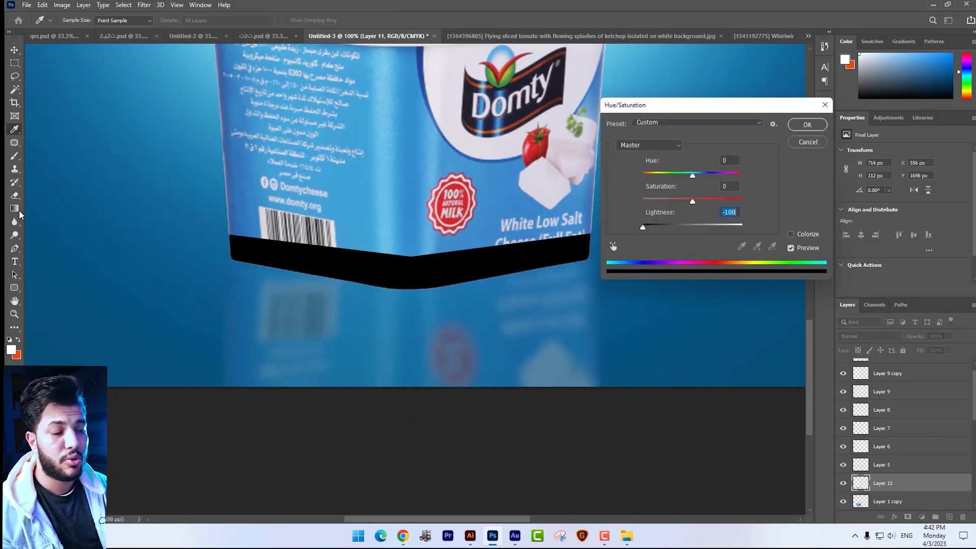
click(808, 125)
scroll(892, 469, down, 1)
drag(892, 468, 892, 492)
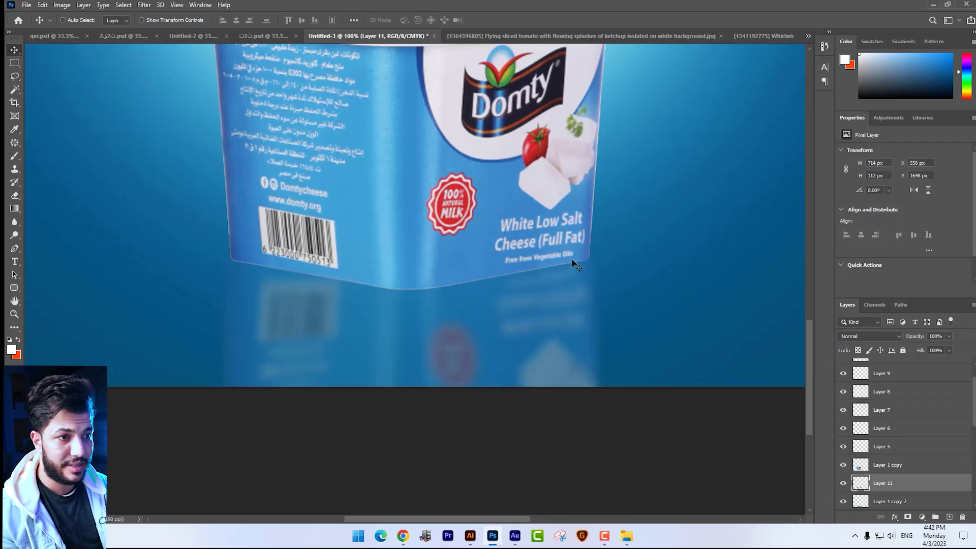
- Squash, tilt and warp the black strip into a thin curved shadow along the tub's bottom
key(ctrl+t)
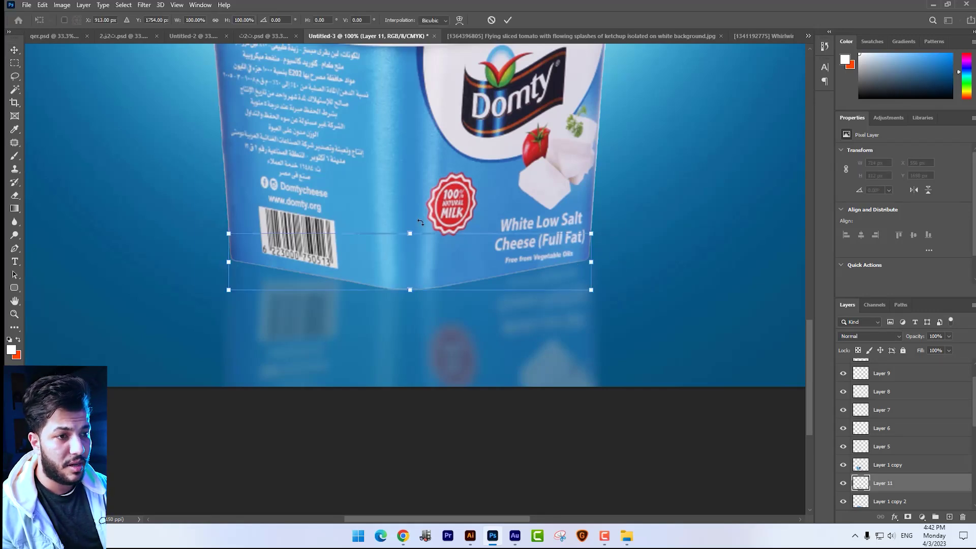
drag(410, 235, 410, 253)
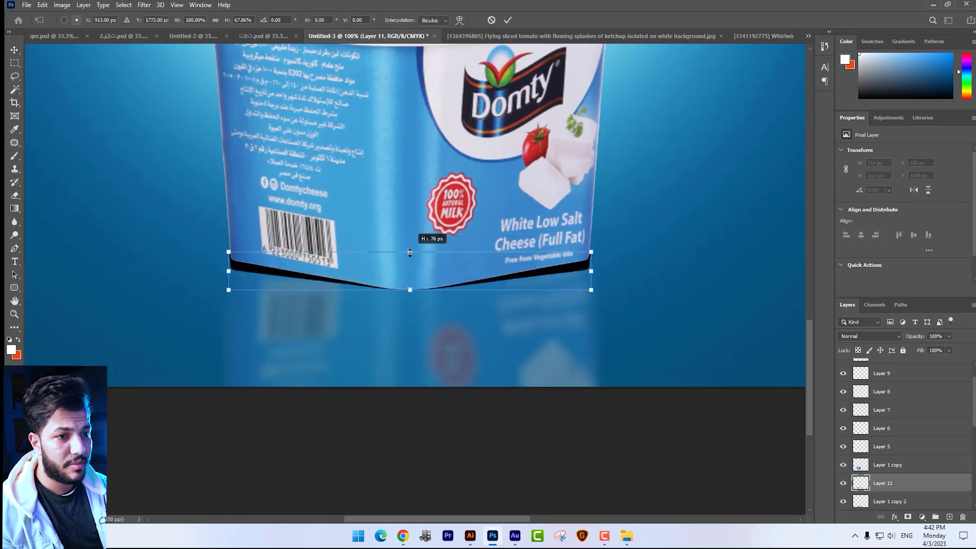
drag(238, 276, 237, 268)
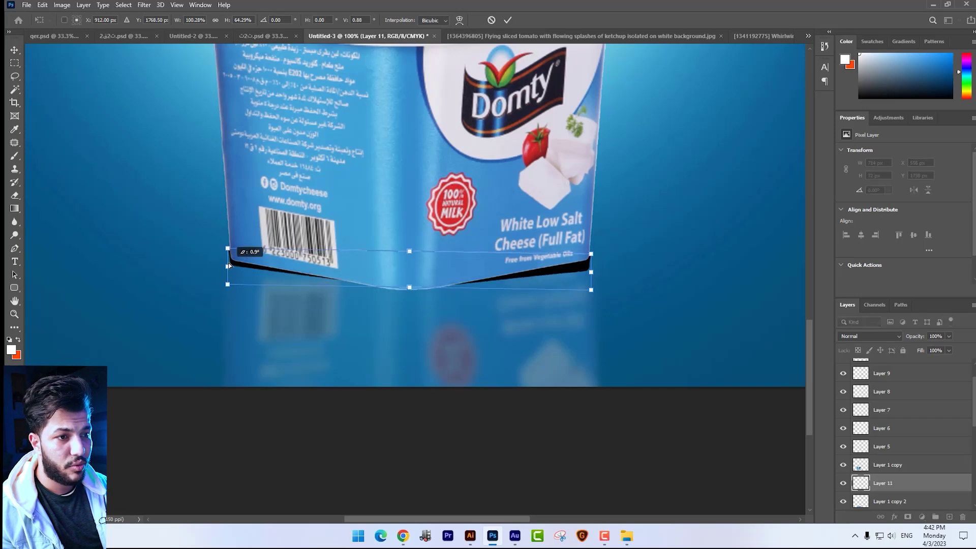
drag(585, 276, 585, 267)
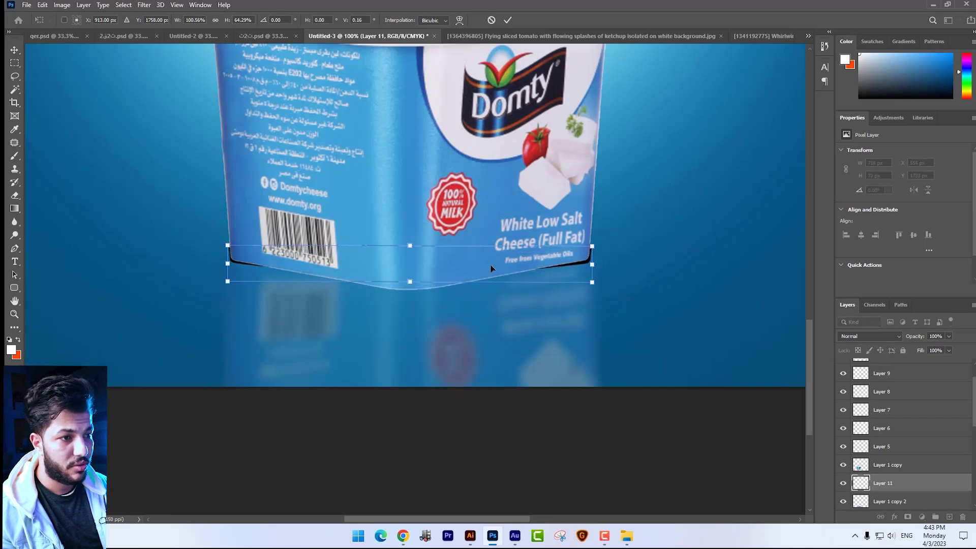
right_click(490, 266)
click(509, 334)
drag(416, 285, 414, 292)
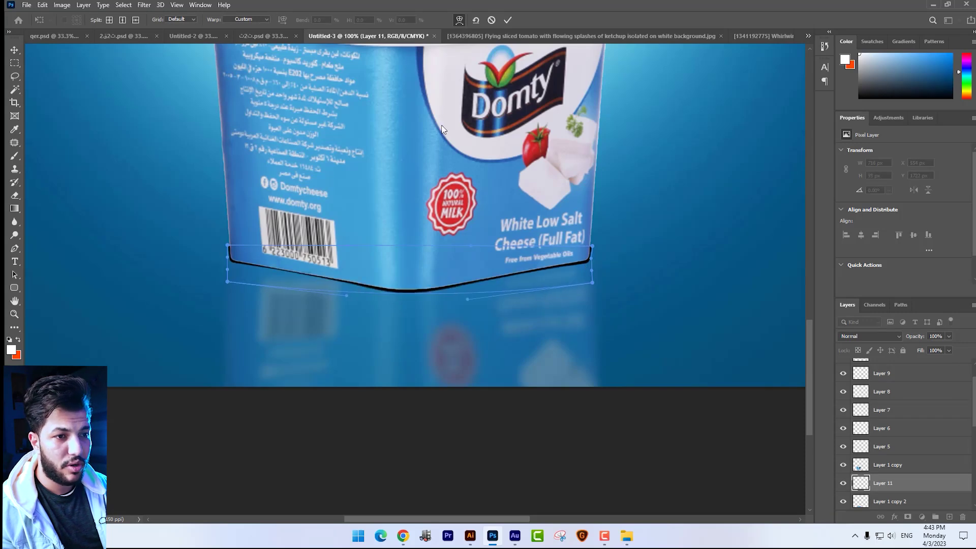
key(Return)
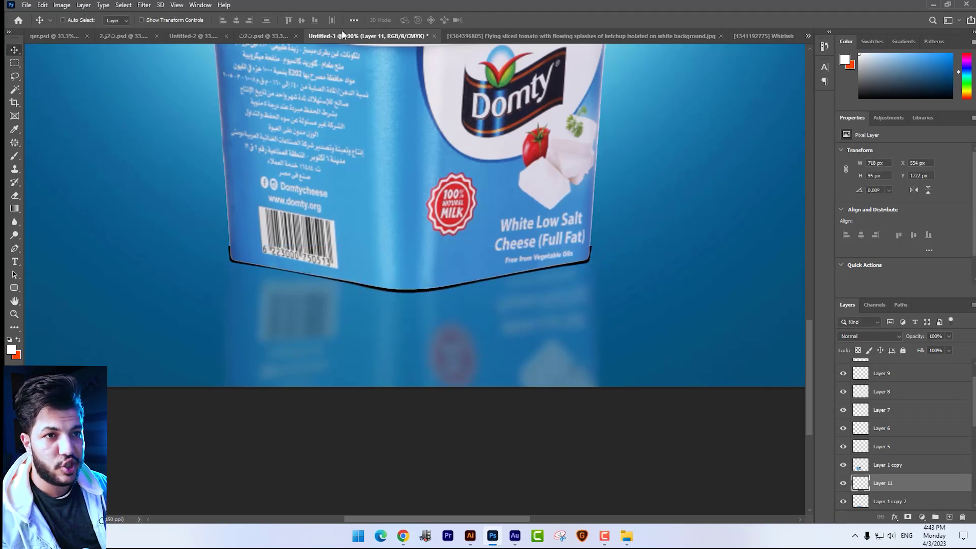
click(144, 5)
mouse_move(151, 135)
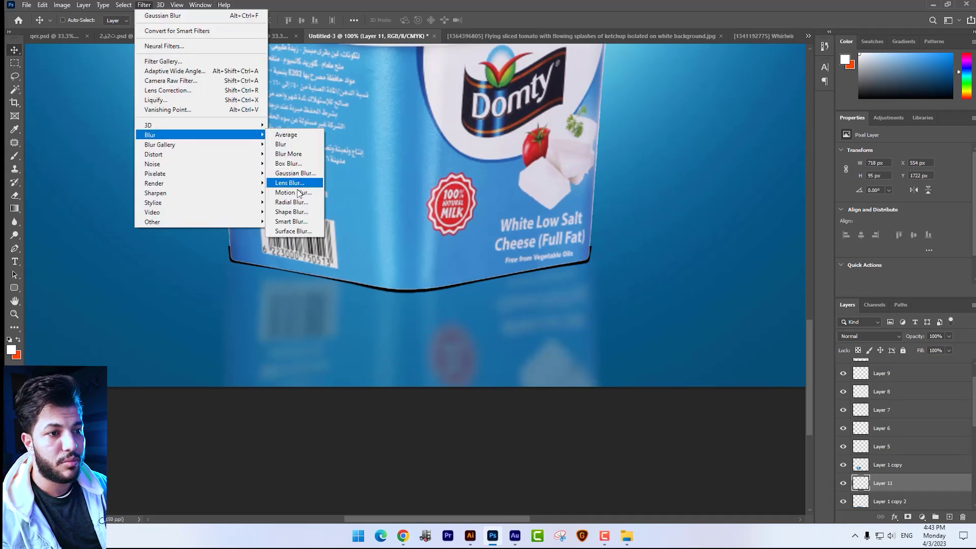
- Apply Motion Blur with distance 61 and fade the shadow's ends with a soft round eraser
click(294, 192)
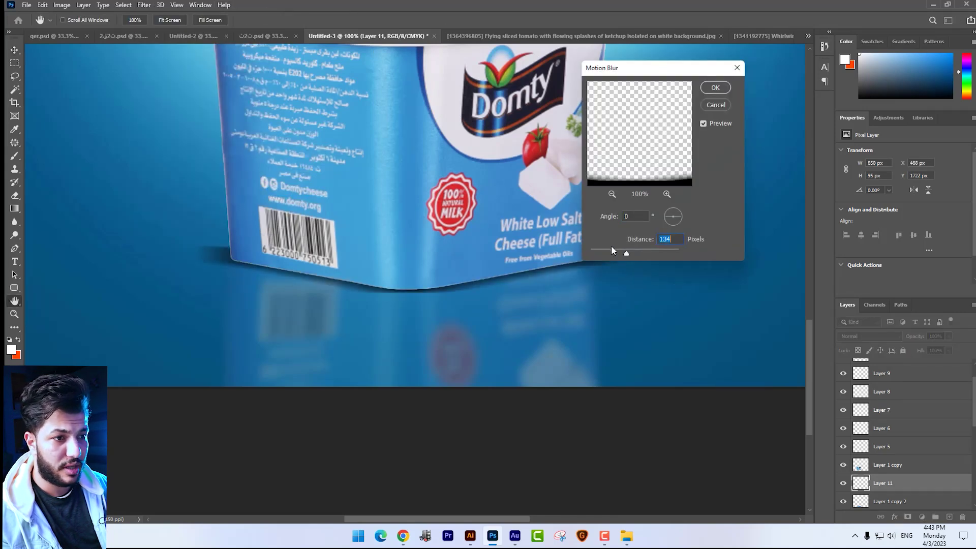
click(610, 251)
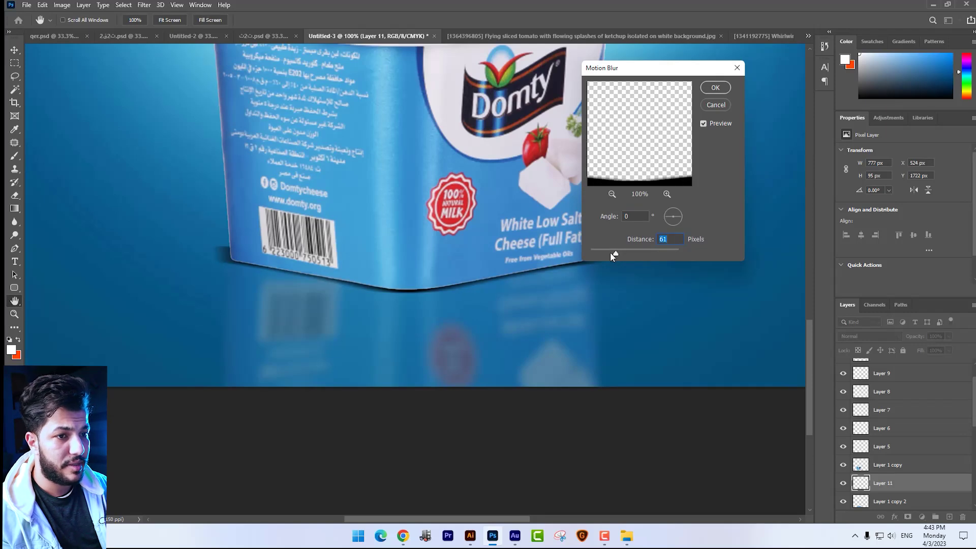
key(Return)
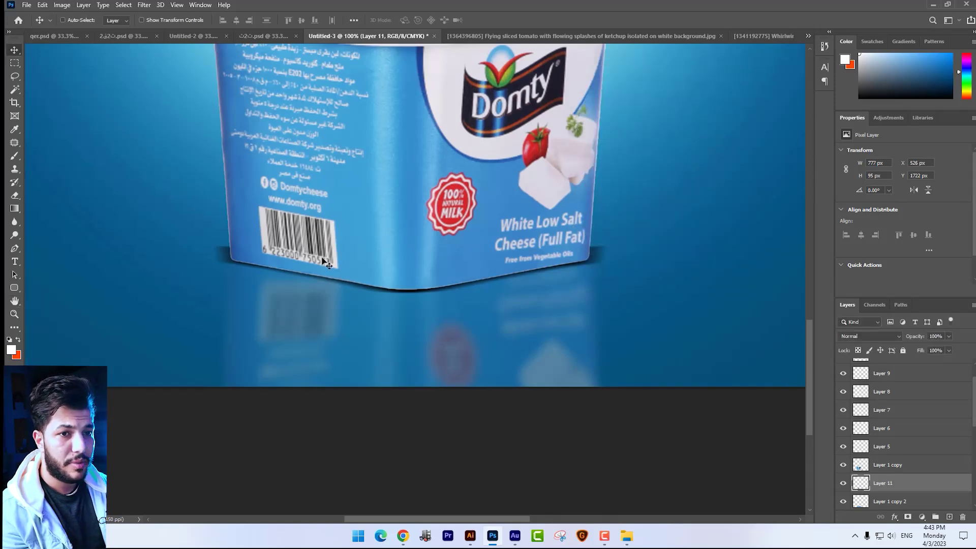
click(17, 191)
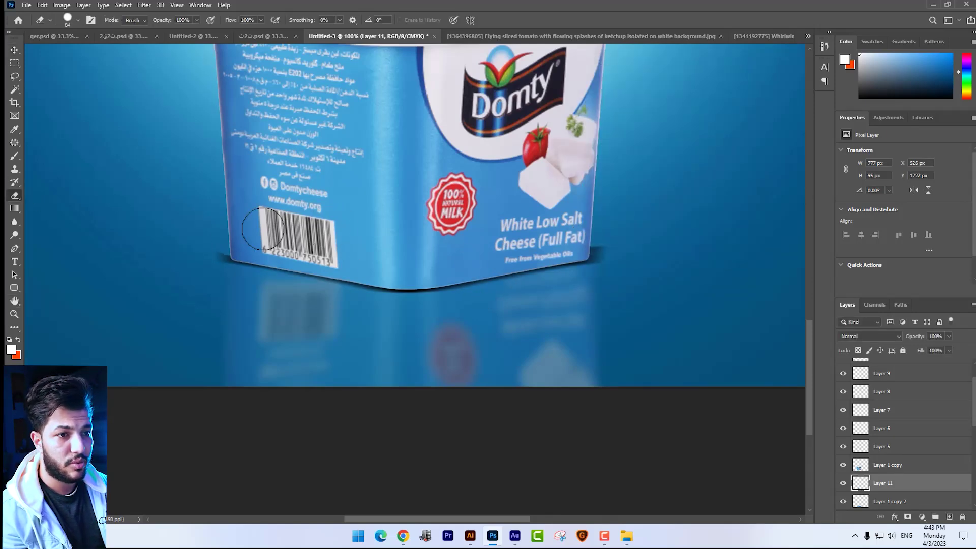
right_click(383, 238)
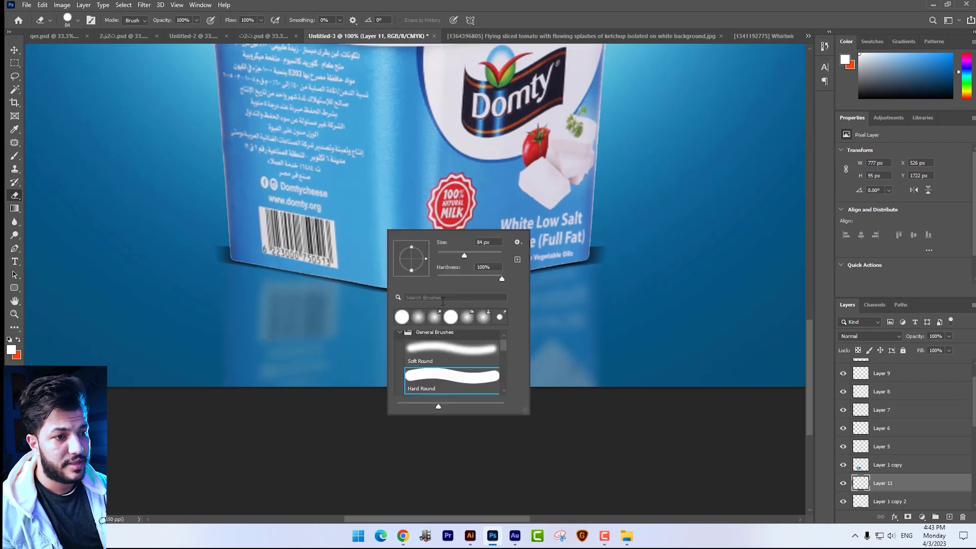
double_click(441, 350)
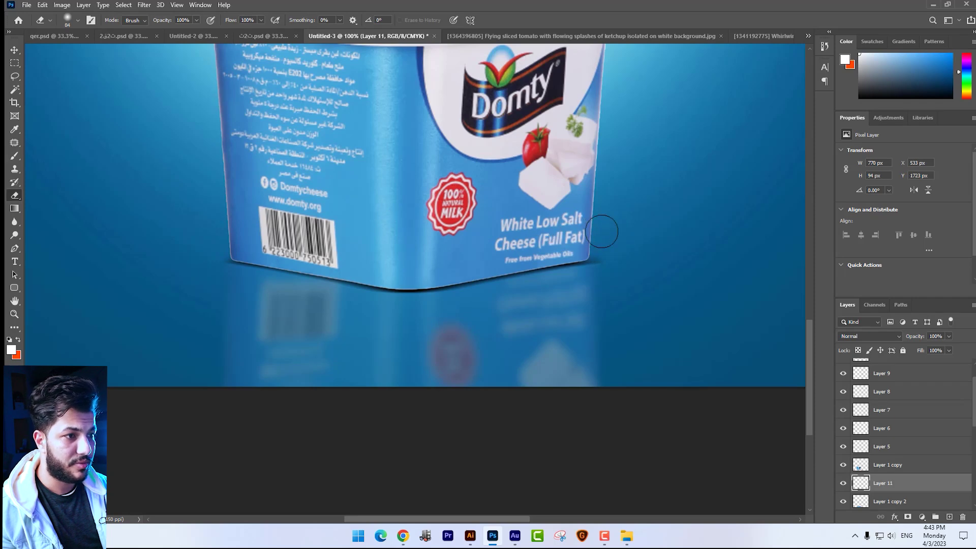
click(14, 50)
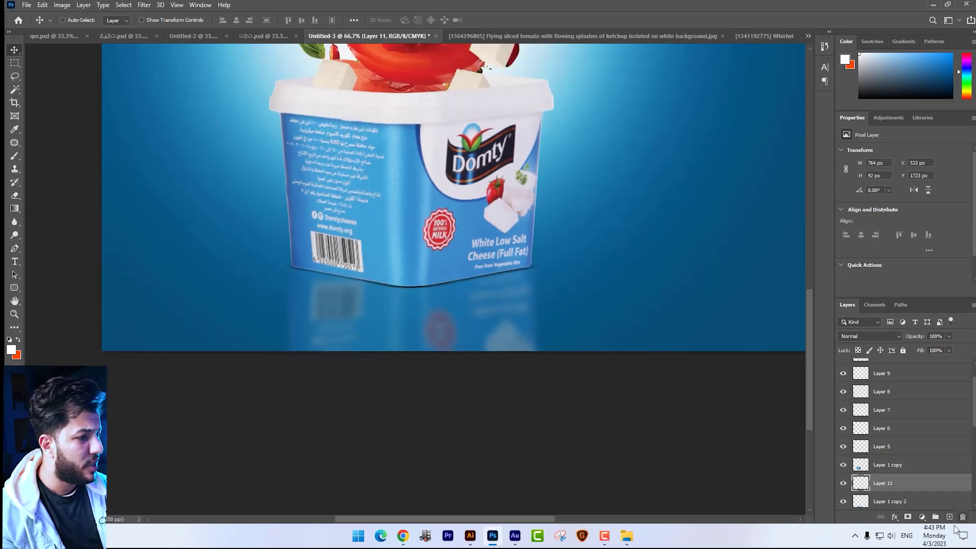
- Paint a black dab, stretch it into a large soft shadow and merge it into Layer 11
key(b)
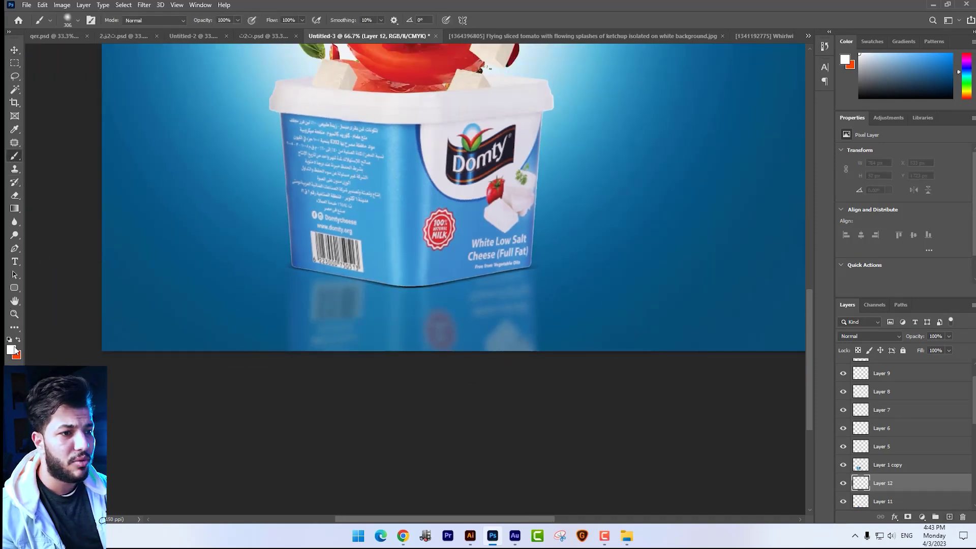
click(10, 349)
click(610, 389)
click(802, 250)
click(254, 175)
key(ctrl+t)
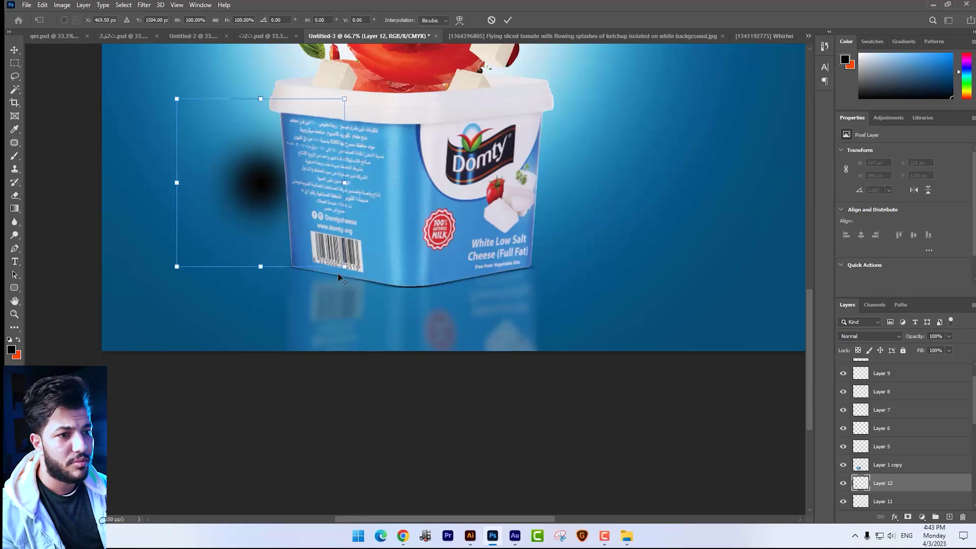
mouse_move(338, 277)
mouse_down()
mouse_move(639, 304)
mouse_move(427, 249)
mouse_up()
key(Return)
key(ctrl+e)
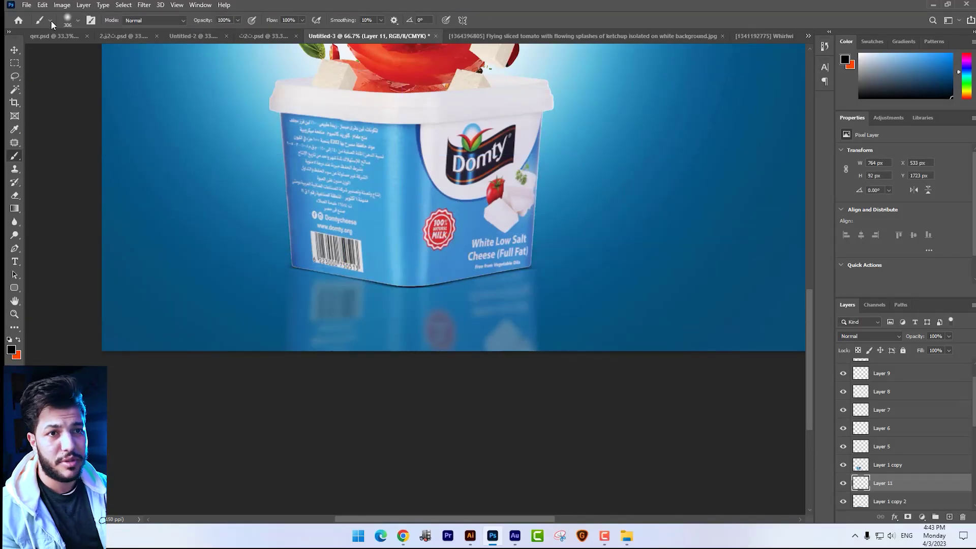
key(v)
key(ctrl+minus)
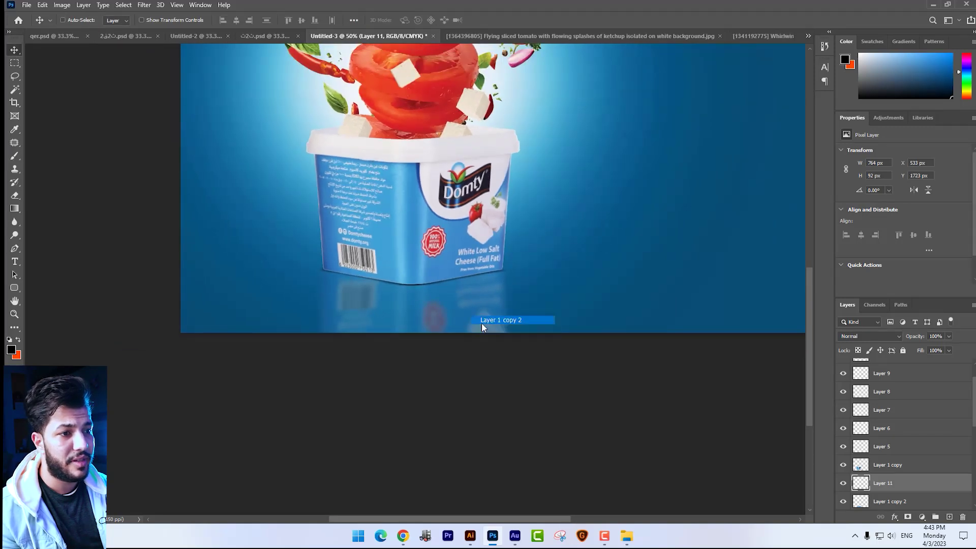
- Mask Layer 1 copy 2 and draw a black-to-white gradient fading the reflection toward the bottom
click(481, 322)
click(908, 517)
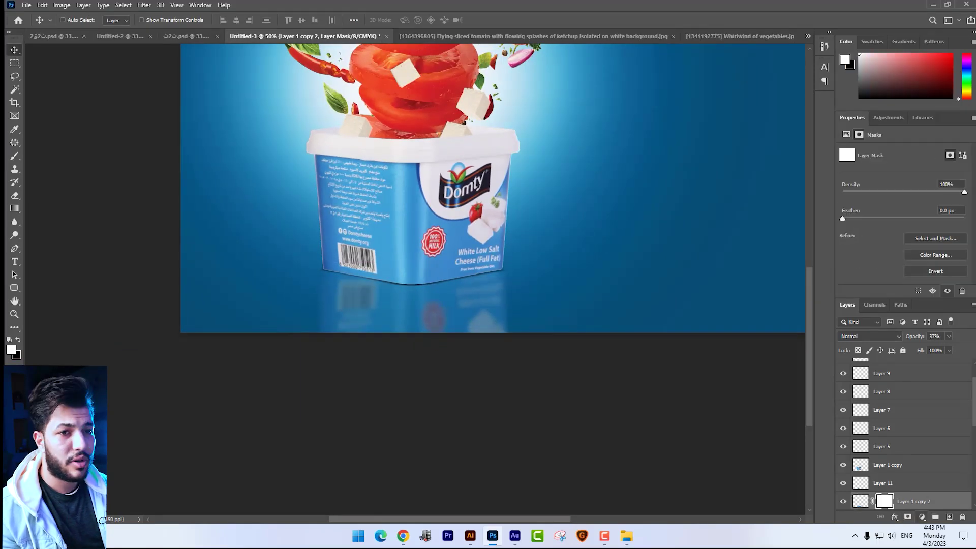
click(15, 209)
key(x)
drag(435, 372, 427, 321)
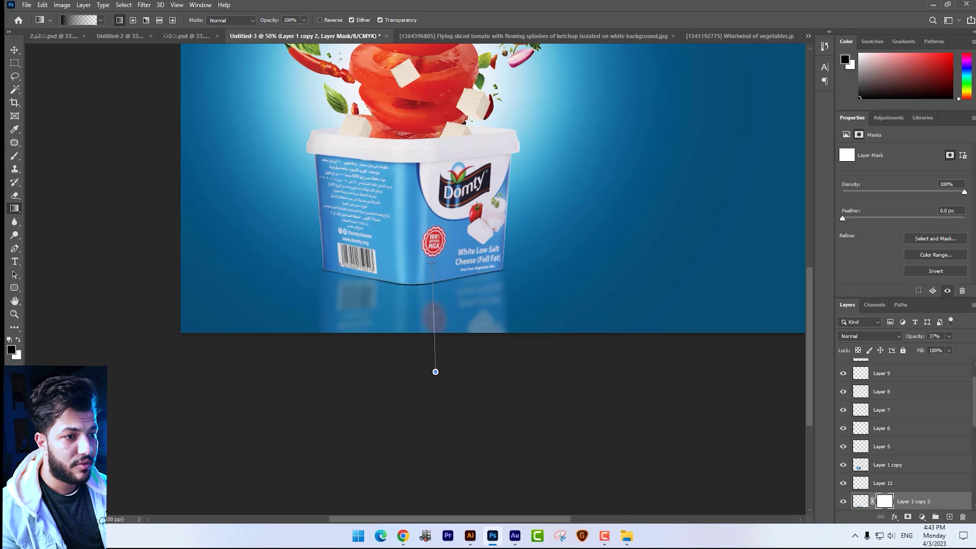
drag(432, 263, 420, 294)
key(ctrl+z)
drag(423, 342, 422, 293)
- Raise the reflection opacity to 52%, convert it to a smart object, and drag in the brown paper image
drag(944, 351, 950, 350)
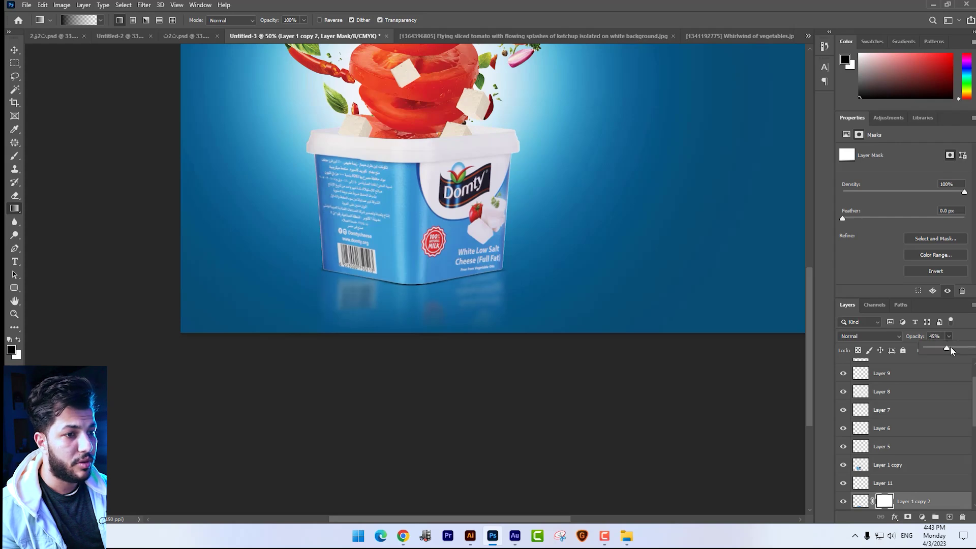
click(14, 50)
key(ctrl+plus)
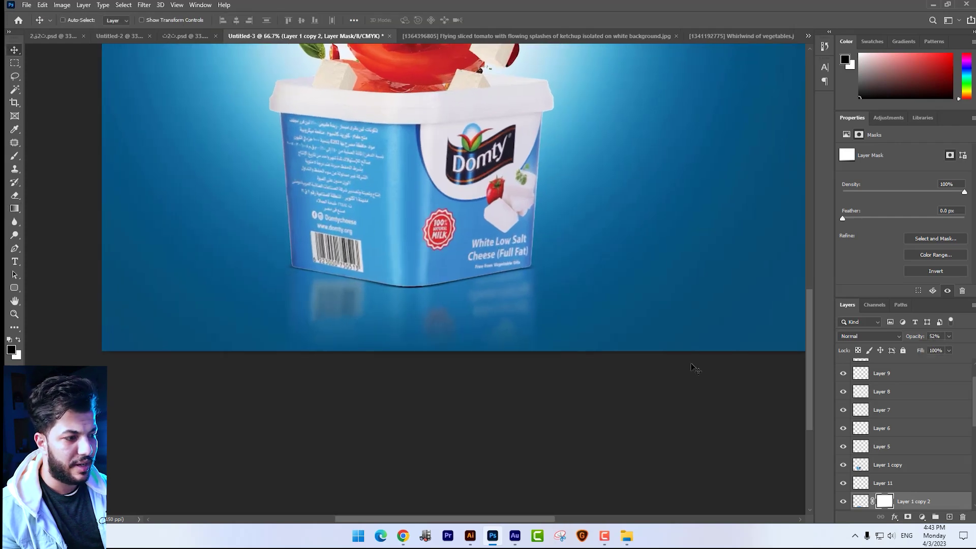
right_click(929, 508)
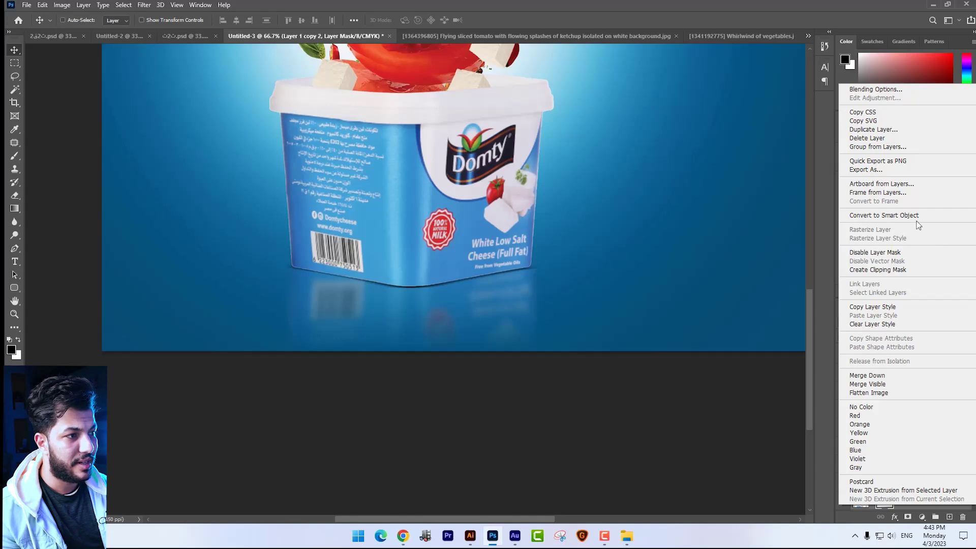
click(887, 216)
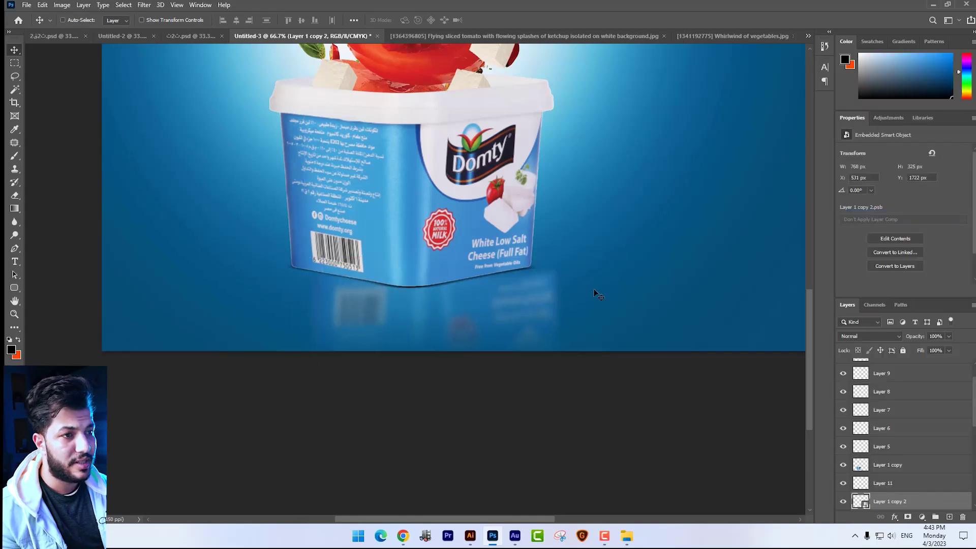
key(alt+Tab)
mouse_move(456, 137)
mouse_down()
mouse_move(379, 236)
mouse_move(414, 246)
mouse_up()
- Place the brown paper, clip it to the layer below, and resize it around the tub
key(alt+Tab)
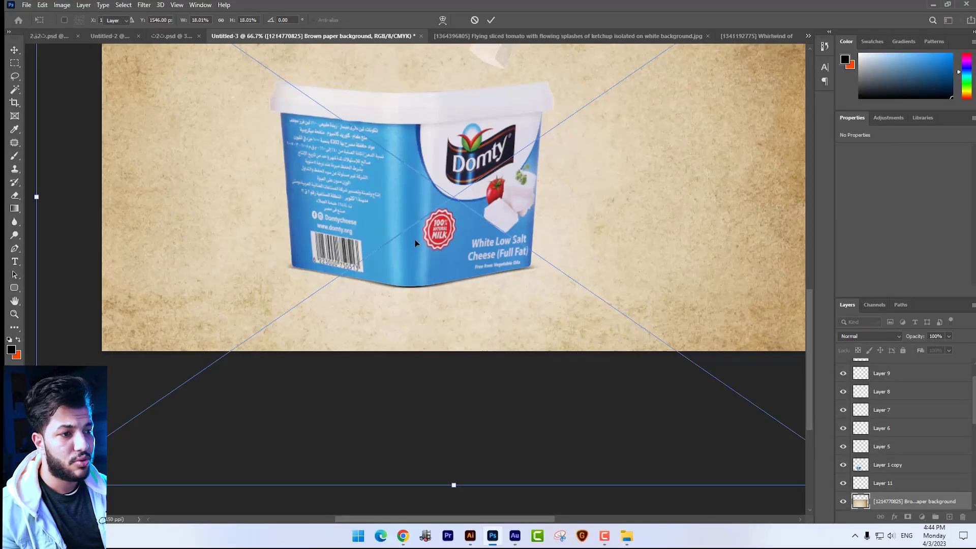
key(Return)
key(ctrl+alt+g)
key(ctrl+t)
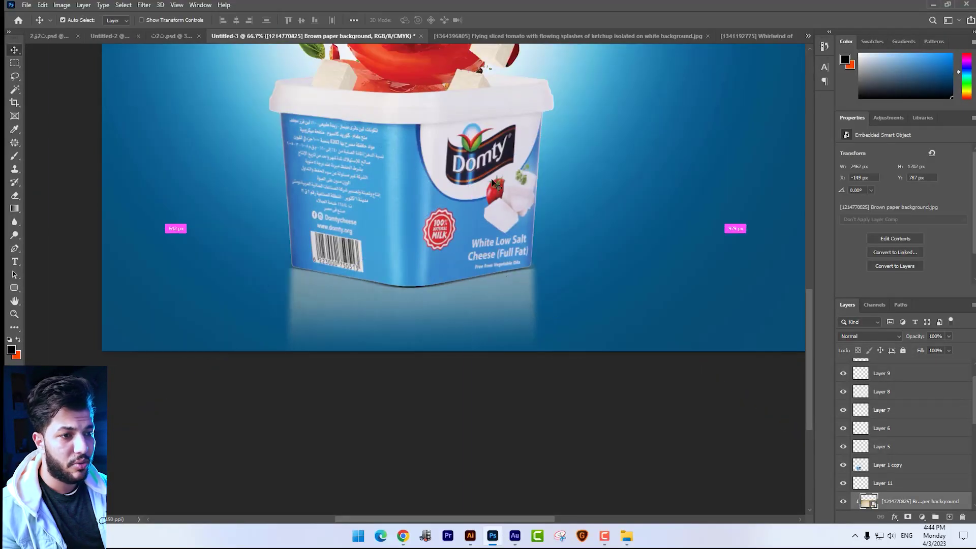
key(ctrl+minus)
drag(769, 457, 599, 338)
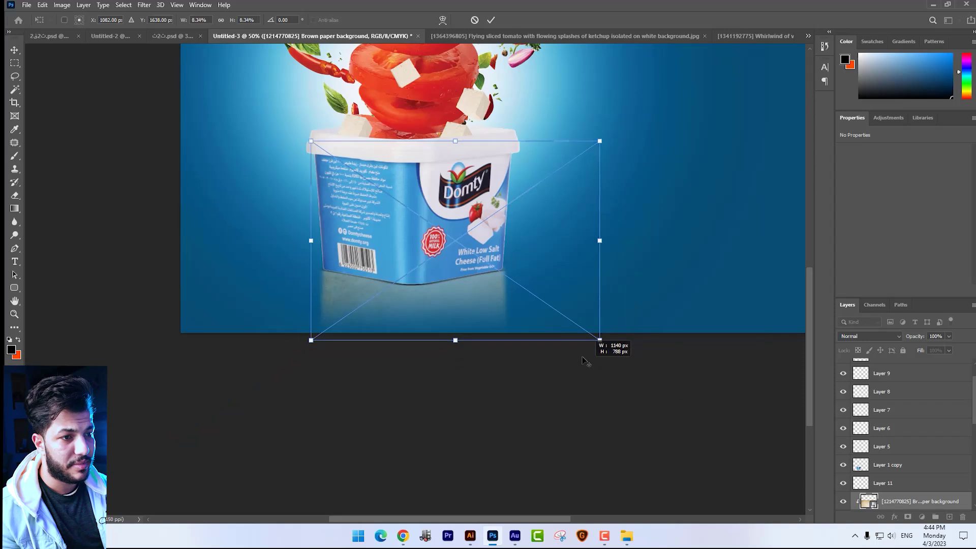
drag(456, 240, 443, 270)
key(Return)
- Blend the brown paper layer with Linear Burn and lower its opacity
click(861, 336)
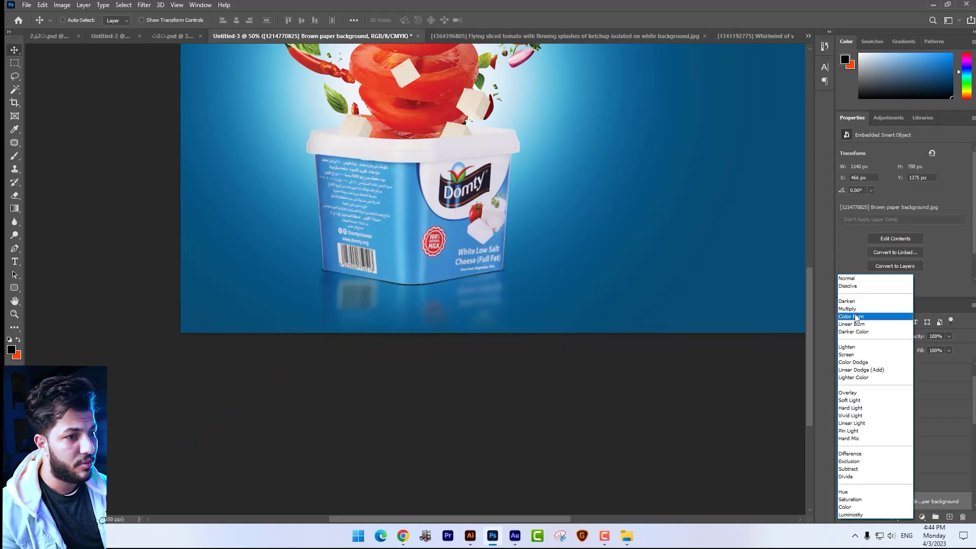
click(854, 324)
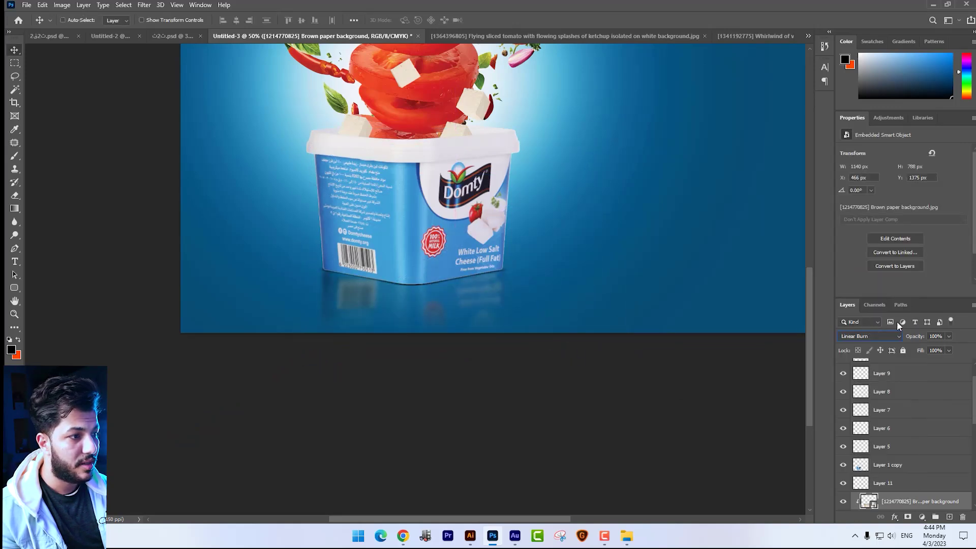
key(ctrl+plus)
key(ctrl+plus)
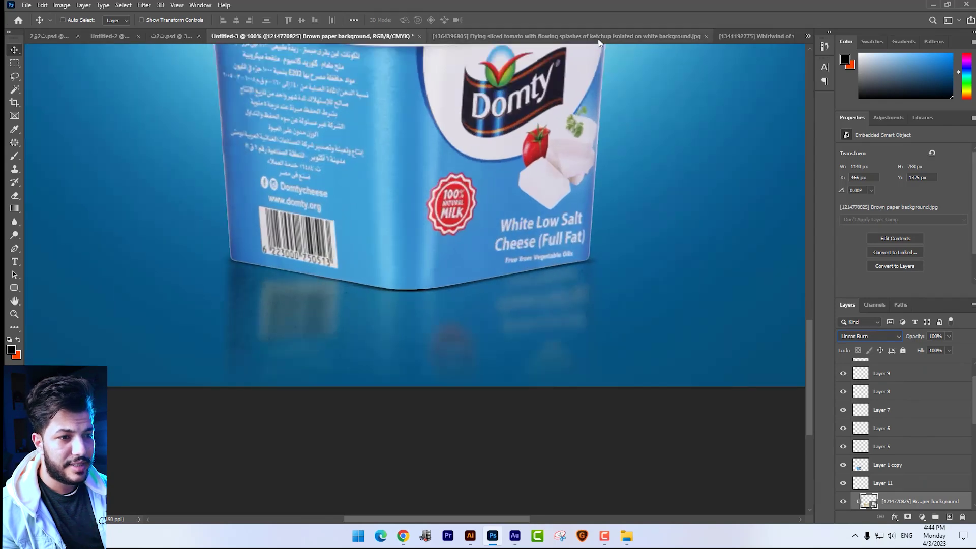
key(ctrl+minus)
click(949, 337)
drag(948, 345, 937, 350)
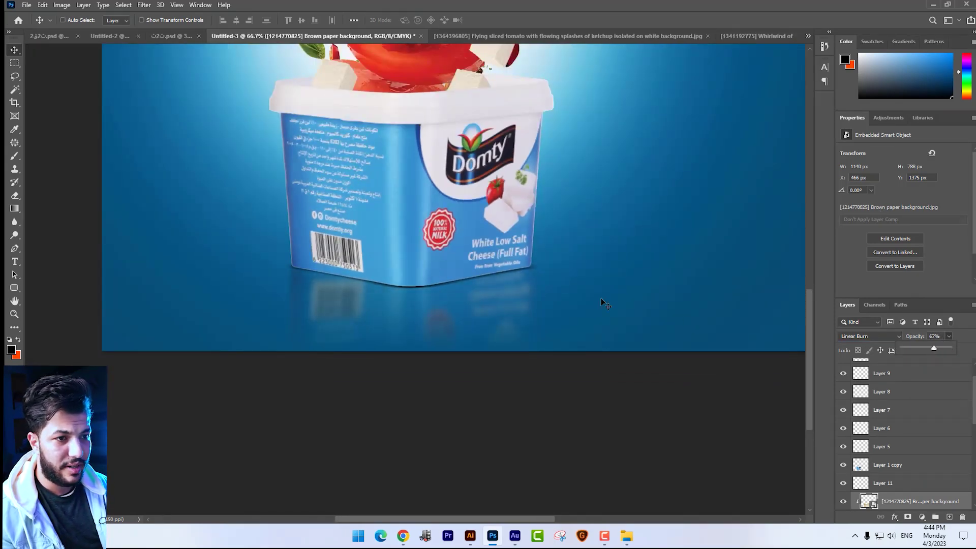
- Shift the paper texture left and stretch it wider to the right
drag(601, 298, 521, 297)
key(ctrl+t)
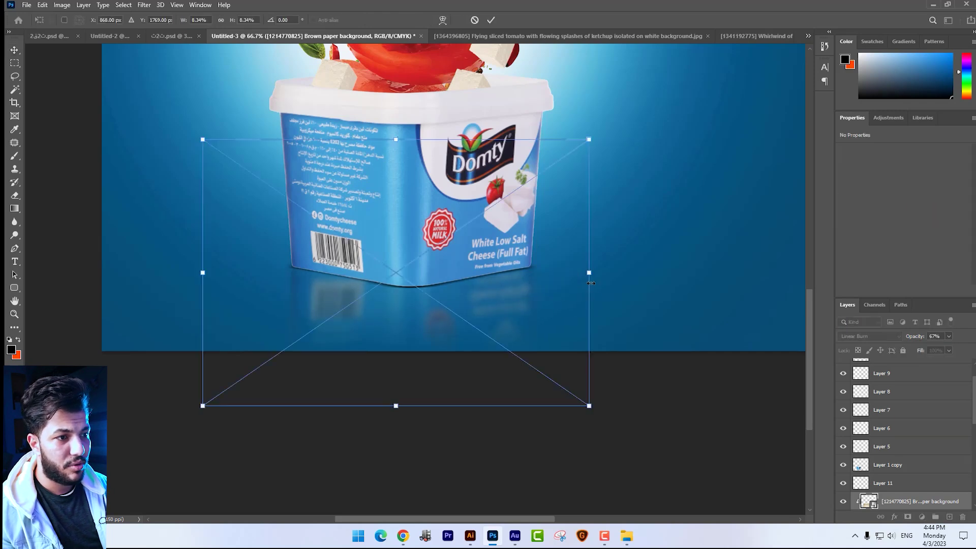
drag(589, 272, 561, 280)
key(Return)
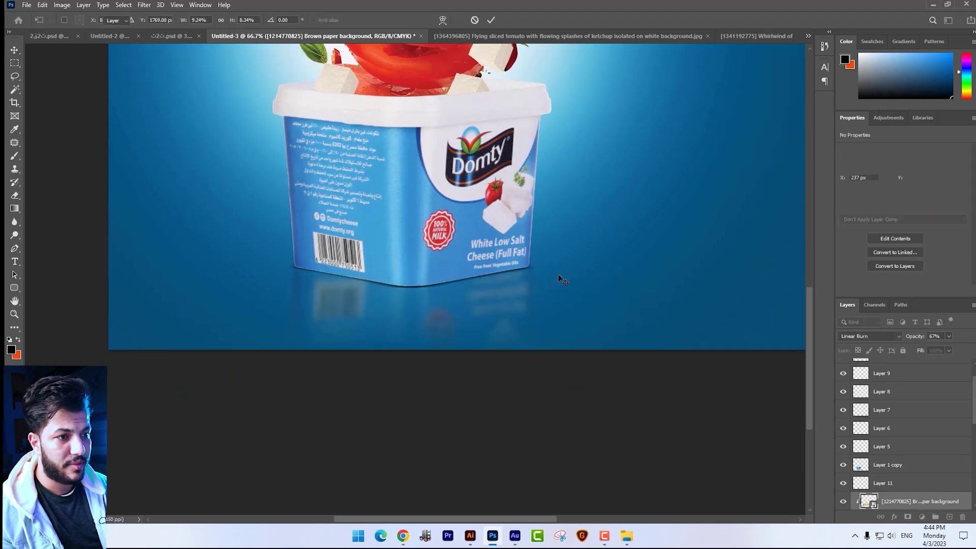
key(ctrl+minus)
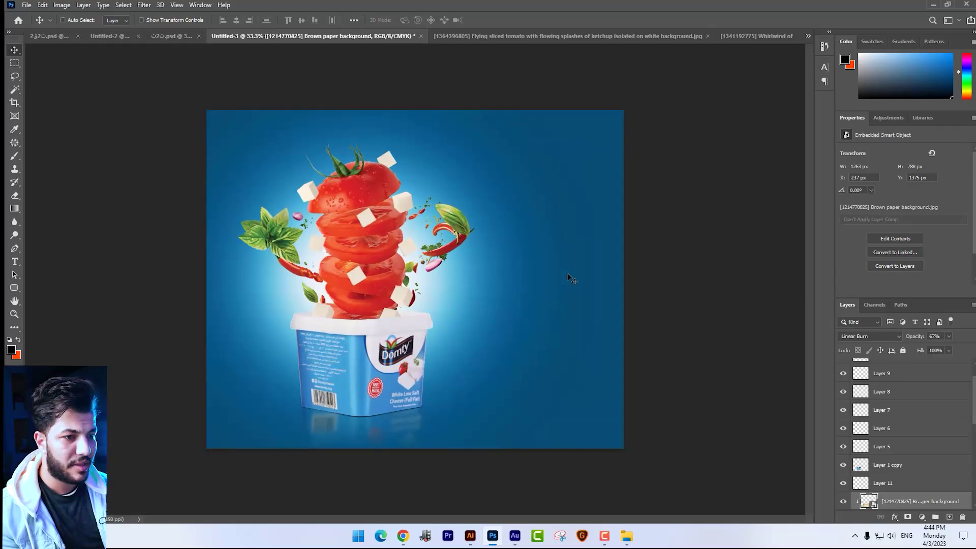
- Clear the file selection in the source-images folder and return to the poster
key(alt+Tab)
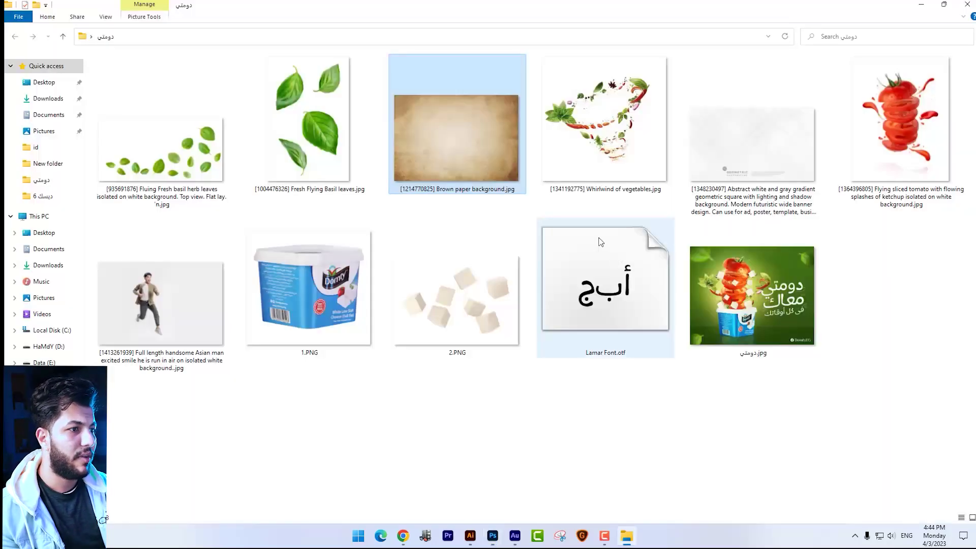
click(734, 399)
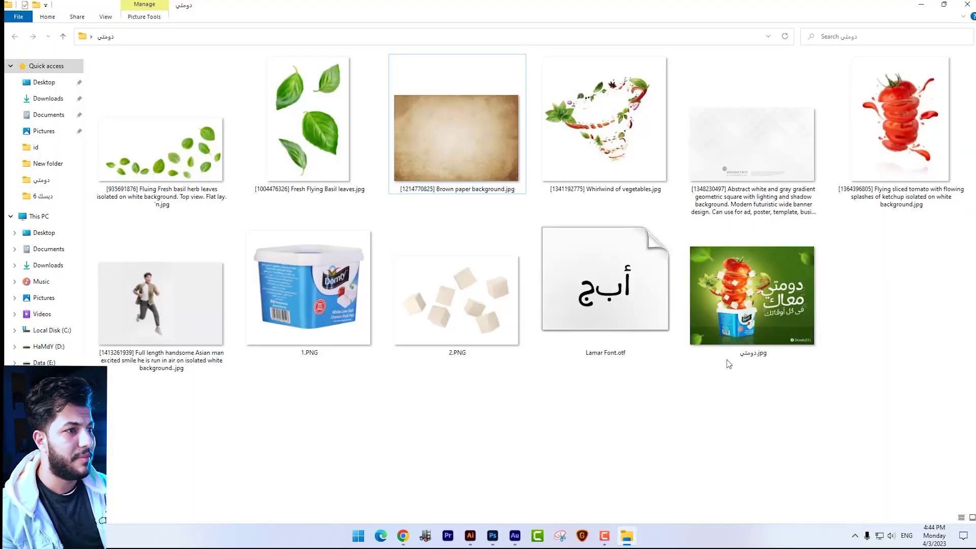
key(alt+Tab)
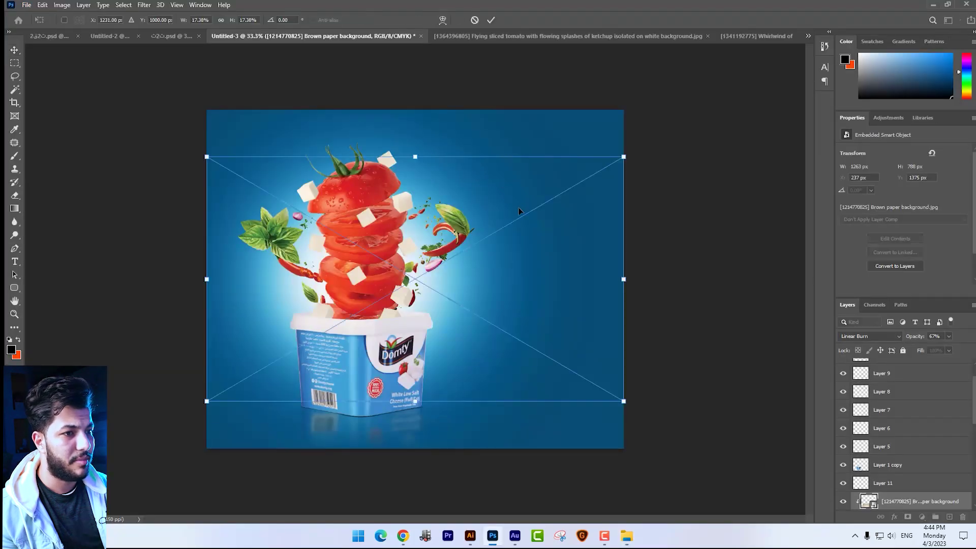
- Place the abstract gradient image beneath the artwork and blend it with Multiply
key(Return)
drag(884, 546, 907, 464)
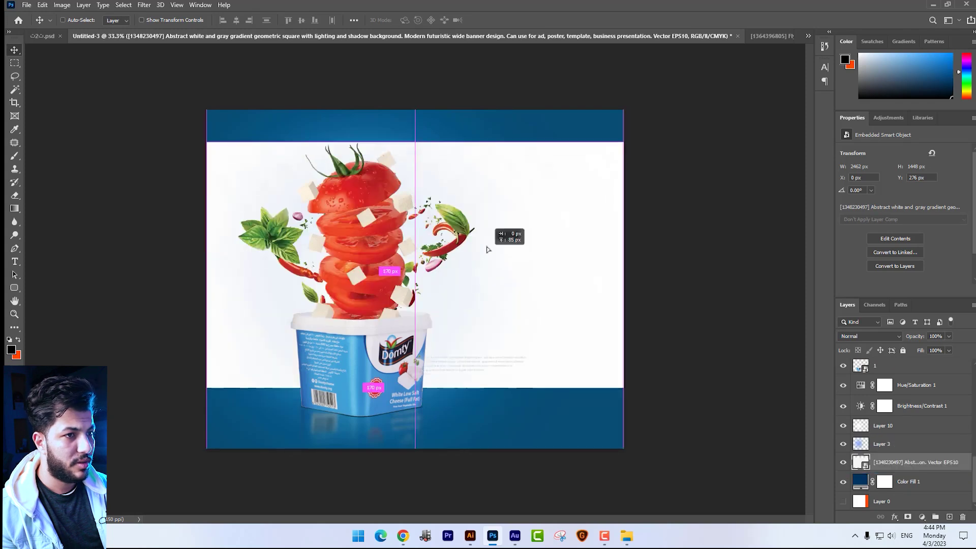
drag(489, 256, 492, 206)
click(881, 336)
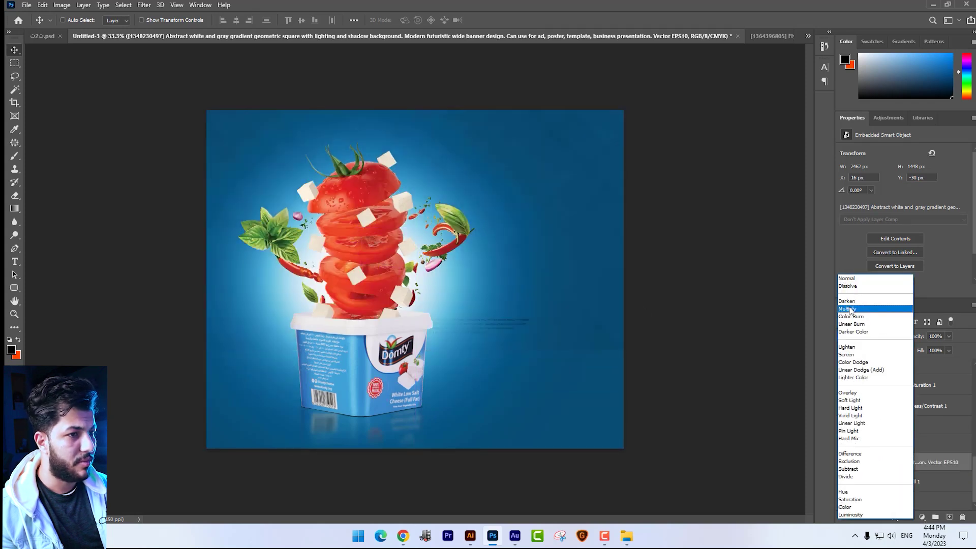
click(847, 368)
- Rasterize the gradient layer and erase its faint text line with a soft, low-flow eraser
click(14, 195)
click(566, 369)
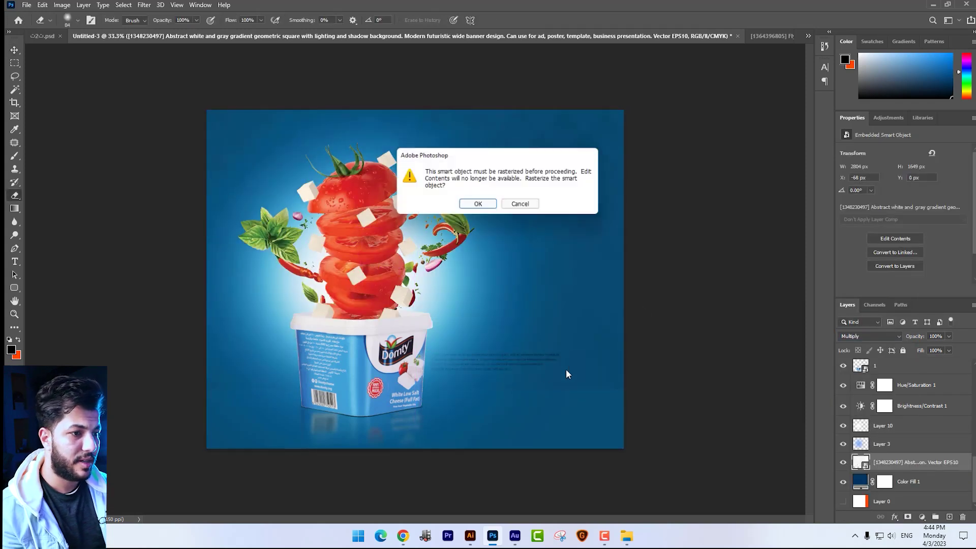
key(Return)
right_click(518, 360)
key(Return)
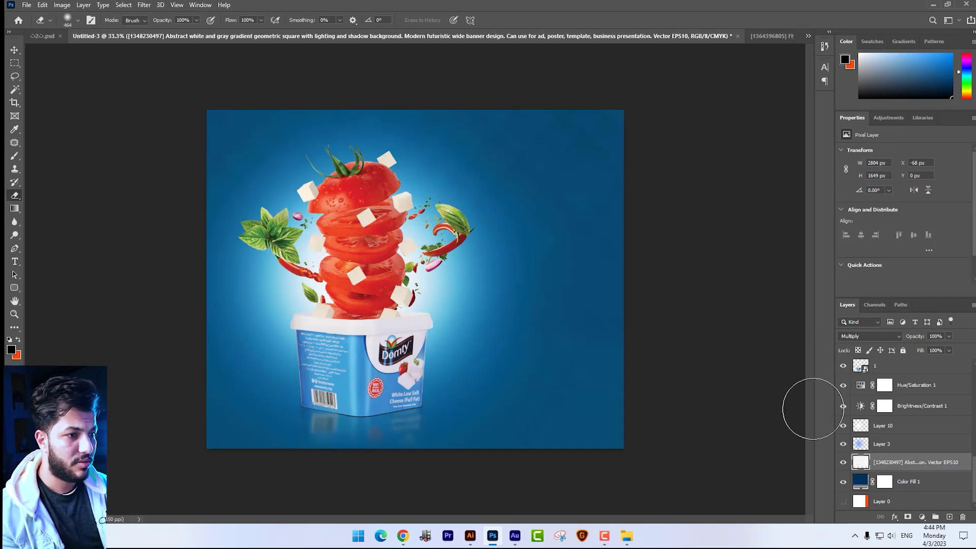
right_click(473, 355)
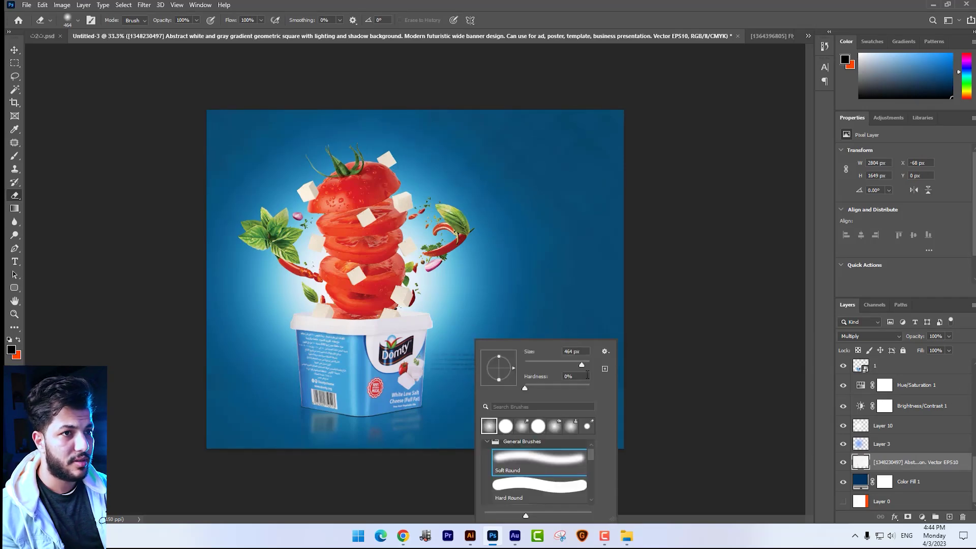
click(261, 20)
drag(438, 360, 557, 362)
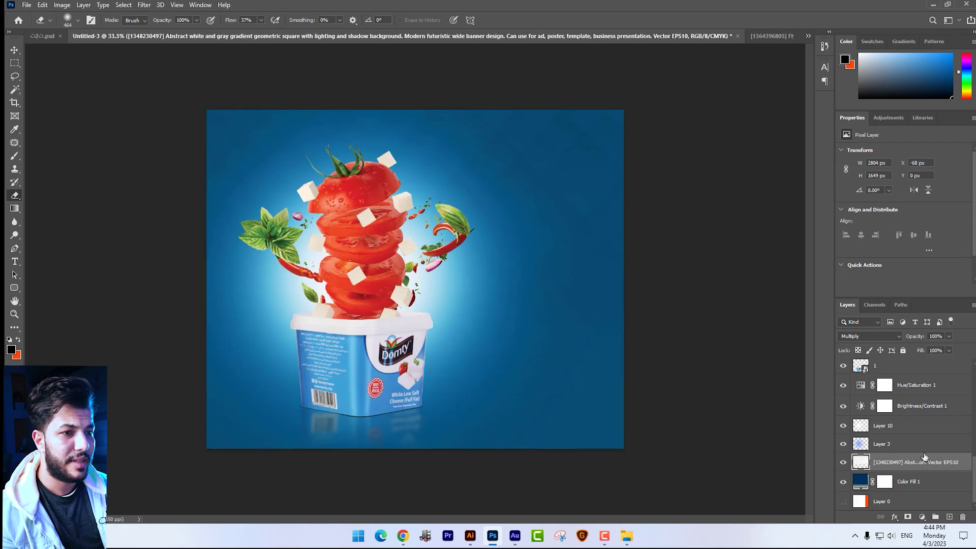
click(15, 63)
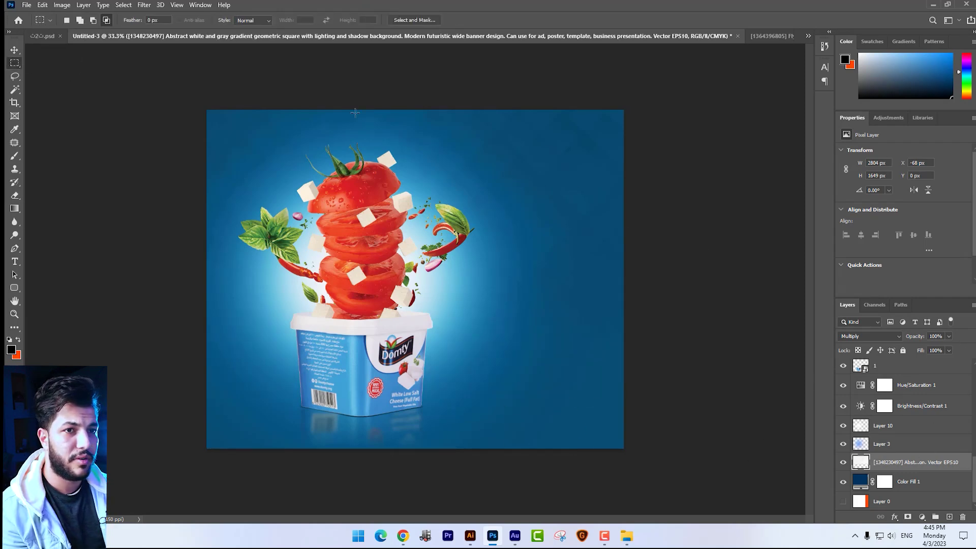
- Draw a blue rectangle spanning the bottom of the canvas
click(12, 50)
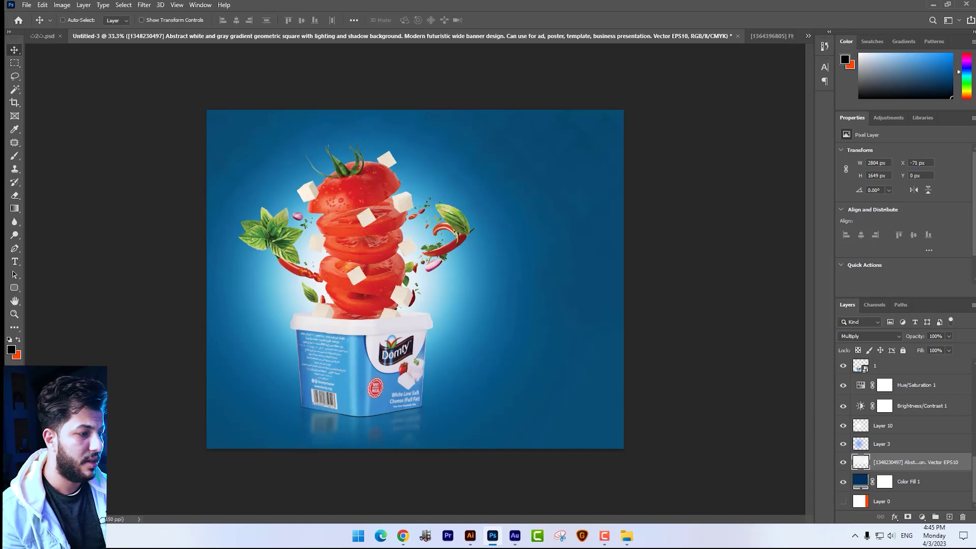
right_click(14, 289)
click(51, 289)
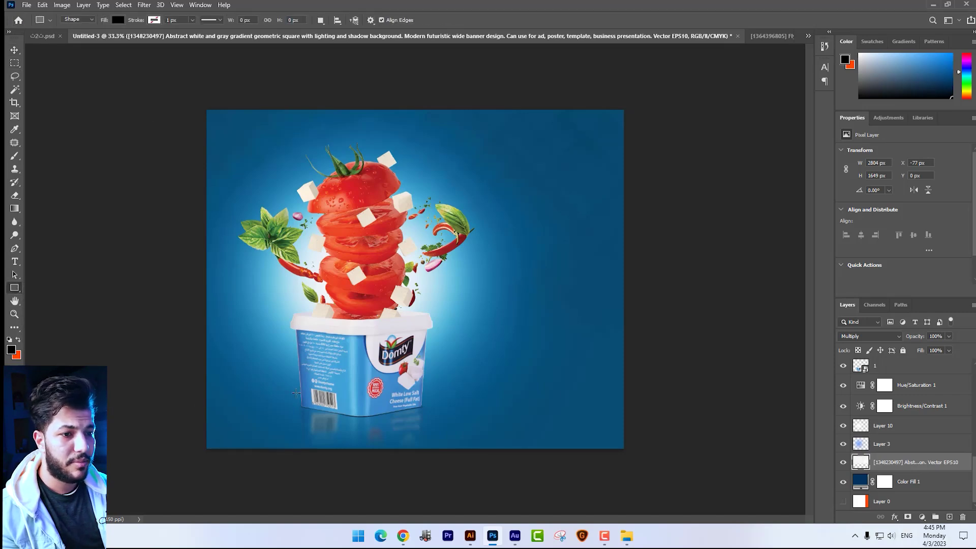
click(11, 350)
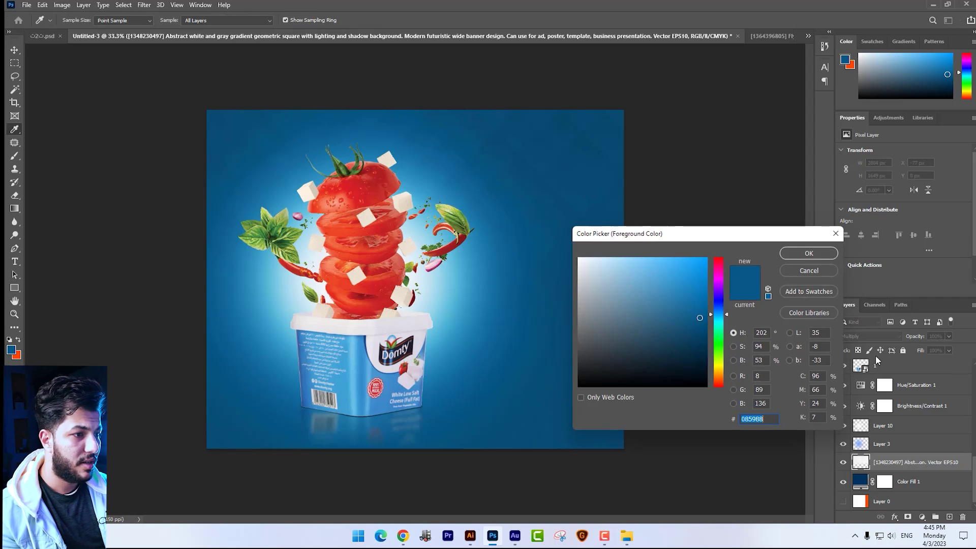
key(Return)
drag(172, 392, 735, 482)
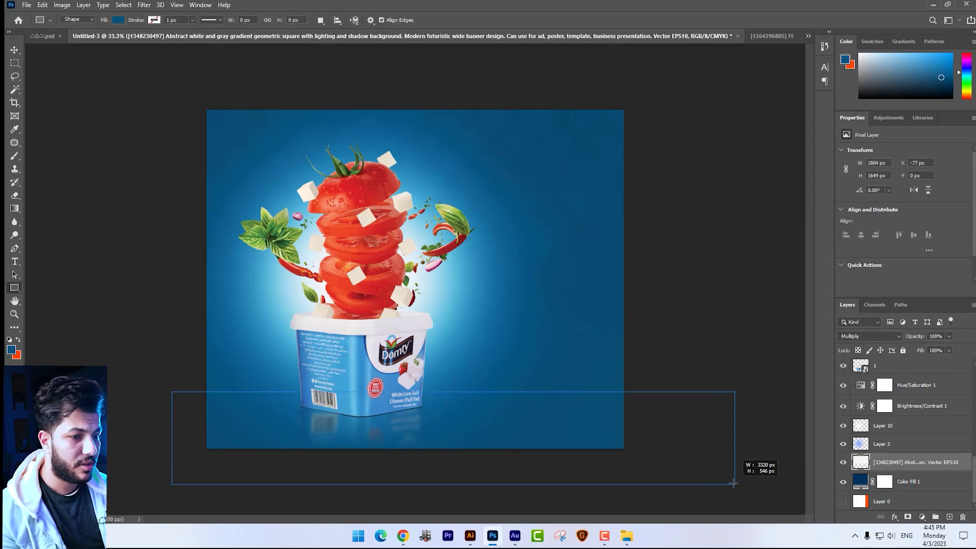
- Change the rectangle's fill to a darker navy
key(v)
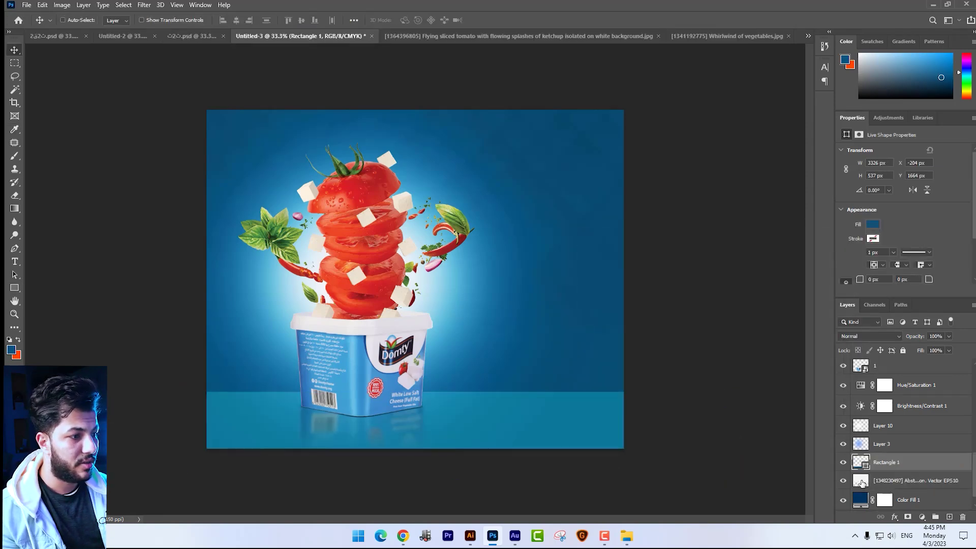
double_click(860, 464)
click(687, 339)
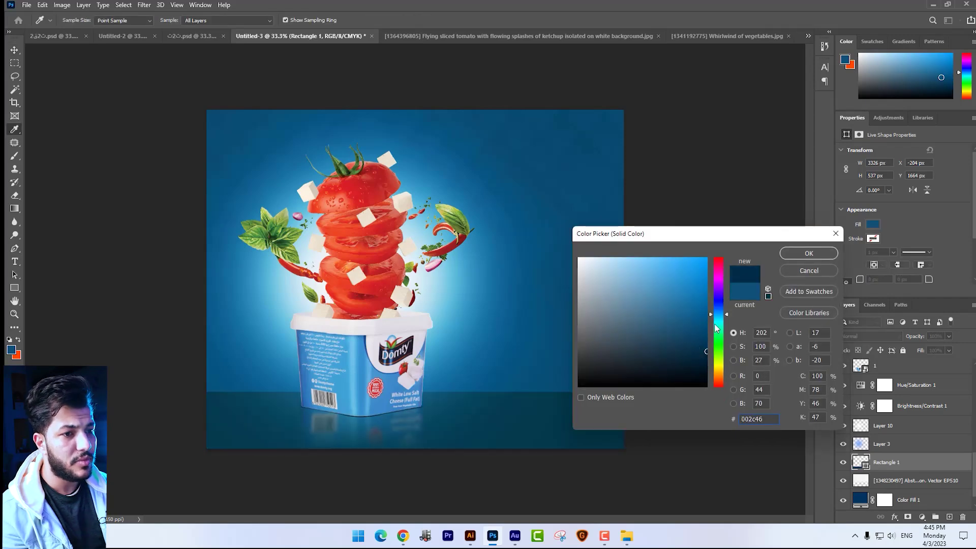
key(Return)
- Apply a Gaussian Blur to the rectangle and set its opacity to 50%
click(149, 5)
mouse_move(151, 134)
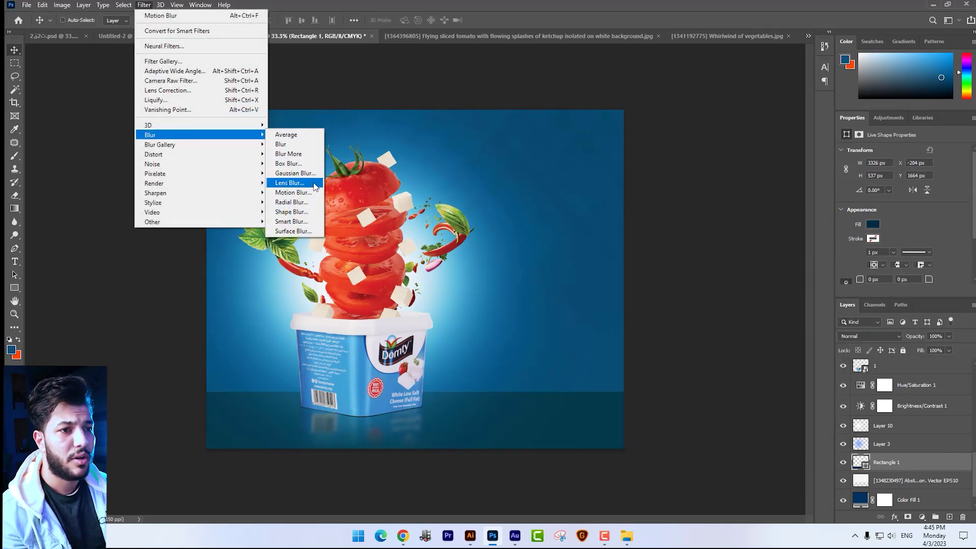
click(294, 173)
key(Return)
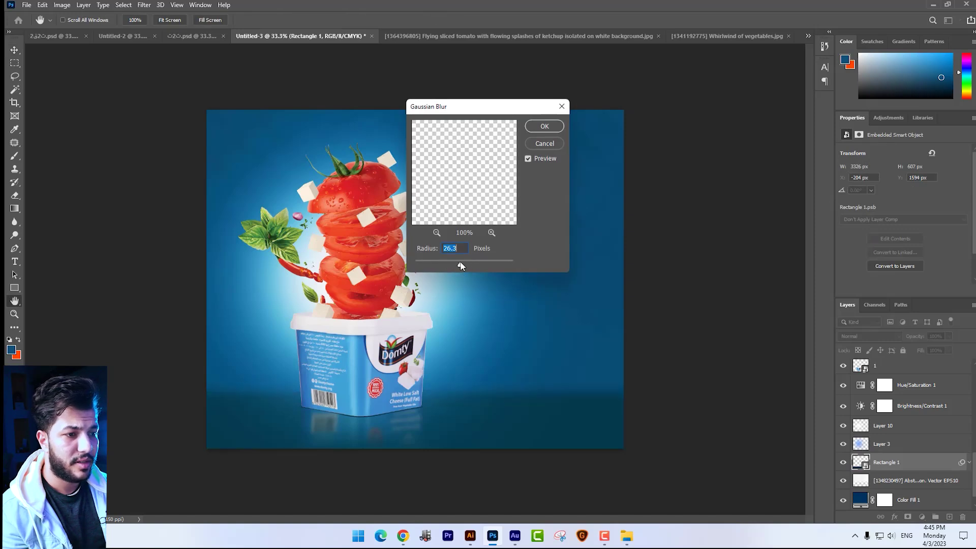
key(Return)
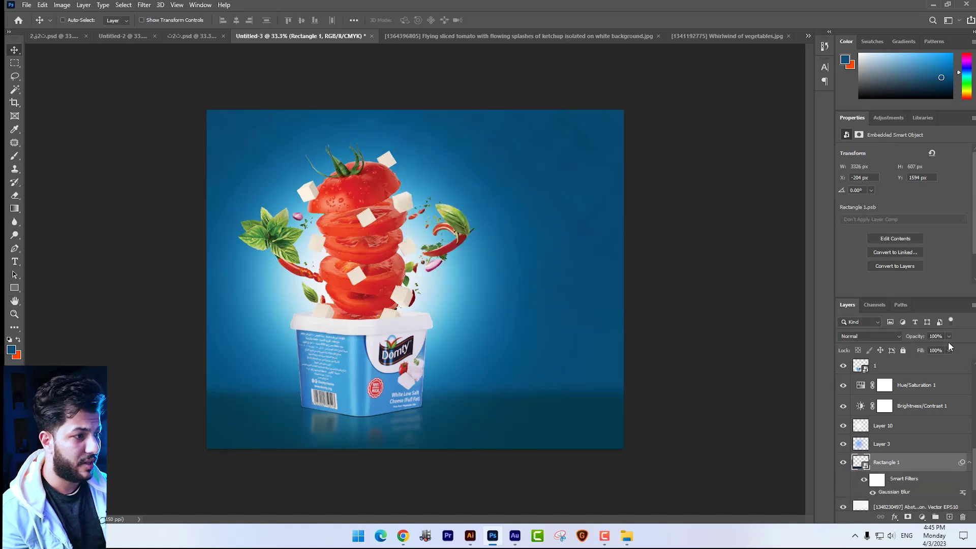
click(948, 350)
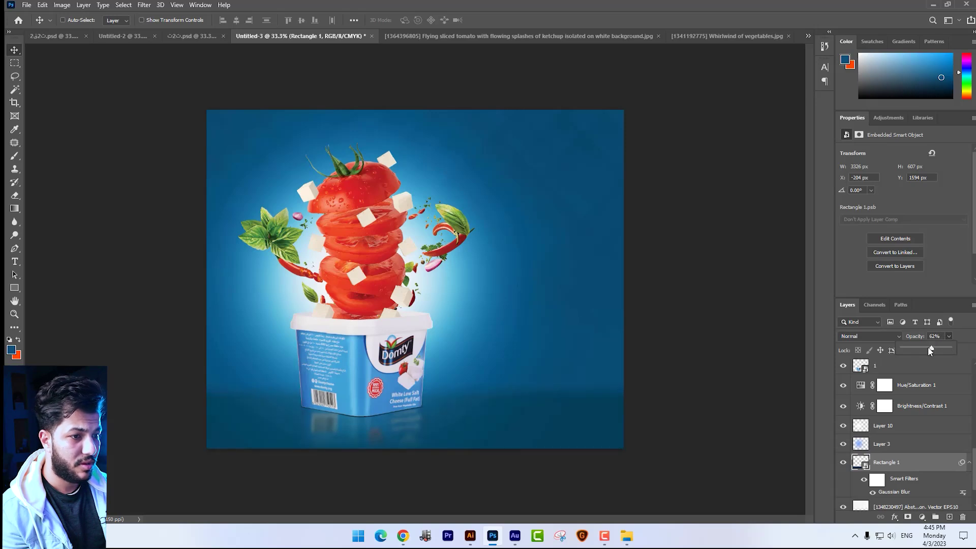
drag(929, 348, 927, 349)
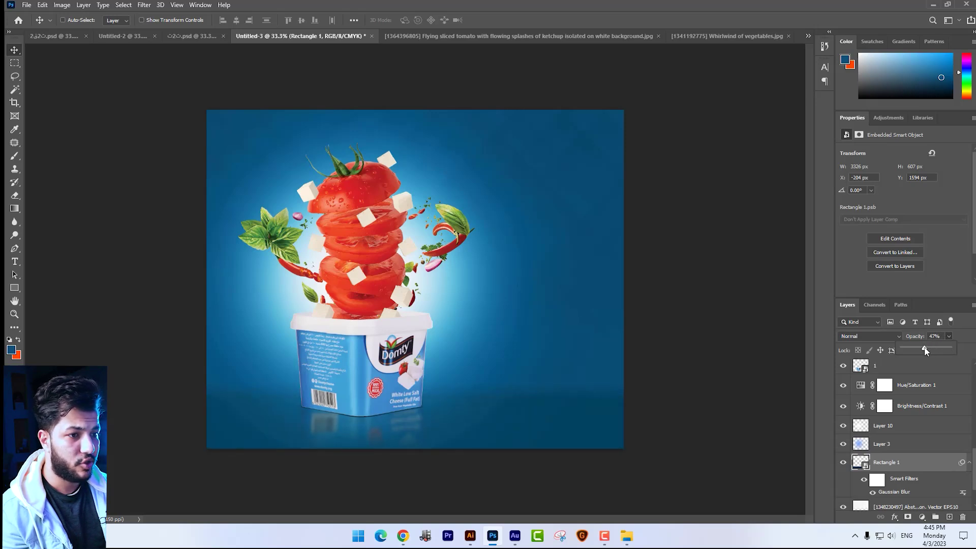
click(9, 58)
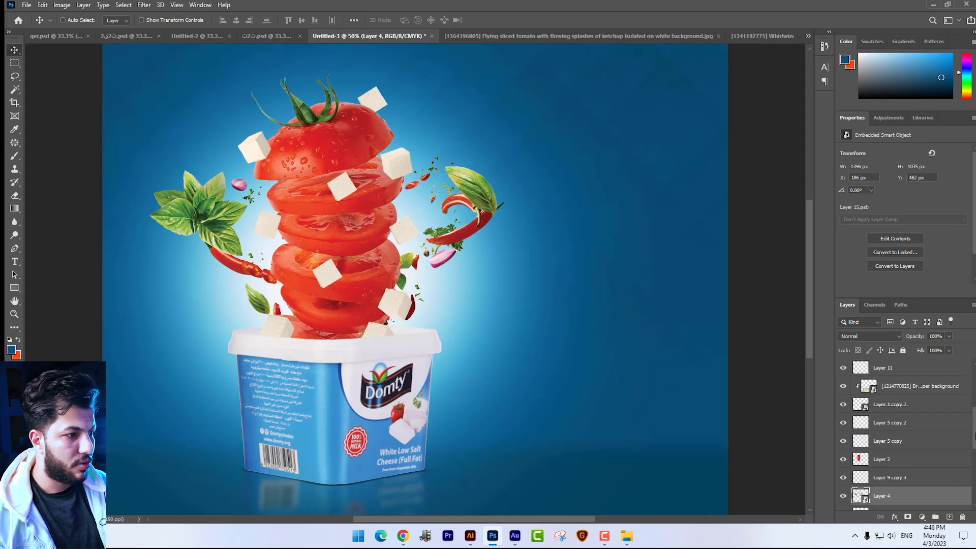
- Select all layers except Layer 1 copy and move the tomato and cheese stack up-left
mouse_move(975, 436)
mouse_down()
mouse_move(975, 390)
mouse_move(975, 405)
mouse_up()
key(ctrl+alt+a)
ctrl+click(881, 447)
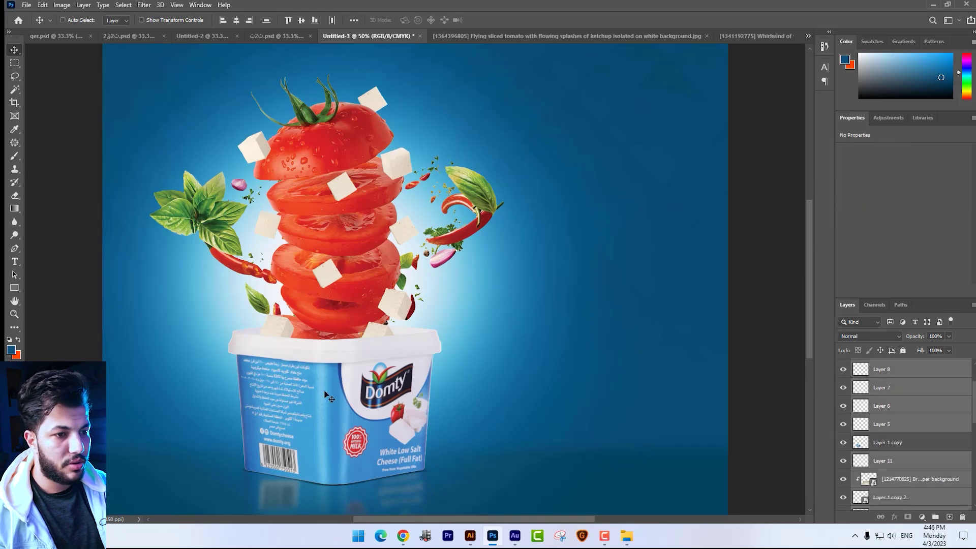
drag(364, 274, 359, 249)
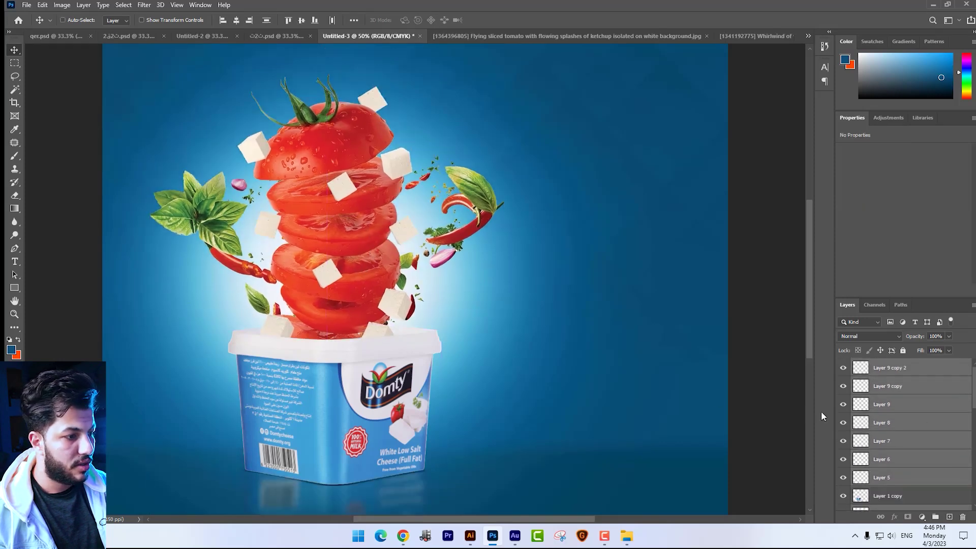
- Rotate the selected artwork about five degrees and nudge it slightly upward
scroll(903, 460, up, 3)
key(ctrl+minus)
key(ctrl+t)
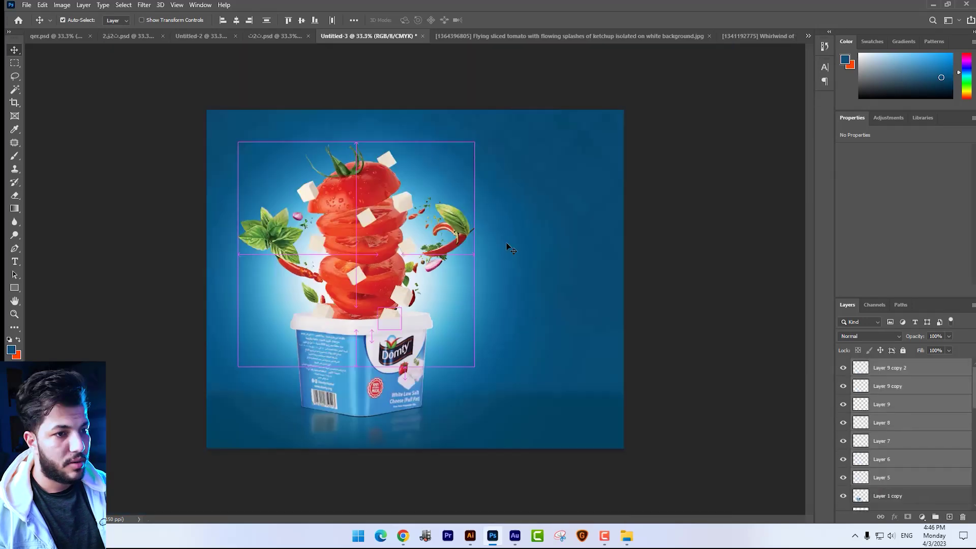
drag(506, 243, 513, 214)
key(Return)
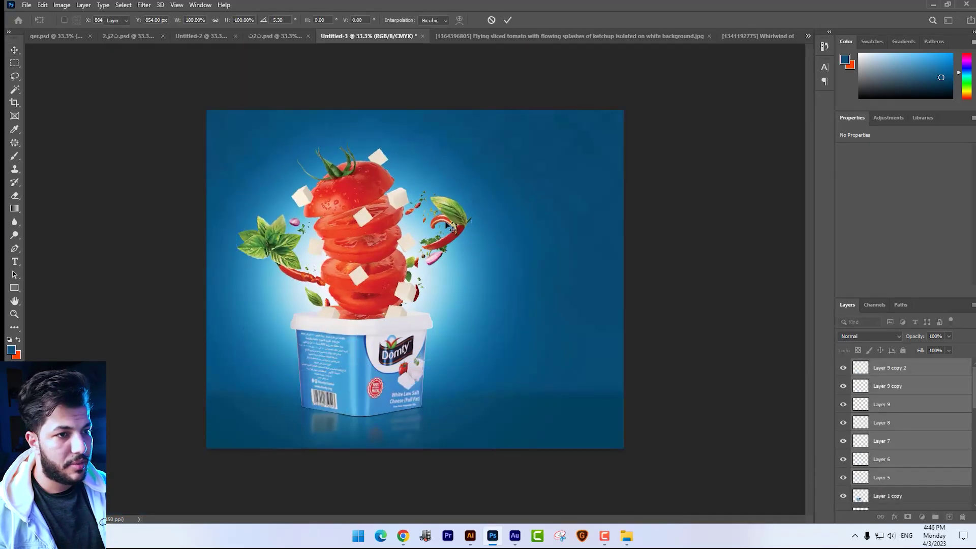
drag(436, 234, 433, 226)
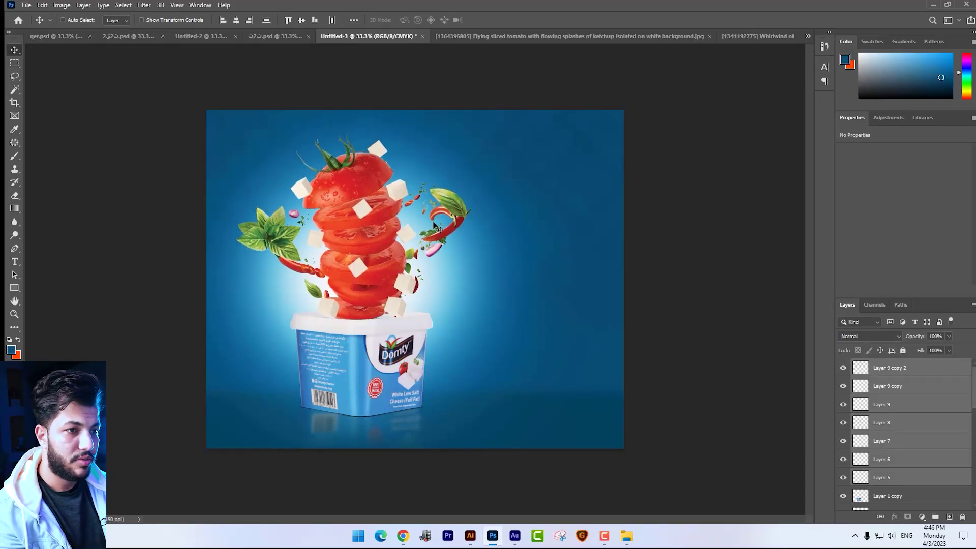
- Group the layers into Group 1, keep Layer 1 copy above it, and nudge the group up-left
scroll(478, 231, up, 2)
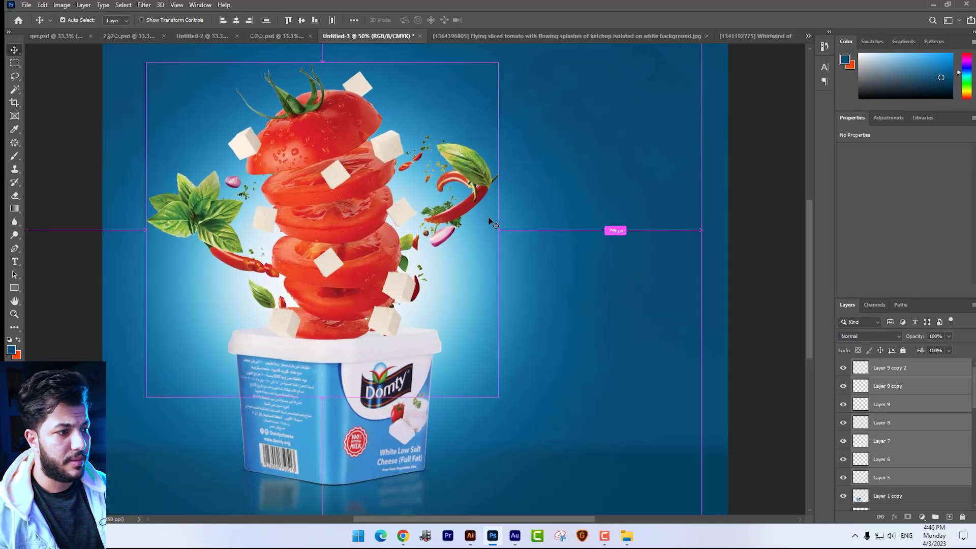
key(ctrl+g)
scroll(495, 220, down, 1)
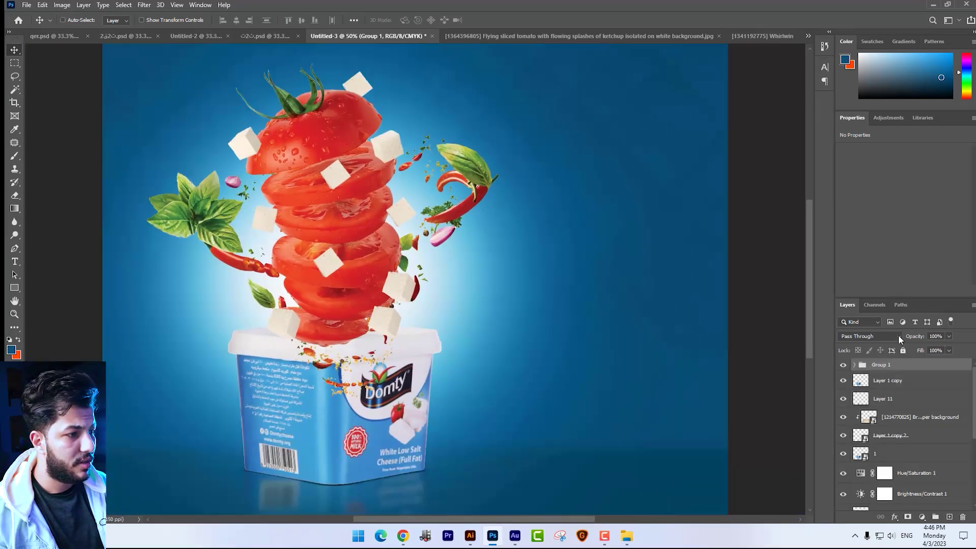
drag(879, 383, 886, 359)
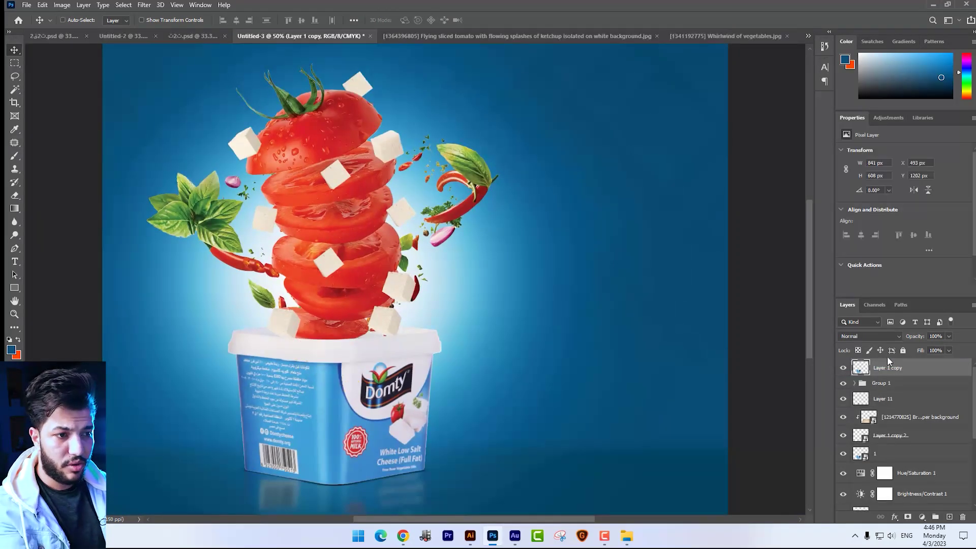
mouse_move(514, 385)
mouse_down()
mouse_move(578, 368)
mouse_move(600, 388)
mouse_up()
double_click(889, 383)
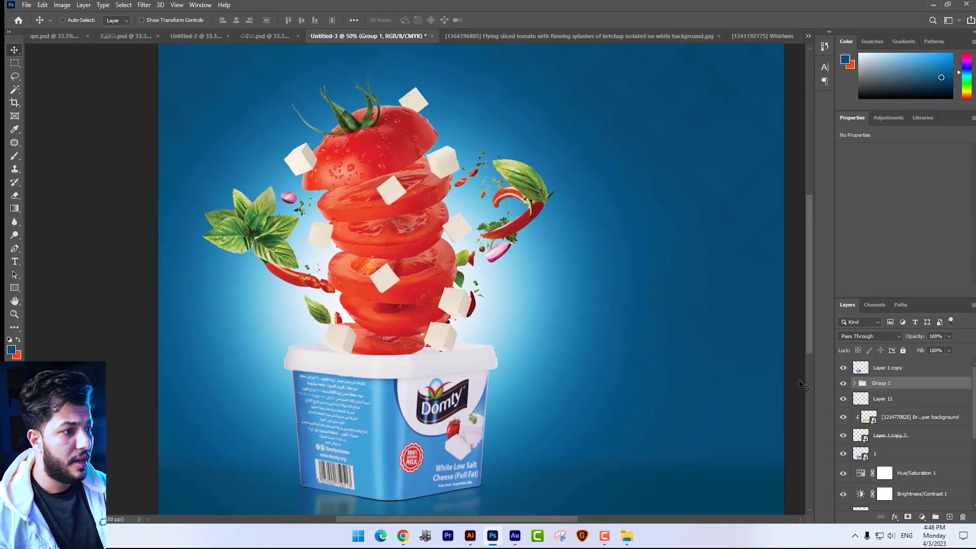
drag(391, 209, 387, 206)
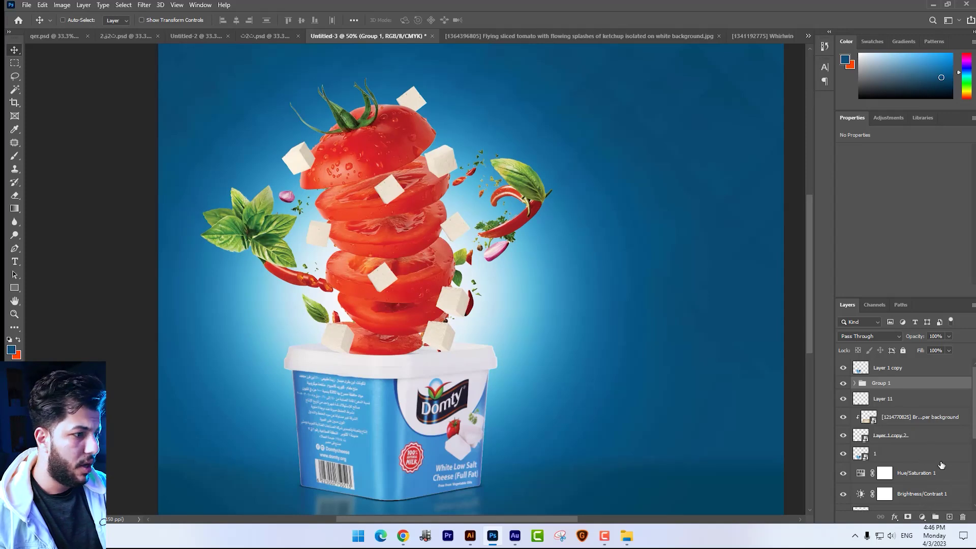
- Add a new layer clipped to Group 1, filled with 50% Gray and blended in Overlay
click(949, 517)
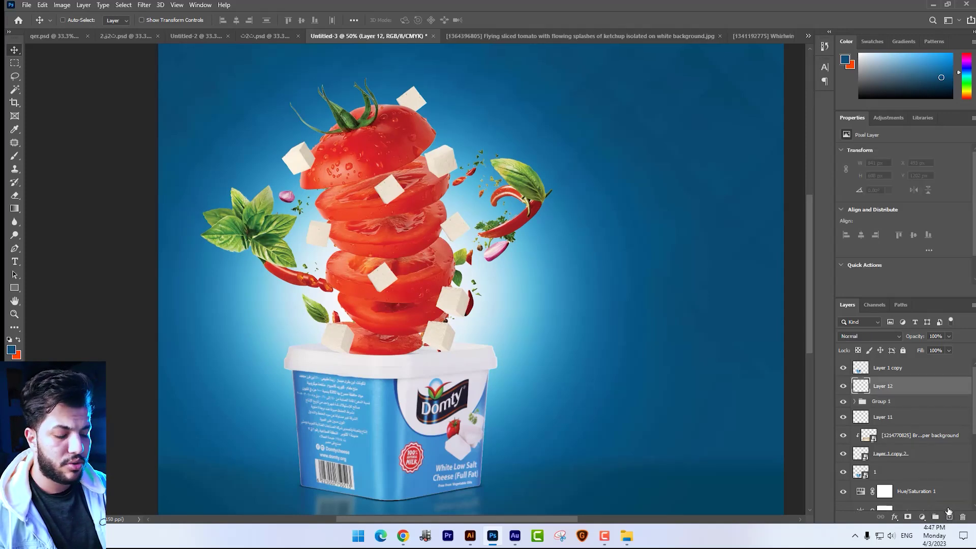
key(ctrl+alt+g)
click(42, 5)
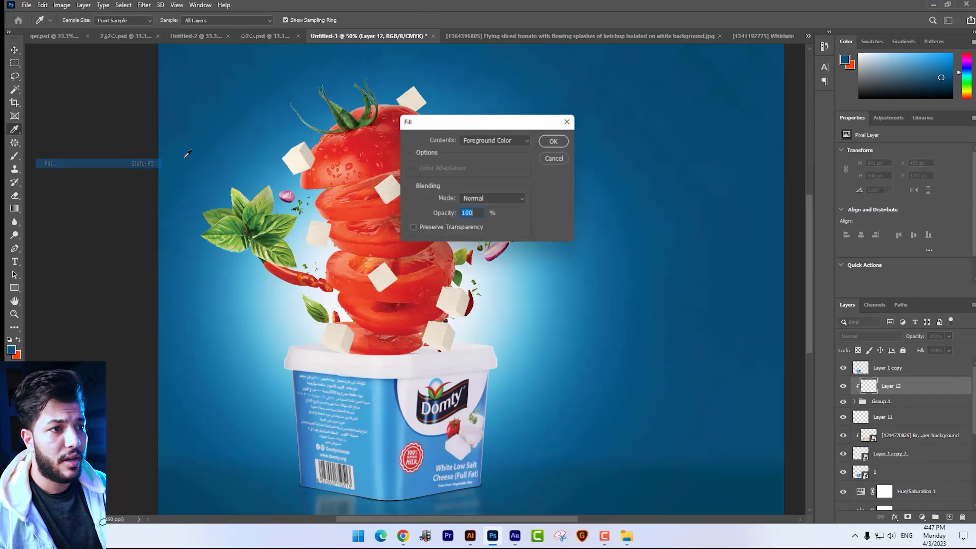
click(50, 163)
click(520, 141)
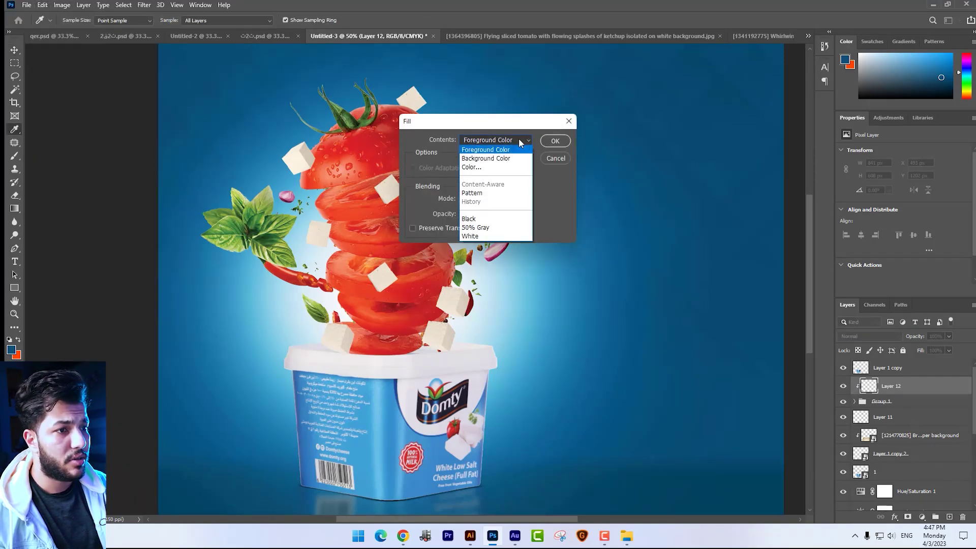
click(492, 228)
click(491, 170)
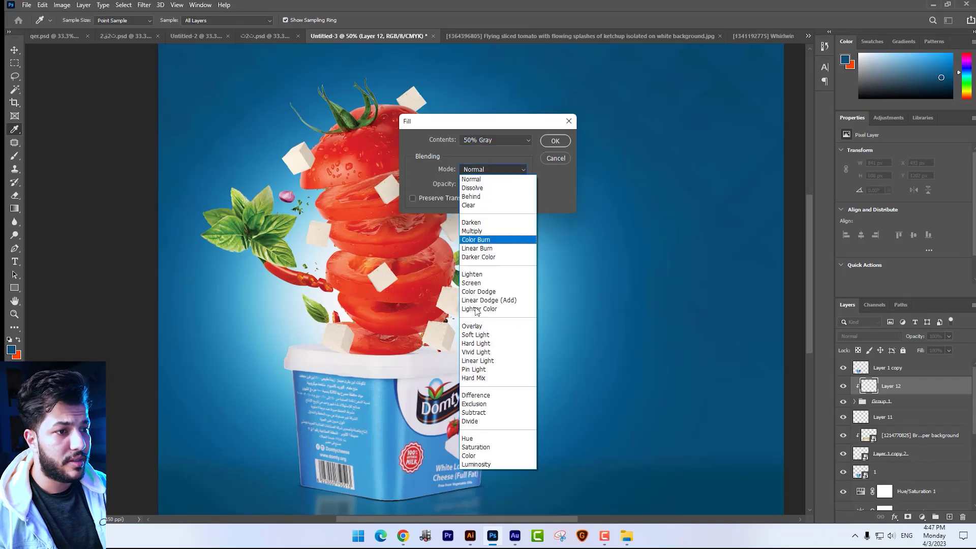
click(496, 331)
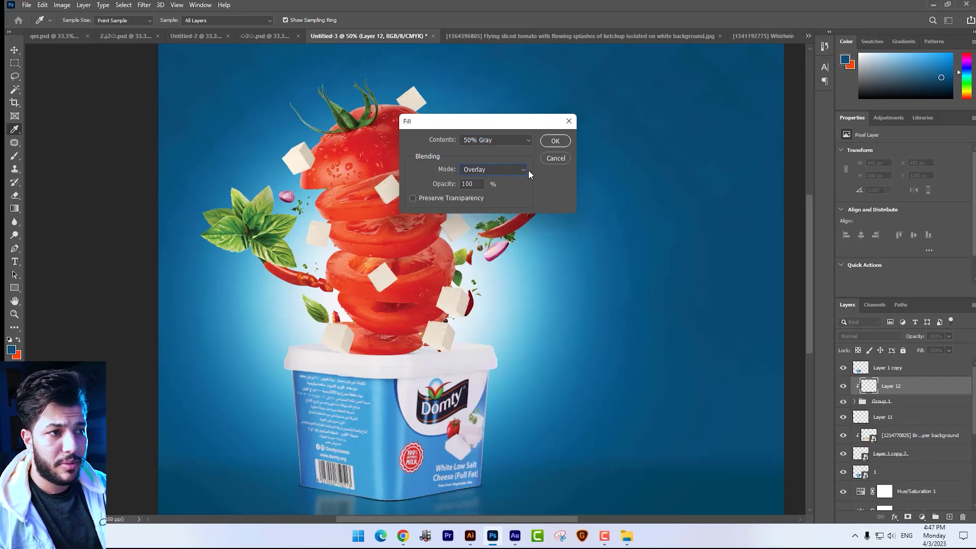
click(554, 141)
key(v)
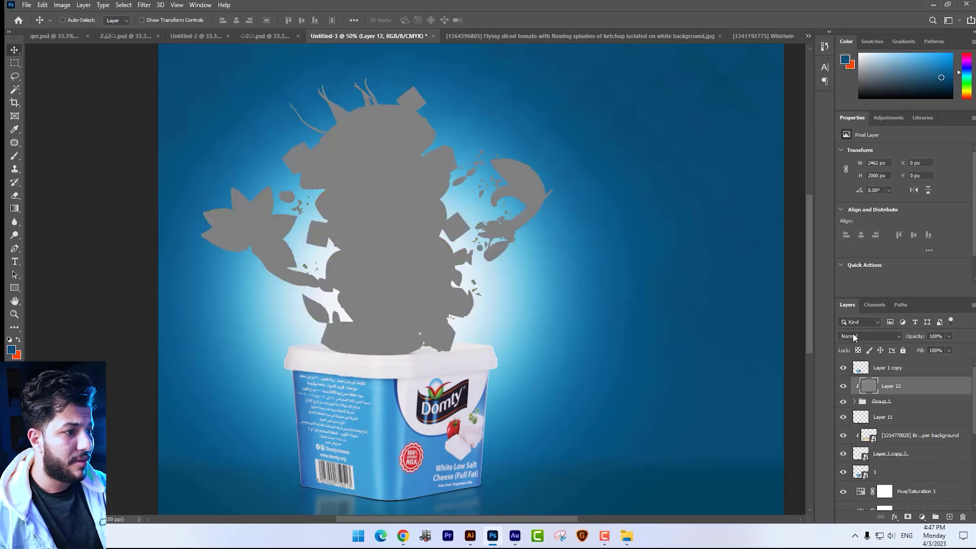
click(867, 337)
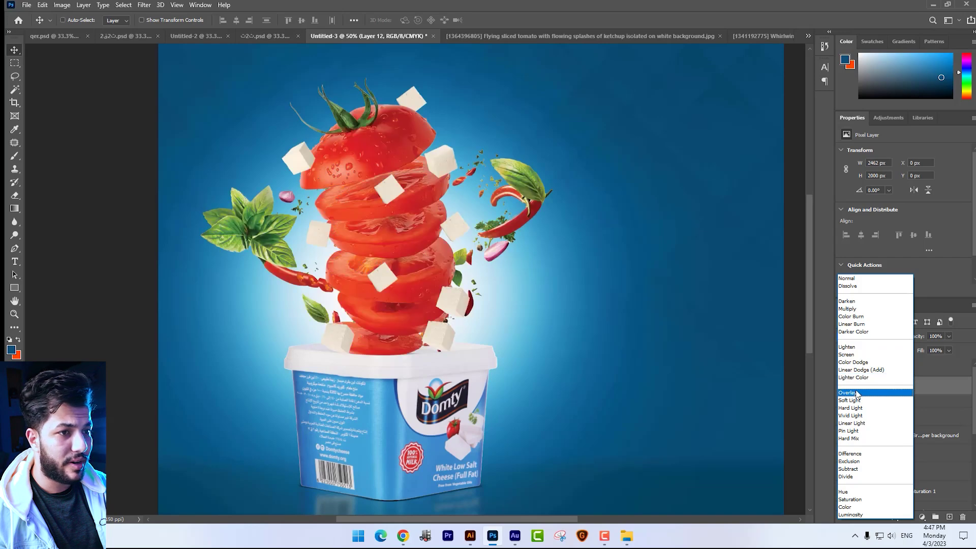
click(864, 387)
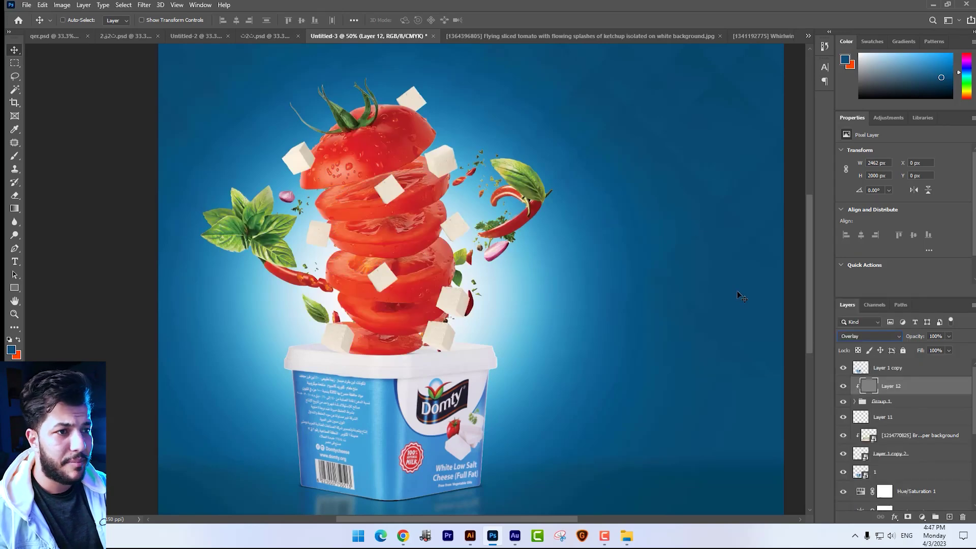
- Dodge the upper tomato slices' highlights with a large soft brush at lowered exposure
key(ctrl+plus)
key(ctrl+plus)
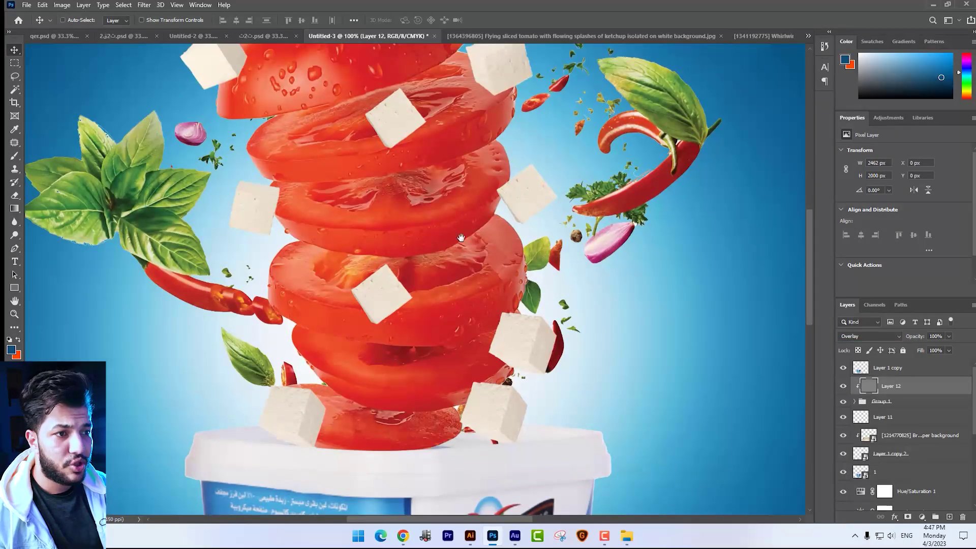
drag(461, 238, 501, 284)
click(14, 234)
right_click(14, 235)
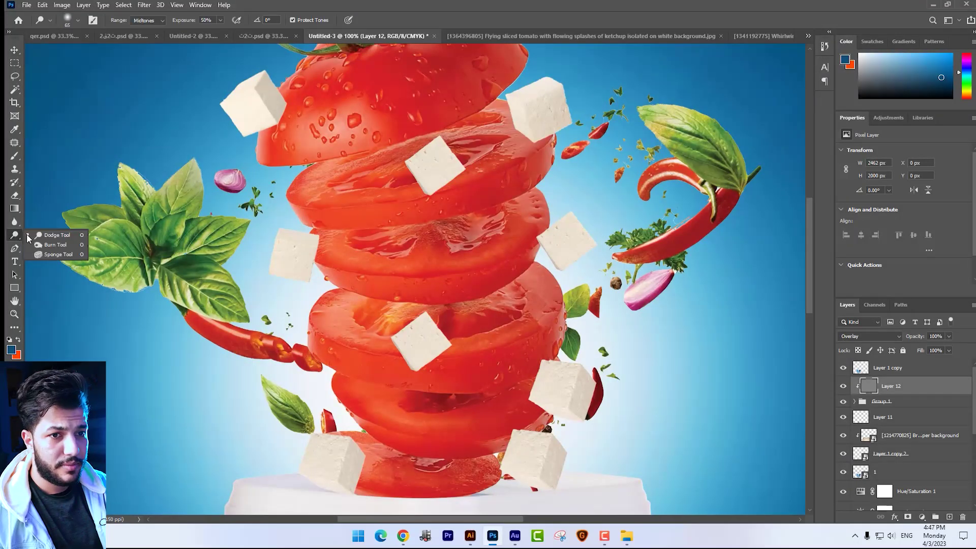
click(47, 237)
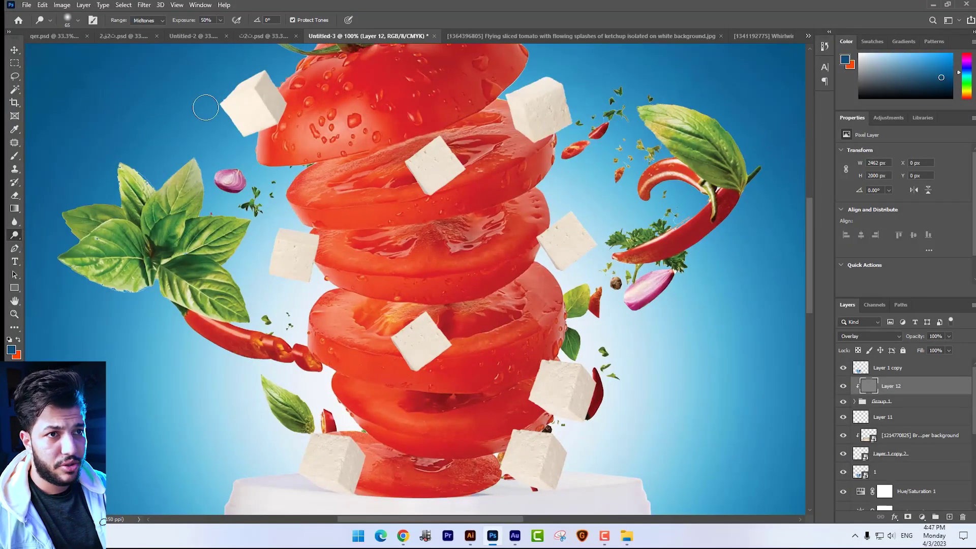
click(220, 20)
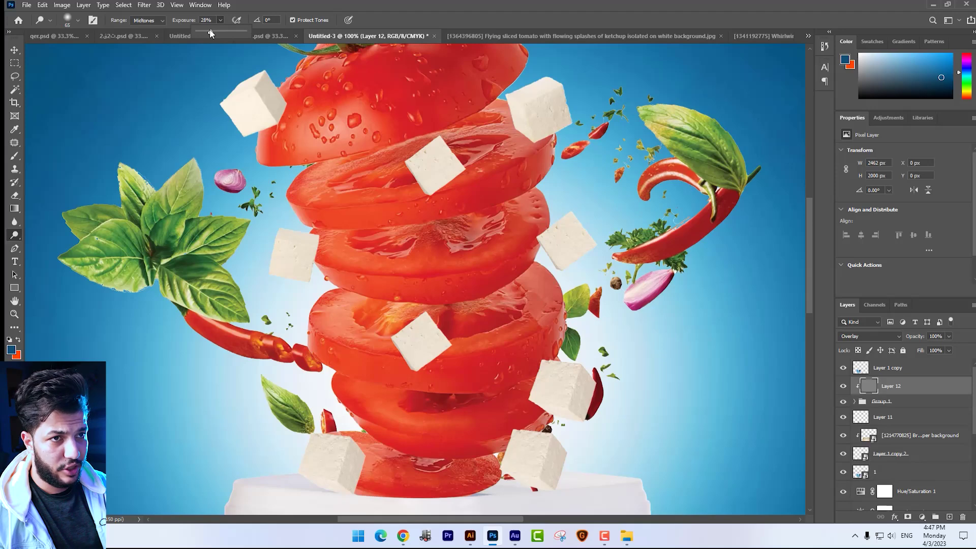
scroll(384, 182, up, 3)
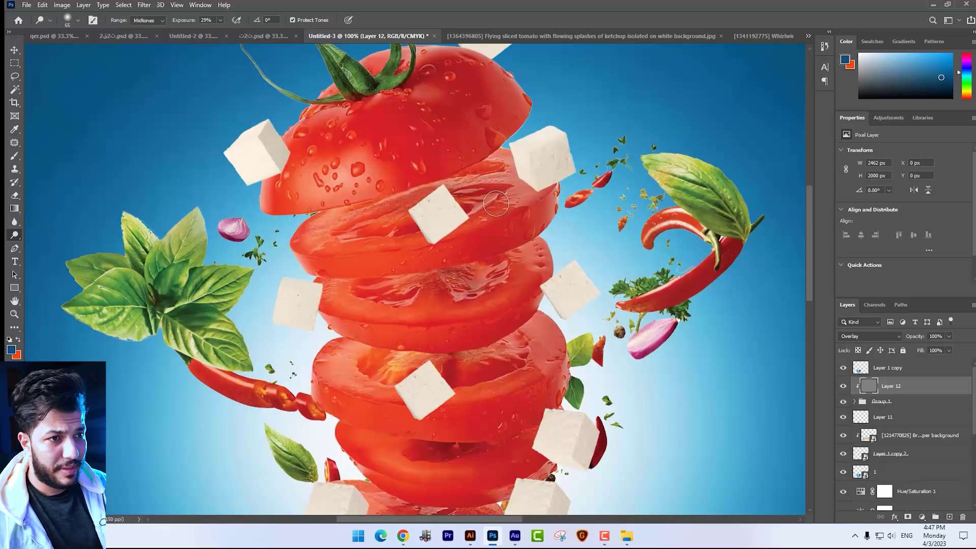
right_click(385, 182)
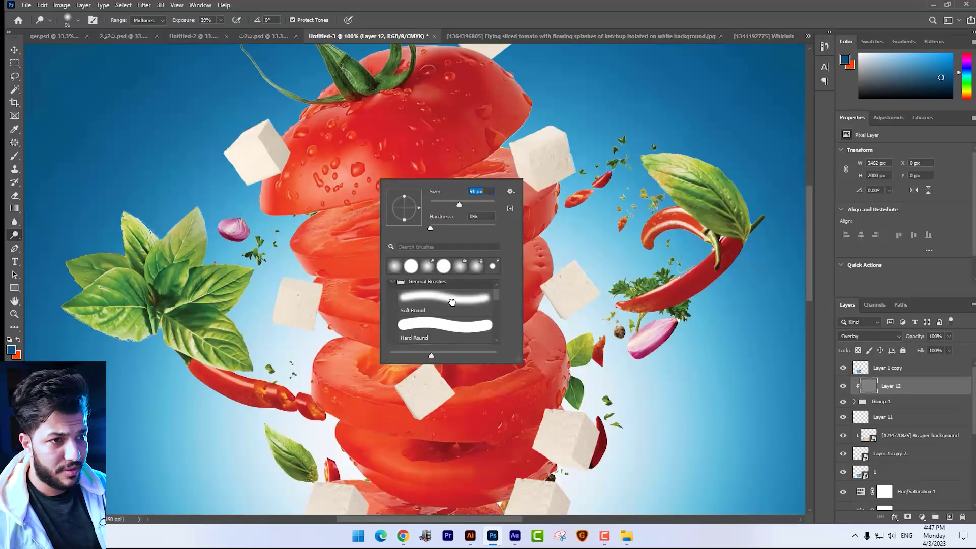
click(336, 175)
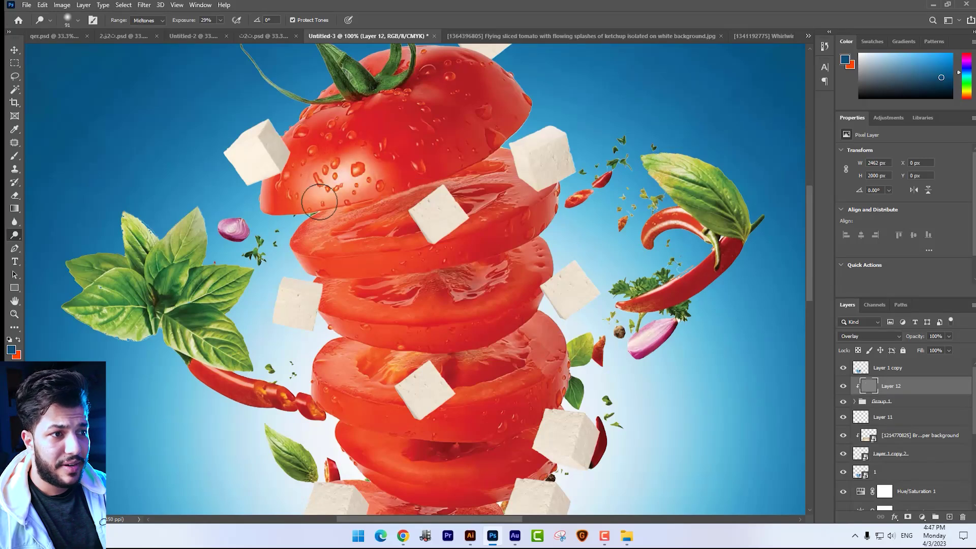
drag(473, 280, 491, 265)
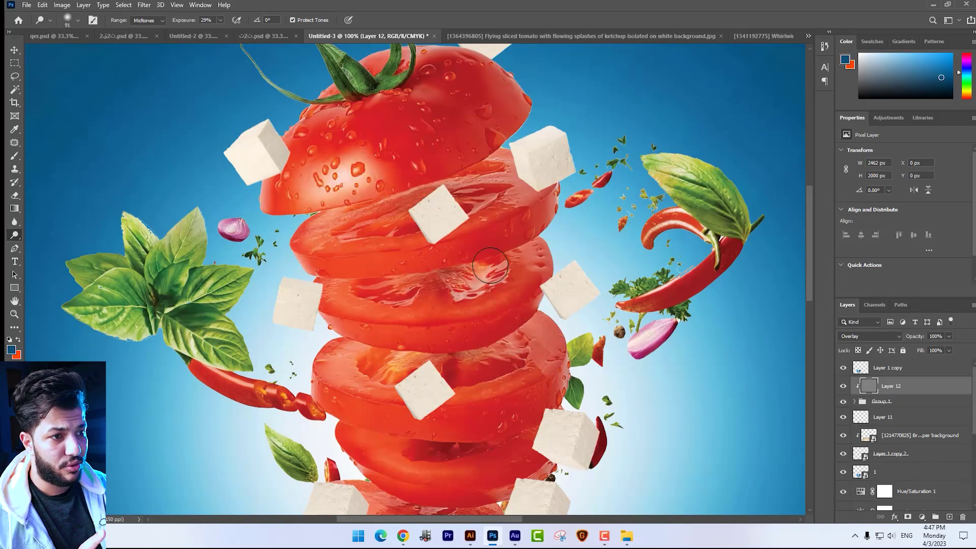
- Dodge the middle tomato slice with a 42 px brush
right_click(478, 303)
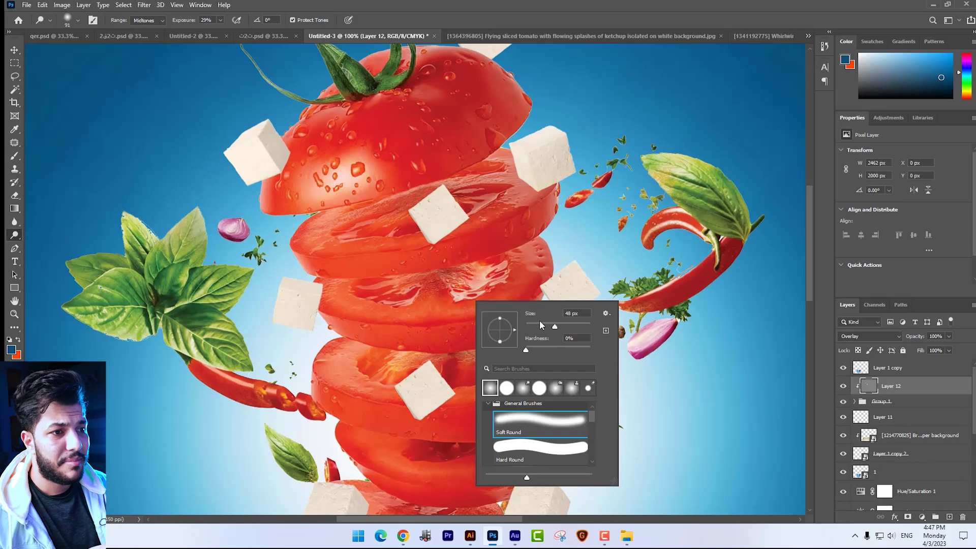
click(541, 326)
click(519, 308)
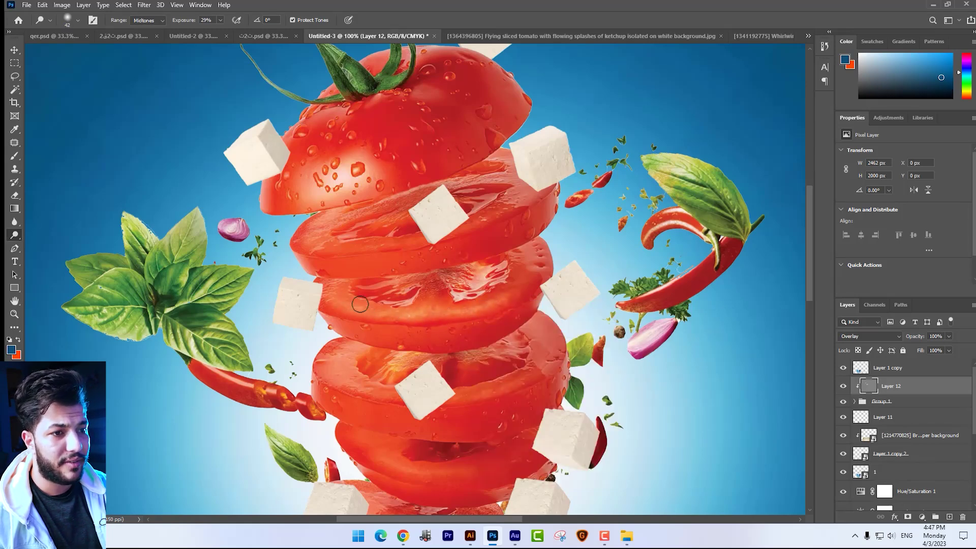
mouse_move(360, 304)
mouse_down()
mouse_move(333, 279)
mouse_move(376, 312)
mouse_up()
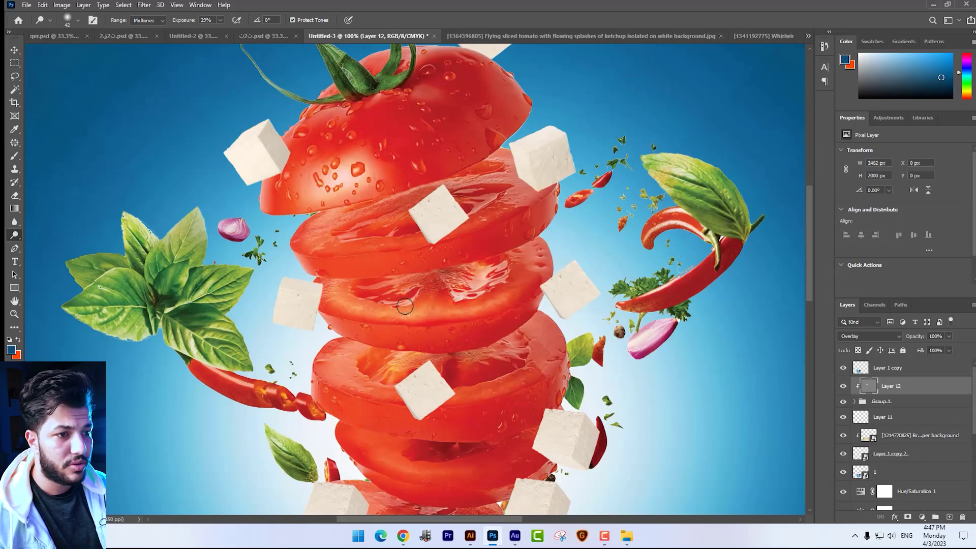
- Brighten the left and right parts of the lower tomato slice with a 69 px brush
drag(443, 311, 392, 163)
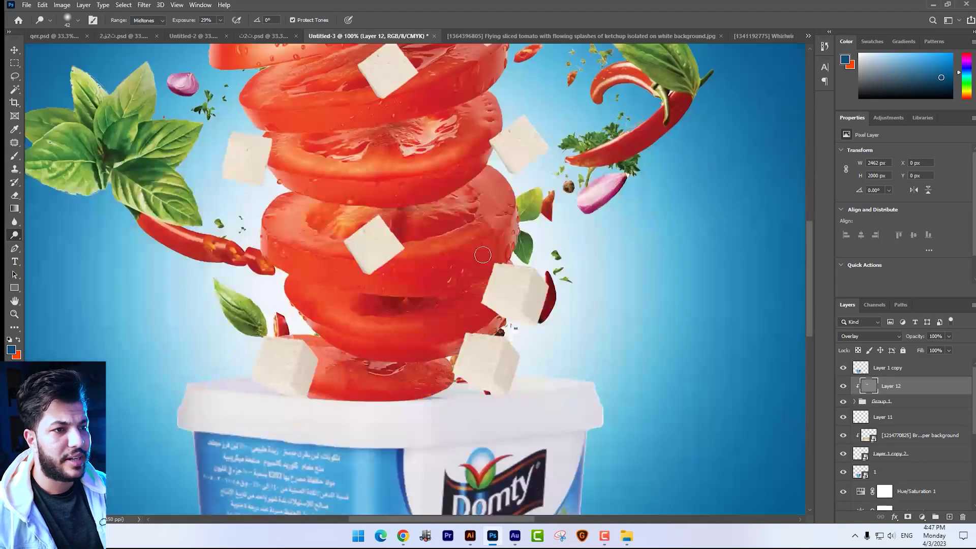
right_click(468, 241)
click(560, 281)
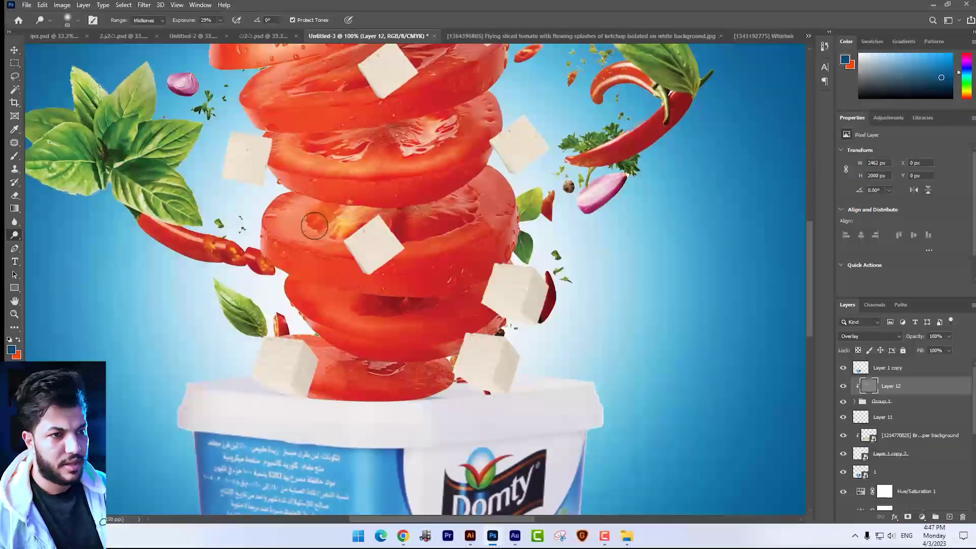
mouse_move(356, 239)
mouse_down()
mouse_move(295, 222)
mouse_move(360, 225)
mouse_move(484, 202)
mouse_move(387, 269)
mouse_move(440, 251)
mouse_up()
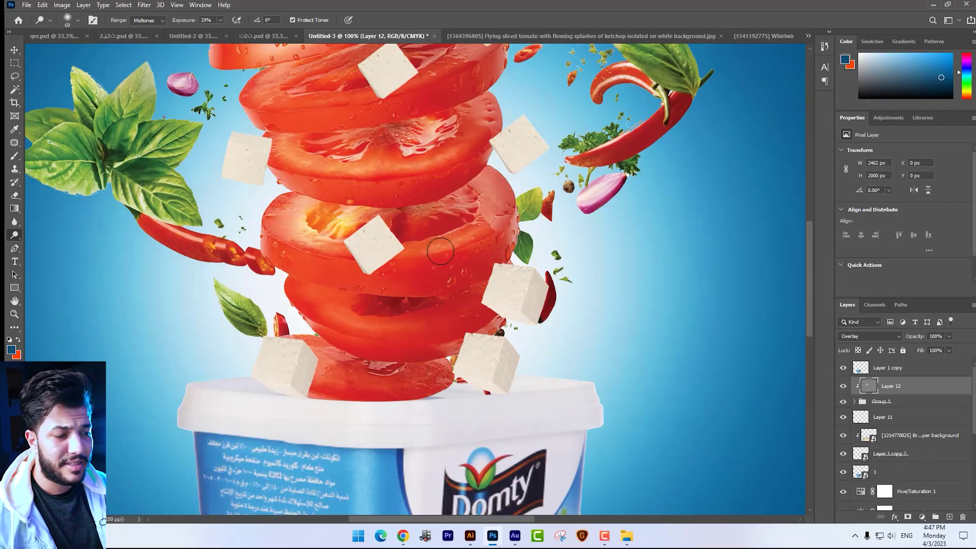
drag(492, 229, 479, 206)
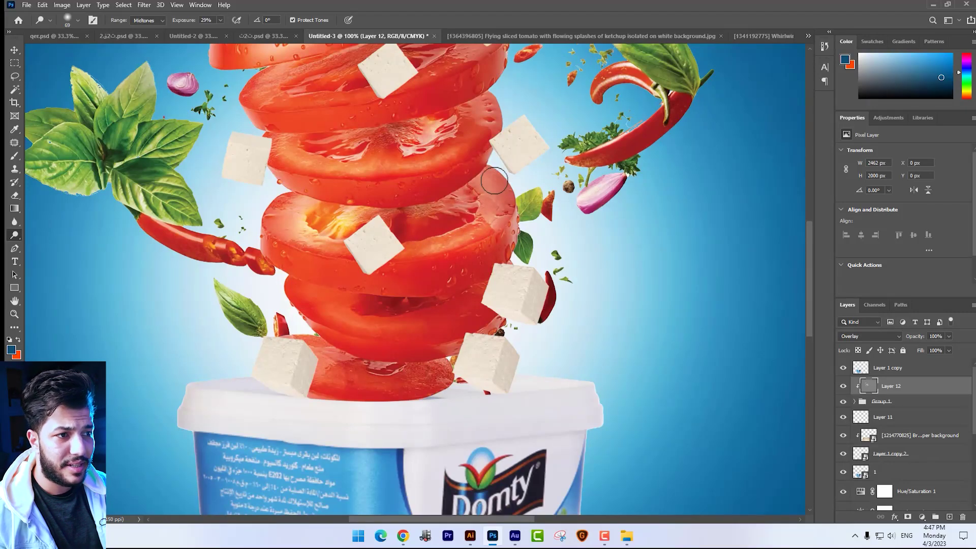
- Pan over the upper tomato slices, stem and Domty tub to review the dodging
mouse_move(427, 214)
mouse_down()
mouse_move(440, 258)
mouse_move(494, 320)
mouse_up()
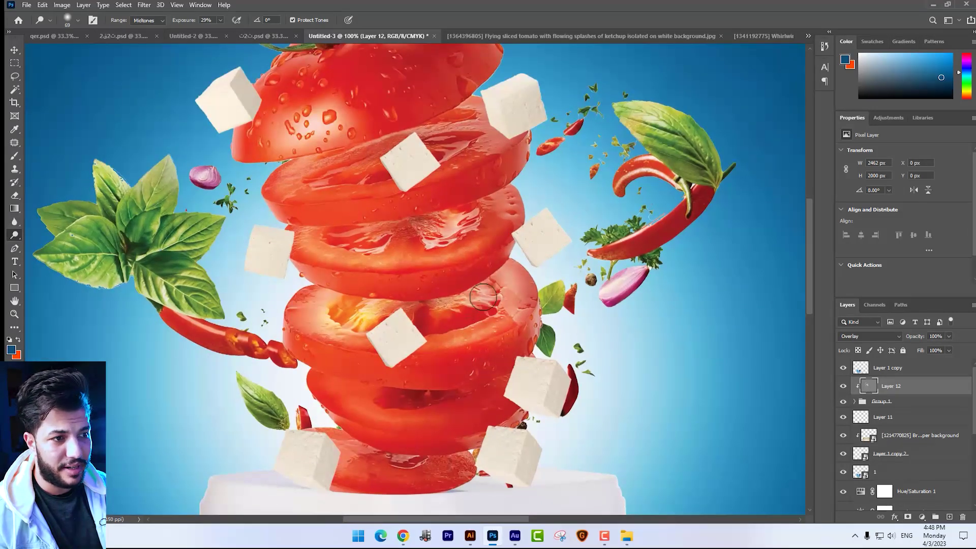
scroll(471, 305, up, 3)
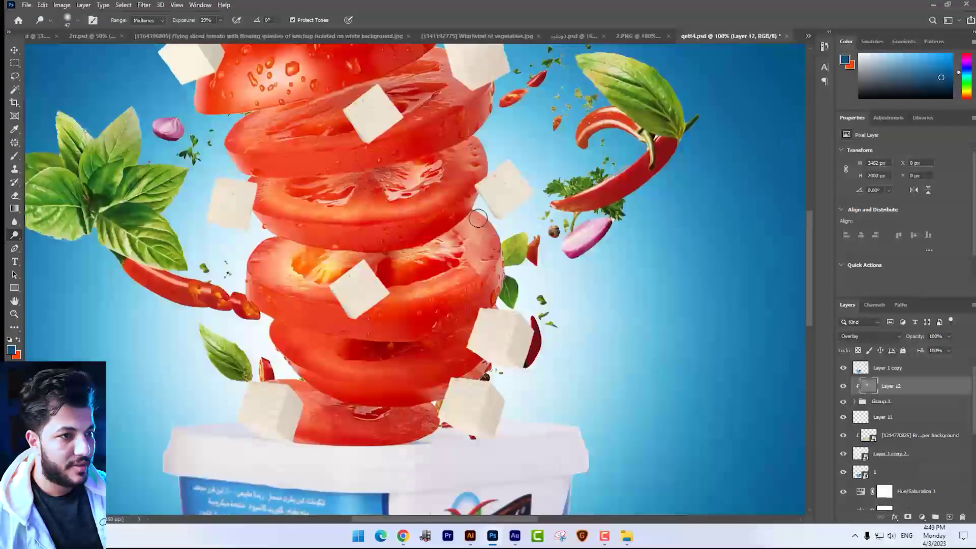
drag(476, 218, 482, 287)
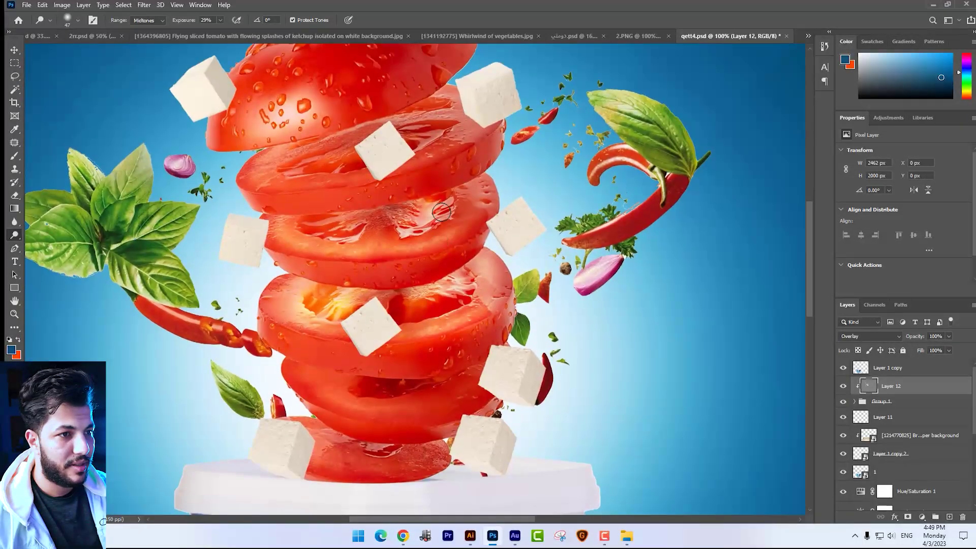
drag(345, 110, 426, 186)
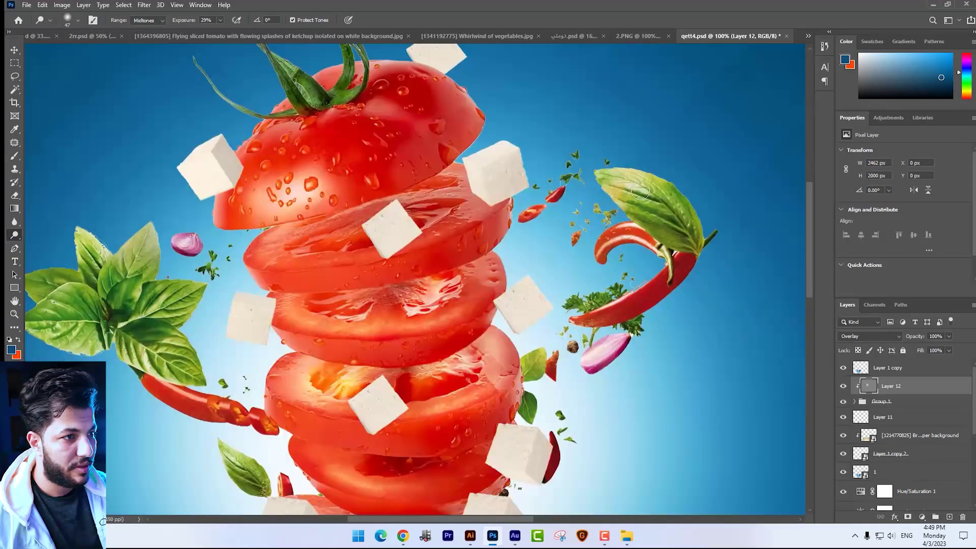
drag(641, 190, 615, 168)
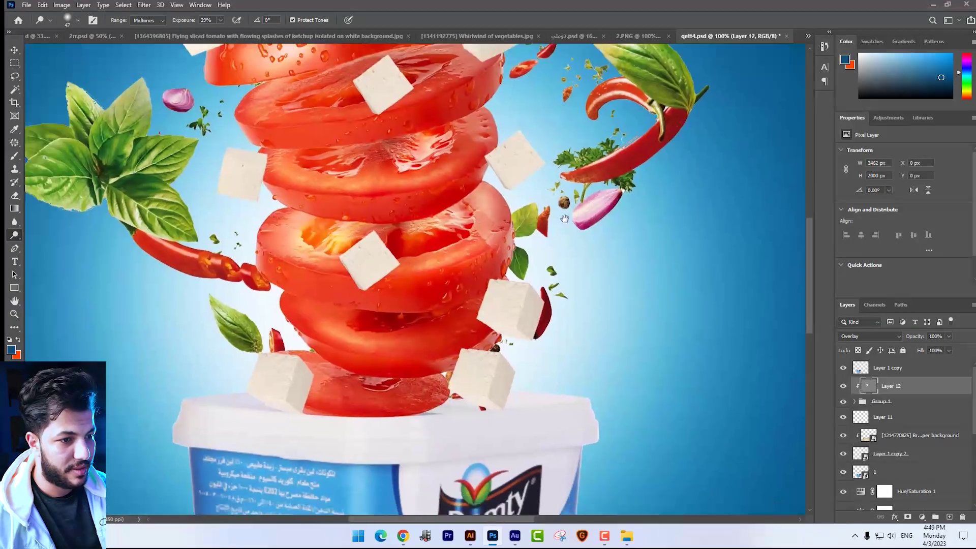
scroll(549, 229, down, 10)
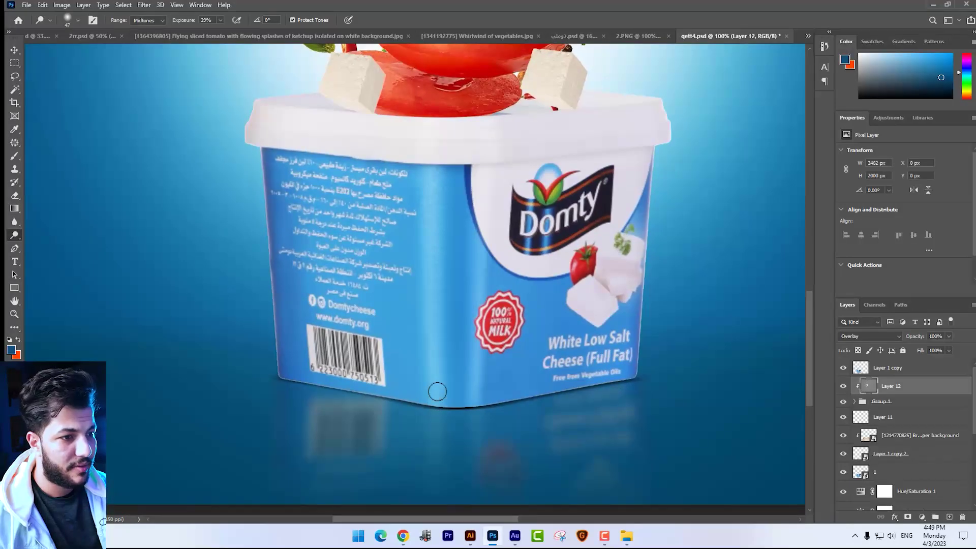
- Duplicate Layer 12 and clip the copy to Layer 1 copy
scroll(444, 429, up, 2)
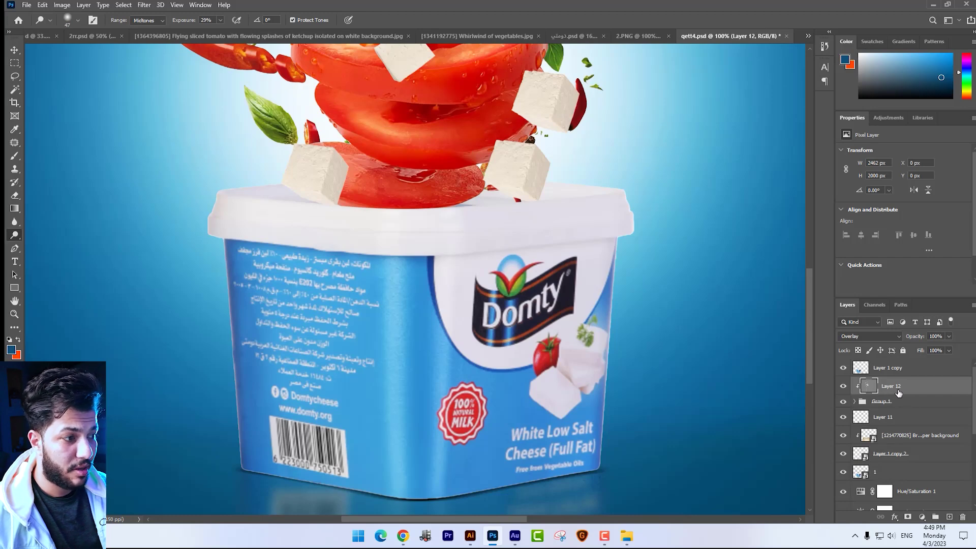
drag(900, 393, 905, 366)
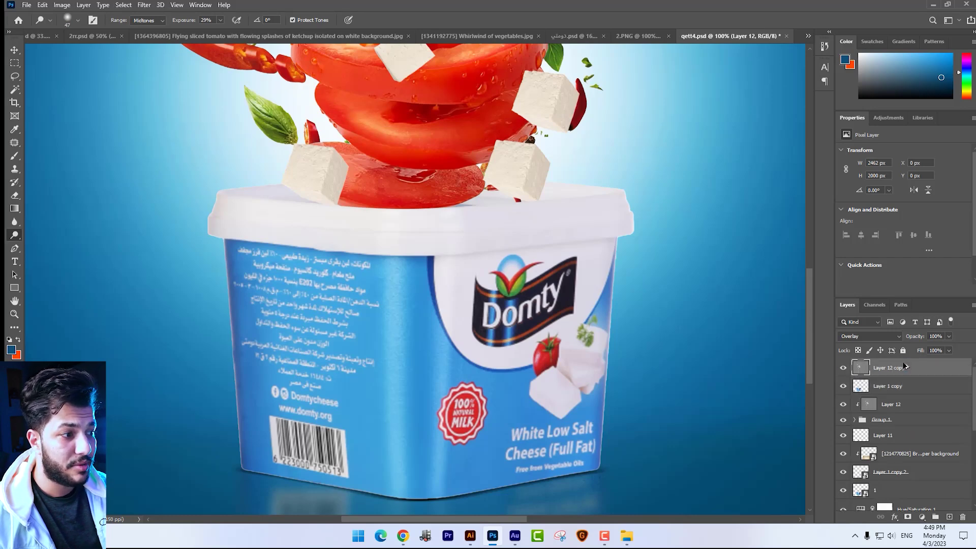
click(889, 394)
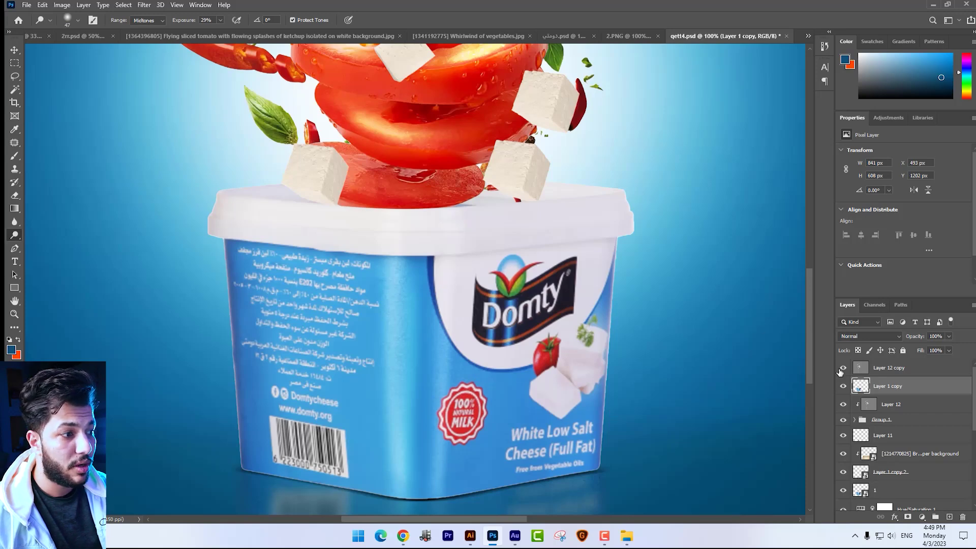
click(907, 369)
key(ctrl+alt+g)
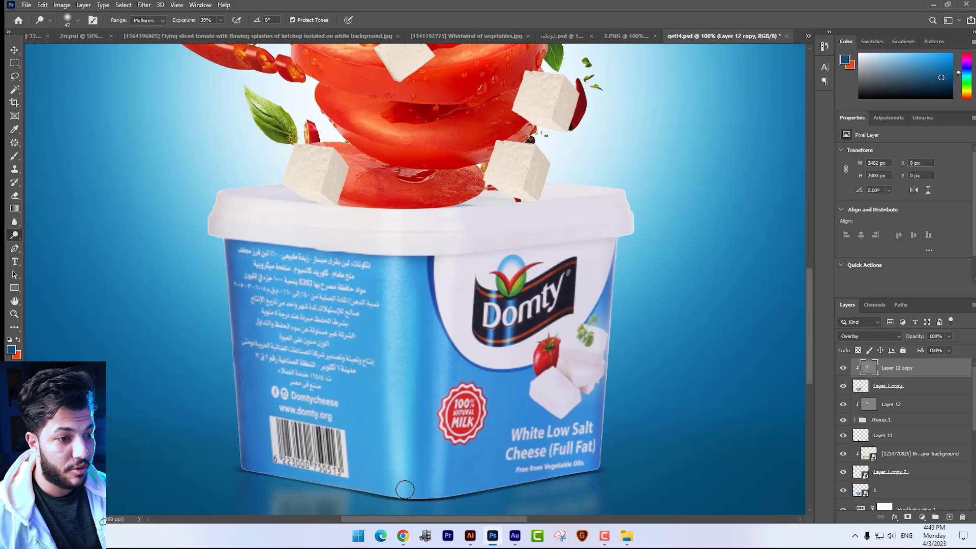
- Dodge the tub's middle, right and left edges with a 70 px brush
right_click(436, 473)
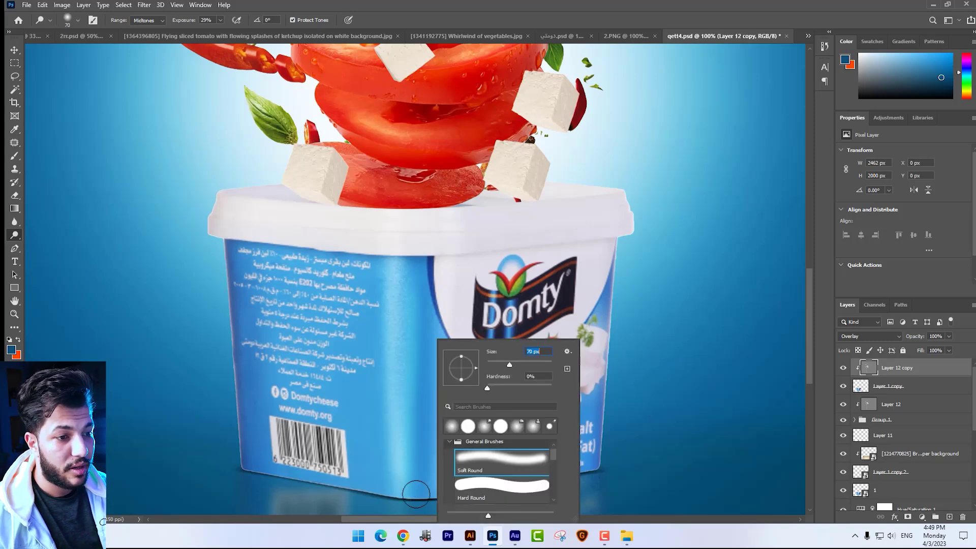
key(Return)
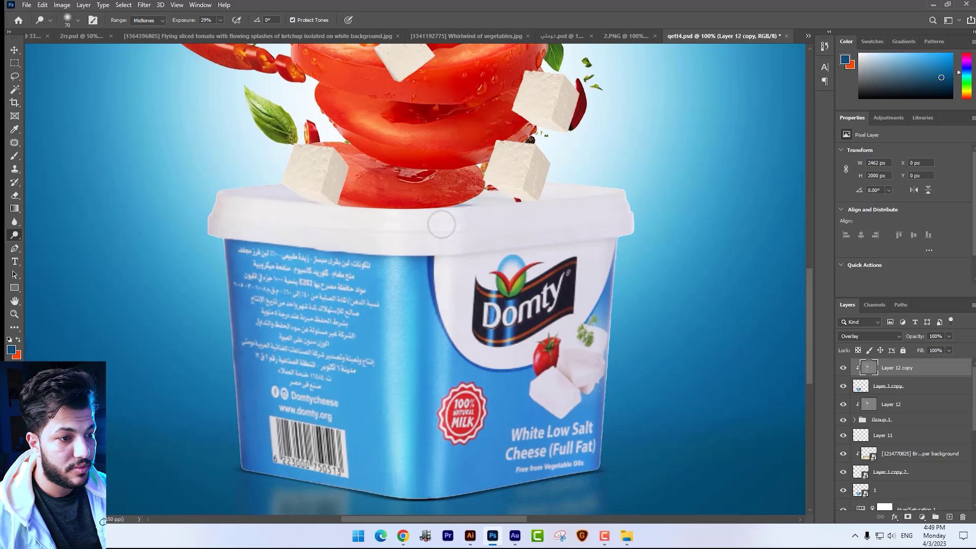
drag(441, 229, 440, 478)
mouse_move(598, 460)
mouse_down()
mouse_move(609, 300)
mouse_move(610, 458)
mouse_up()
drag(224, 244, 232, 367)
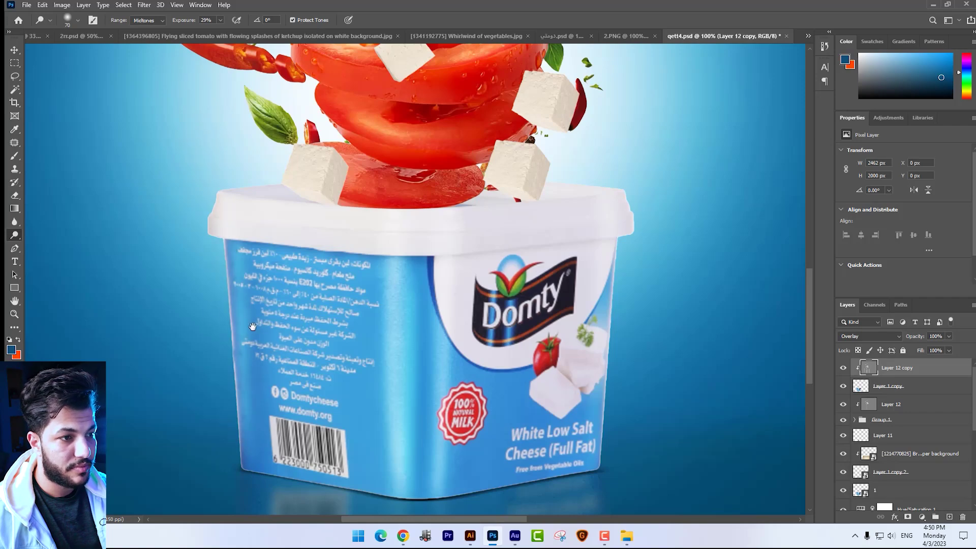
- Make Layer 12 the working layer after briefly selecting Layer 12 copy
scroll(252, 325, down, 3)
scroll(366, 316, up, 5)
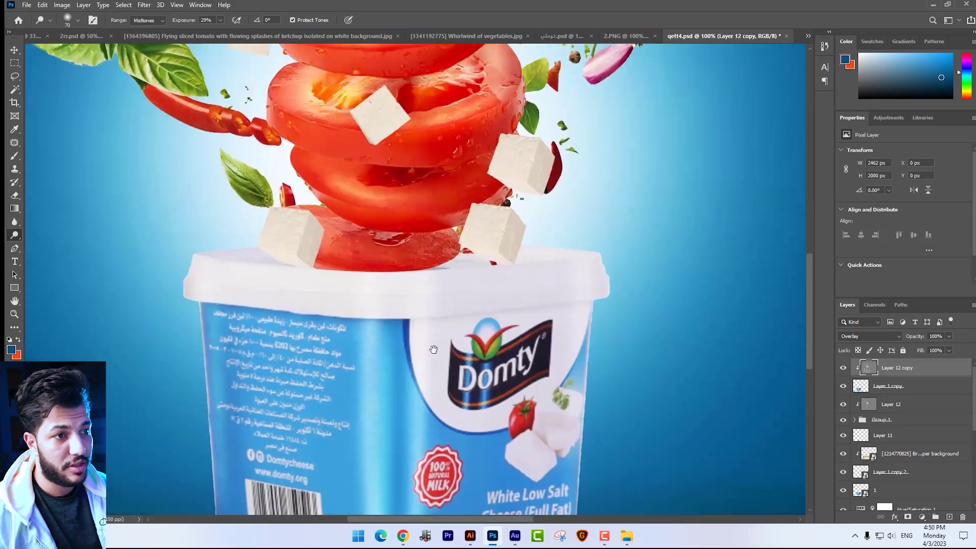
scroll(433, 349, up, 5)
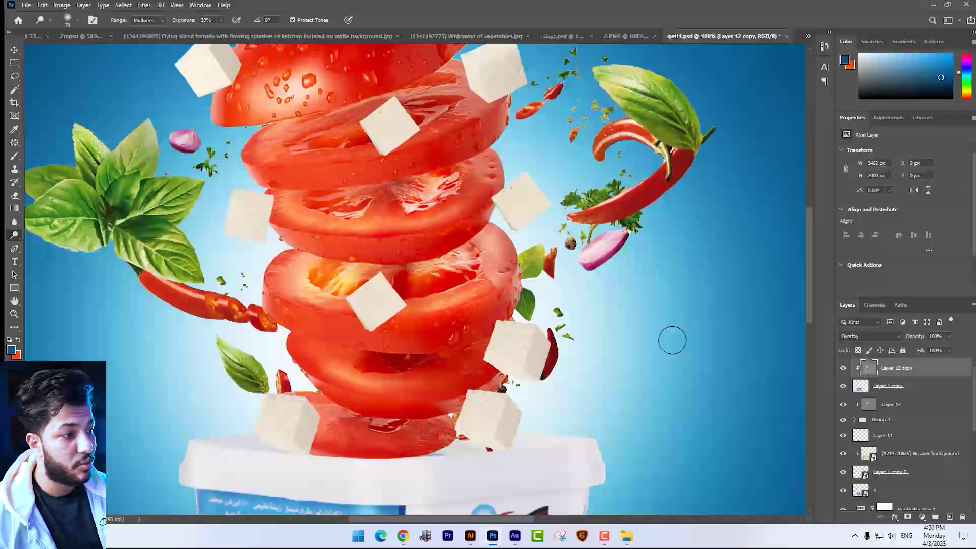
click(897, 406)
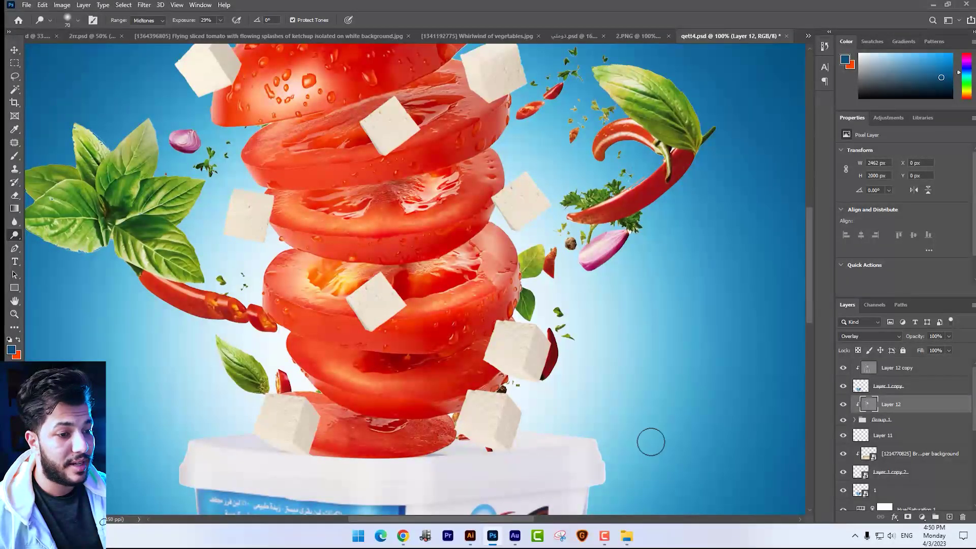
click(908, 369)
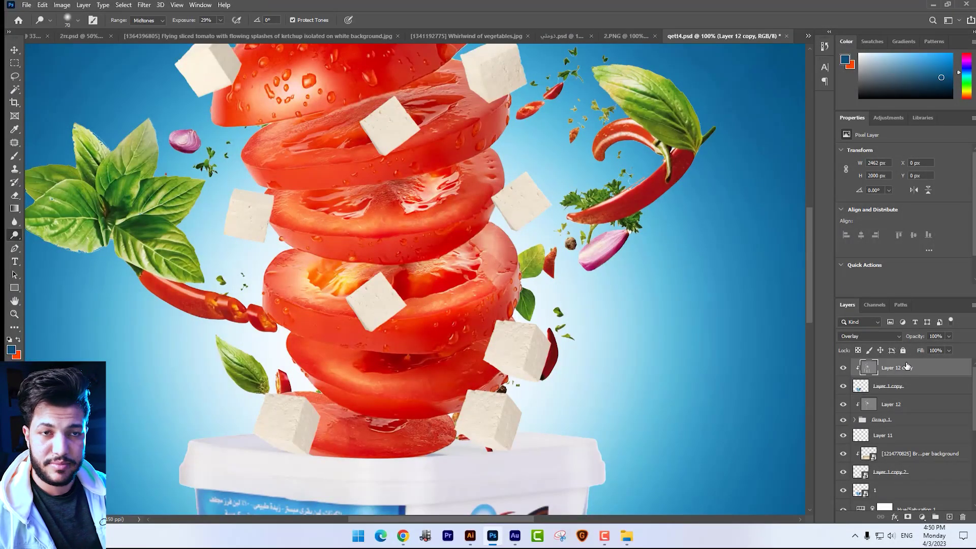
click(911, 410)
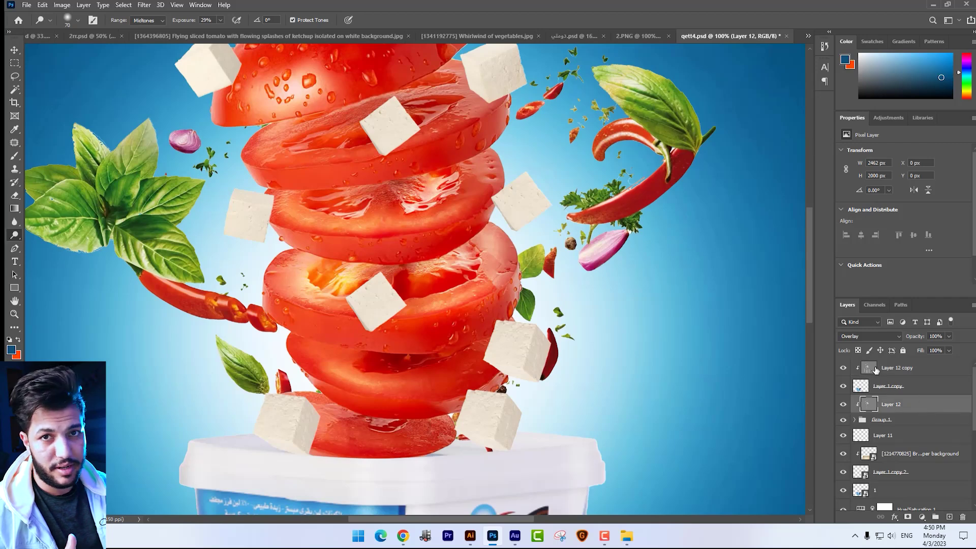
- Shrink the dodge brush while framing the tomato stack, zoomed out to the whole stack
drag(455, 218, 574, 255)
key(ctrl+minus)
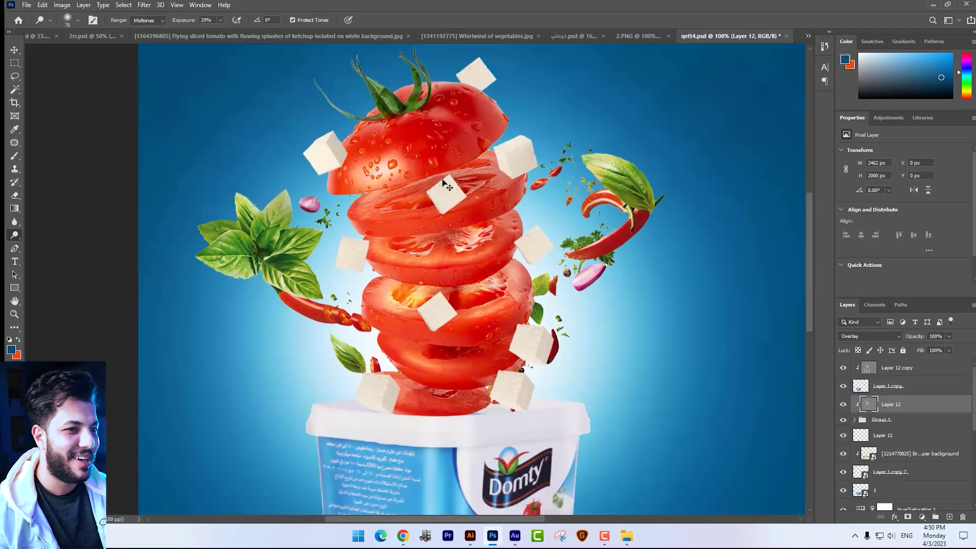
drag(447, 186, 435, 221)
key(ctrl+plus)
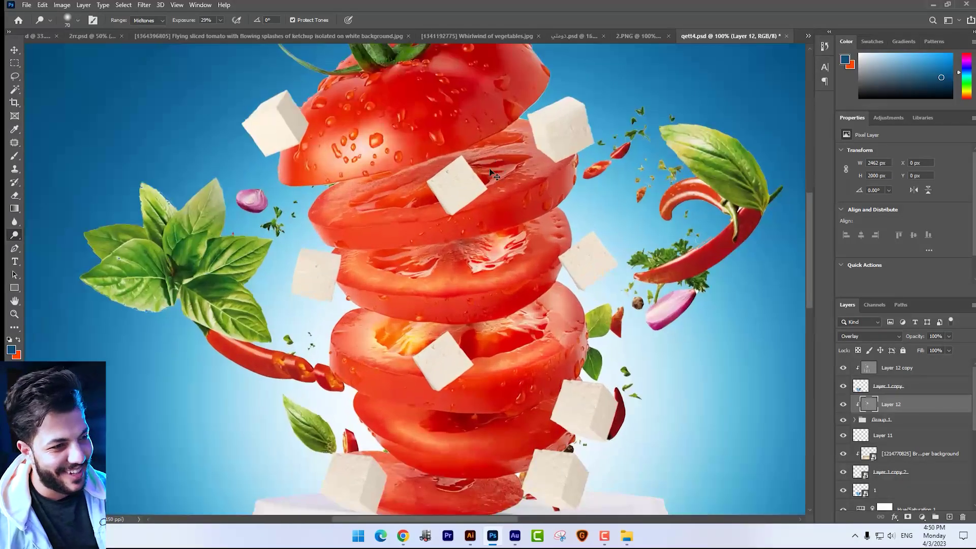
drag(540, 203, 544, 214)
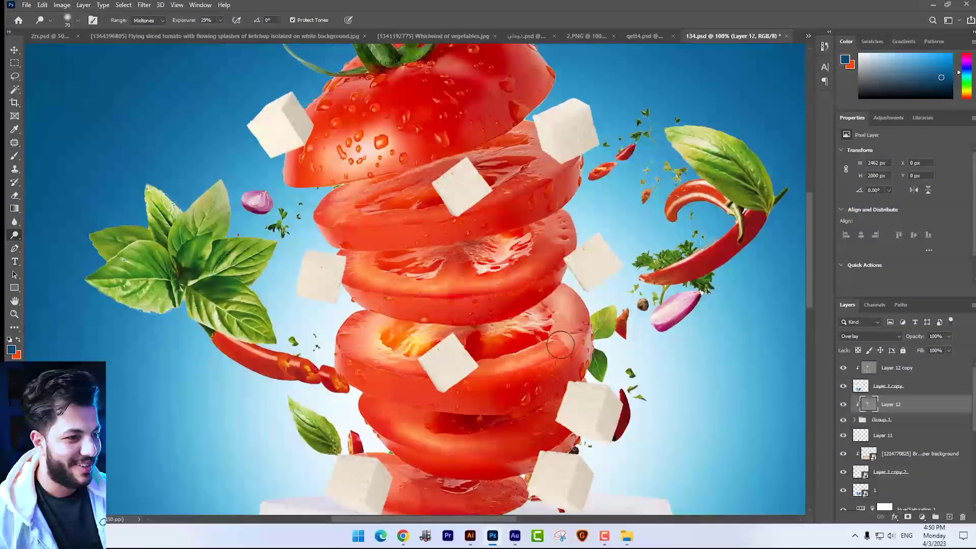
drag(526, 300, 522, 320)
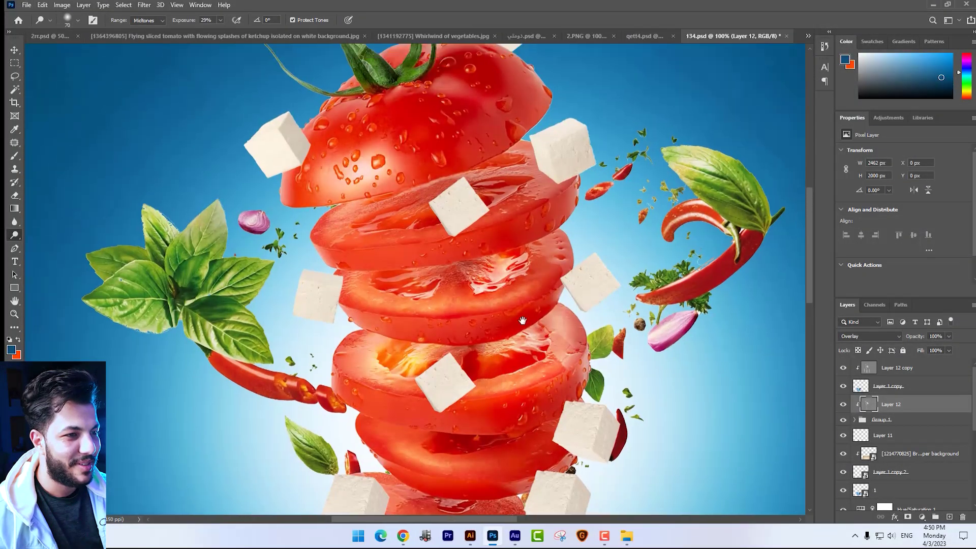
key(bracketleft)
key(bracketleft)
key(bracketleft)
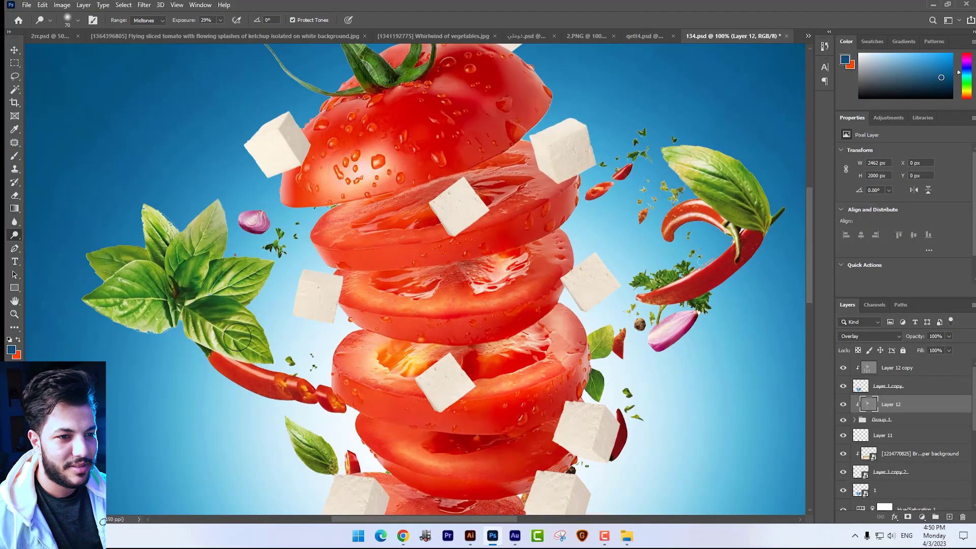
scroll(237, 325, down, 1)
scroll(237, 325, right, 1)
key(ctrl+minus)
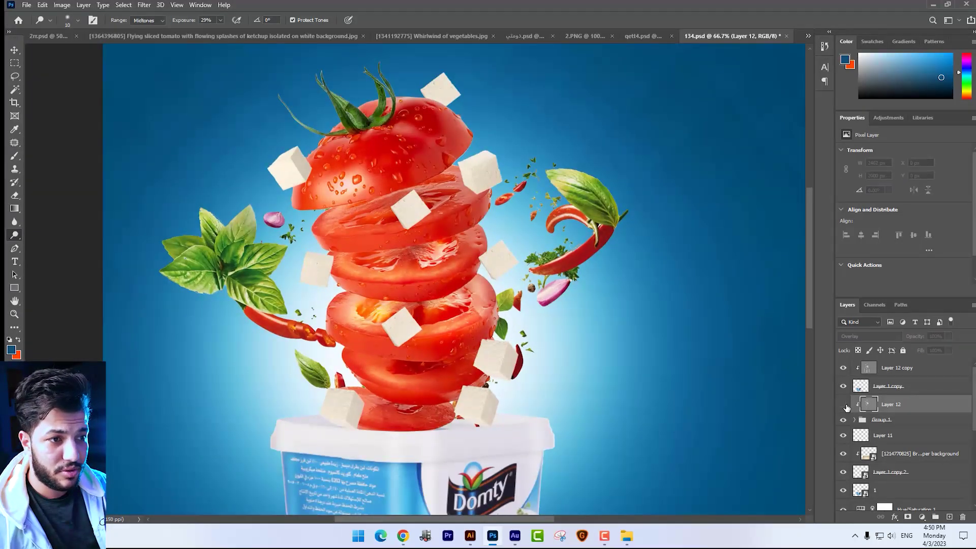
- Toggle Layer 12's visibility to compare the lightened tomatoes, resizing the brush in between
click(844, 404)
click(844, 404)
click(844, 405)
click(844, 404)
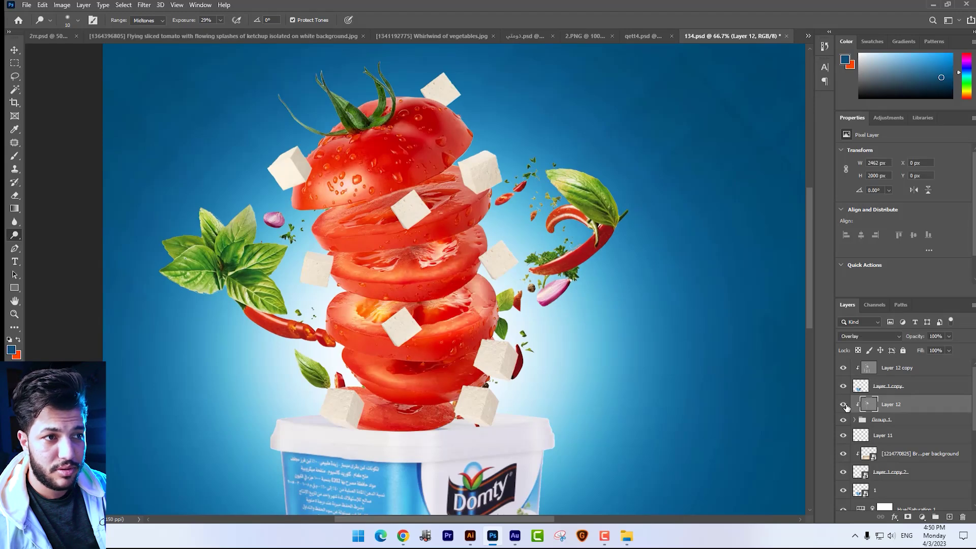
click(844, 404)
right_click(679, 336)
drag(666, 343, 678, 342)
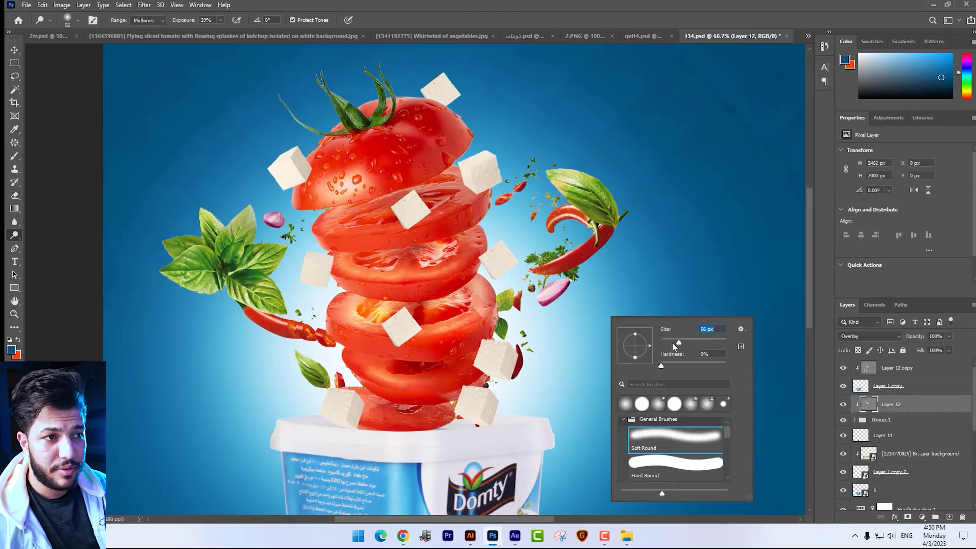
key(Return)
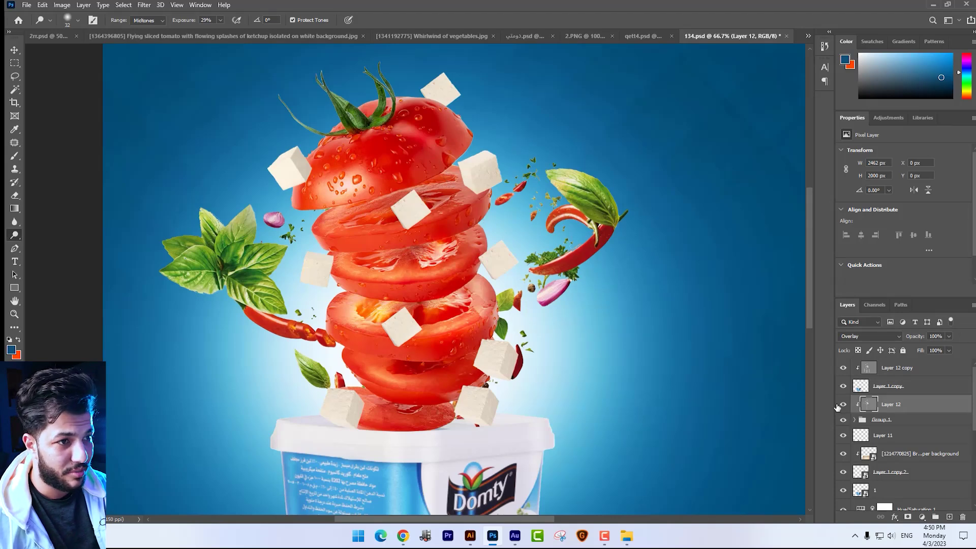
click(844, 404)
scroll(592, 283, down, 1)
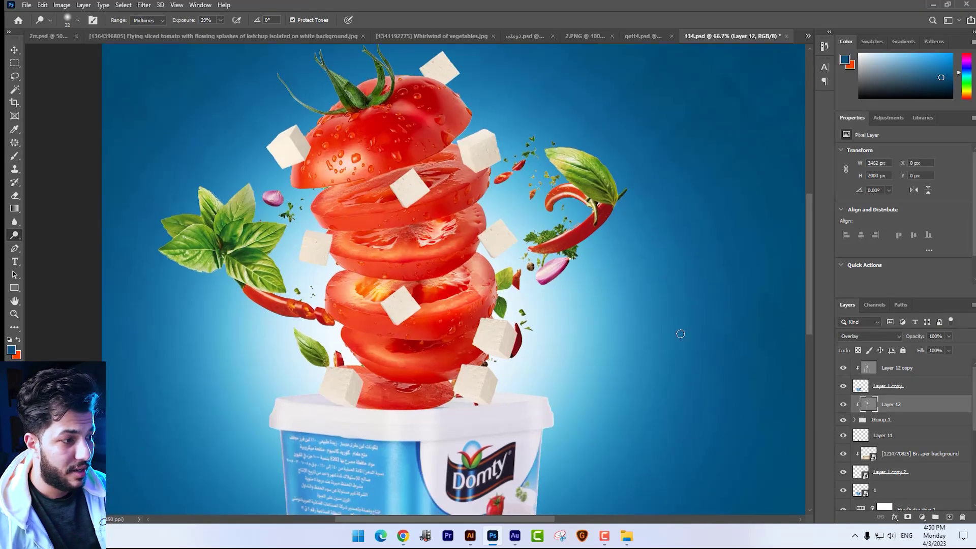
- Switch to the Burn Tool with exposure lowered to 29%
right_click(14, 235)
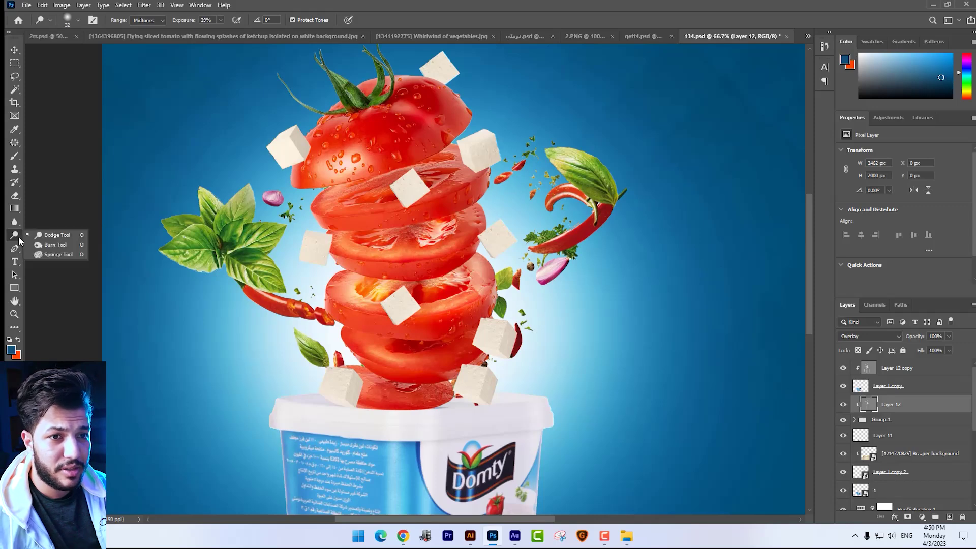
click(49, 246)
click(223, 20)
click(215, 31)
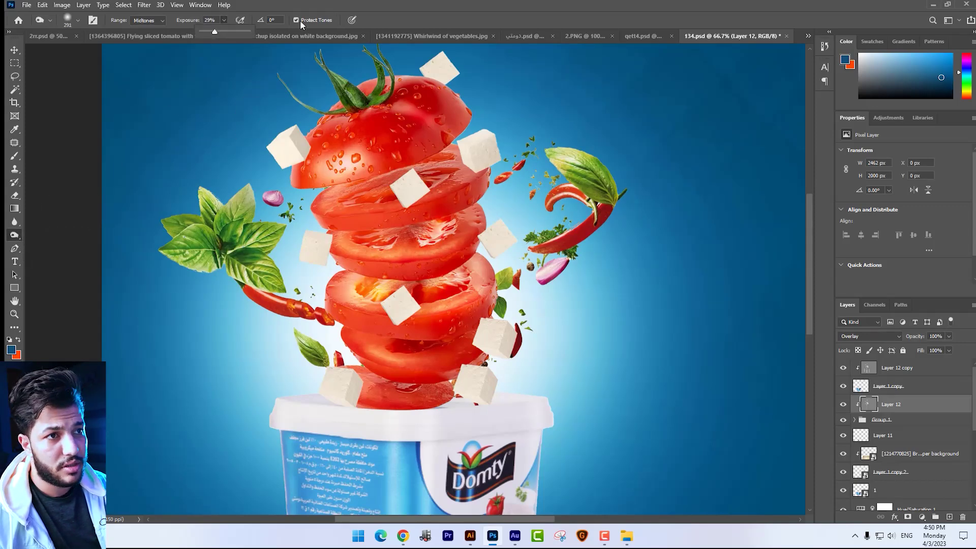
- Set the burn brush to 136 px and frame the whole tomato stack above the Domty tub
right_click(491, 153)
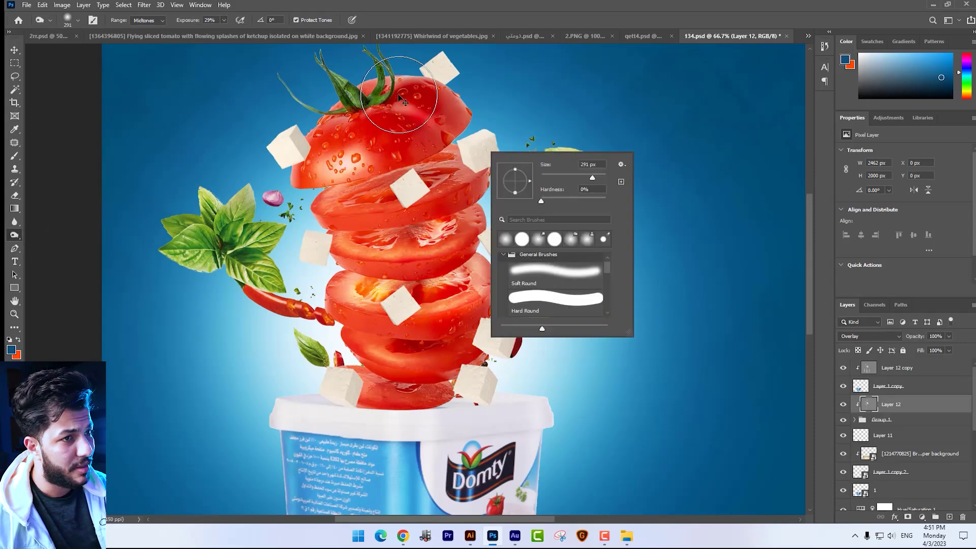
scroll(413, 137, up, 1)
right_click(540, 279)
click(628, 305)
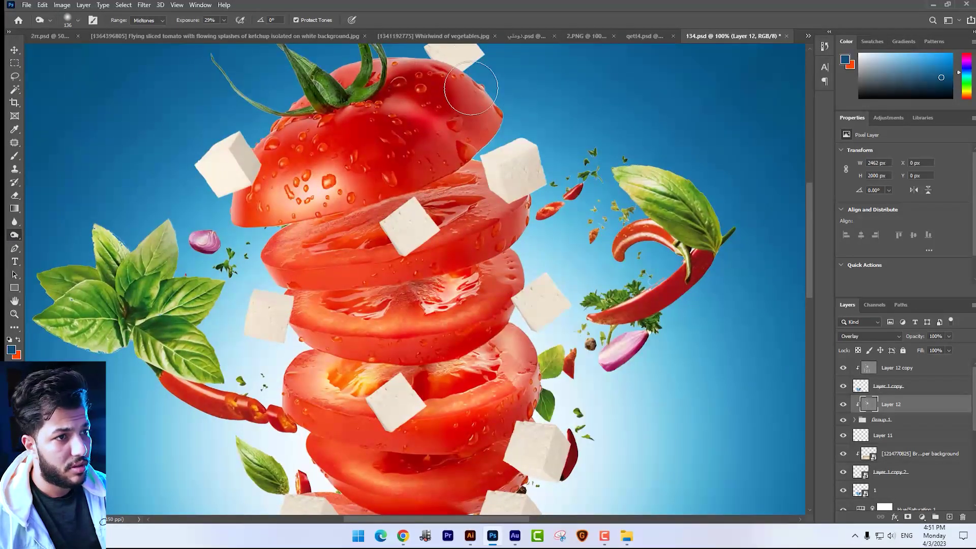
drag(498, 140, 457, 101)
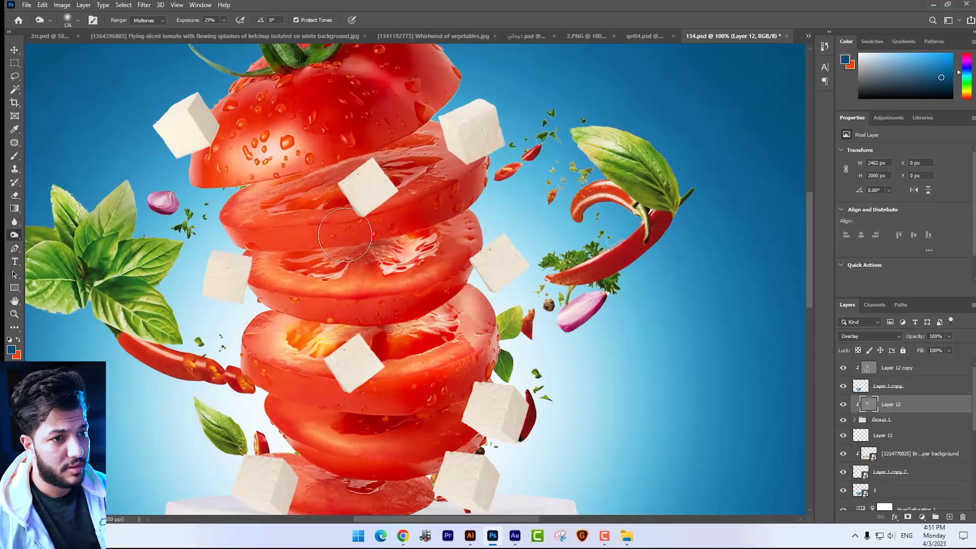
drag(387, 181, 393, 141)
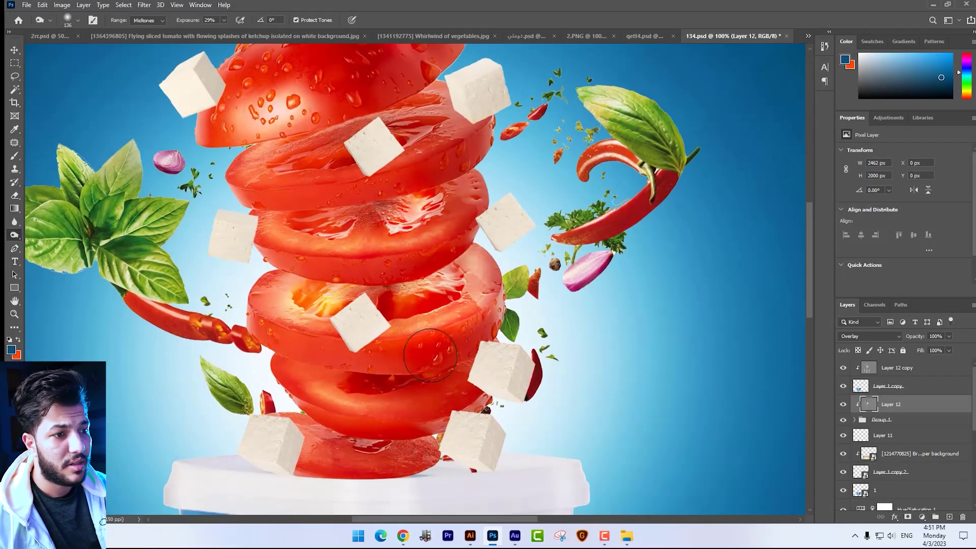
drag(243, 320, 193, 233)
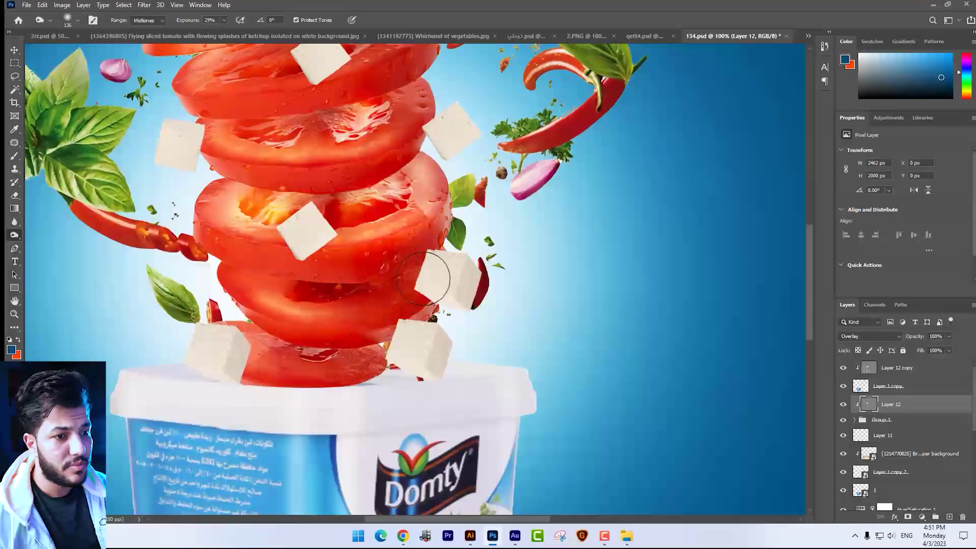
key(ctrl+minus)
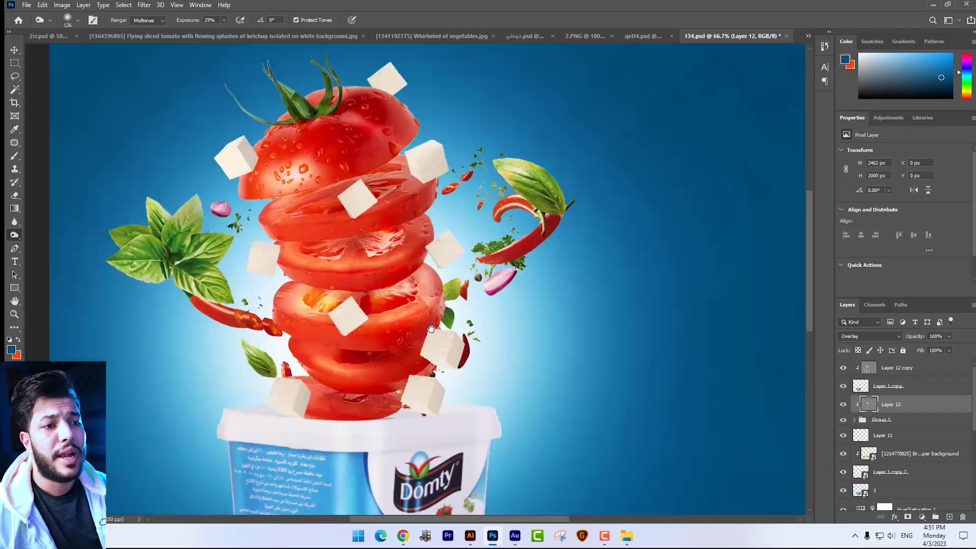
drag(433, 319, 448, 293)
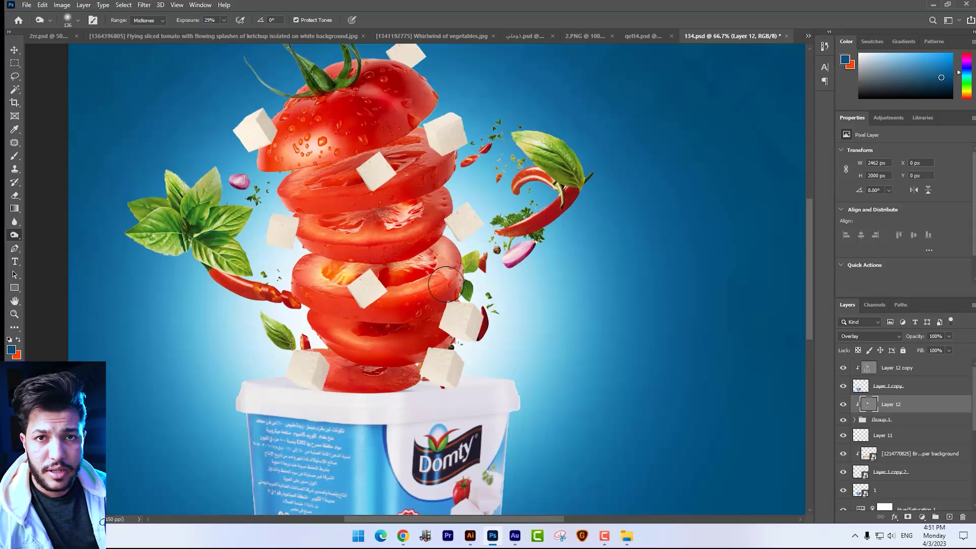
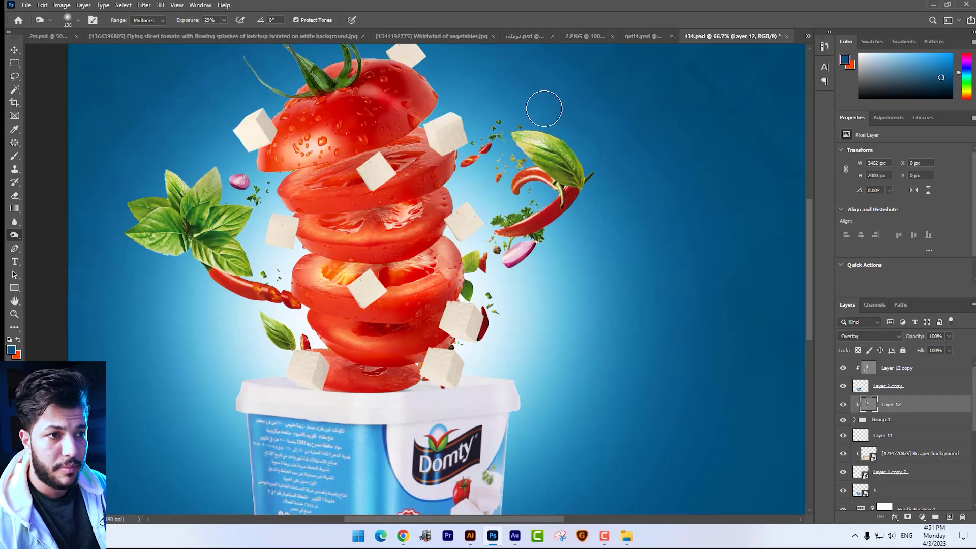
- Dodge-brighten the middle tomato slice on Layer 12, then select Layer 12 copy
drag(411, 172, 418, 212)
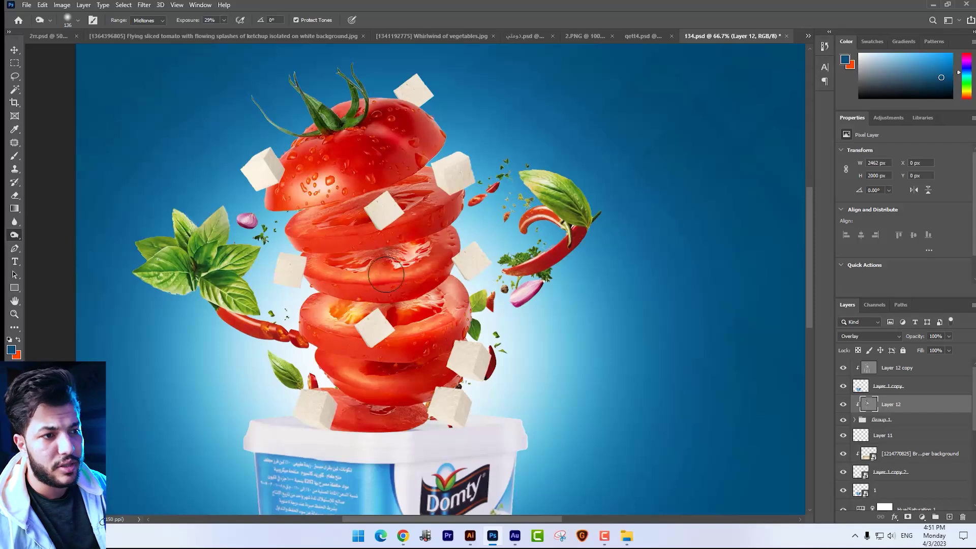
drag(385, 274, 440, 264)
drag(427, 338, 420, 303)
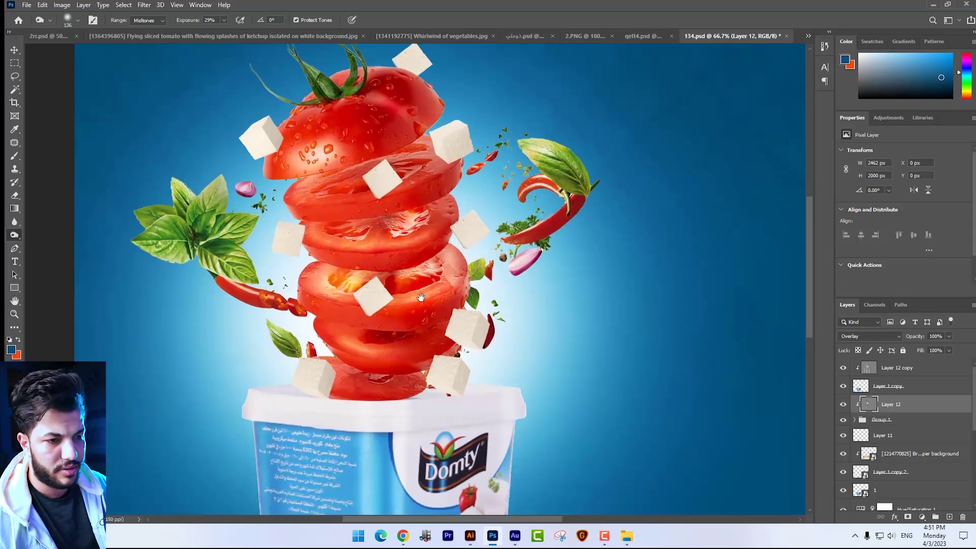
mouse_move(422, 351)
mouse_down()
mouse_move(386, 284)
mouse_move(389, 264)
mouse_up()
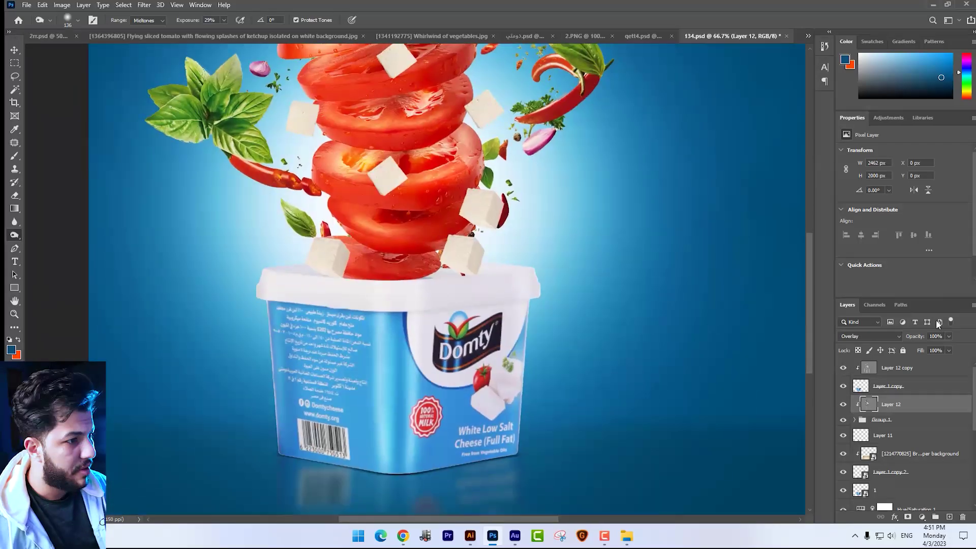
click(911, 370)
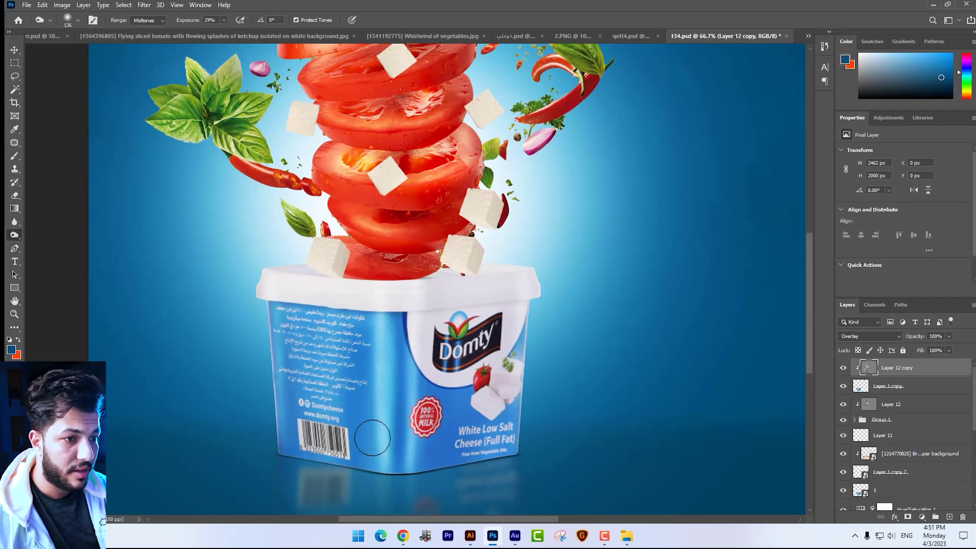
- Use the Burn tool at 200% zoom to darken the Domty logo's blue stripes
scroll(478, 375, up, 5)
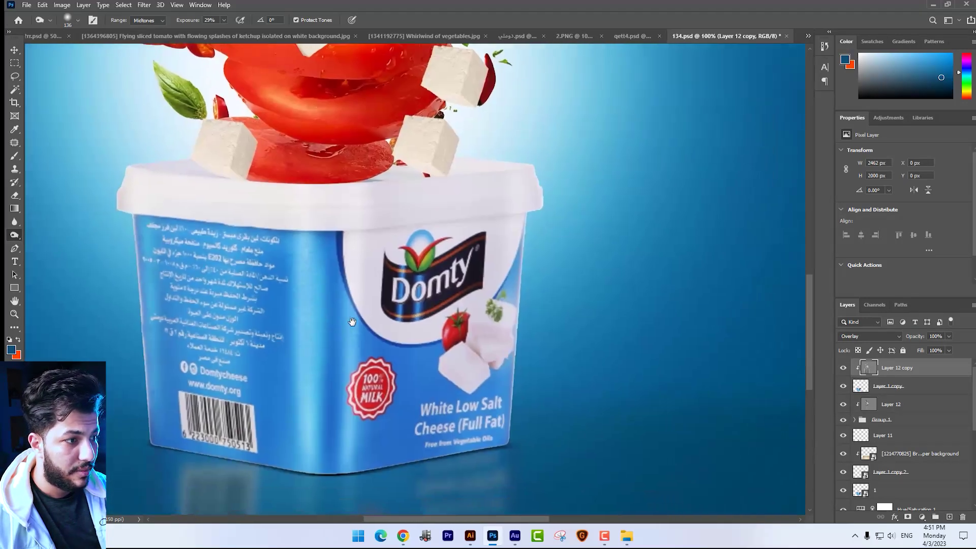
right_click(14, 235)
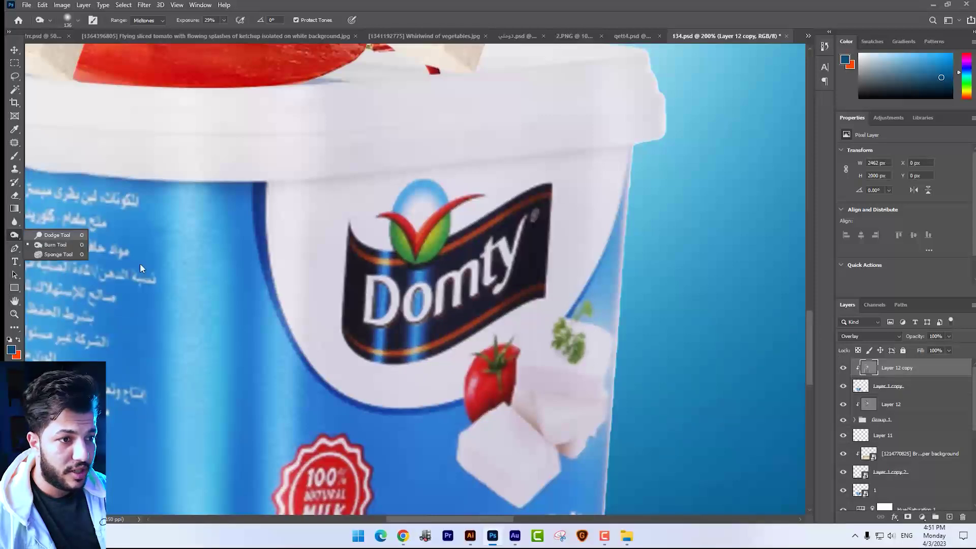
click(50, 247)
right_click(526, 334)
click(411, 359)
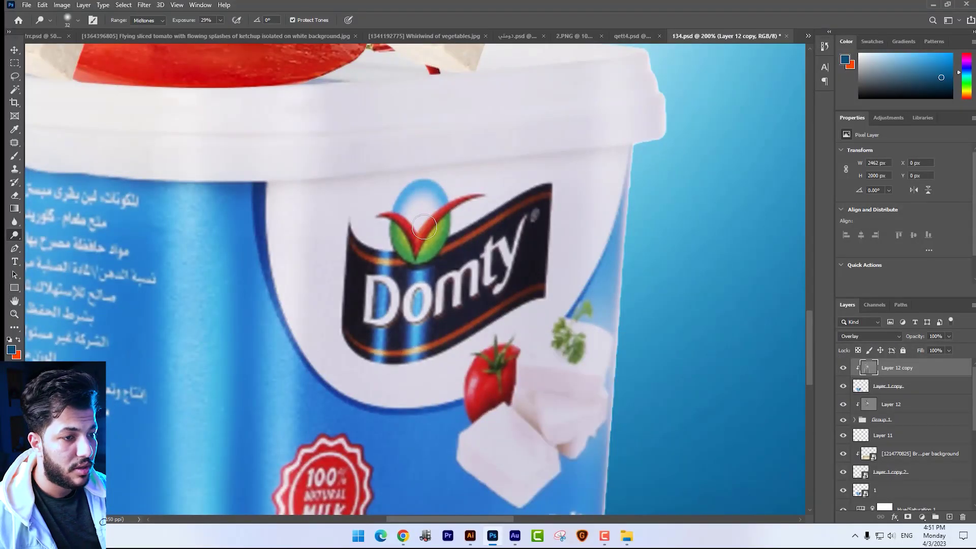
scroll(423, 225, down, 5)
scroll(422, 226, down, 2)
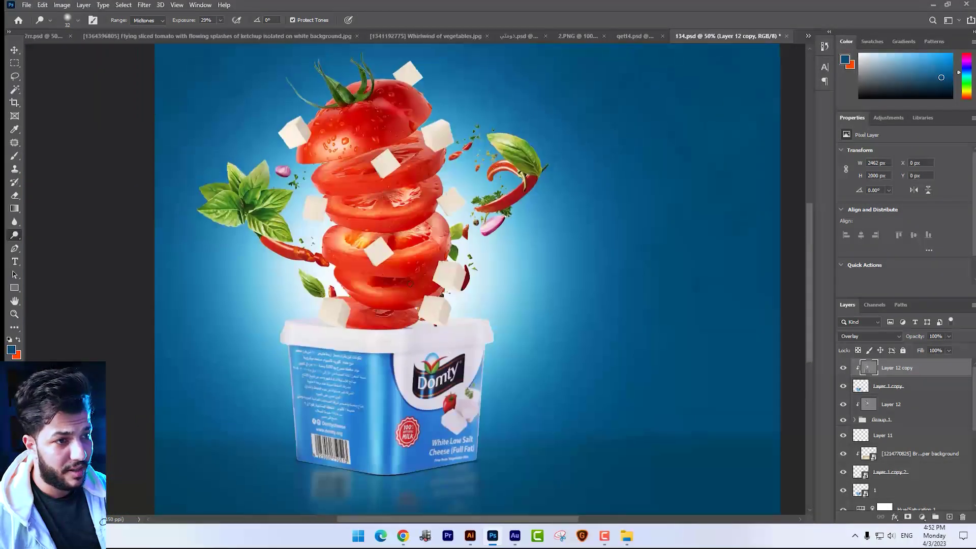
scroll(411, 283, down, 2)
scroll(411, 283, up, 1)
drag(508, 306, 527, 299)
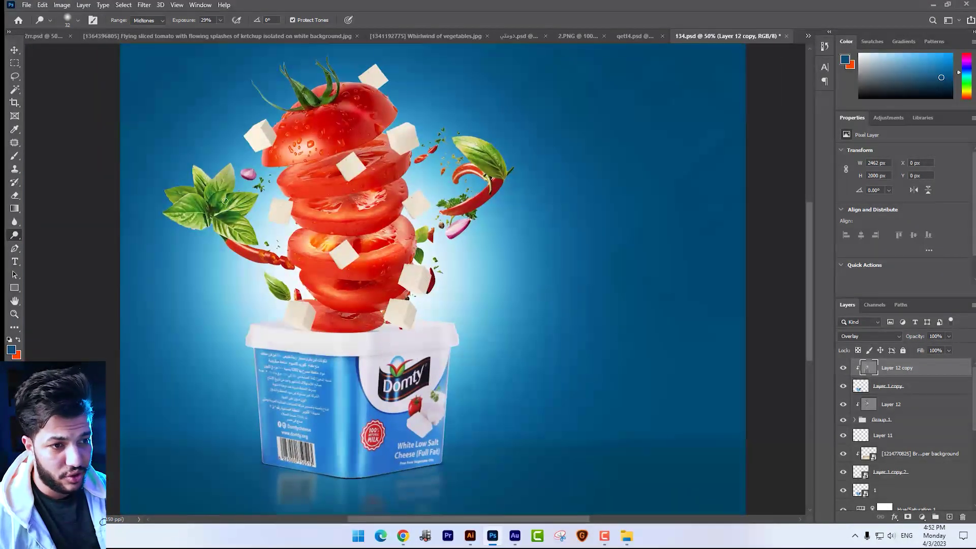
- Select Layer 12 and add a Selective Color adjustment layer above it
key(v)
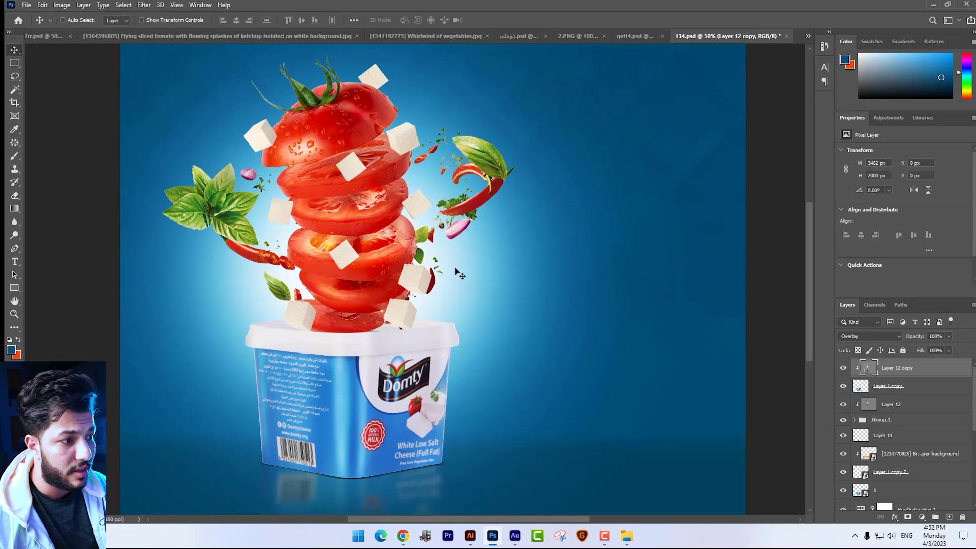
click(897, 407)
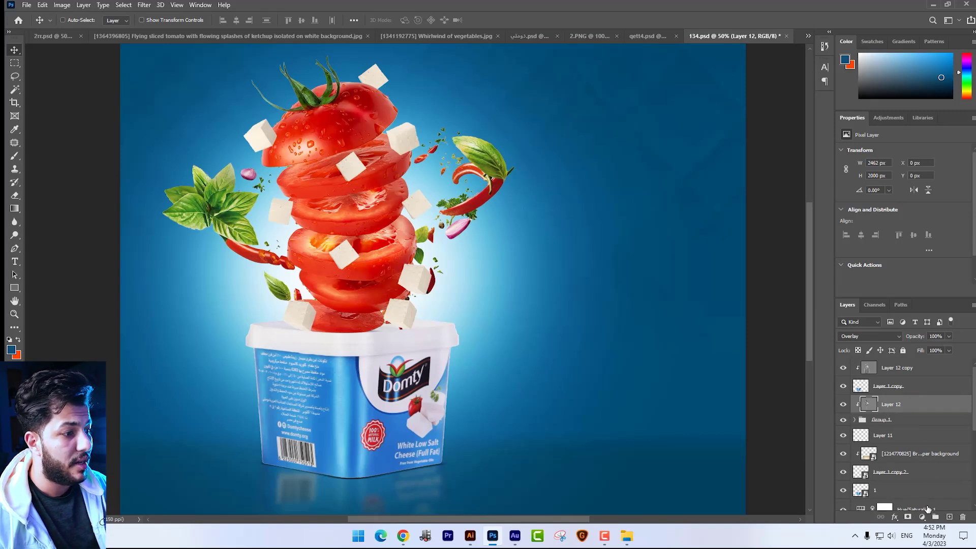
click(922, 517)
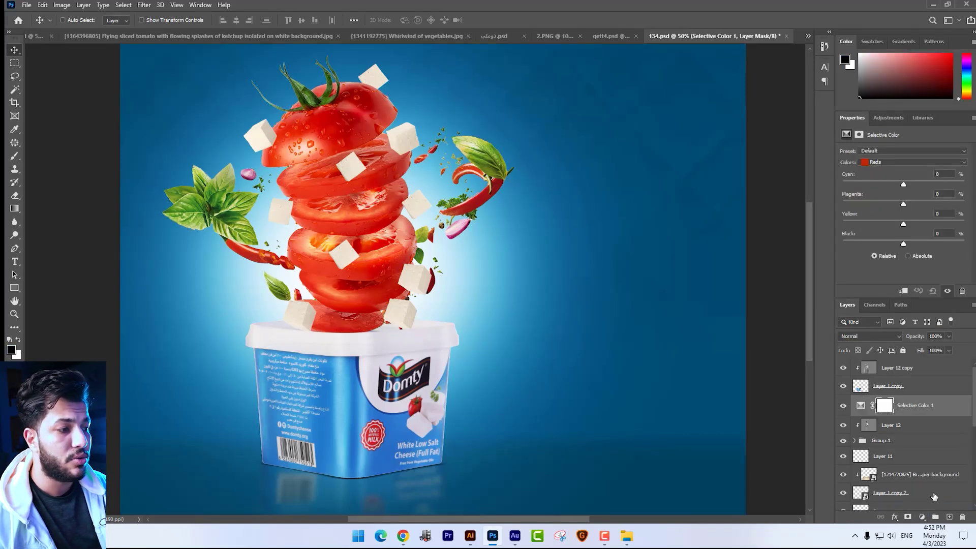
- Clip Selective Color 1 to Layer 12, tune Reds, and adjust Yellows' cyan, magenta and black
key(ctrl+alt+g)
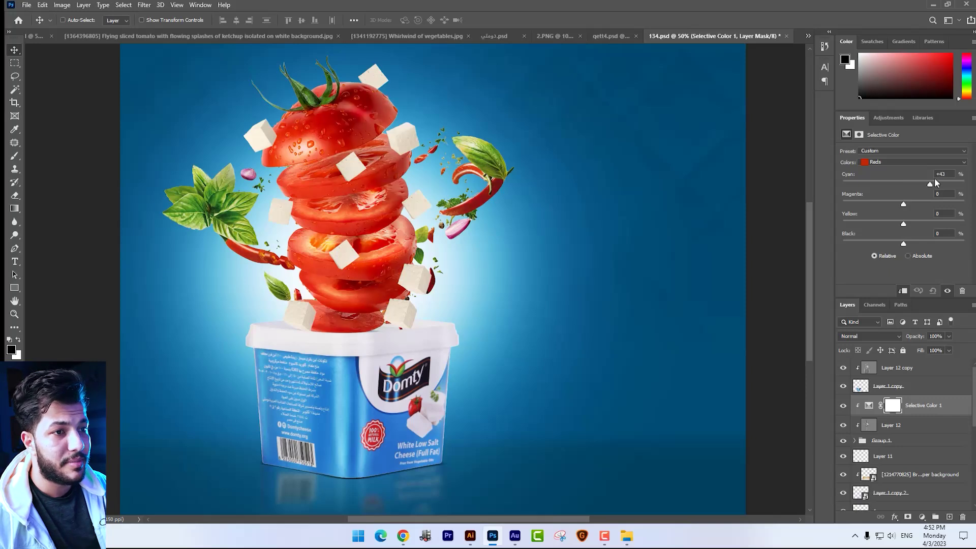
mouse_move(911, 203)
mouse_down()
mouse_move(903, 210)
mouse_move(927, 224)
mouse_up()
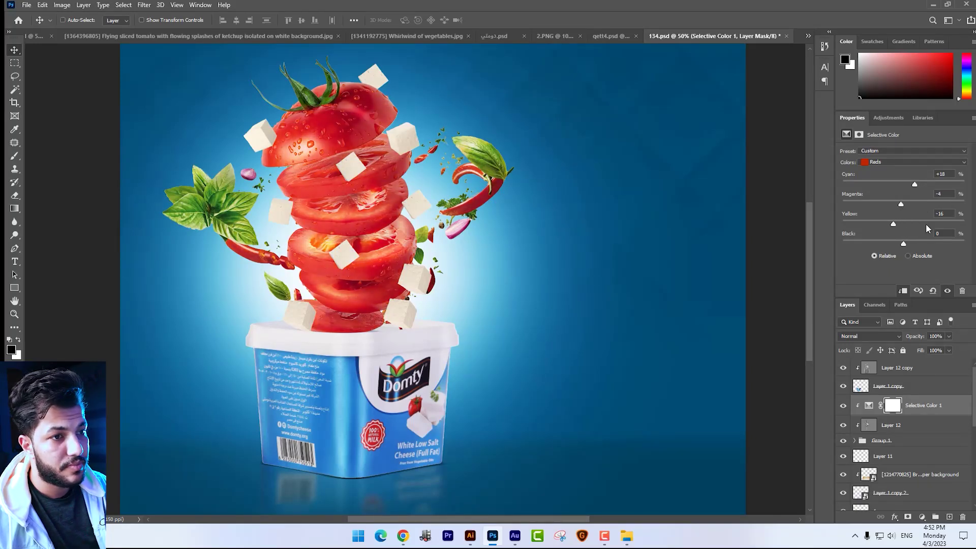
click(913, 161)
click(895, 173)
drag(903, 184, 947, 181)
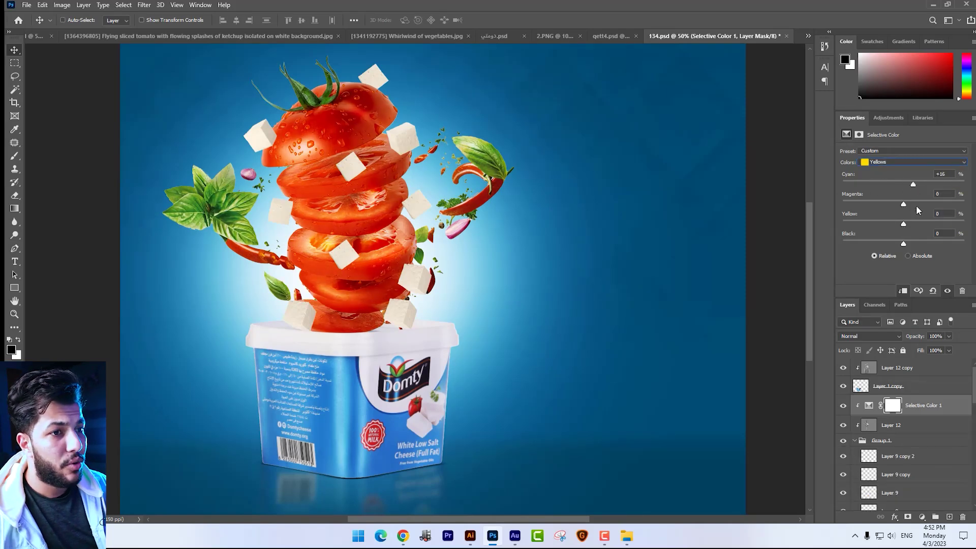
drag(903, 206, 890, 212)
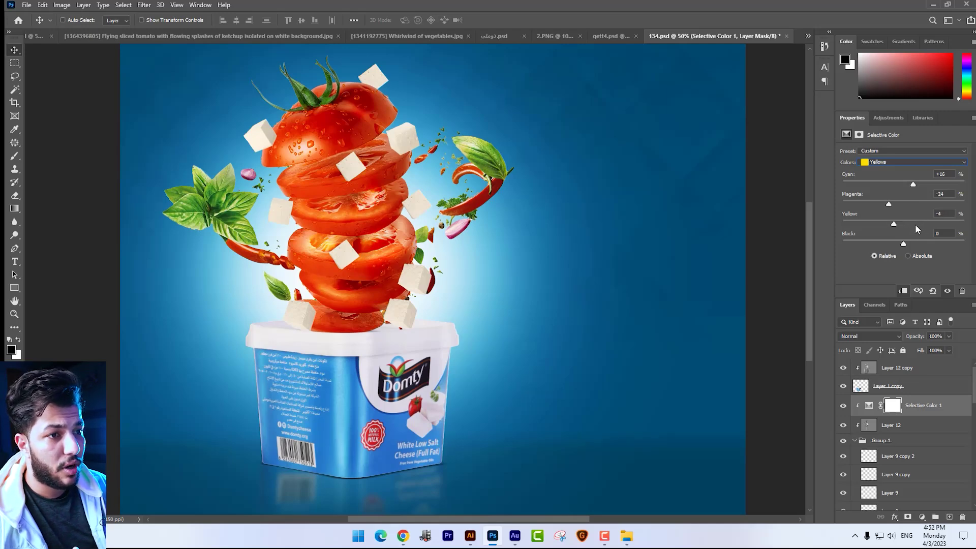
drag(910, 244, 892, 244)
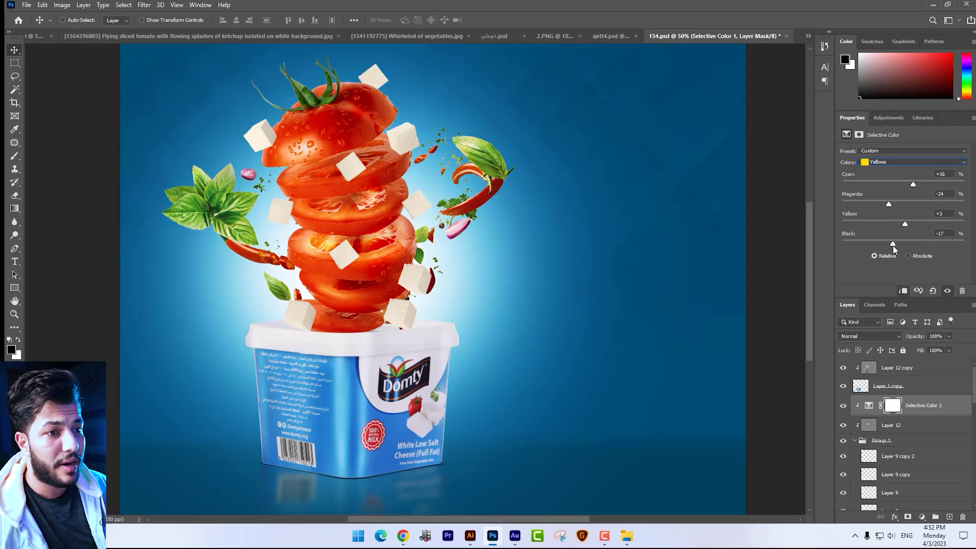
- Set Greens to maximum cyan, slightly more magenta and less yellow
click(907, 163)
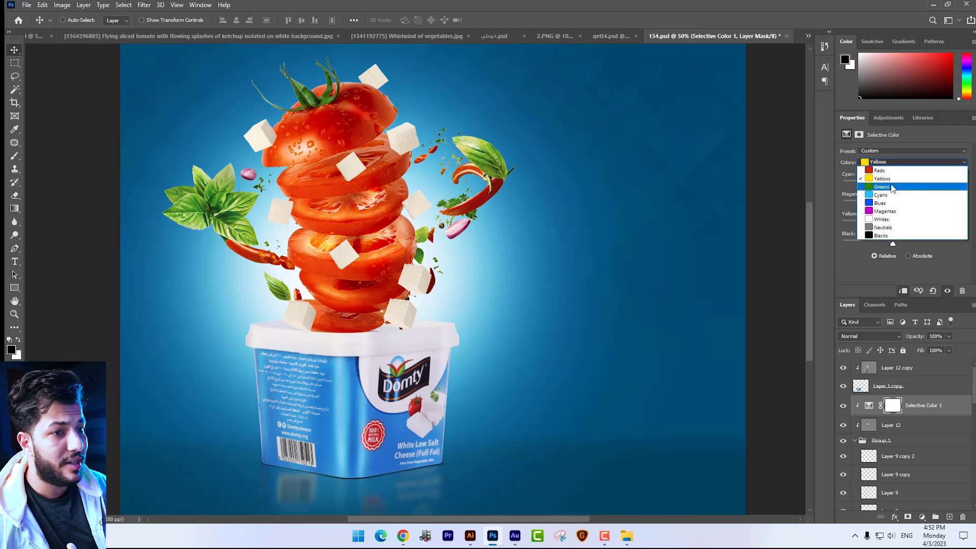
click(894, 171)
drag(960, 187, 972, 185)
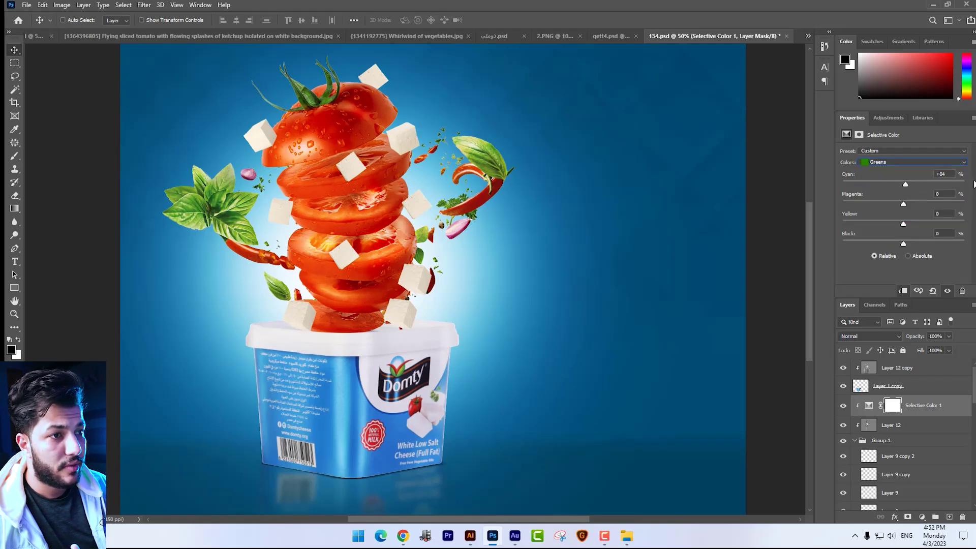
click(907, 203)
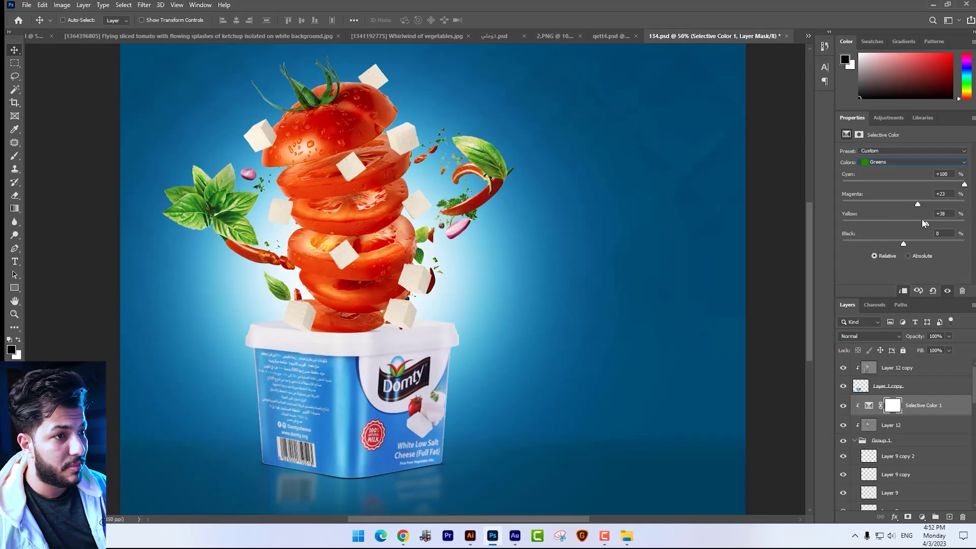
drag(925, 222, 919, 224)
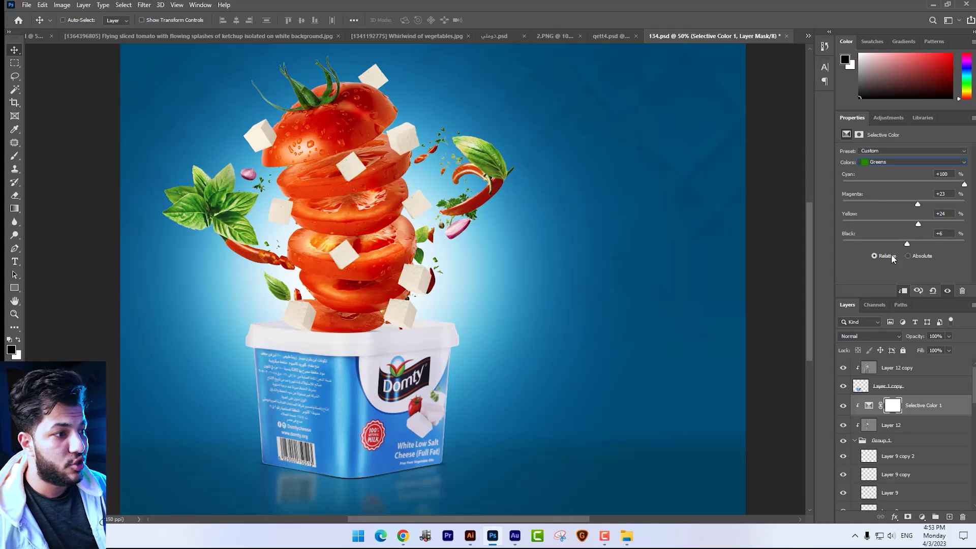
- Pull cyan and magenta out of the Whites range
click(865, 162)
click(886, 196)
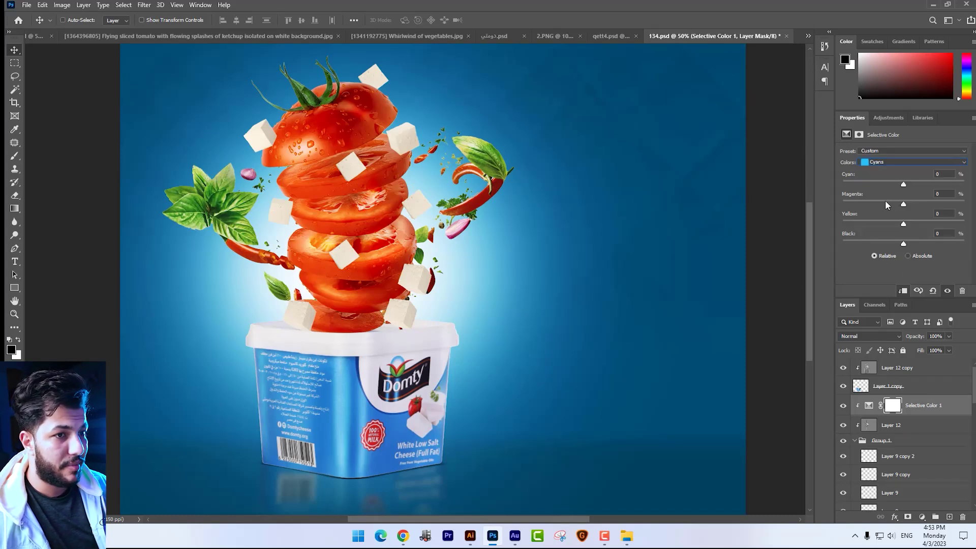
click(887, 163)
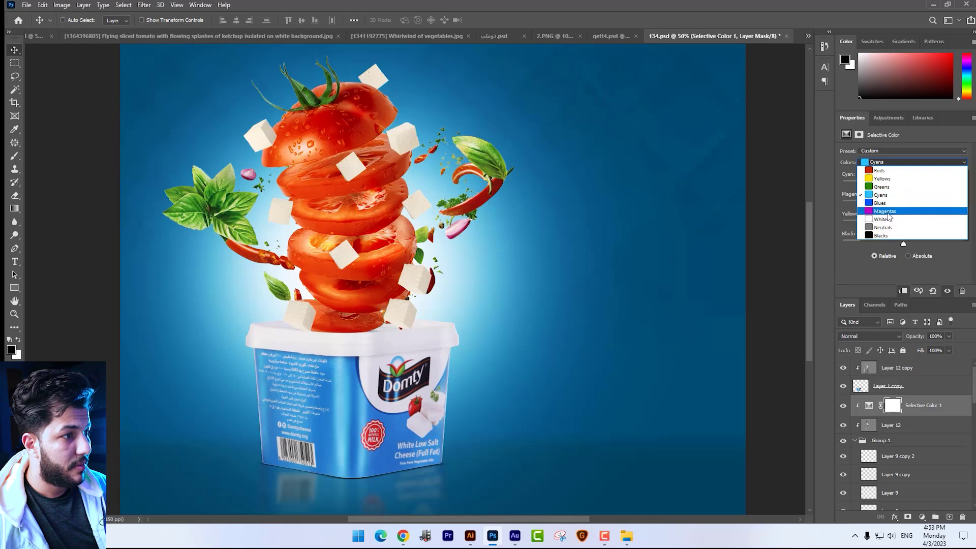
click(887, 220)
drag(938, 184, 816, 193)
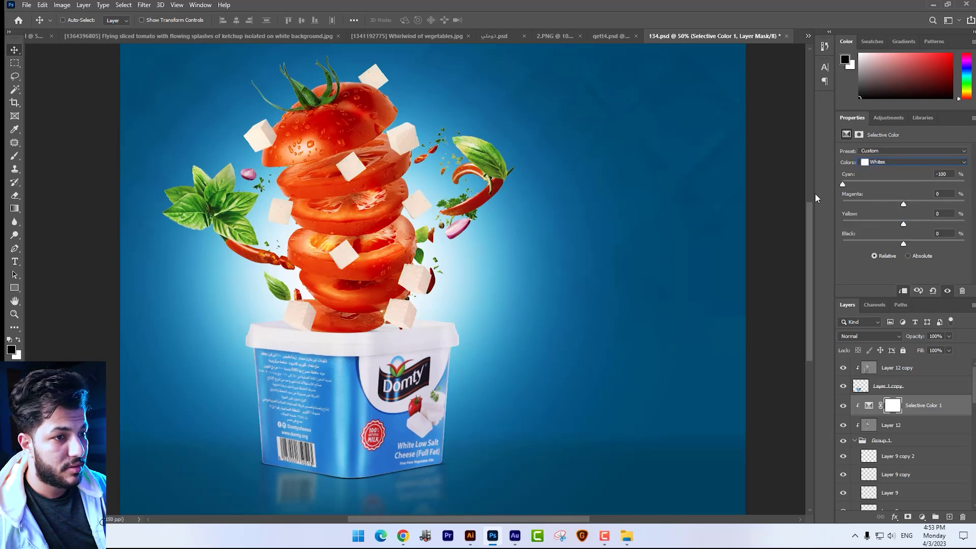
mouse_move(903, 204)
mouse_down()
mouse_move(947, 208)
mouse_move(894, 209)
mouse_up()
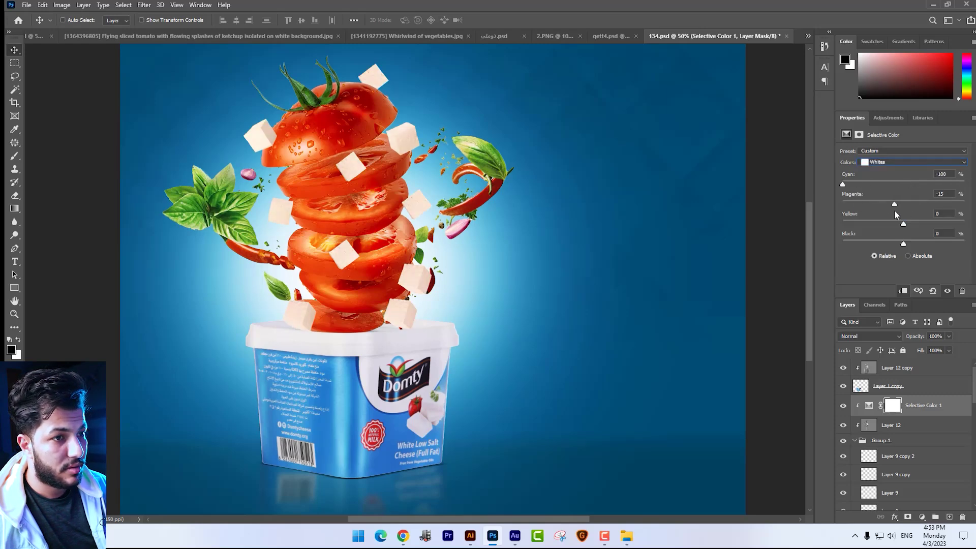
- Give Neutrals slightly more cyan and magenta and less black, then compare before/after
click(898, 162)
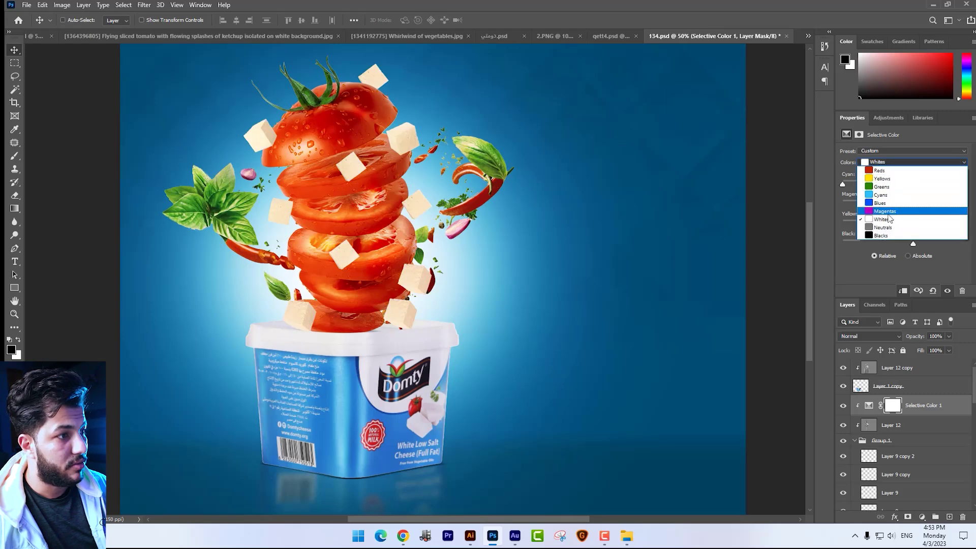
click(887, 227)
mouse_move(880, 184)
mouse_down()
mouse_move(909, 184)
mouse_move(903, 225)
mouse_move(905, 205)
mouse_up()
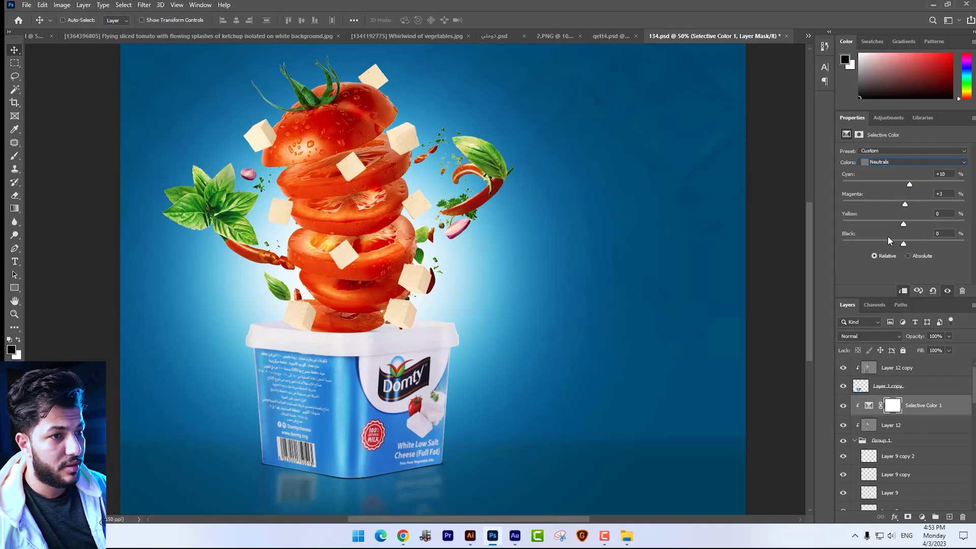
drag(904, 243, 899, 243)
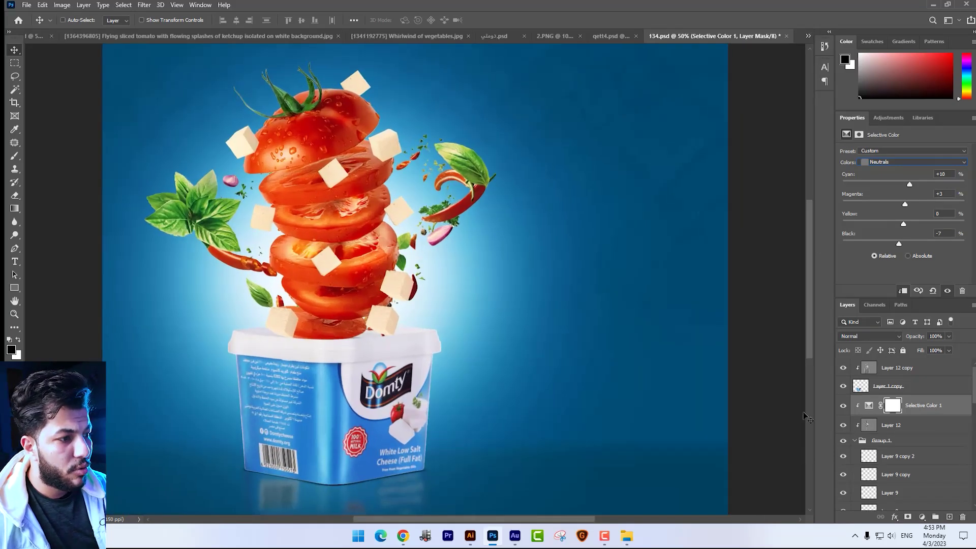
click(843, 405)
click(843, 405)
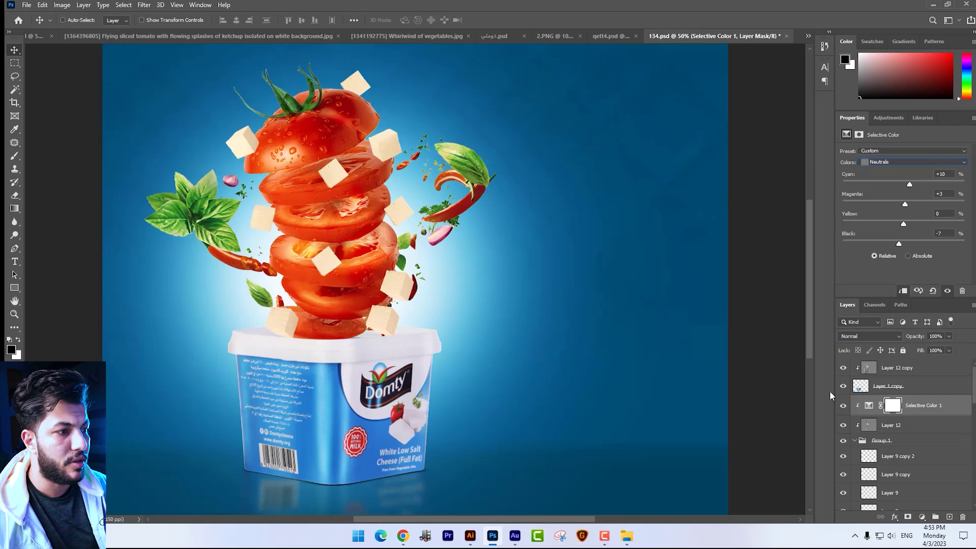
- Add a Selective Color adjustment above the Layer 12 copy layer
click(921, 375)
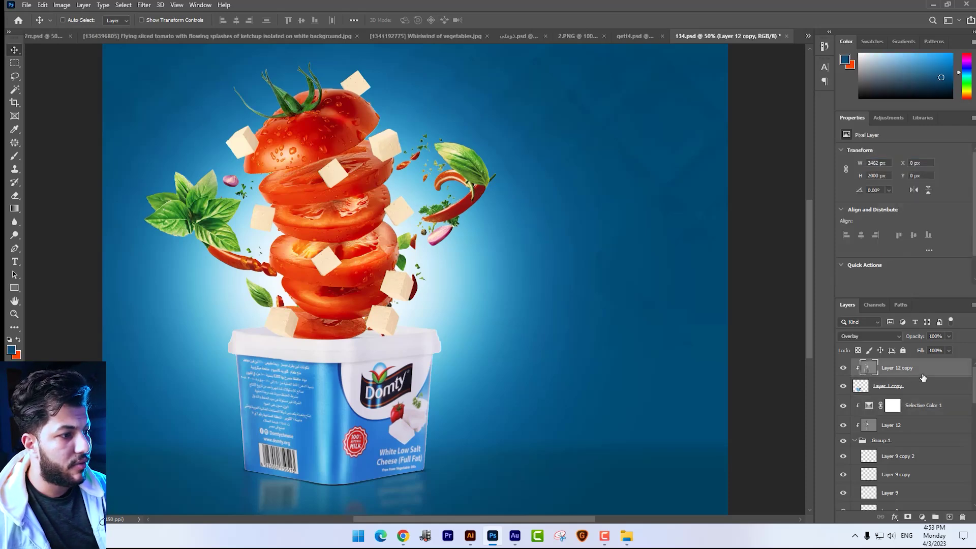
click(922, 517)
click(879, 509)
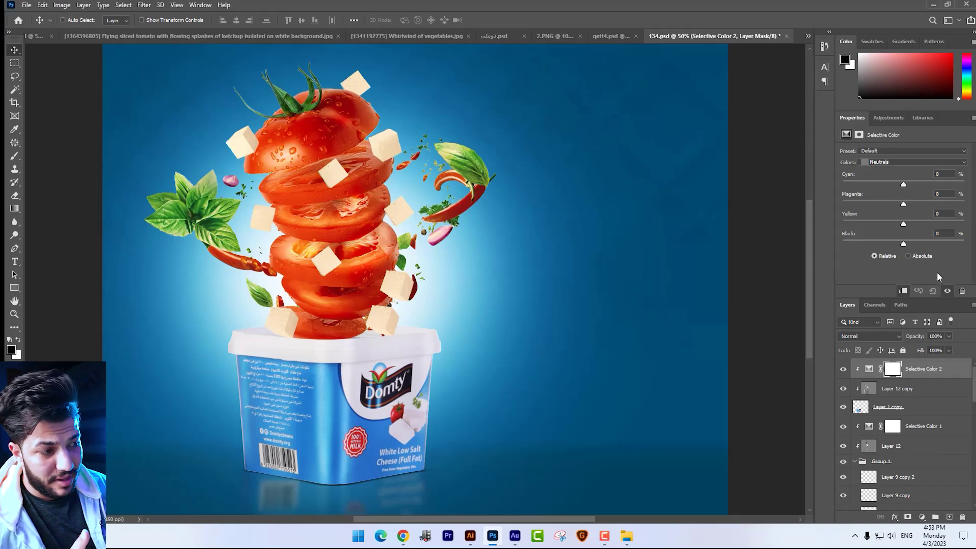
key(ctrl)
scroll(975, 390, down, 1)
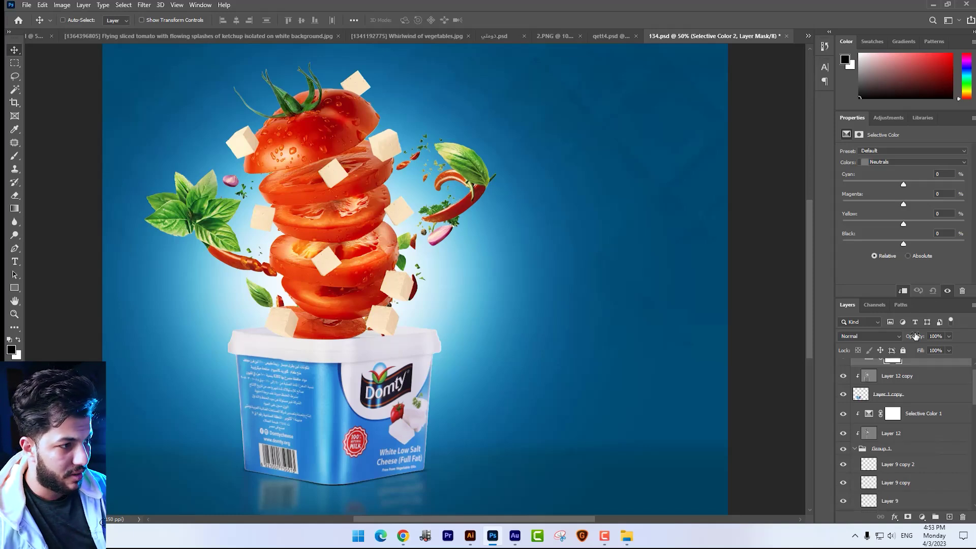
scroll(925, 364, up, 1)
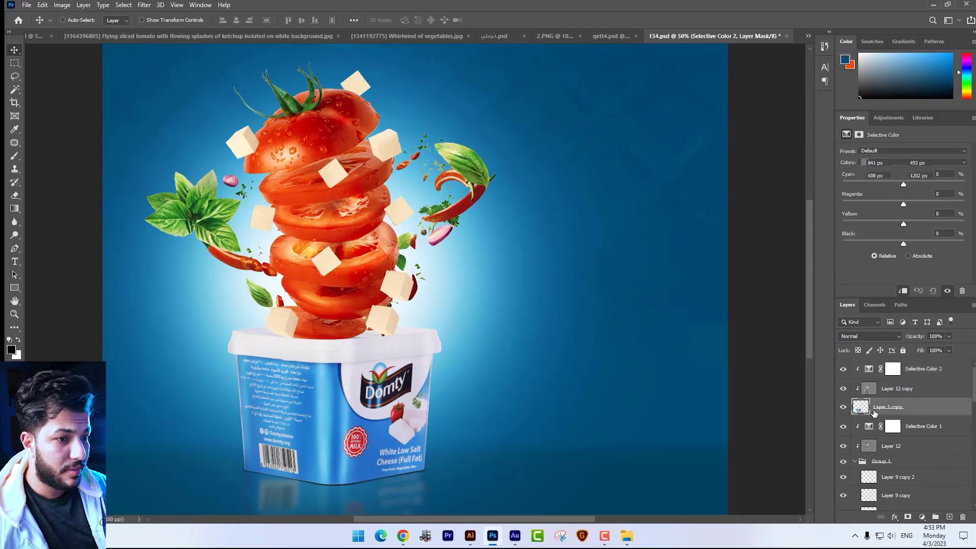
- Restack Layer 1 copy, undoing trial moves, so it sits above Selective Color 1
click(871, 410)
drag(591, 432, 553, 447)
key(ctrl+z)
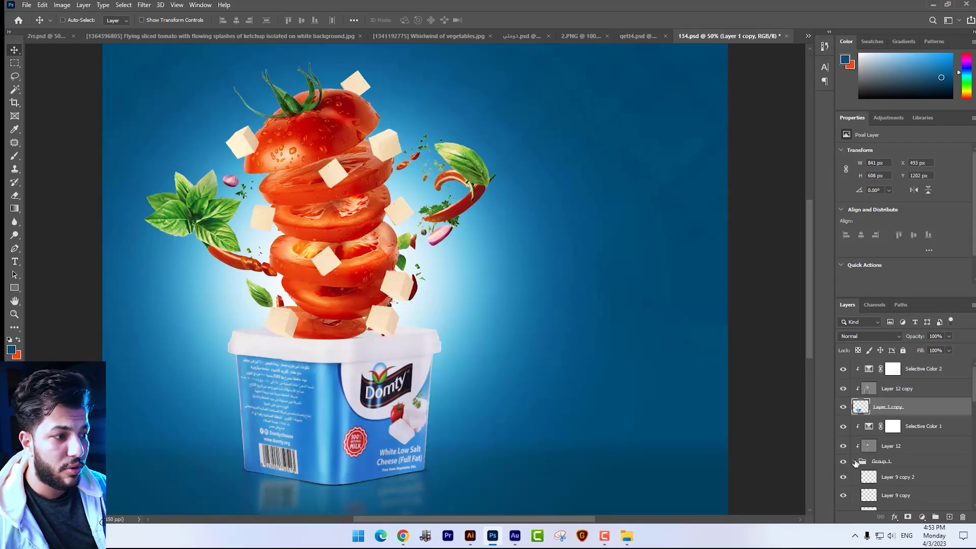
drag(904, 416, 884, 461)
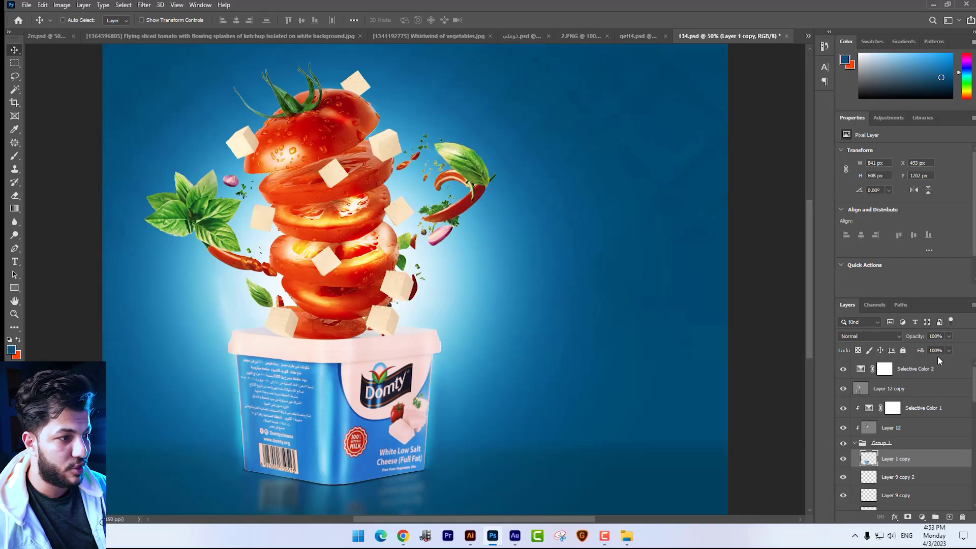
click(842, 369)
click(848, 389)
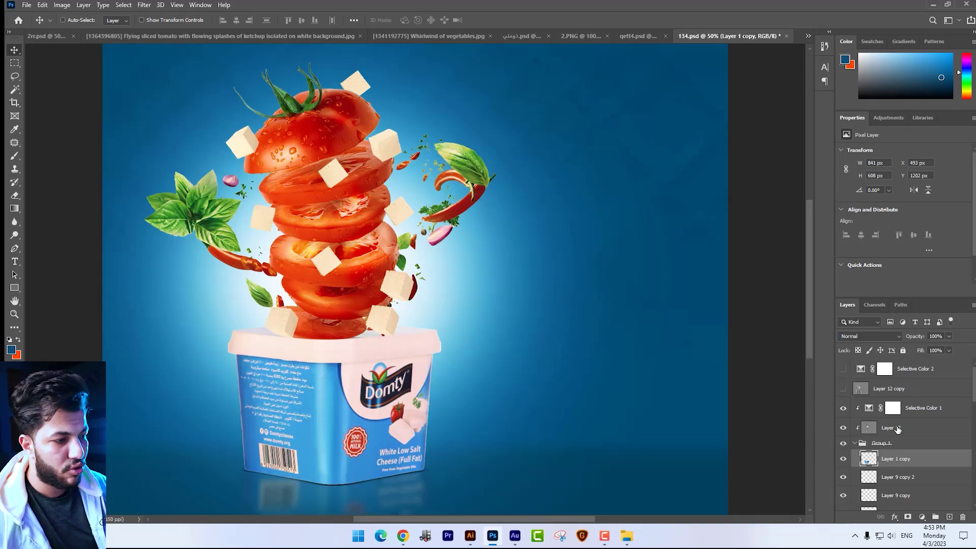
key(ctrl+z)
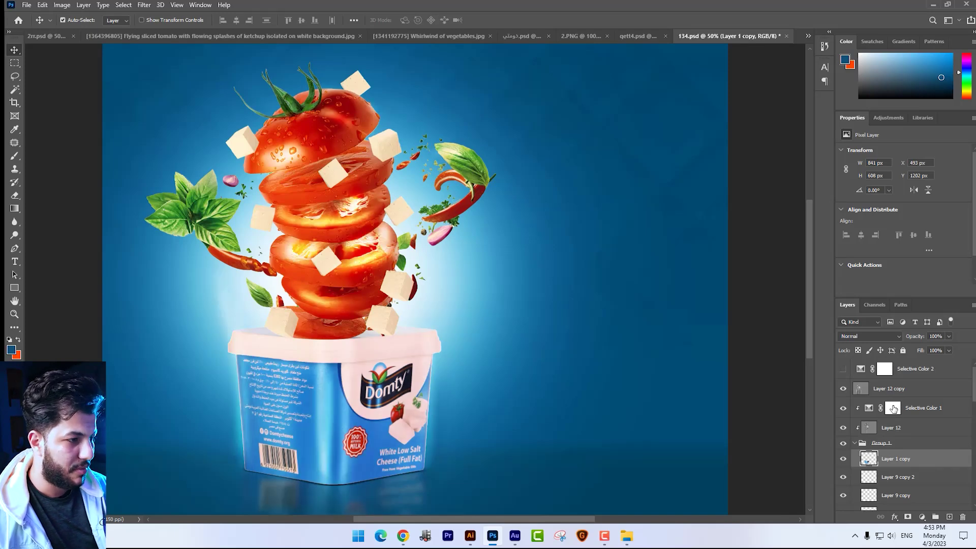
drag(894, 408, 893, 409)
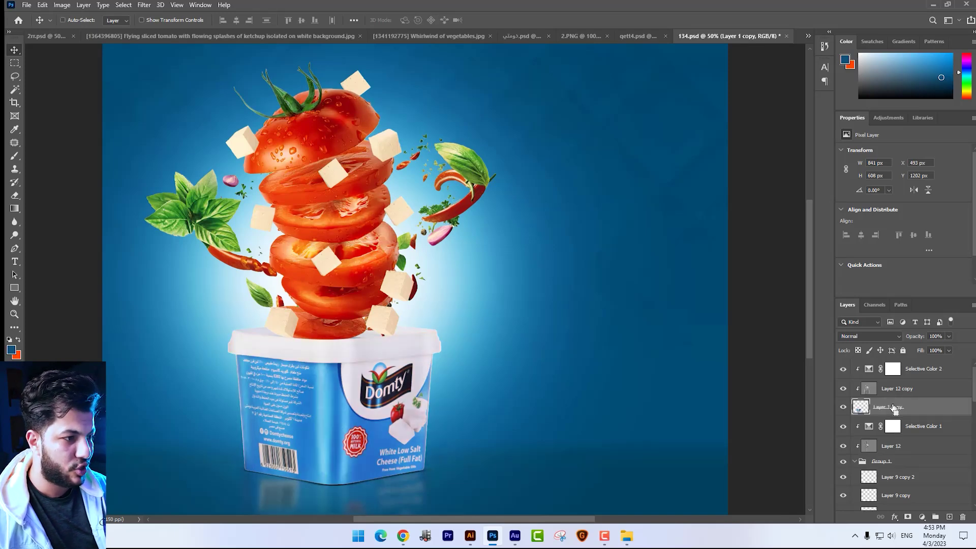
- In Selective Color 2, boost cyan in Cyans and add cyan and magenta to Whites
click(918, 376)
click(903, 163)
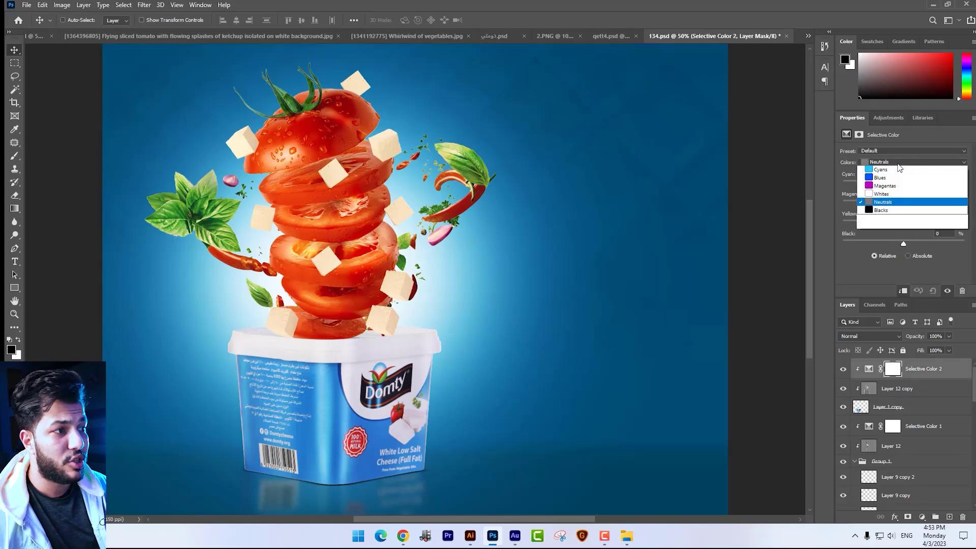
click(894, 192)
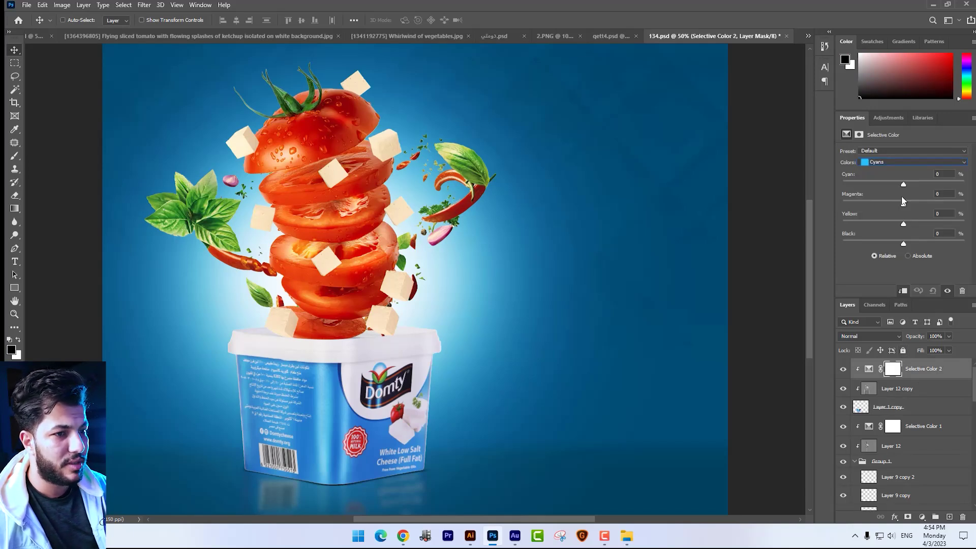
mouse_move(903, 184)
mouse_down()
mouse_move(948, 193)
mouse_move(894, 225)
mouse_move(938, 248)
mouse_move(910, 244)
mouse_up()
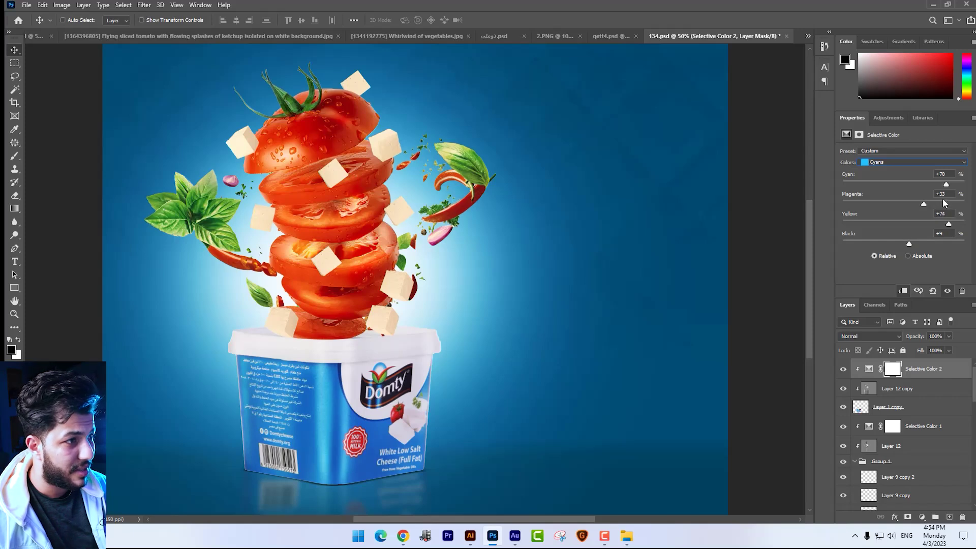
click(914, 162)
click(882, 220)
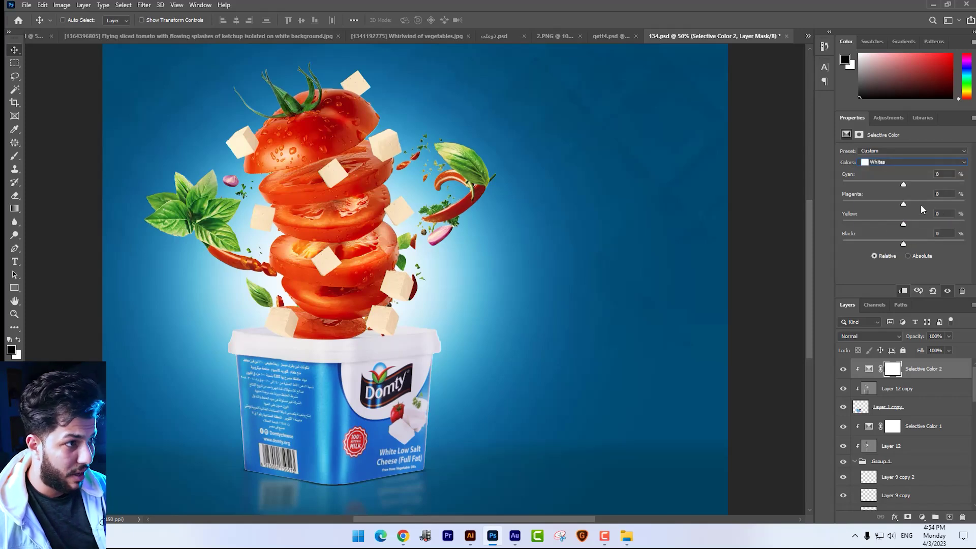
mouse_move(928, 186)
mouse_down()
mouse_move(932, 218)
mouse_move(933, 201)
mouse_move(891, 203)
mouse_move(938, 224)
mouse_move(900, 244)
mouse_up()
click(932, 204)
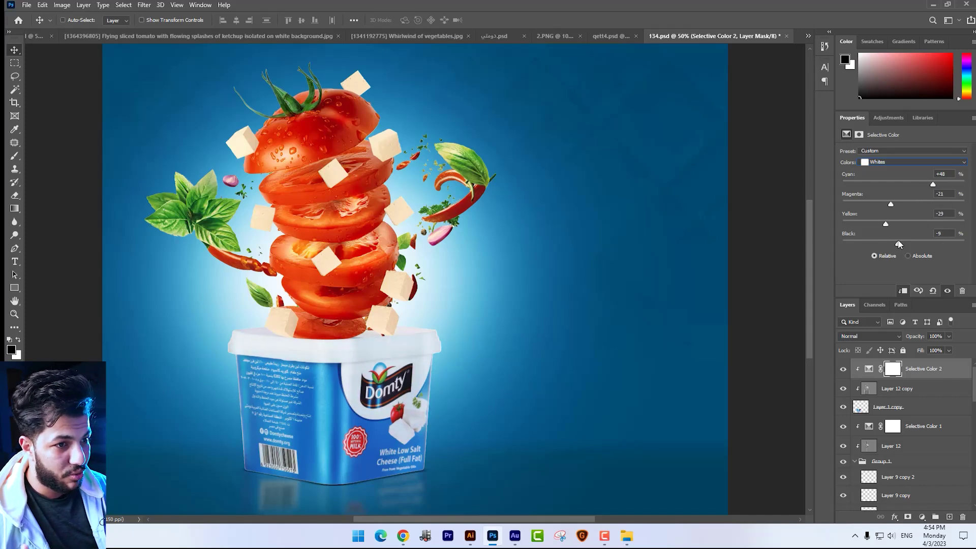
- Tint Selective Color 2's Neutrals with cyan, magenta and yellow and adjust their black
click(924, 160)
click(903, 223)
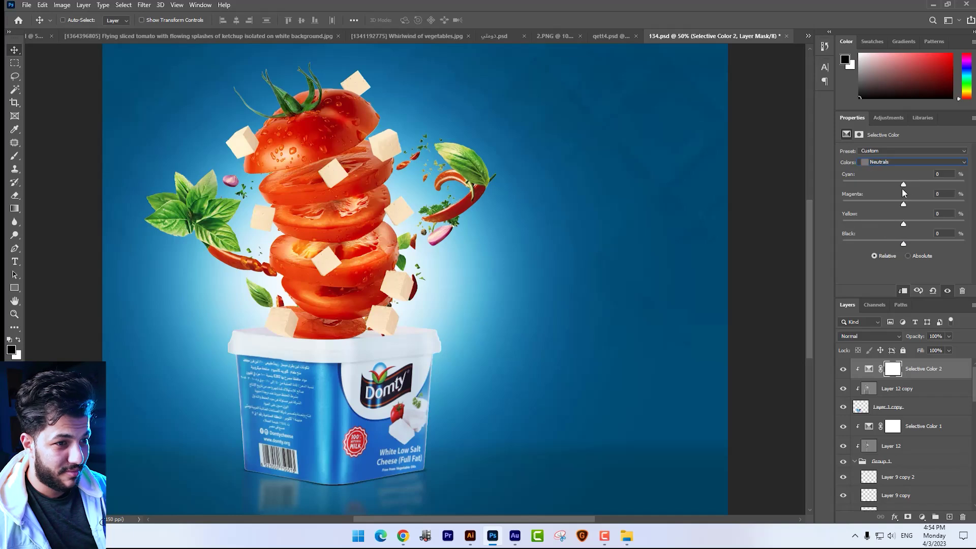
mouse_move(938, 186)
mouse_down()
mouse_move(928, 184)
mouse_move(920, 204)
mouse_move(940, 223)
mouse_move(923, 224)
mouse_move(915, 244)
mouse_up()
click(907, 243)
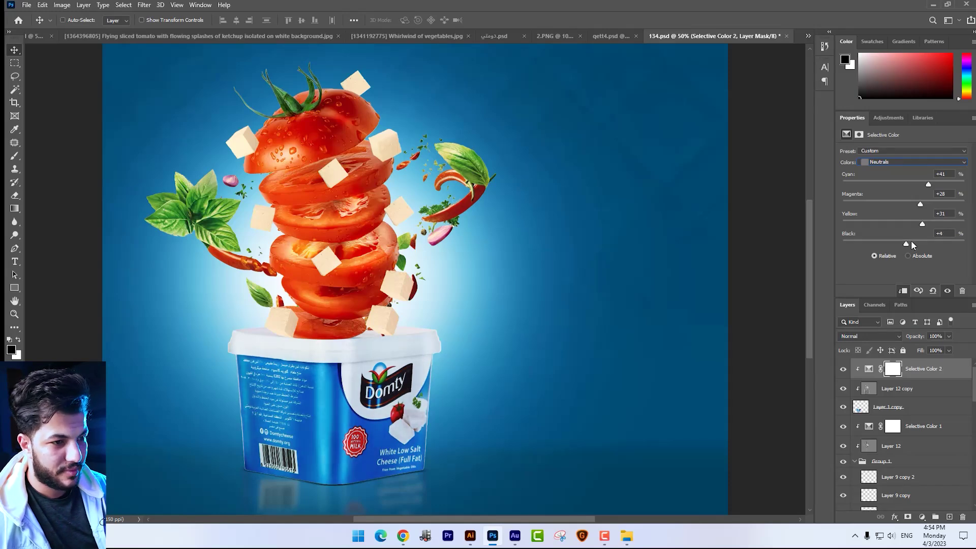
key(ctrl+minus)
key(ctrl+plus)
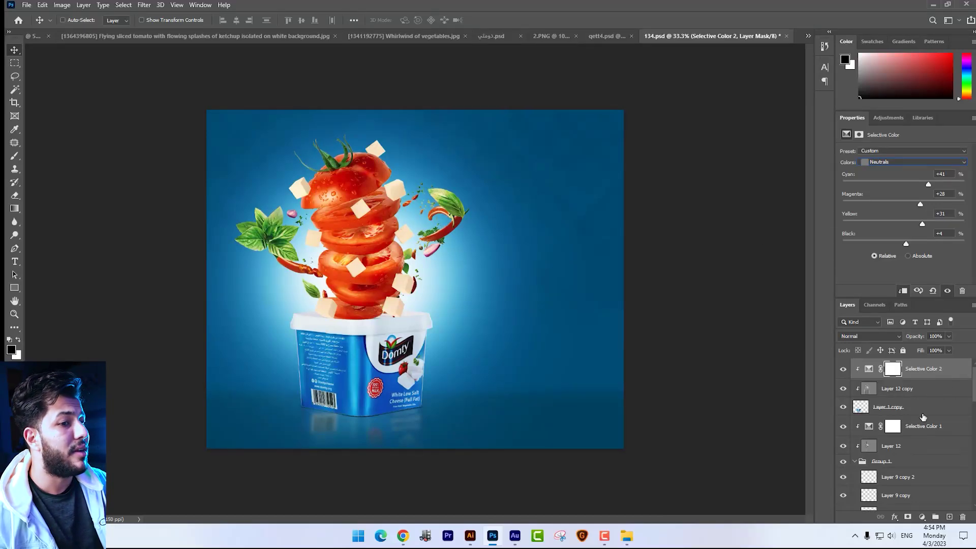
click(922, 517)
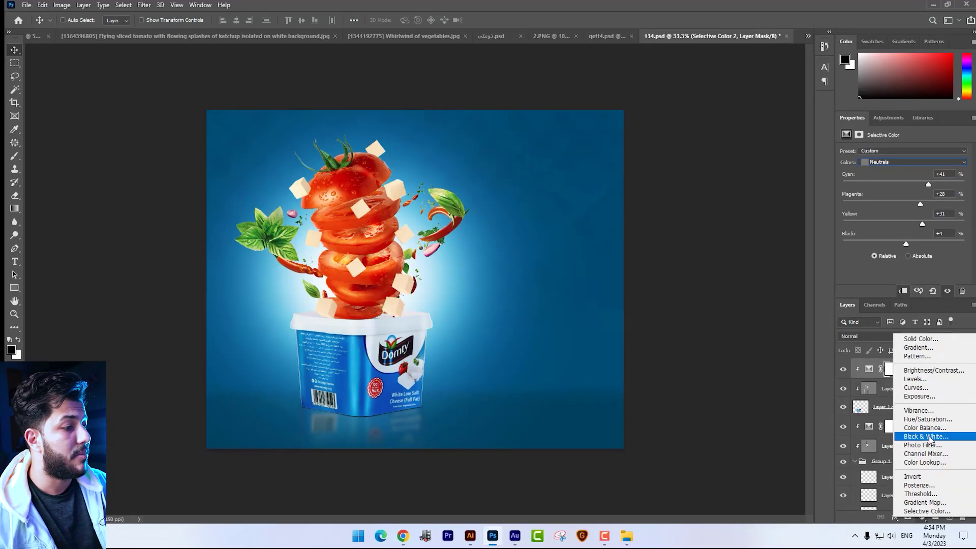
- Add a Color Balance layer, shift midtones and shadows, and set it to 65% opacity
click(920, 427)
mouse_move(887, 173)
mouse_down()
mouse_move(897, 178)
mouse_move(883, 189)
mouse_move(878, 174)
mouse_move(891, 193)
mouse_up()
click(891, 152)
click(891, 171)
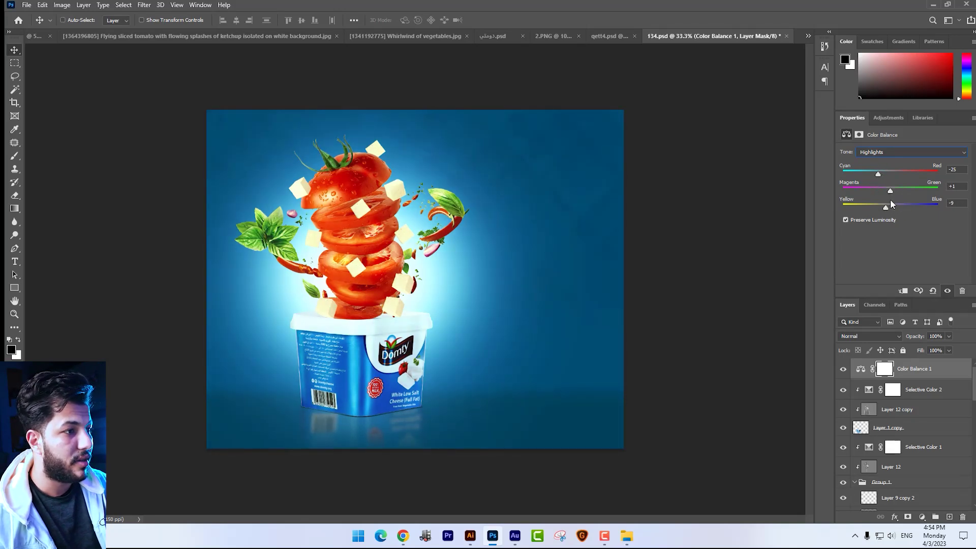
key(Up)
key(Up)
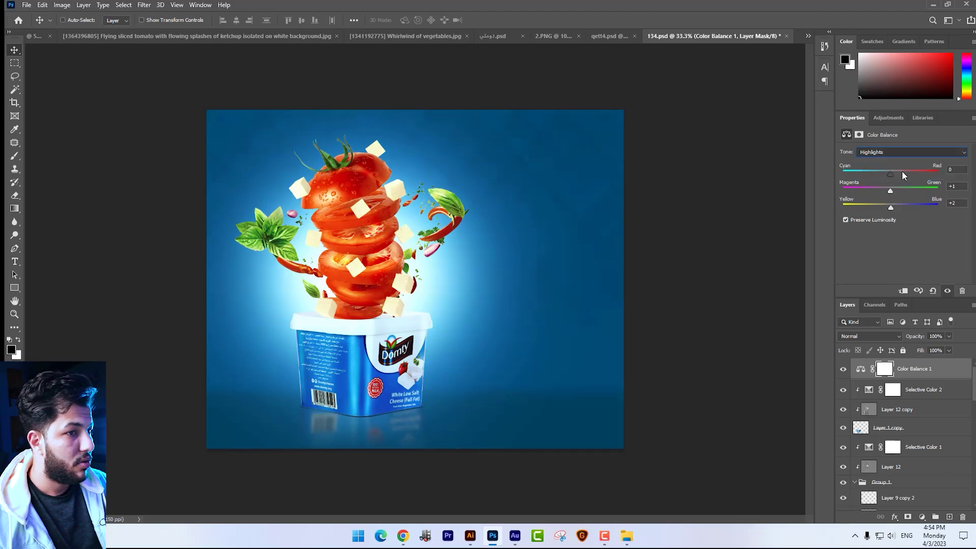
mouse_move(892, 188)
mouse_down()
mouse_move(898, 208)
mouse_move(884, 208)
mouse_move(889, 192)
mouse_up()
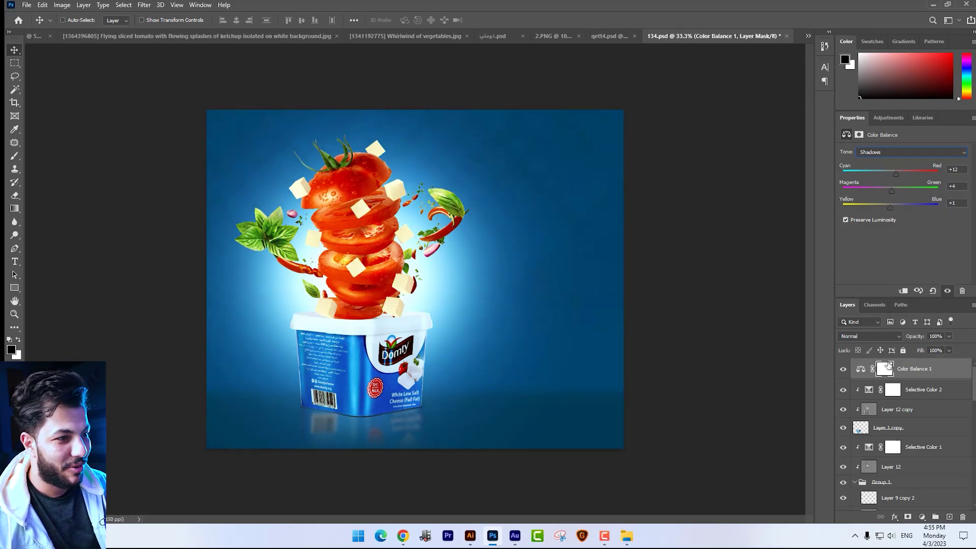
click(843, 369)
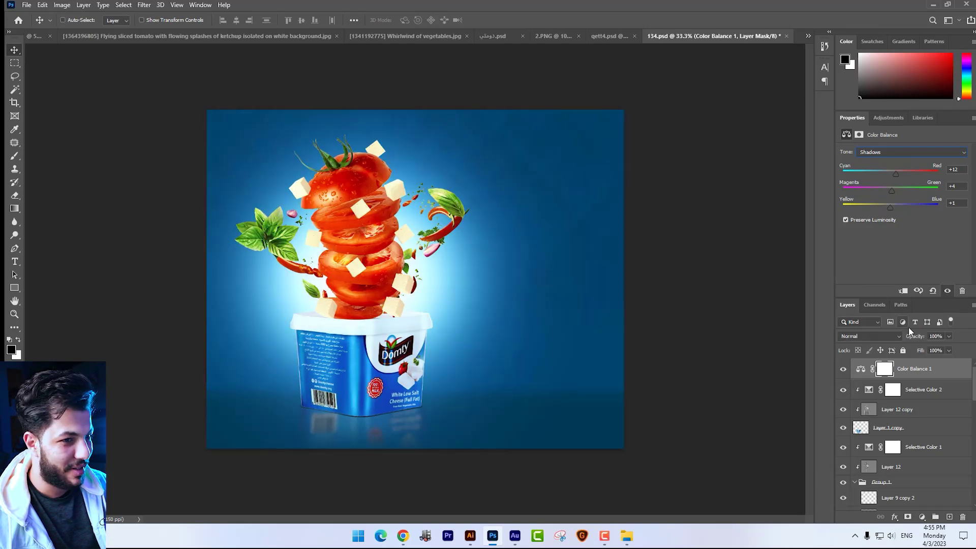
click(948, 336)
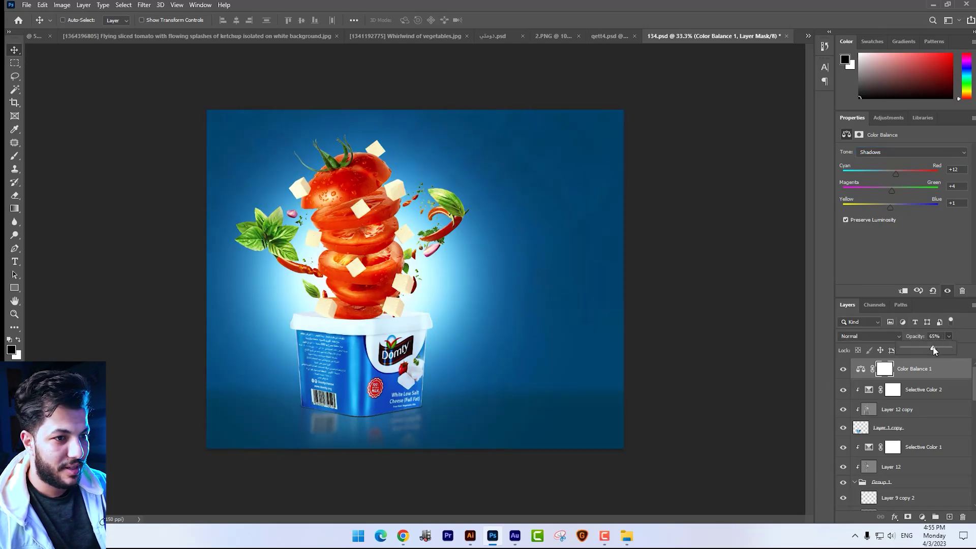
- Add Selective Color 3, tinting Neutrals with cyan, magenta, yellow and adding magenta to Whites
click(922, 517)
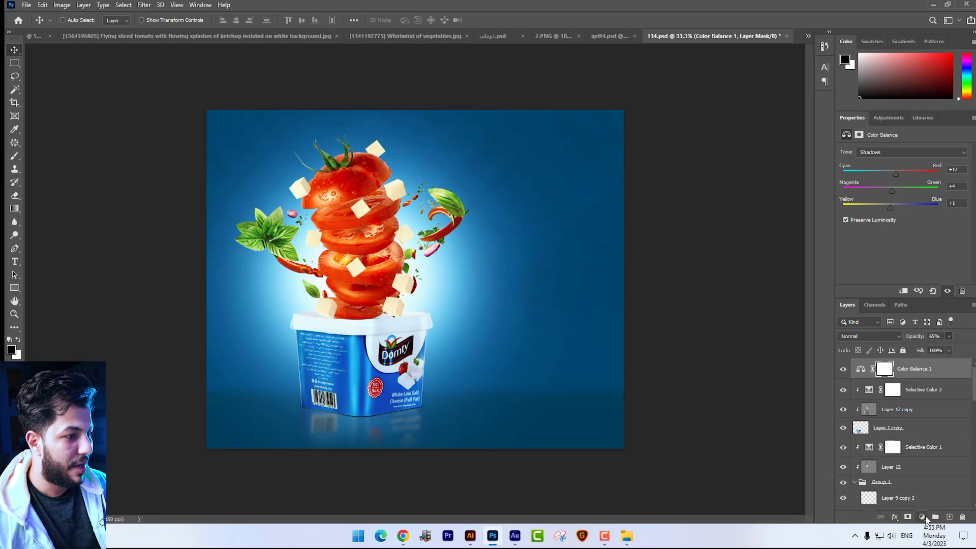
mouse_move(903, 184)
mouse_down()
mouse_move(925, 174)
mouse_move(908, 204)
mouse_up()
drag(903, 224, 906, 243)
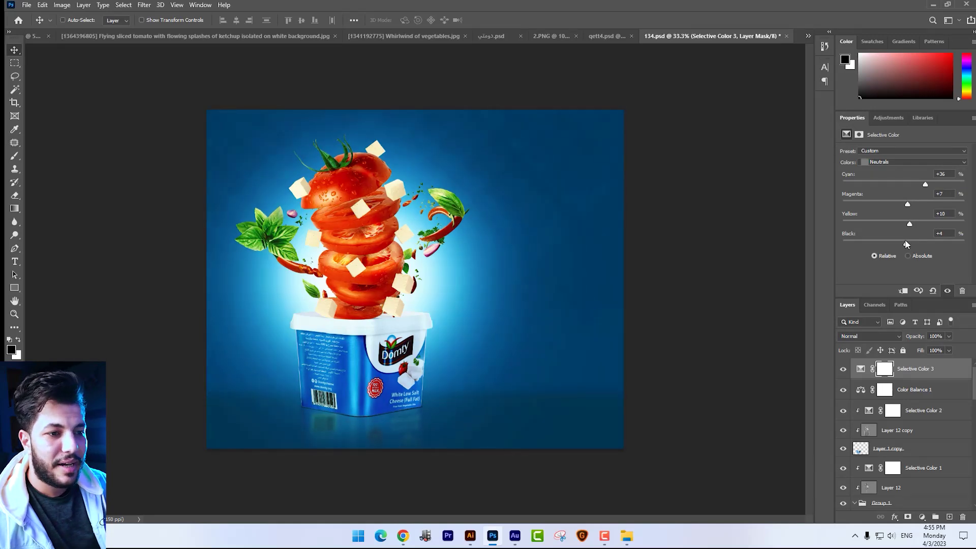
click(887, 164)
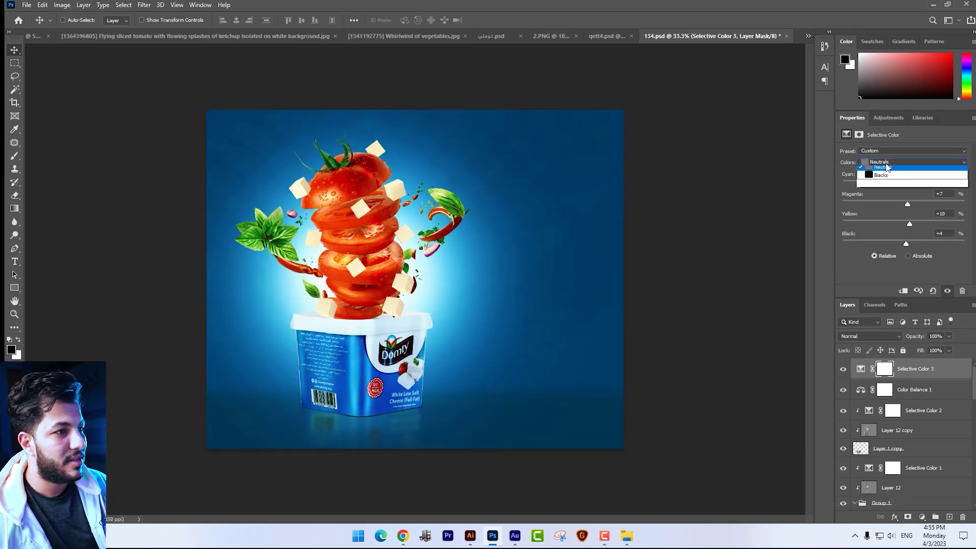
click(903, 220)
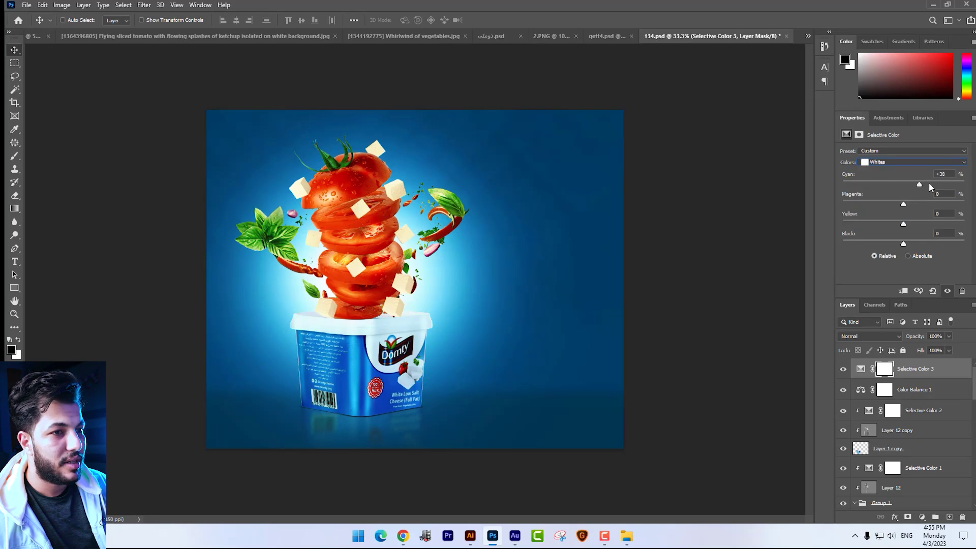
drag(912, 202, 918, 197)
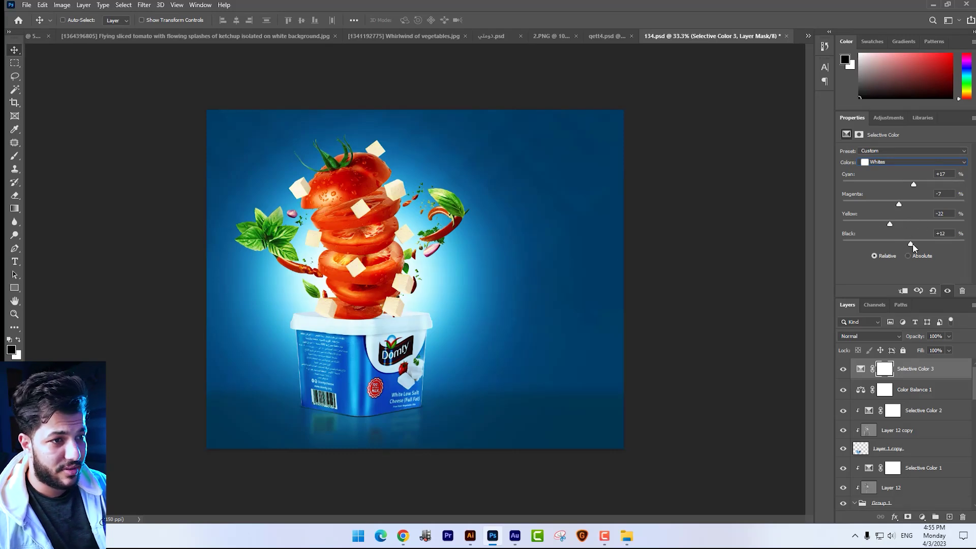
- Give Cyans less cyan, more magenta and some black; set Reds Magenta to +6
click(905, 163)
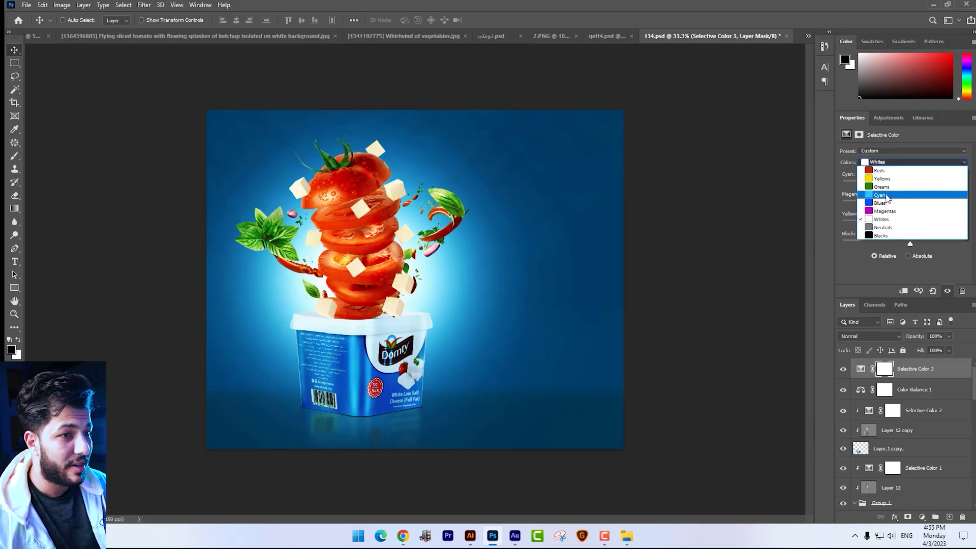
click(901, 197)
mouse_move(908, 184)
mouse_down()
mouse_move(899, 184)
mouse_move(909, 204)
mouse_up()
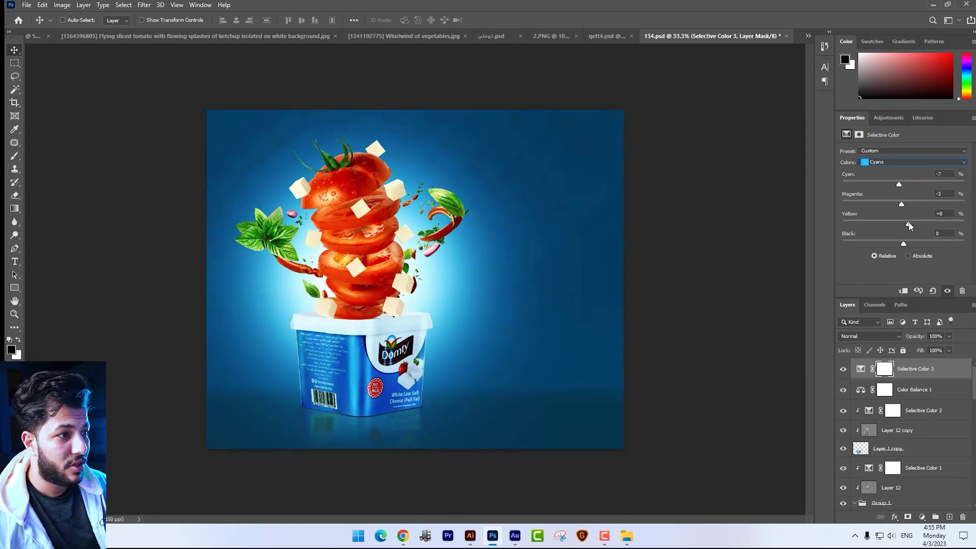
drag(905, 243, 908, 244)
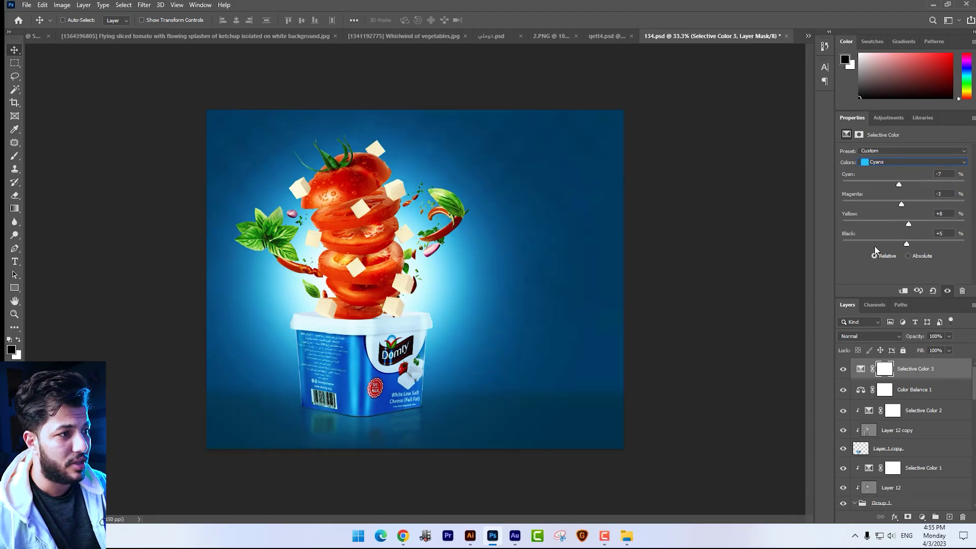
click(899, 163)
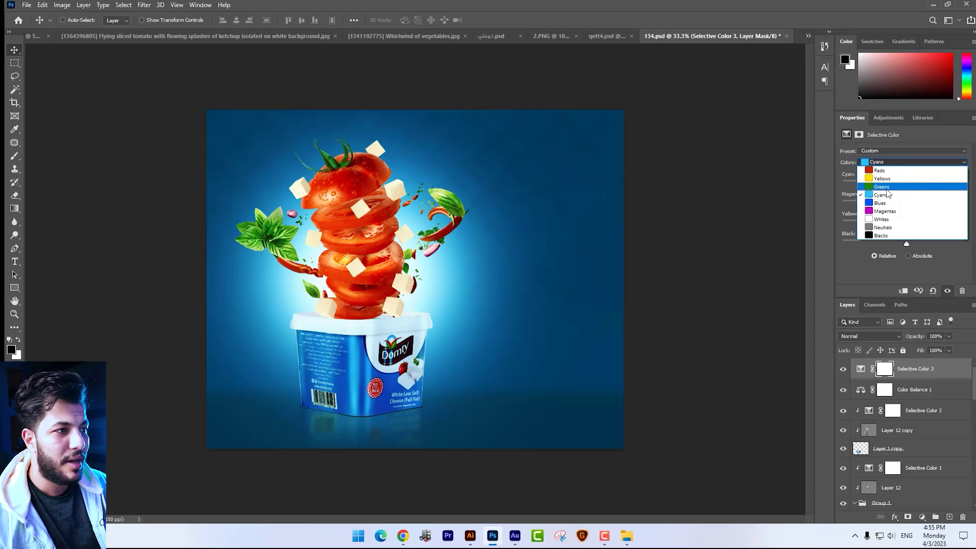
click(888, 167)
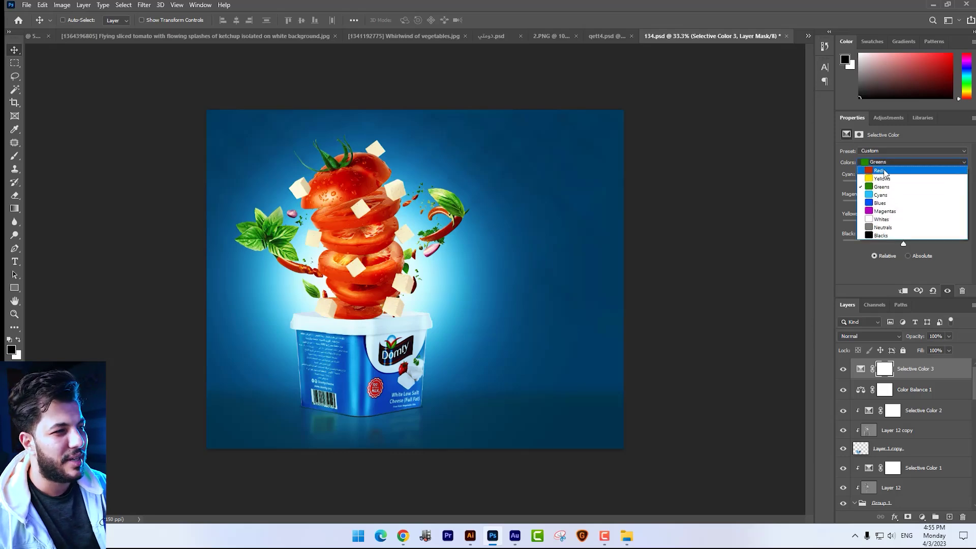
click(885, 172)
click(898, 185)
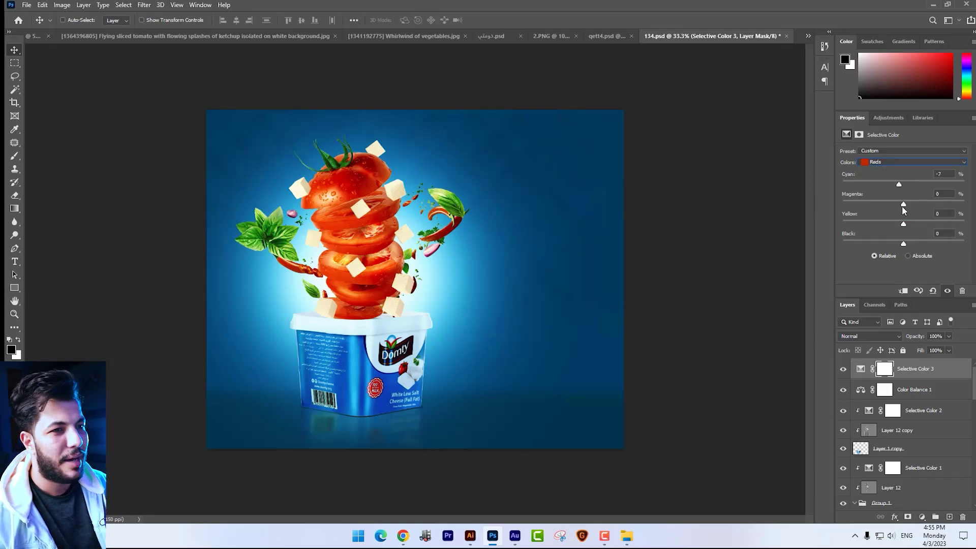
drag(904, 203, 907, 209)
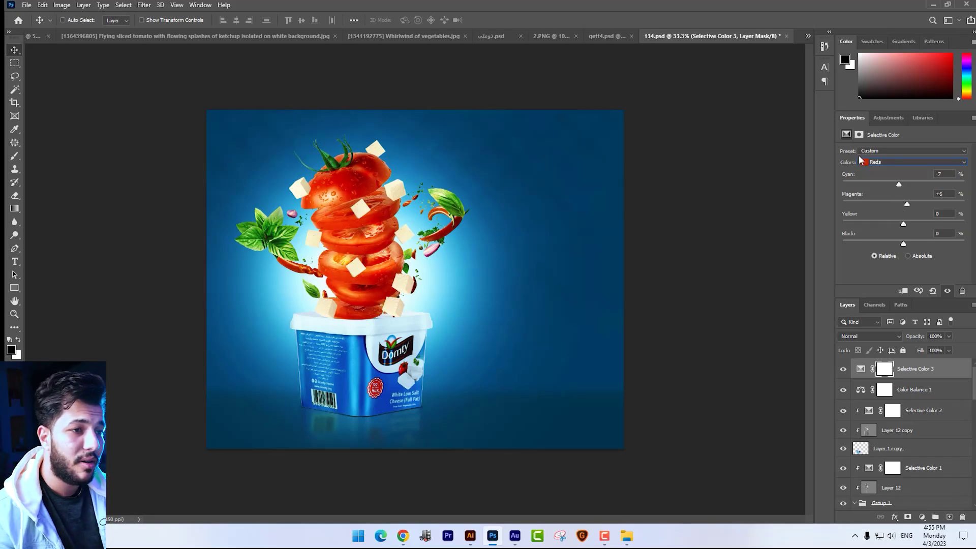
- Open the fresh flying basil leaves photo from the source images folder
key(ctrl+plus)
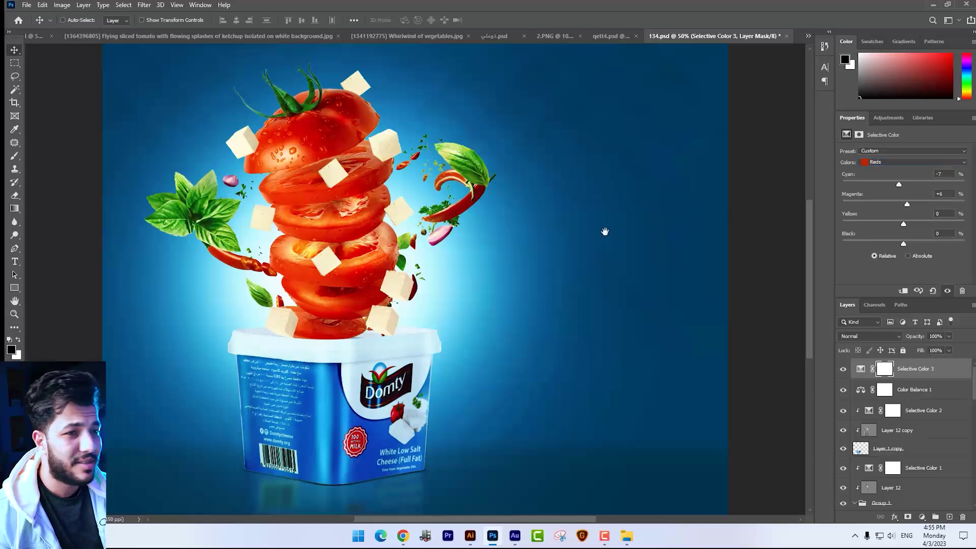
scroll(612, 229, right, 2)
key(alt+Tab)
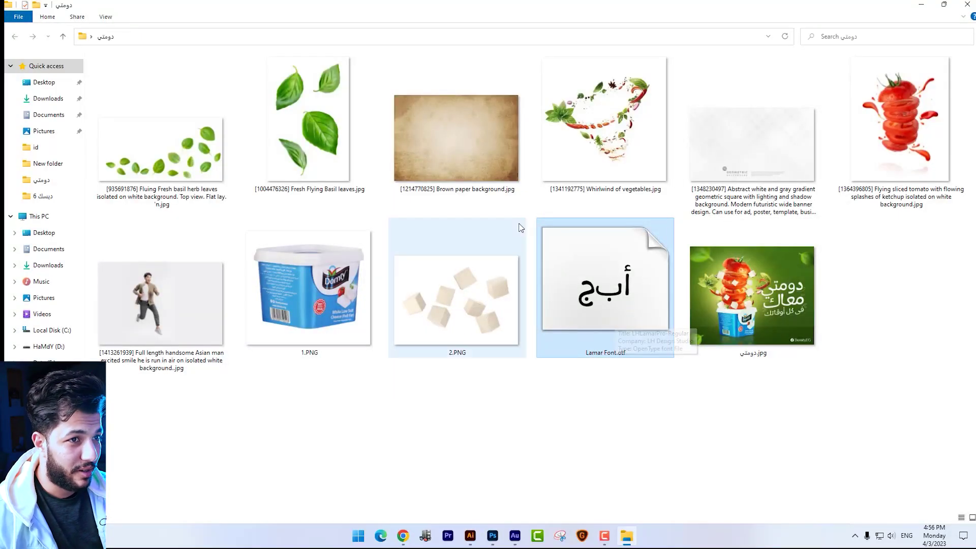
double_click(289, 128)
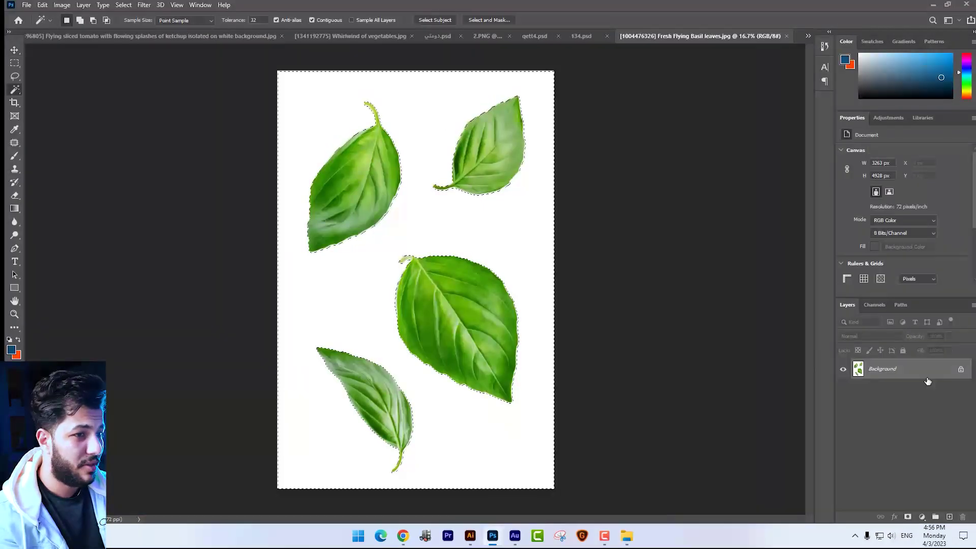
- Unlock the basil photo's Background and delete its white background
click(336, 285)
double_click(882, 369)
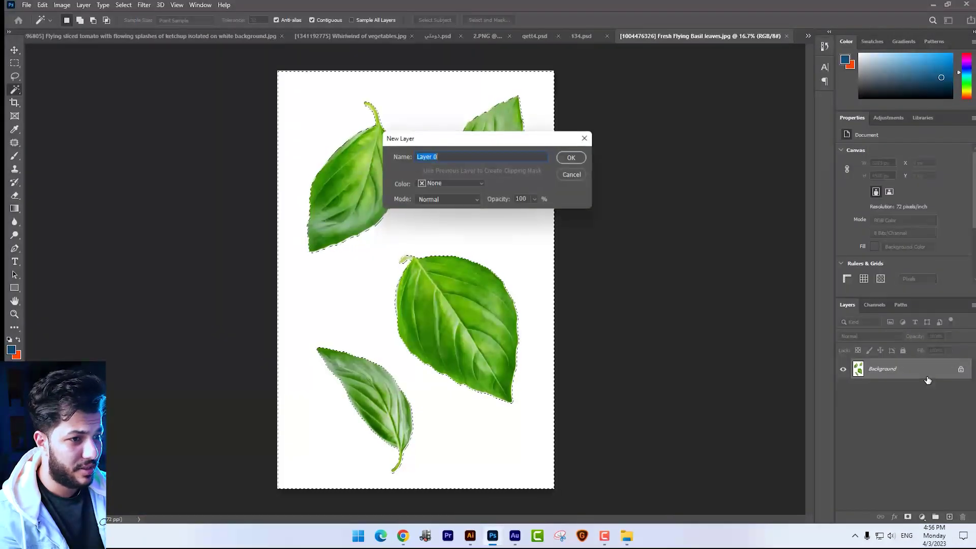
key(Return)
key(Delete)
- Copy the top-left basil leaf into a smart object layer and drag it into 134.psd
click(7, 144)
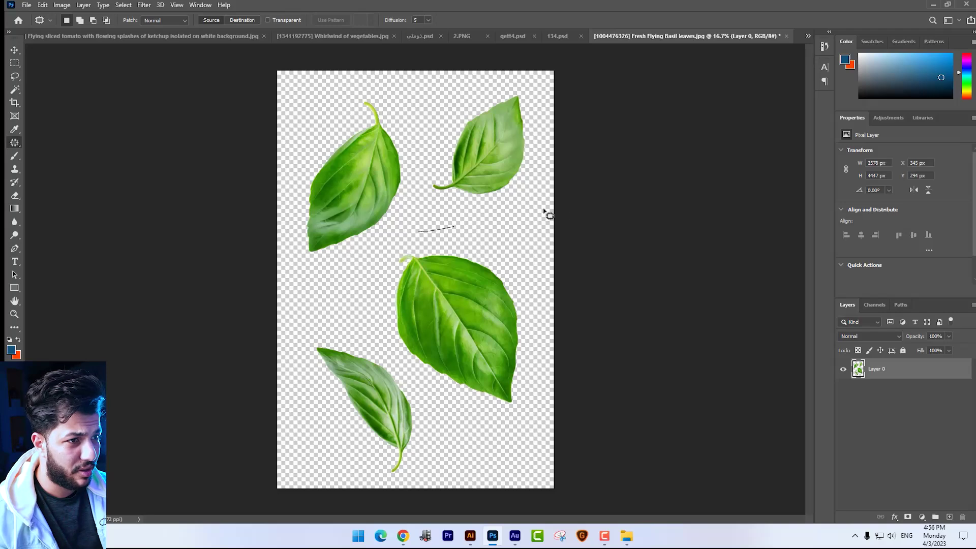
mouse_move(277, 77)
mouse_down()
mouse_move(408, 229)
mouse_move(277, 198)
mouse_up()
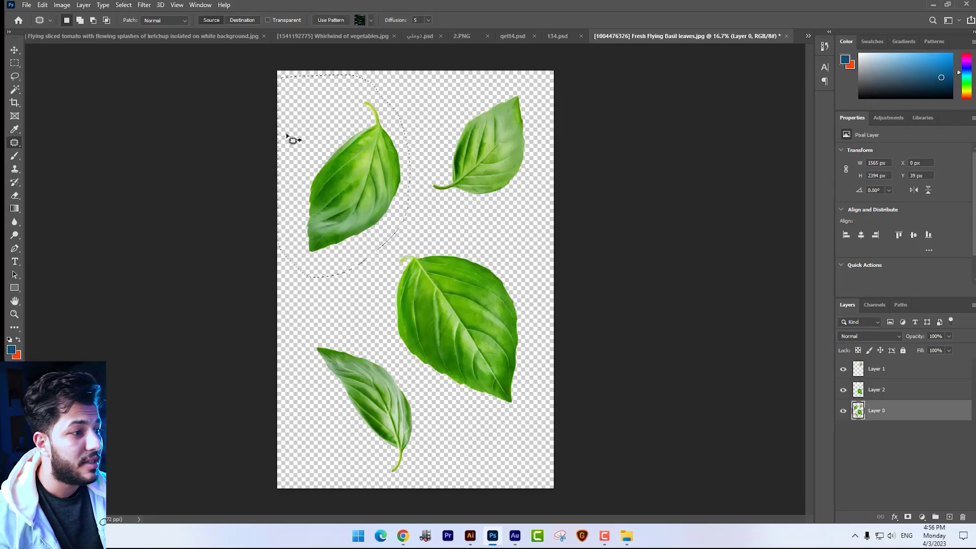
key(ctrl+j)
right_click(863, 417)
click(732, 233)
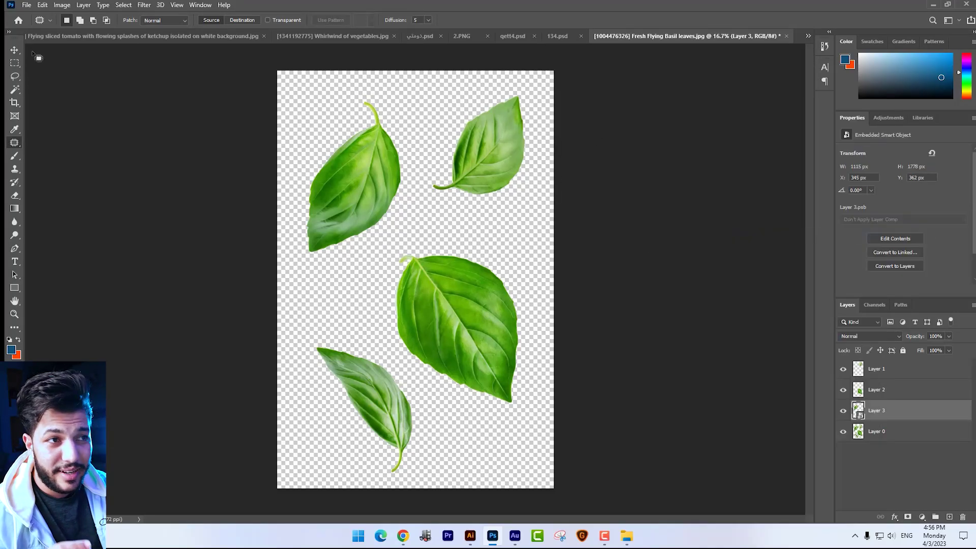
key(v)
mouse_move(414, 183)
mouse_down()
mouse_move(446, 246)
mouse_move(571, 196)
mouse_up()
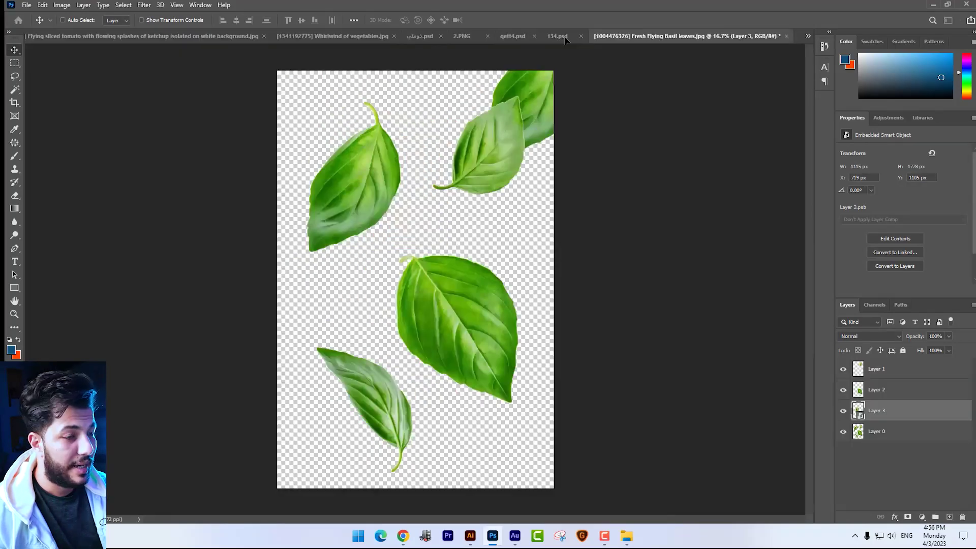
- Shrink, rotate and move the basil leaf into the ad's top-right corner
key(ctrl+t)
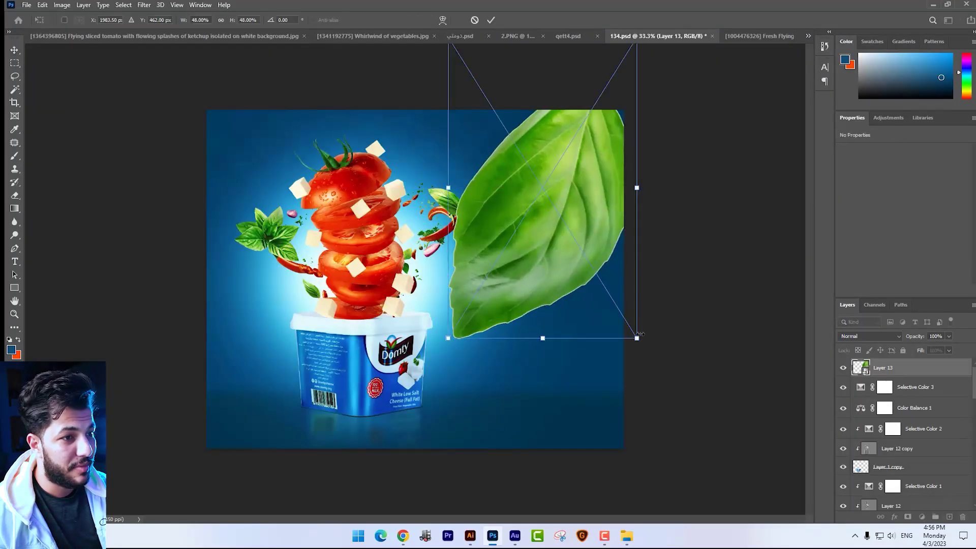
drag(636, 254, 593, 259)
mouse_move(594, 338)
mouse_down()
mouse_move(621, 267)
mouse_move(506, 148)
mouse_up()
drag(544, 188, 595, 143)
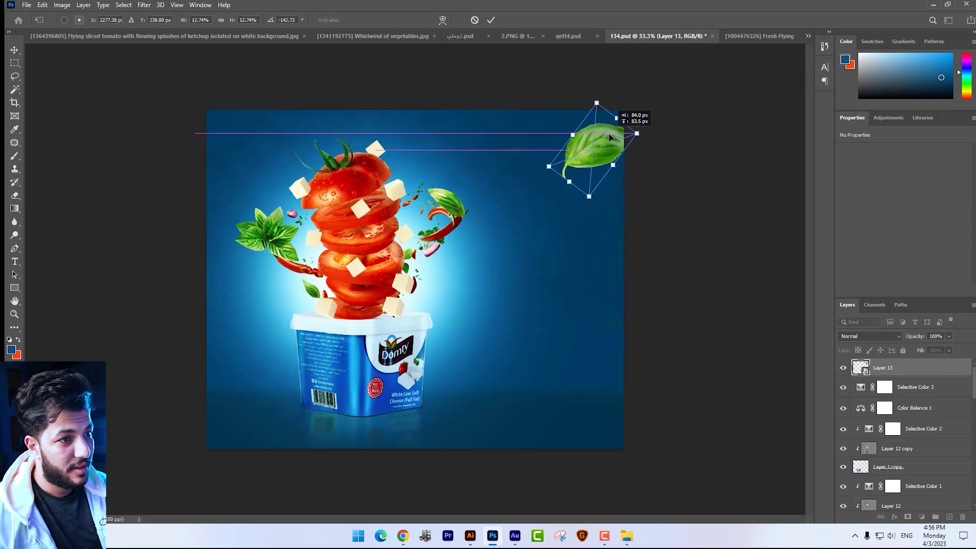
key(Return)
- Gaussian-blur the leaf, nudge it down slightly, and add a new empty layer above it
click(144, 5)
mouse_move(150, 135)
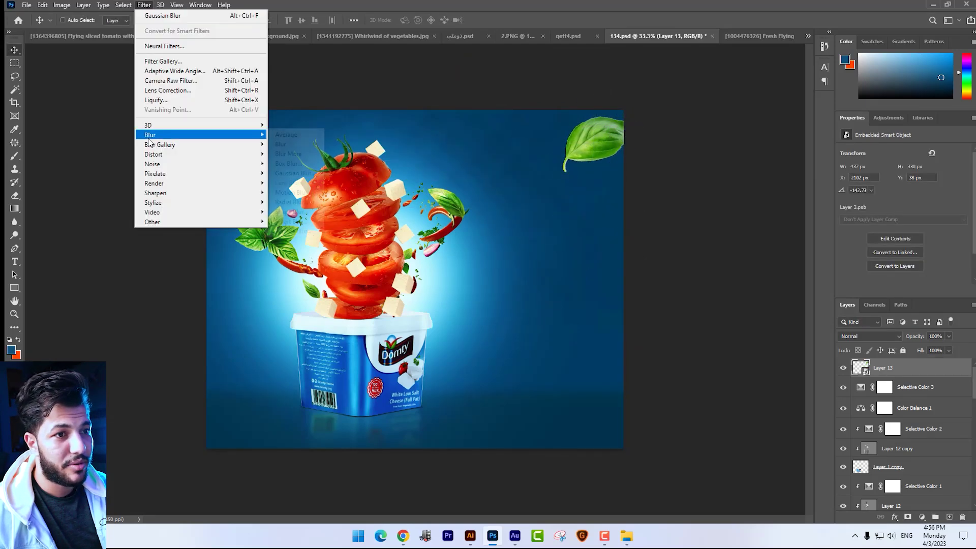
click(293, 176)
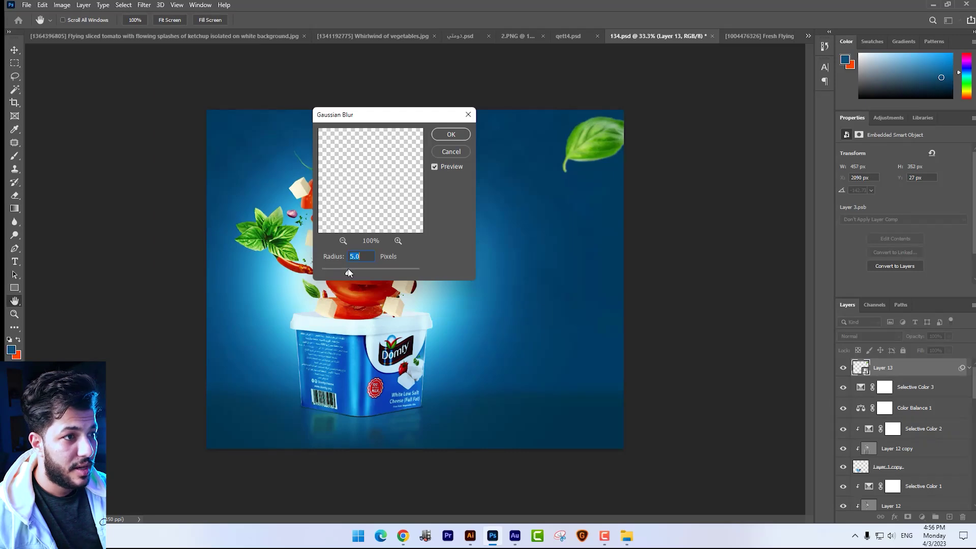
key(Return)
drag(593, 156, 629, 153)
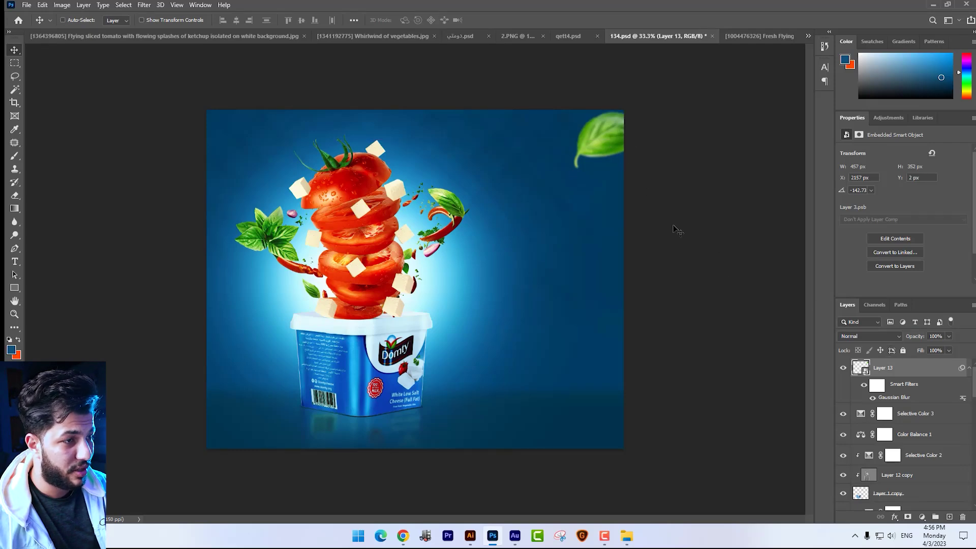
drag(757, 298, 758, 299)
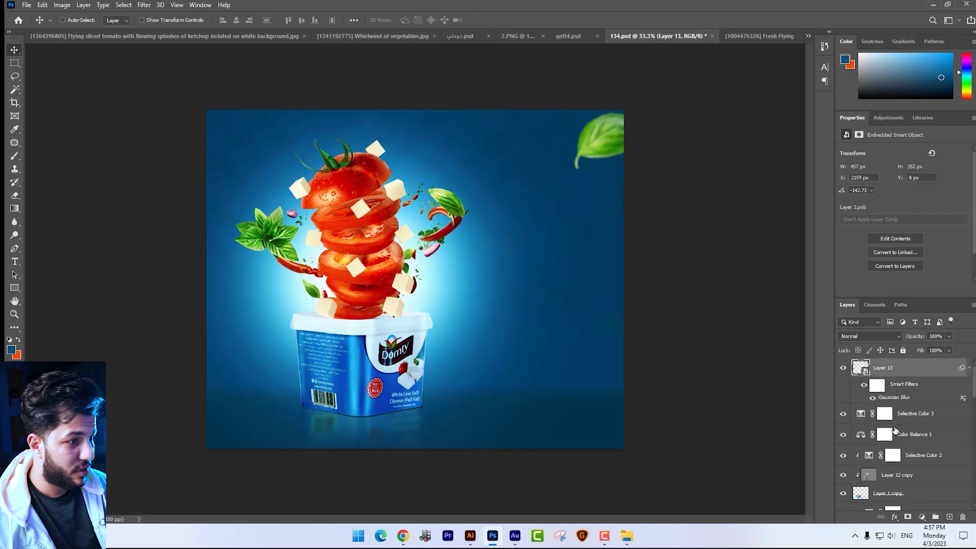
click(948, 517)
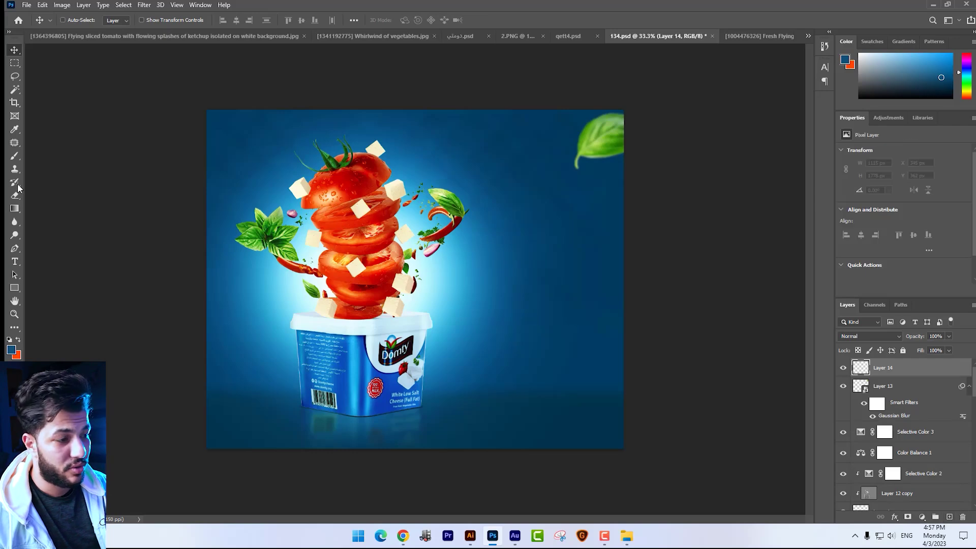
- Clip the new layer to the leaf and set a black brush, size about 495, flow 19%
key(ctrl+alt+g)
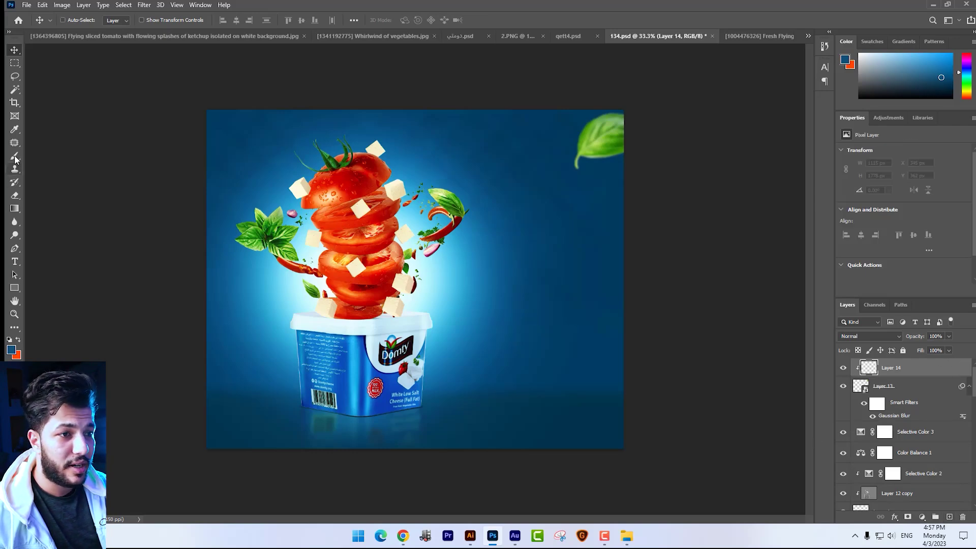
click(15, 156)
click(11, 349)
click(580, 409)
click(809, 250)
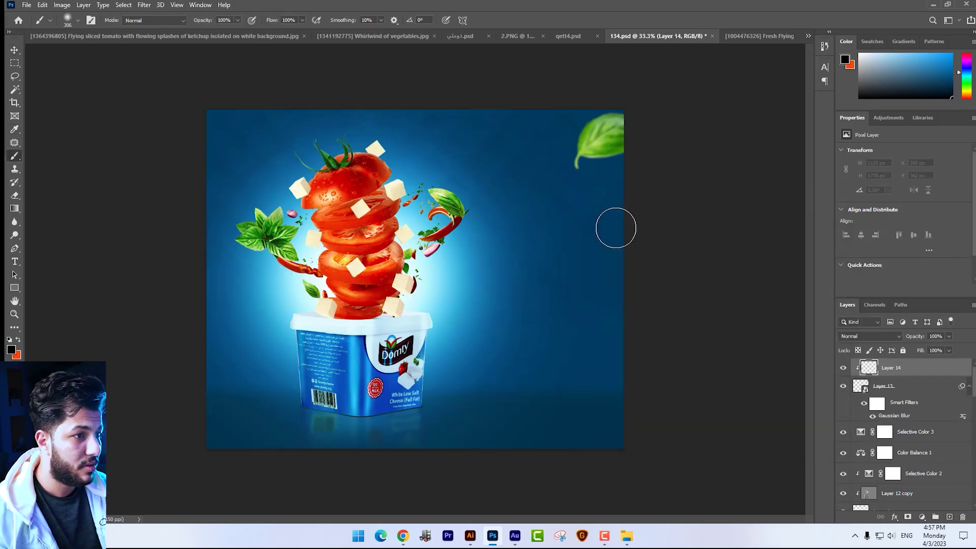
right_click(615, 228)
drag(712, 254, 729, 255)
click(302, 20)
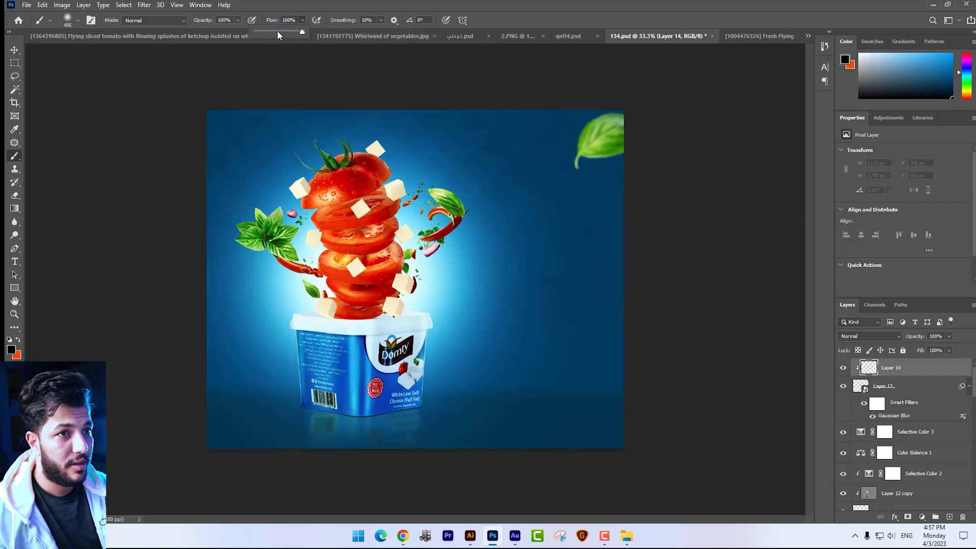
drag(302, 32, 263, 32)
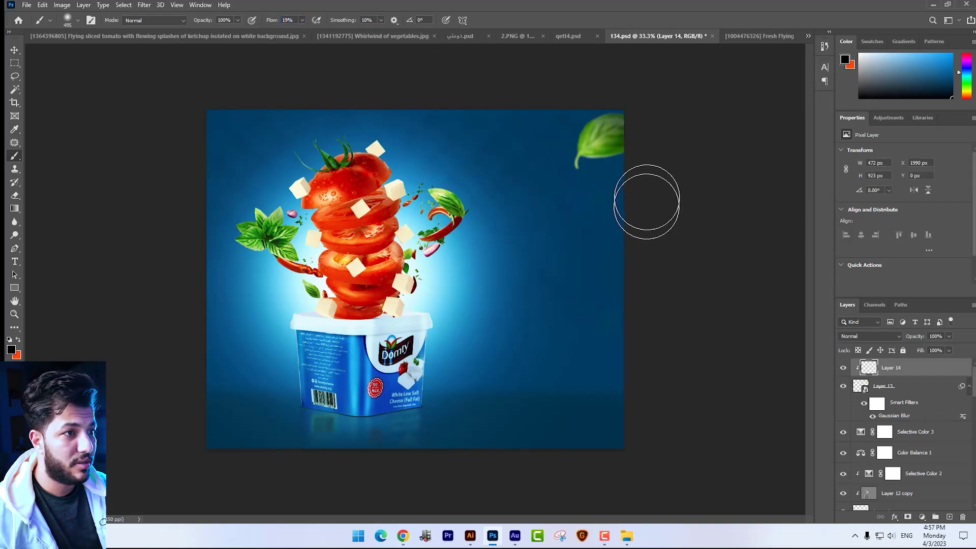
- Paint soft black shading over the top-right leaf and merge it into the leaf
drag(594, 71, 575, 93)
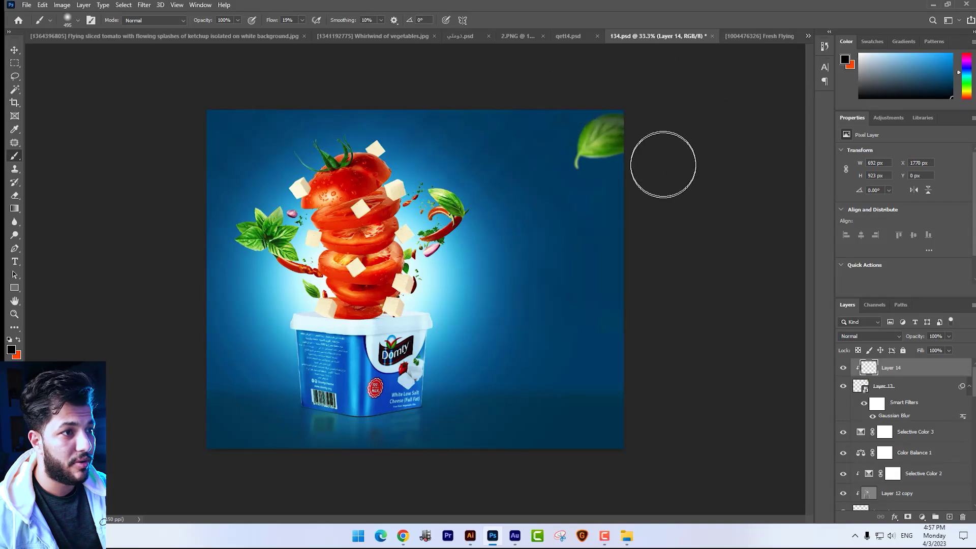
drag(663, 164, 664, 185)
key(v)
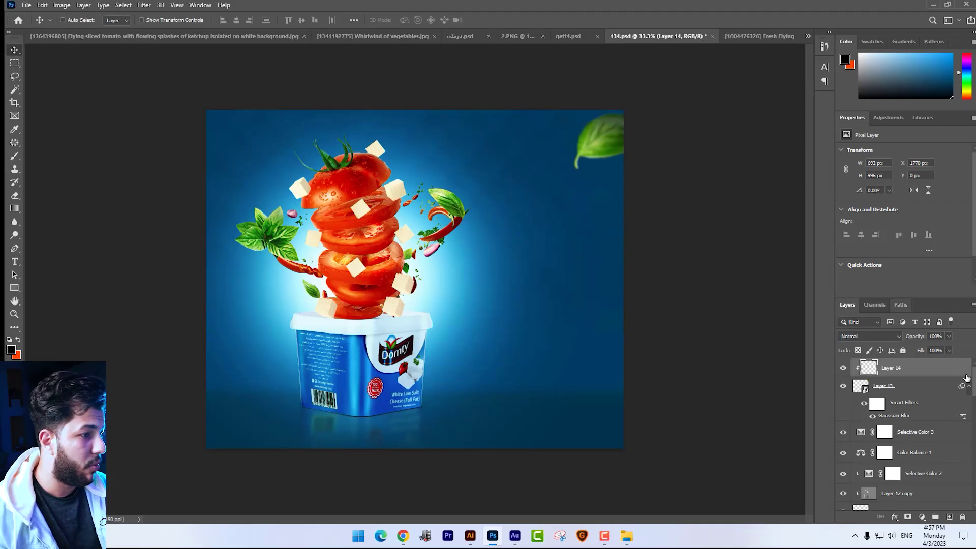
key(ctrl+e)
mouse_move(612, 147)
mouse_down()
mouse_move(586, 155)
mouse_move(600, 143)
mouse_move(587, 419)
mouse_up()
- Place rotated copies of the leaf in the lower-right and top-left corners
key(ctrl+t)
drag(635, 442, 671, 397)
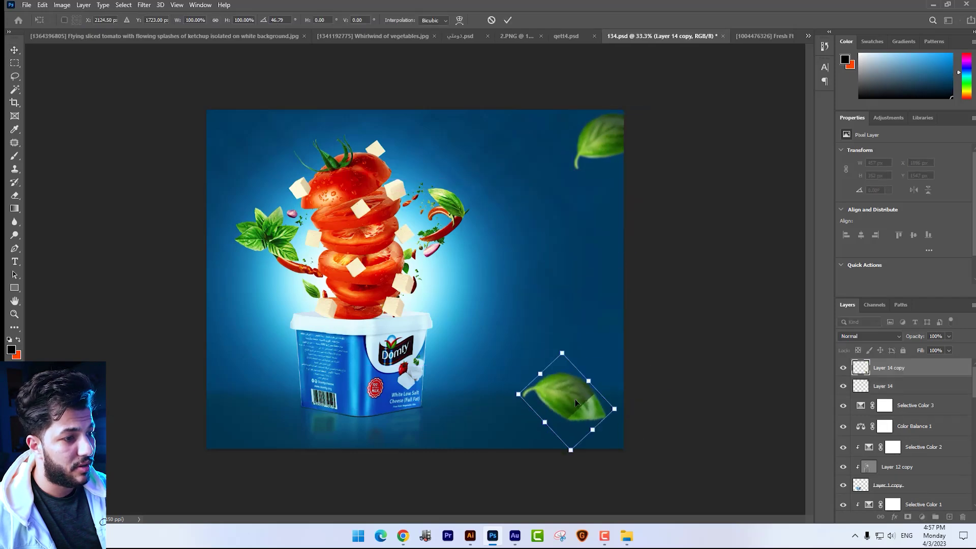
mouse_move(576, 403)
mouse_down()
mouse_move(605, 432)
mouse_move(260, 239)
mouse_up()
key(Return)
key(ctrl+t)
mouse_move(130, 186)
mouse_down()
mouse_move(293, 271)
mouse_move(245, 131)
mouse_up()
key(Return)
- Duplicate the lower-right leaf into the lower-left corner, rotated about 90 degrees
right_click(611, 436)
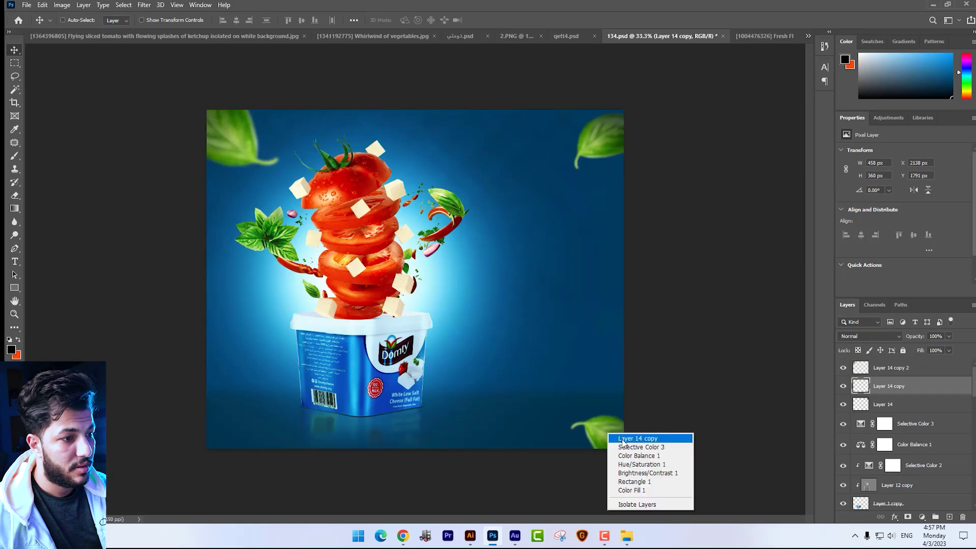
click(624, 443)
drag(605, 433, 254, 397)
key(ctrl+t)
drag(285, 457, 199, 467)
drag(233, 414, 217, 445)
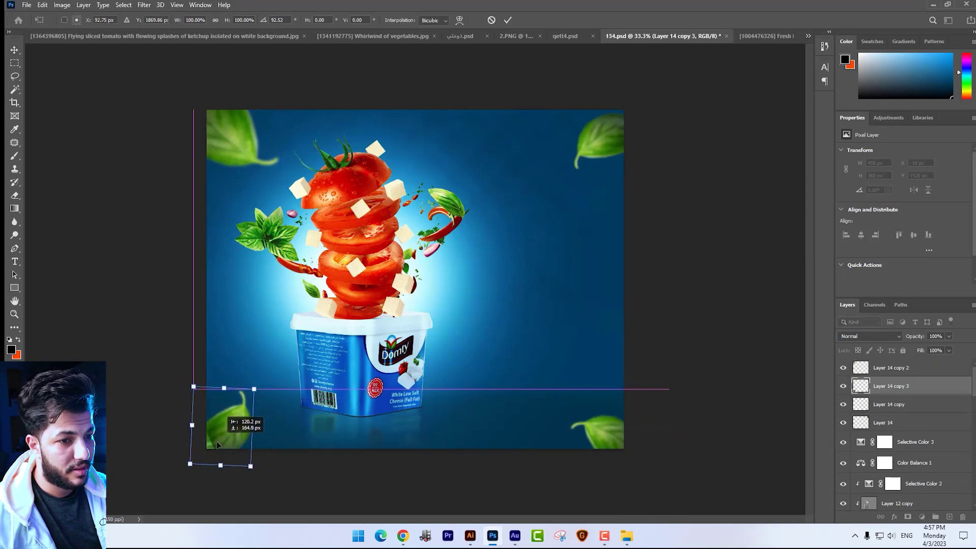
key(Return)
- Select the background layers from Layer 10 to Color Fill 1 and merge them into one
scroll(905, 432, down, 5)
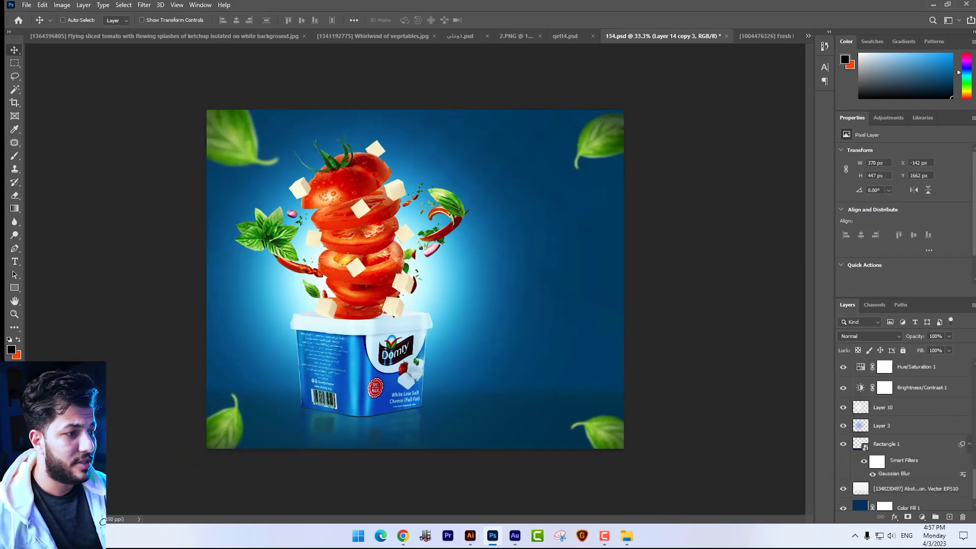
scroll(891, 400, down, 1)
click(889, 400)
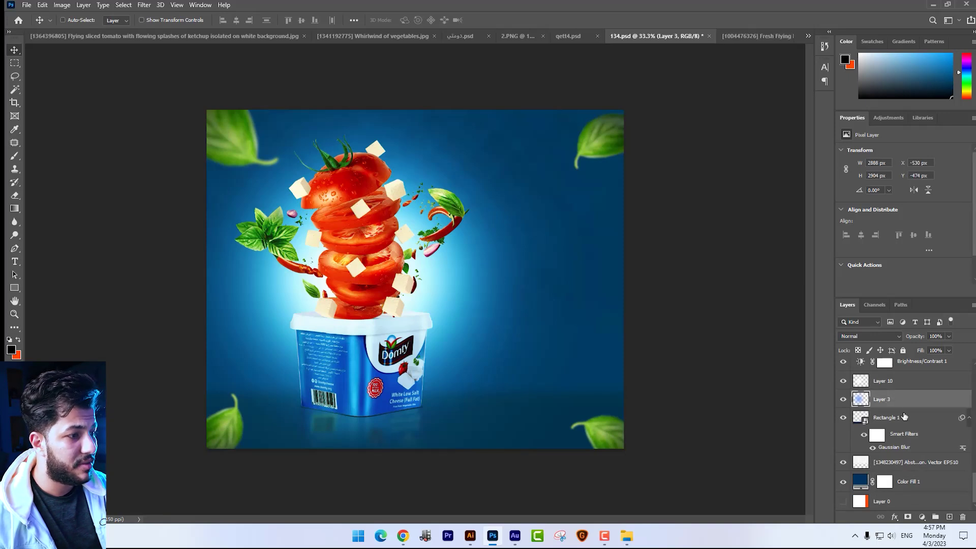
shift+click(926, 486)
shift+click(890, 385)
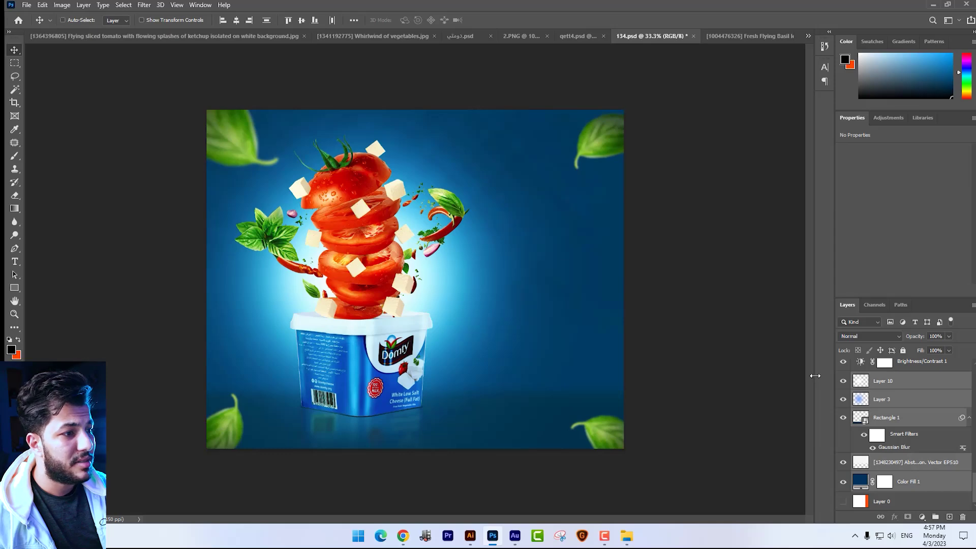
key(ctrl+e)
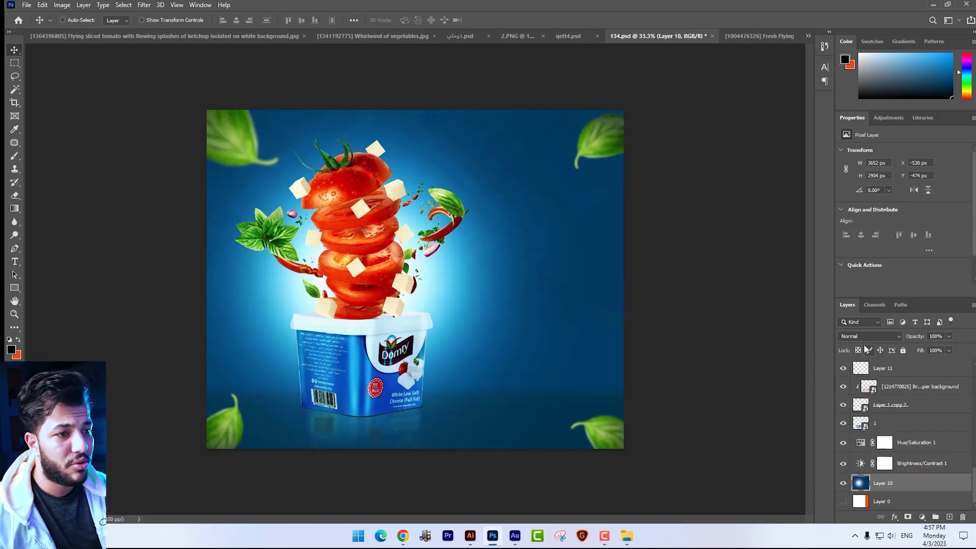
- Adjust the merged background to Hue +9, Saturation +10, Lightness -24
key(ctrl+u)
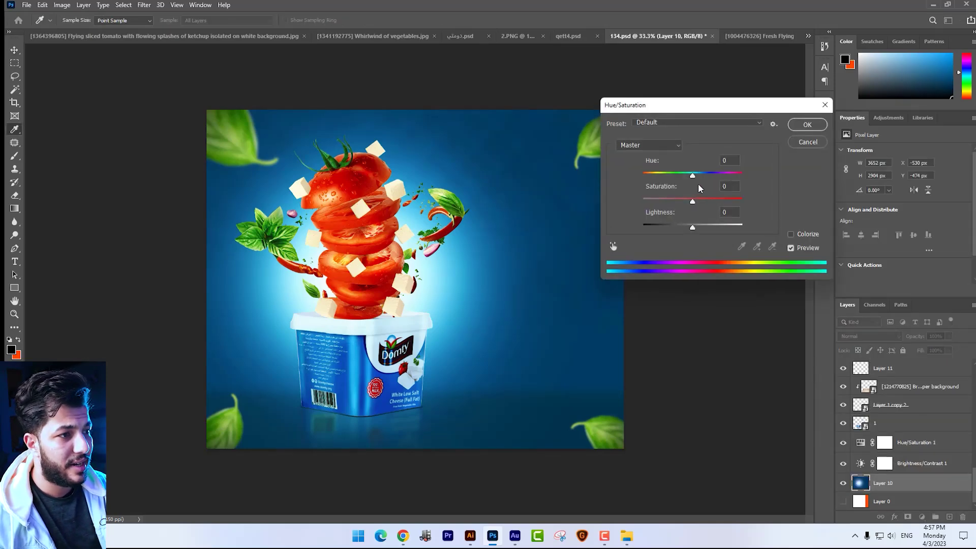
drag(692, 175, 665, 175)
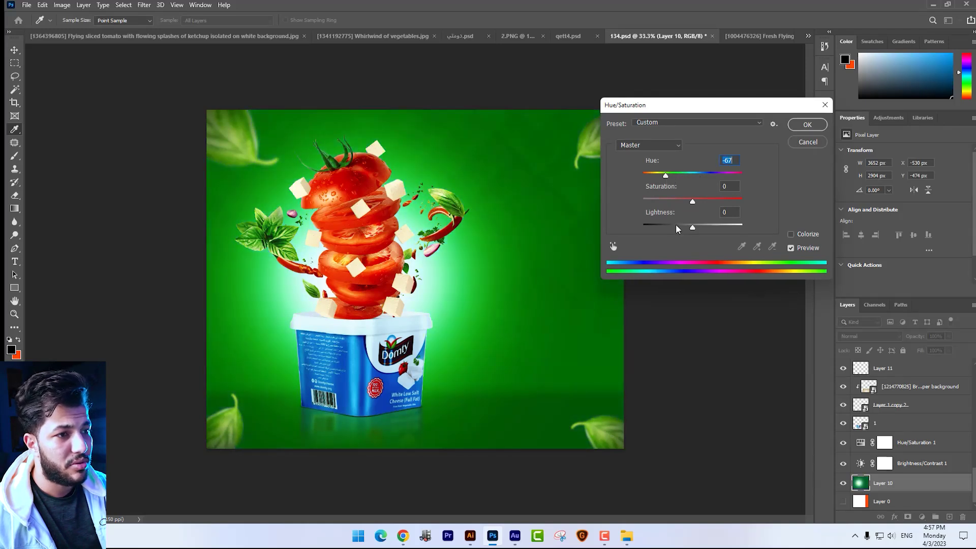
mouse_move(693, 226)
mouse_down()
mouse_move(680, 227)
mouse_move(701, 202)
mouse_up()
drag(665, 175, 708, 174)
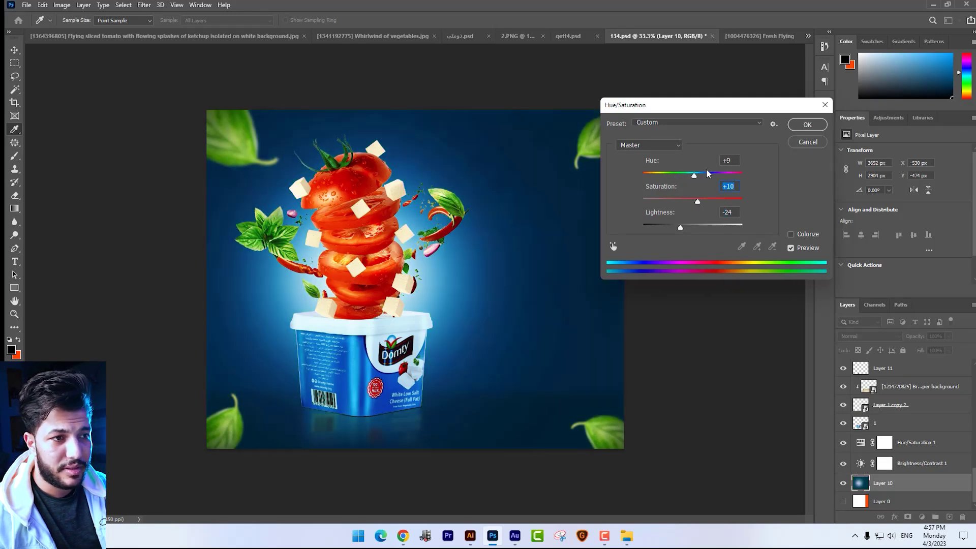
key(Return)
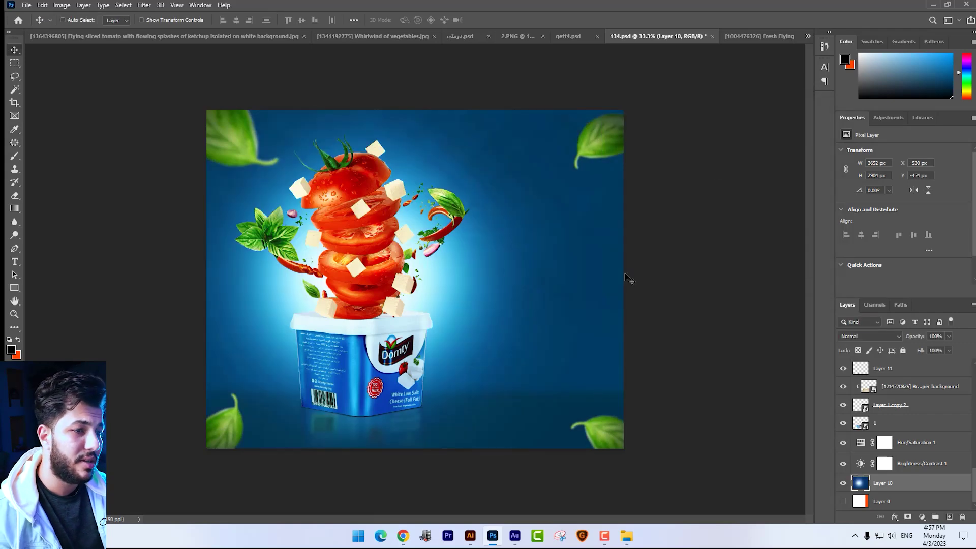
- Undo the background merge and recolour Color Fill 1 to #08547b
key(ctrl)
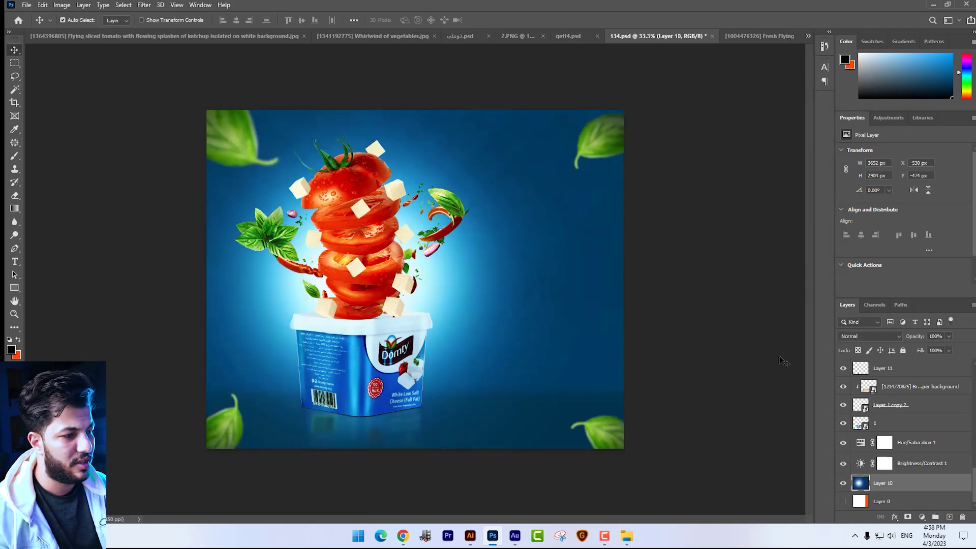
key(ctrl+z)
double_click(860, 481)
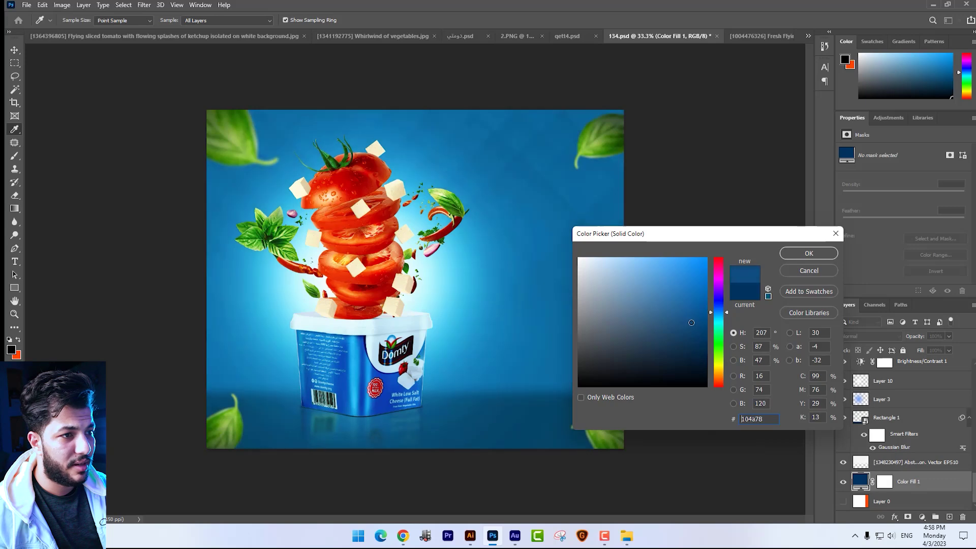
drag(692, 322, 714, 319)
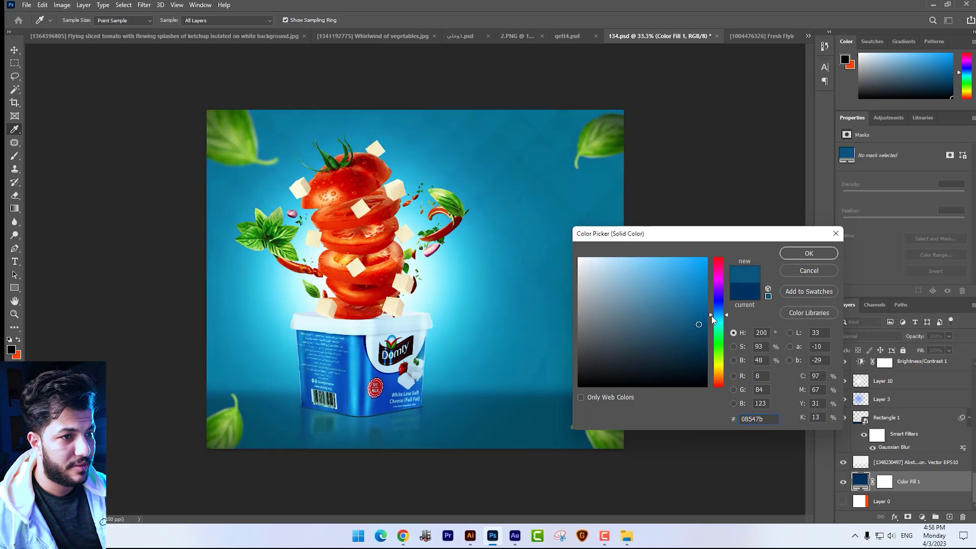
key(Return)
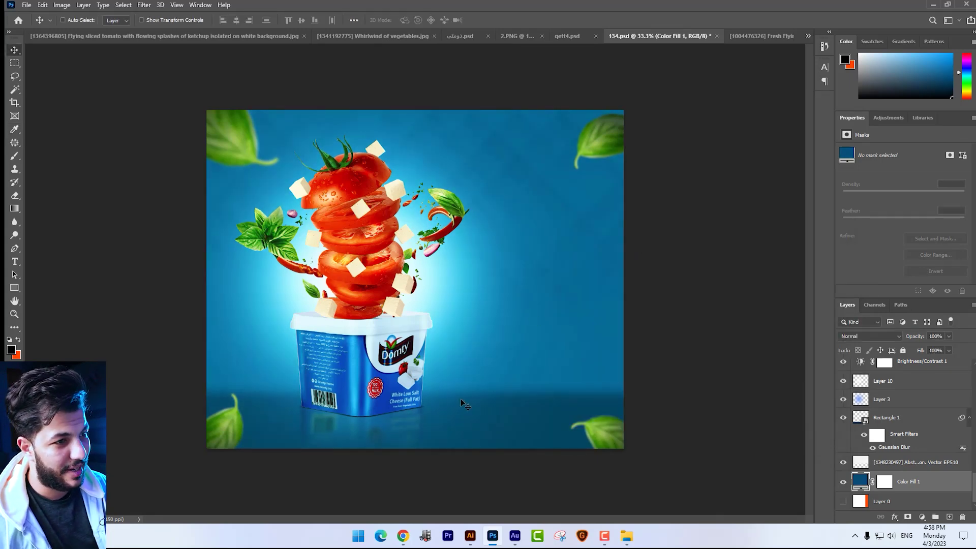
key(ctrl+plus)
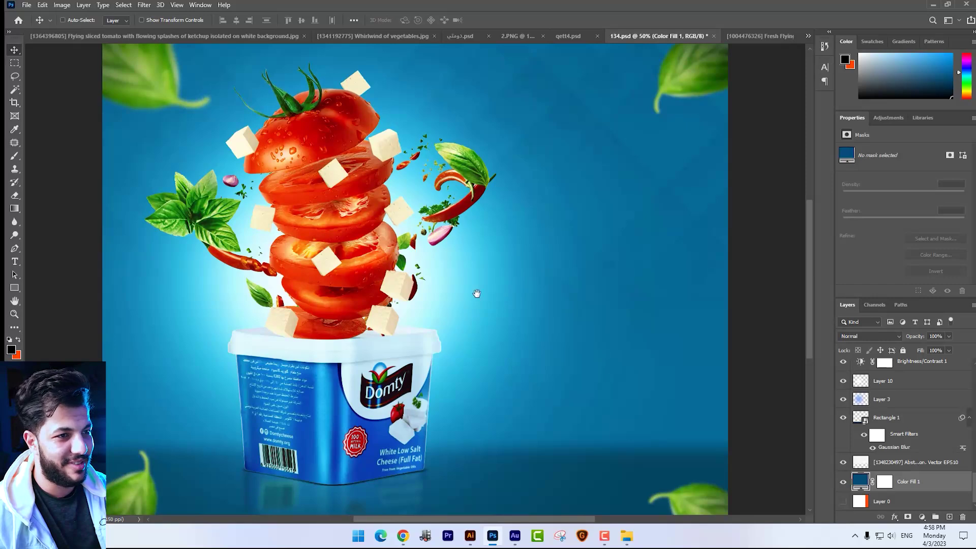
- Select the Lamar Font.otf file in the دومتي assets folder in File Explorer
key(alt+Tab)
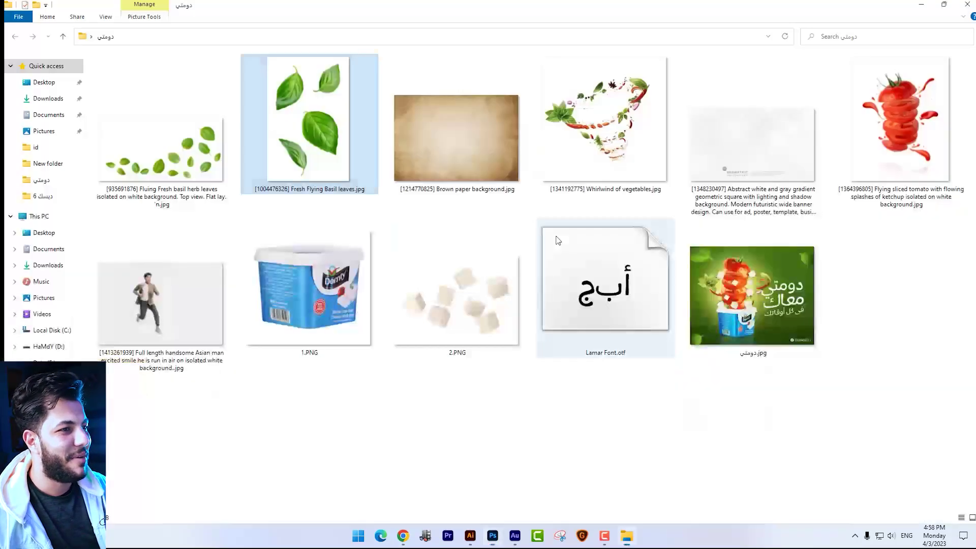
click(641, 340)
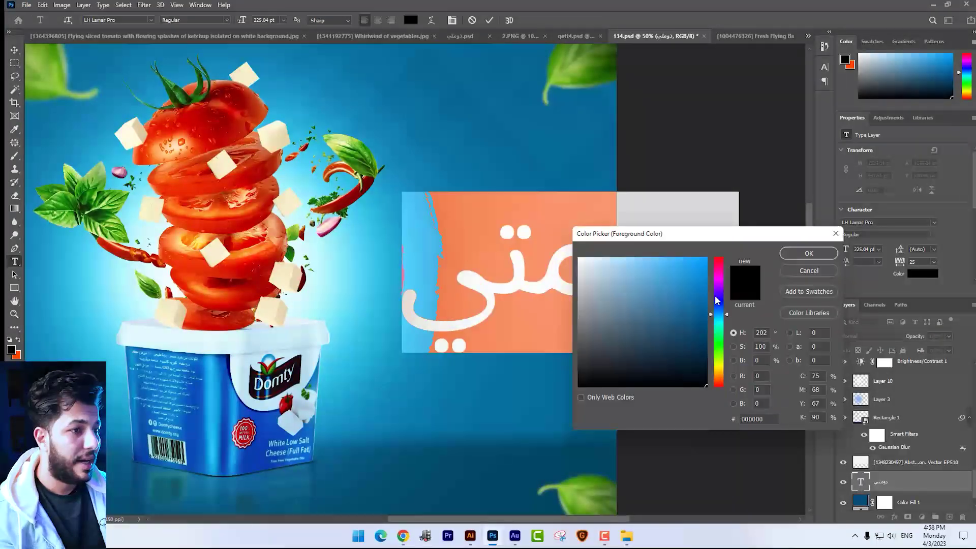
- Make the Arabic slogan white, then scale and nudge its lines into place beside the tomatoes
click(579, 258)
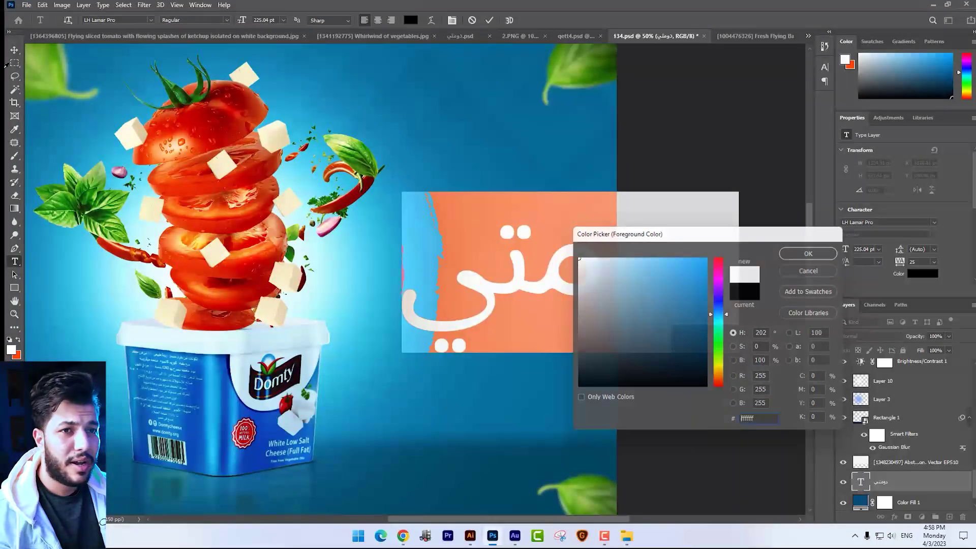
click(809, 254)
key(ctrl+Return)
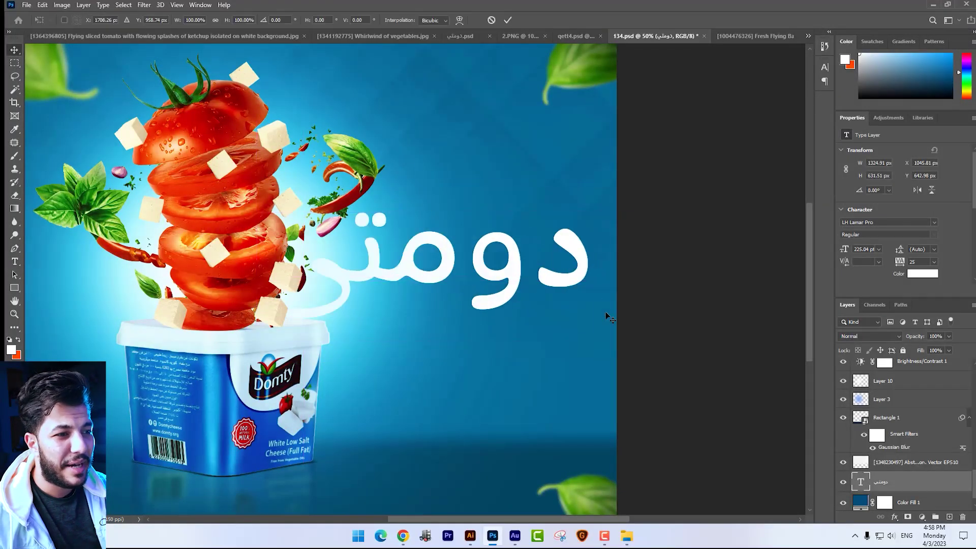
key(ctrl+t)
mouse_move(592, 342)
mouse_down()
mouse_move(506, 292)
mouse_move(548, 278)
mouse_up()
key(Return)
key(ctrl+t)
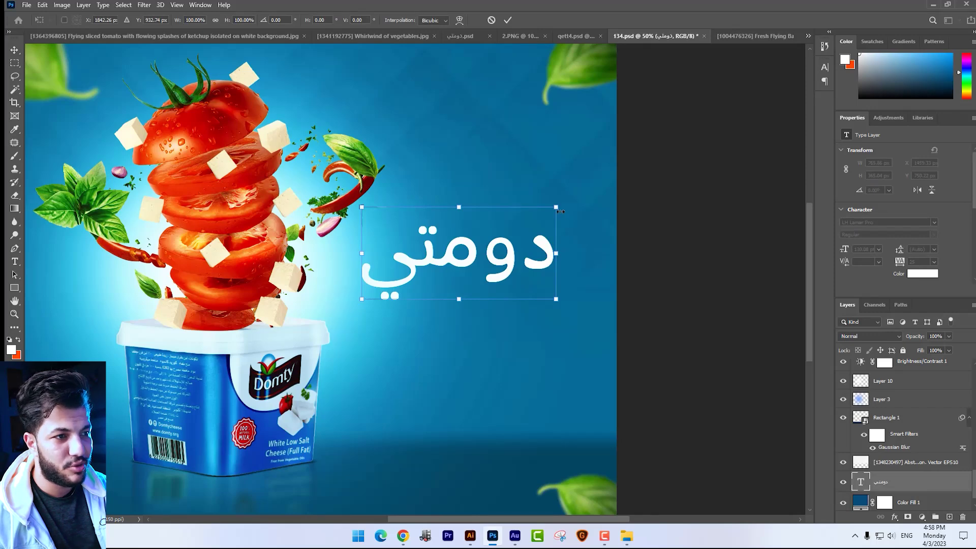
drag(560, 211, 566, 204)
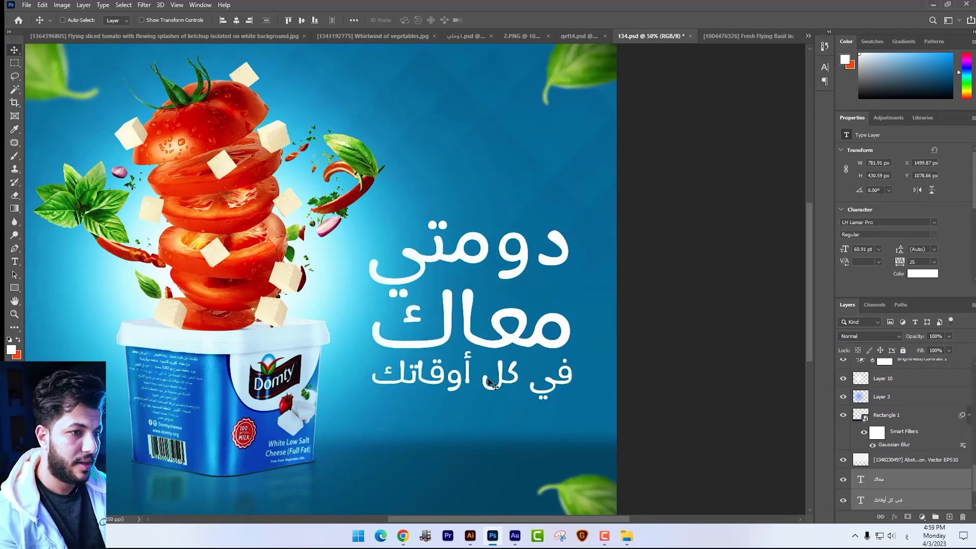
key(Up)
key(Up)
key(Up)
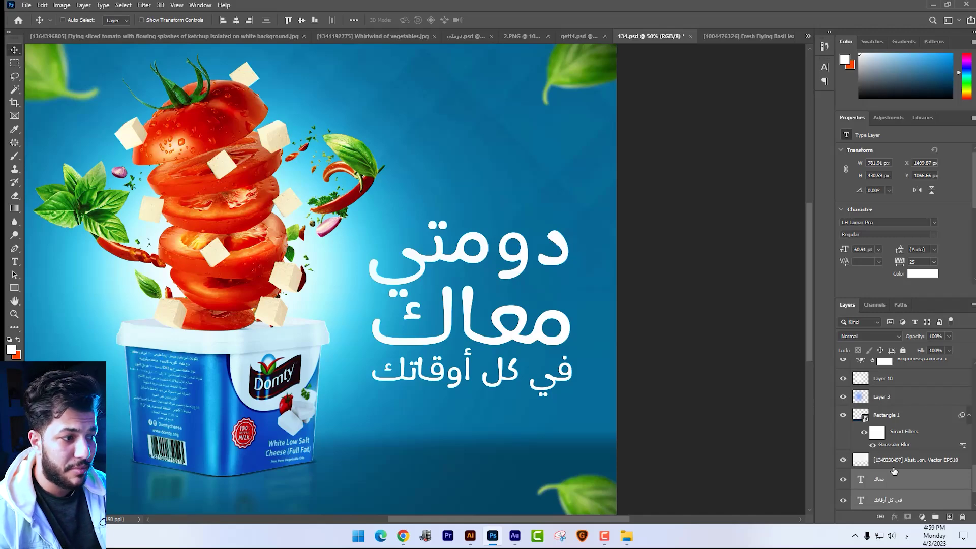
scroll(895, 472, down, 2)
- Centre the view on the slogan and add an empty layer above the معاك text layer
ctrl+click(882, 484)
drag(530, 331, 523, 295)
scroll(523, 295, up, 2)
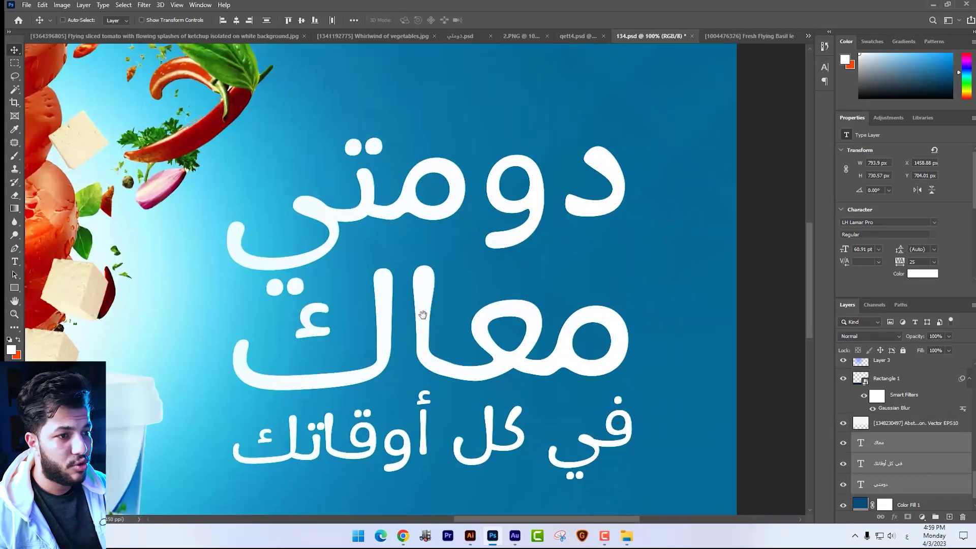
drag(637, 251, 607, 234)
click(905, 452)
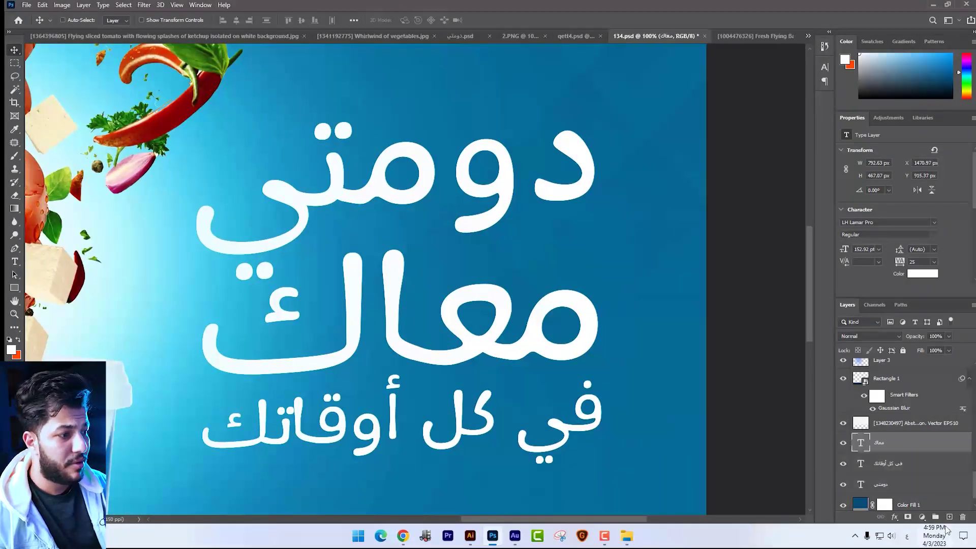
click(948, 518)
- Set the Pen tool to Shape mode with no fill, a white stroke, width 3
click(14, 249)
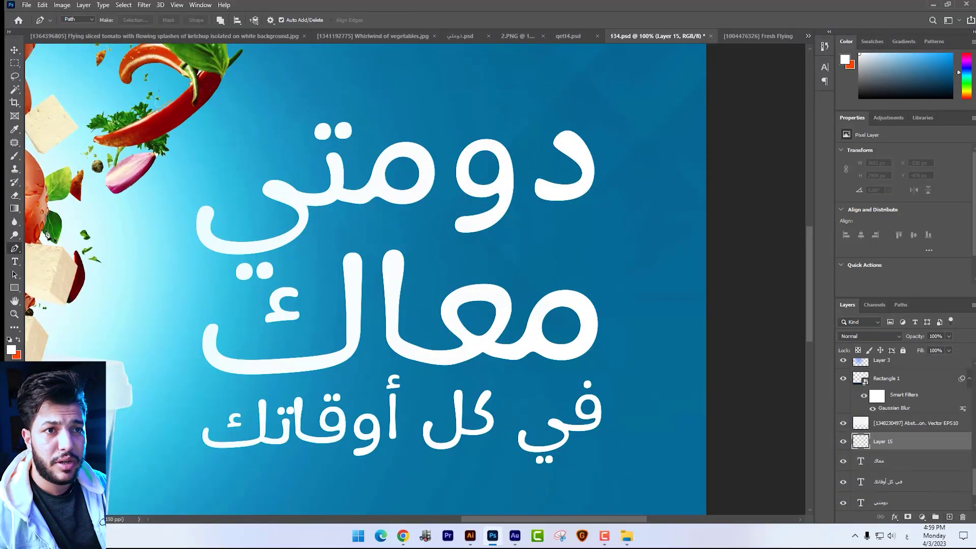
click(87, 21)
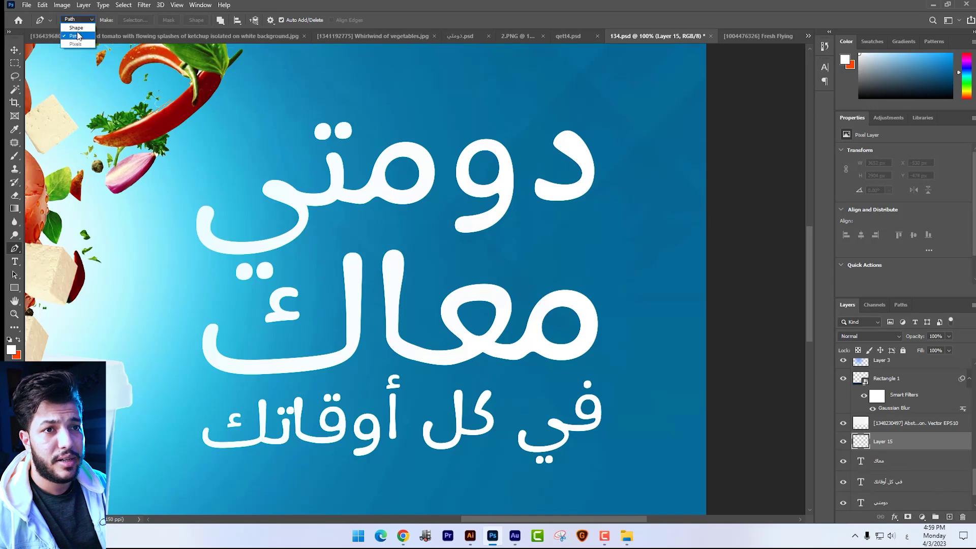
click(76, 28)
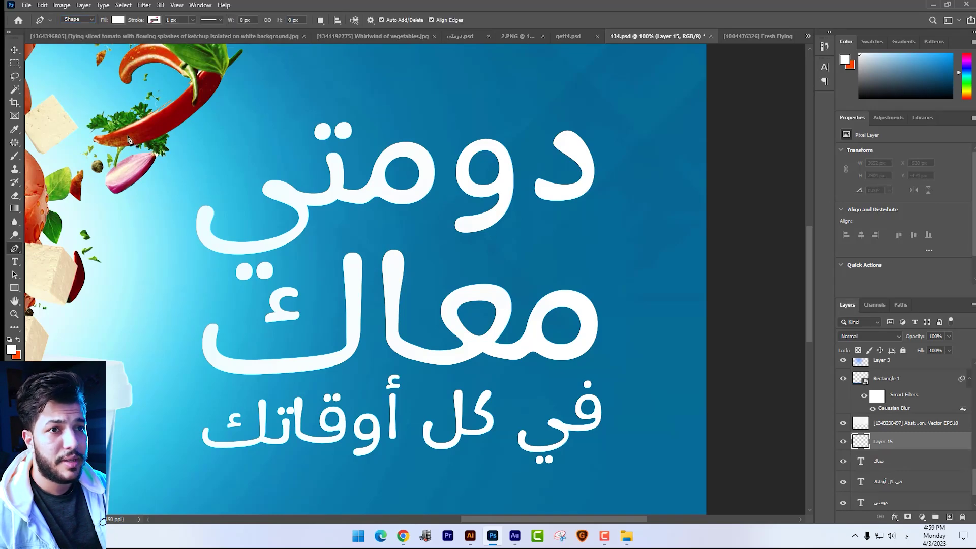
click(117, 20)
click(61, 39)
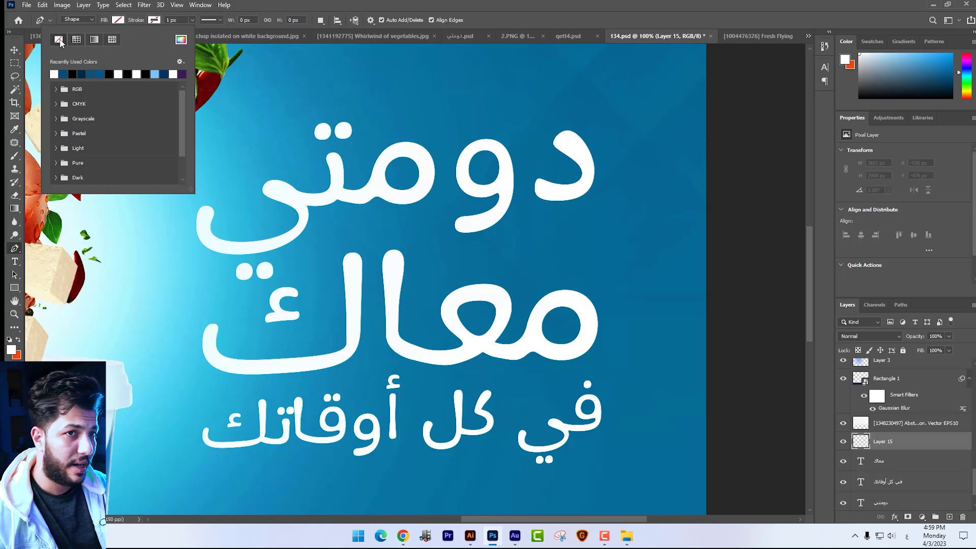
click(154, 22)
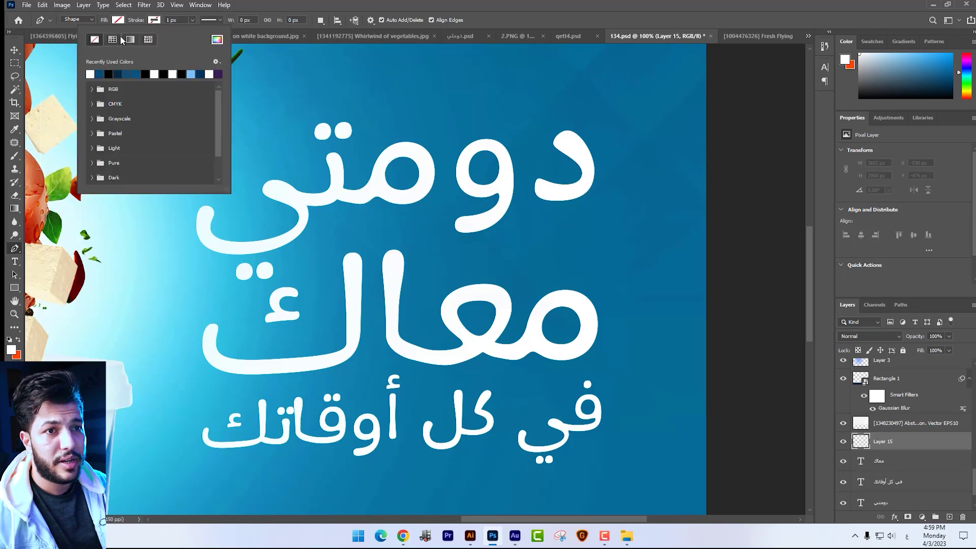
click(90, 74)
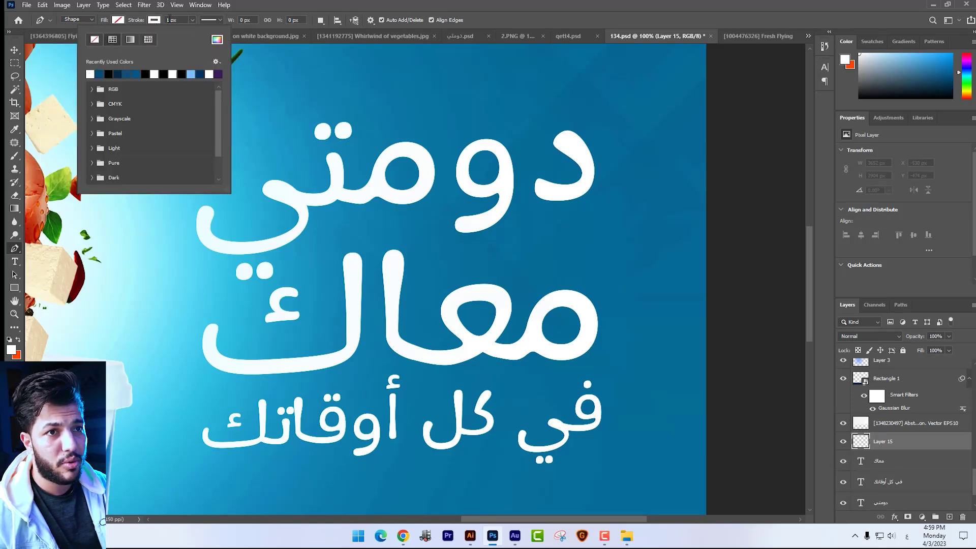
double_click(172, 19)
text(3)
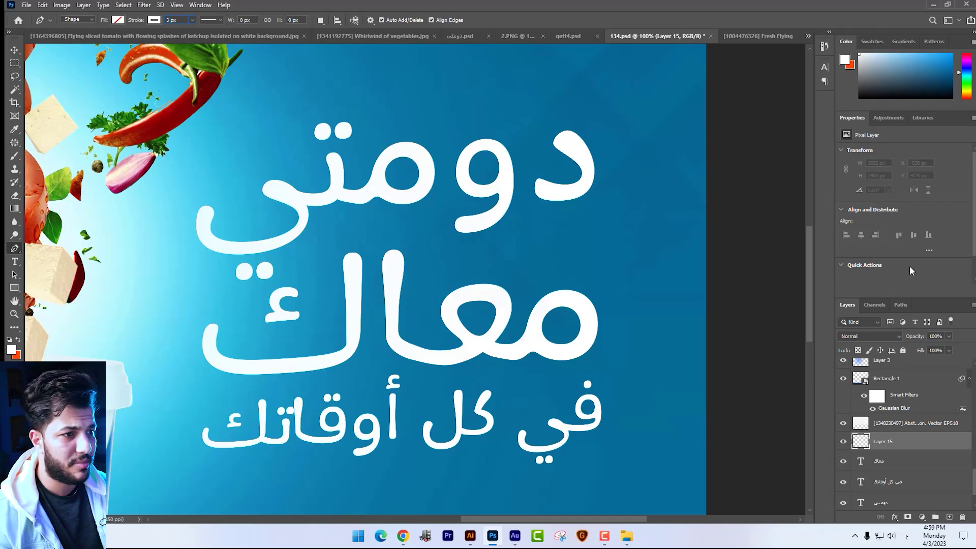
- Draw a looped white swirl under دومتي and shift it slightly left and down
click(525, 229)
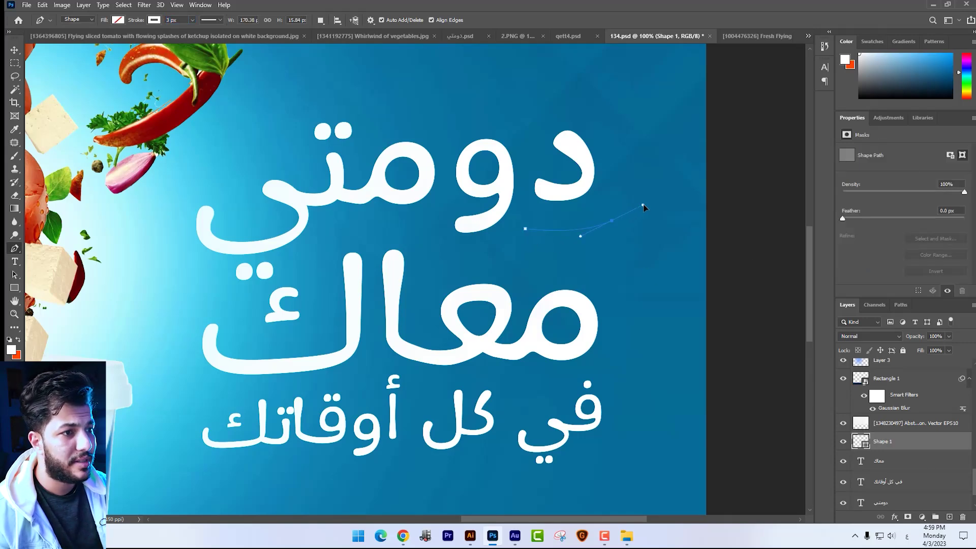
drag(652, 199, 651, 198)
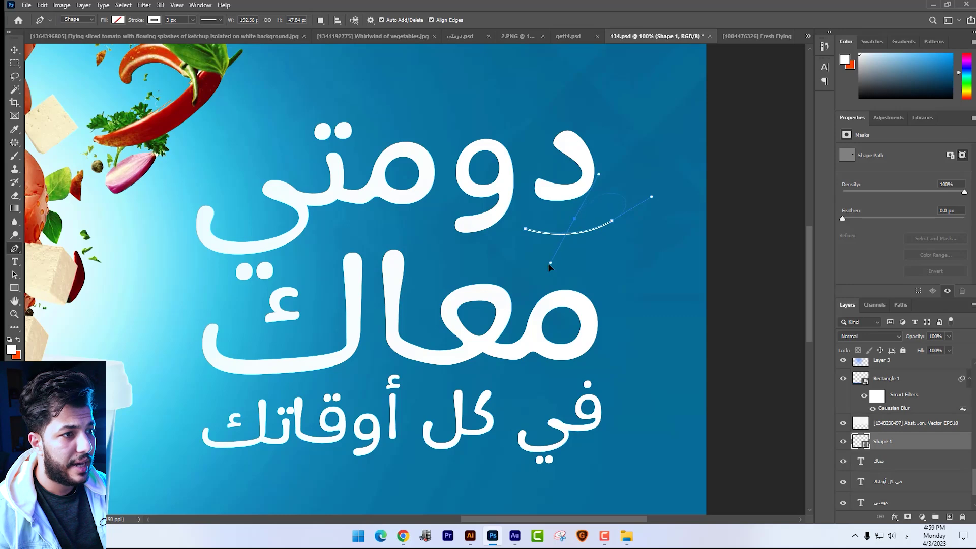
drag(573, 261, 579, 256)
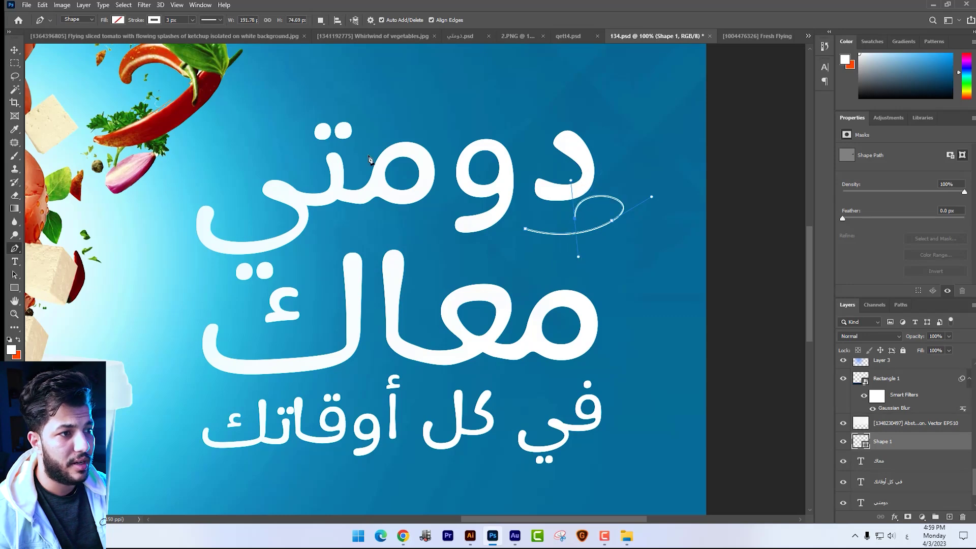
key(ctrl+z)
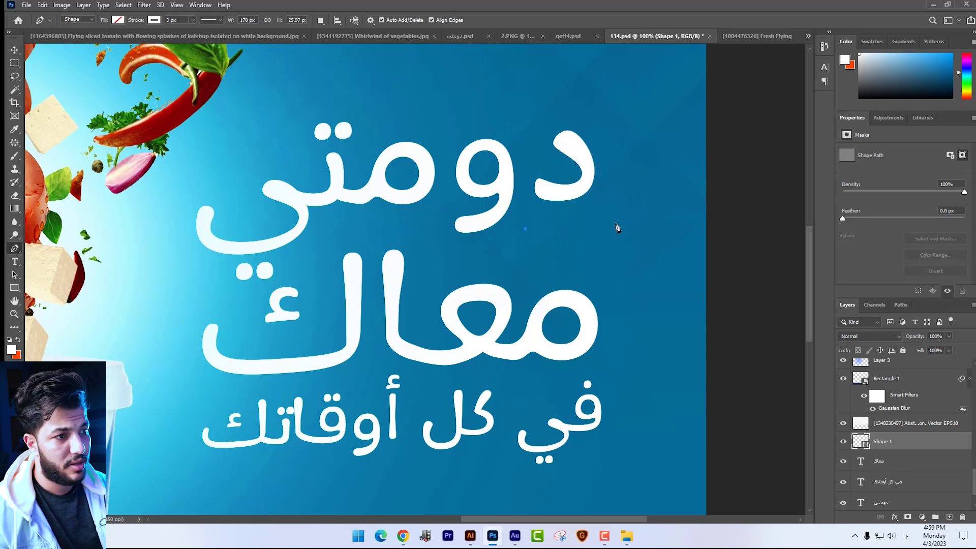
click(568, 231)
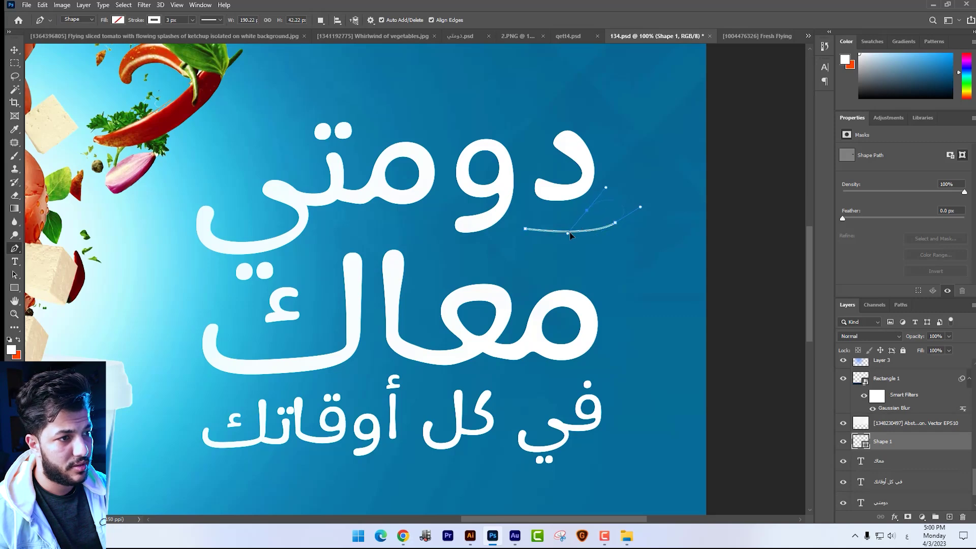
click(14, 50)
key(ctrl+shift+alt+n)
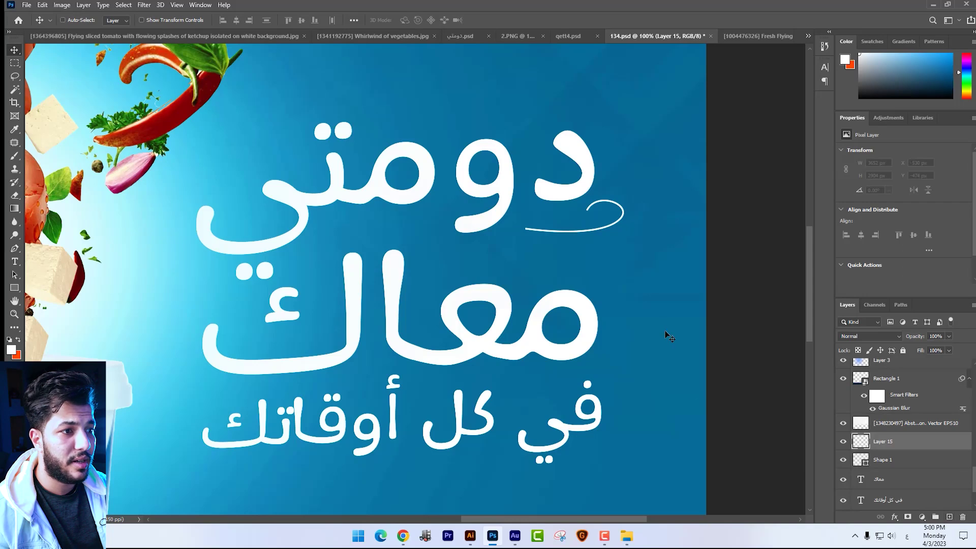
click(892, 462)
drag(625, 249, 614, 261)
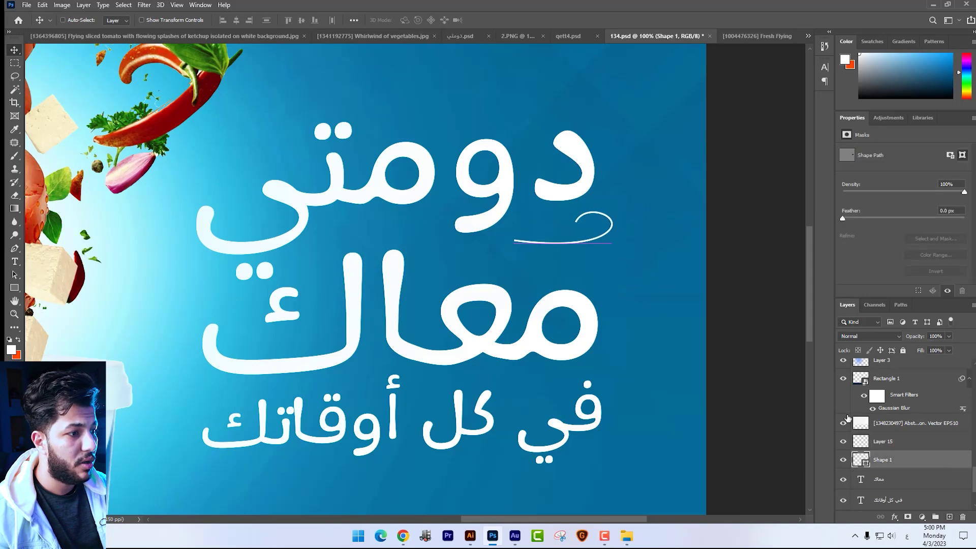
- Draw a second looped swirl and move it up-left beside معاك
click(885, 443)
click(14, 247)
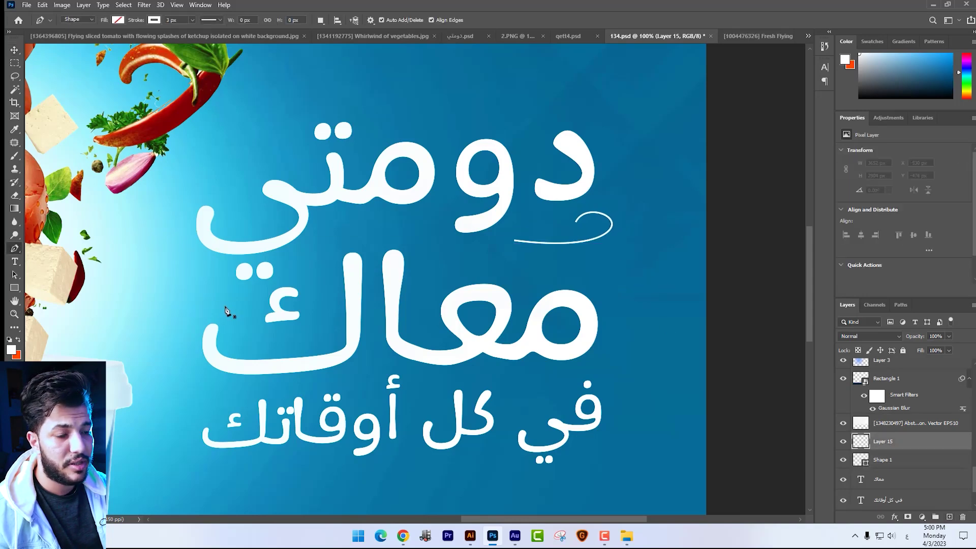
click(231, 297)
drag(206, 313, 195, 300)
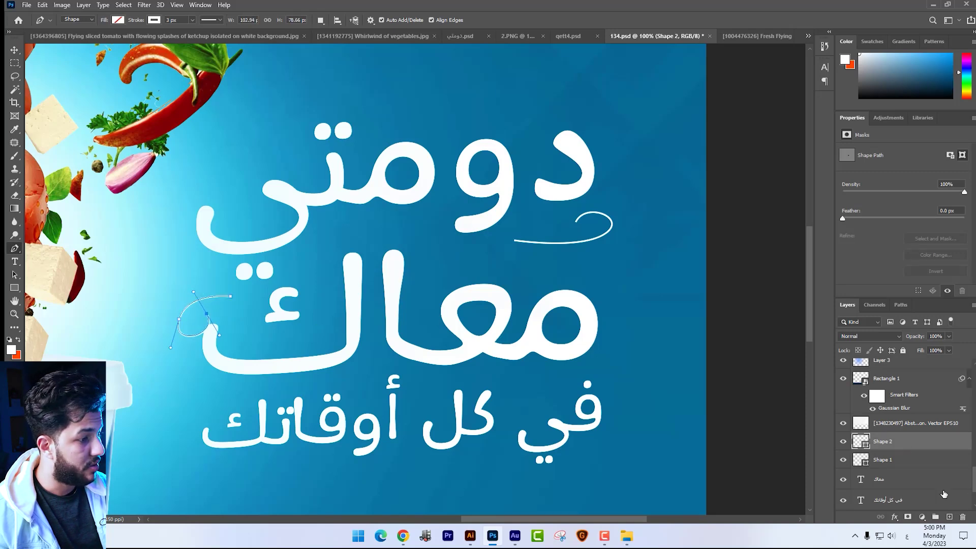
key(Return)
key(ctrl+shift+alt+n)
click(15, 49)
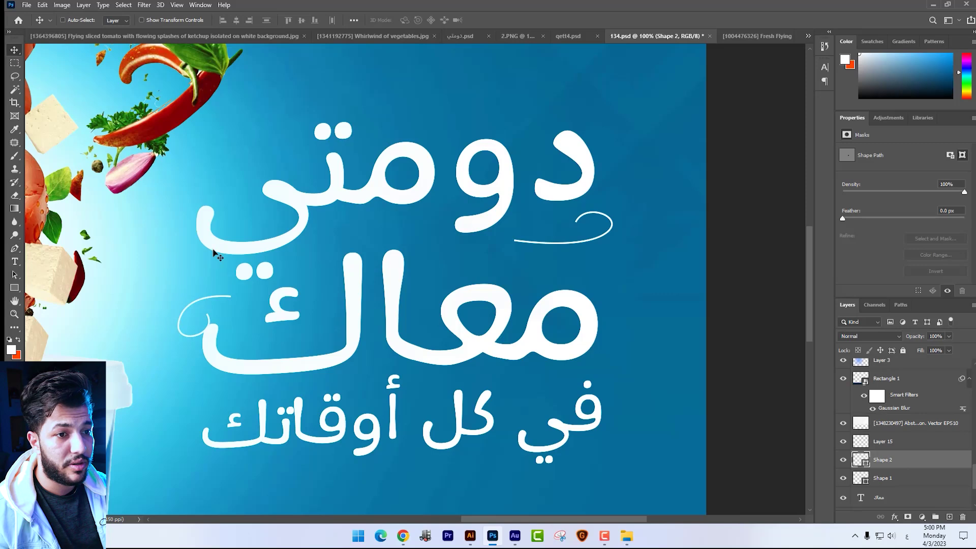
drag(227, 235, 219, 223)
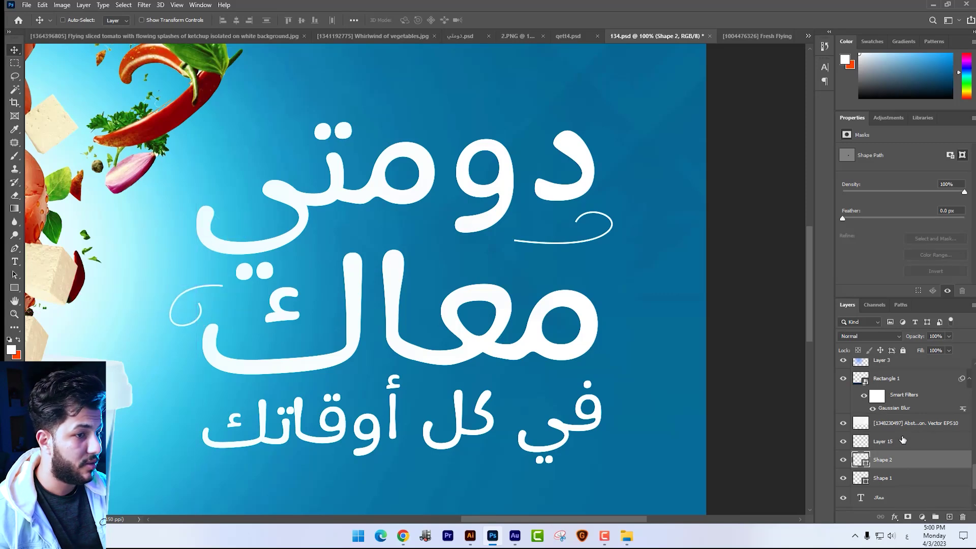
click(884, 478)
scroll(640, 240, down, 3)
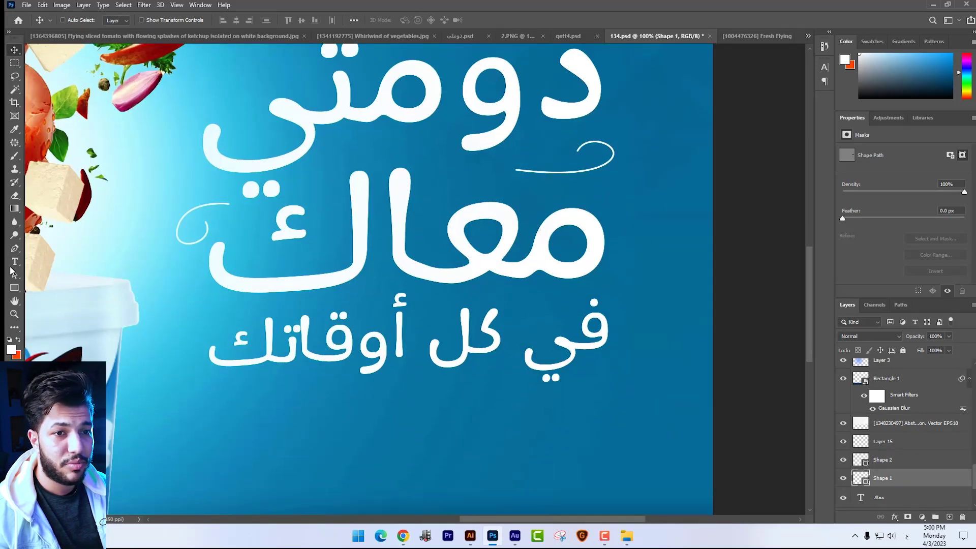
click(14, 248)
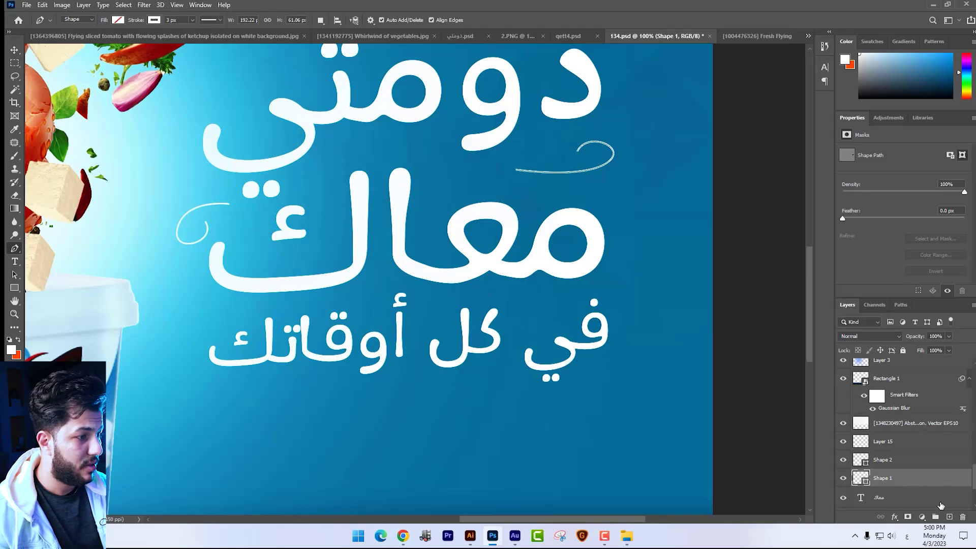
- Draw another three-point swirl stroke near the letters of معاك
click(904, 447)
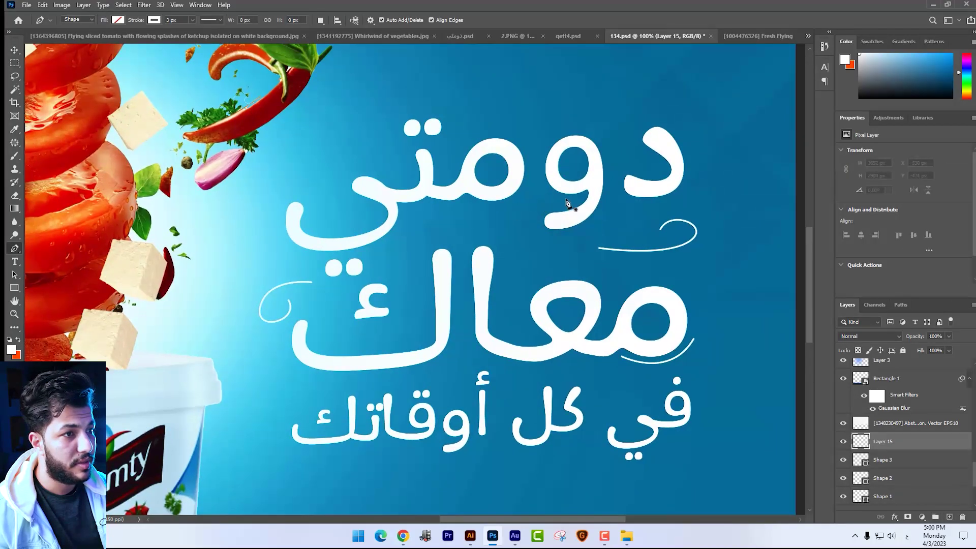
click(581, 197)
click(561, 211)
click(529, 210)
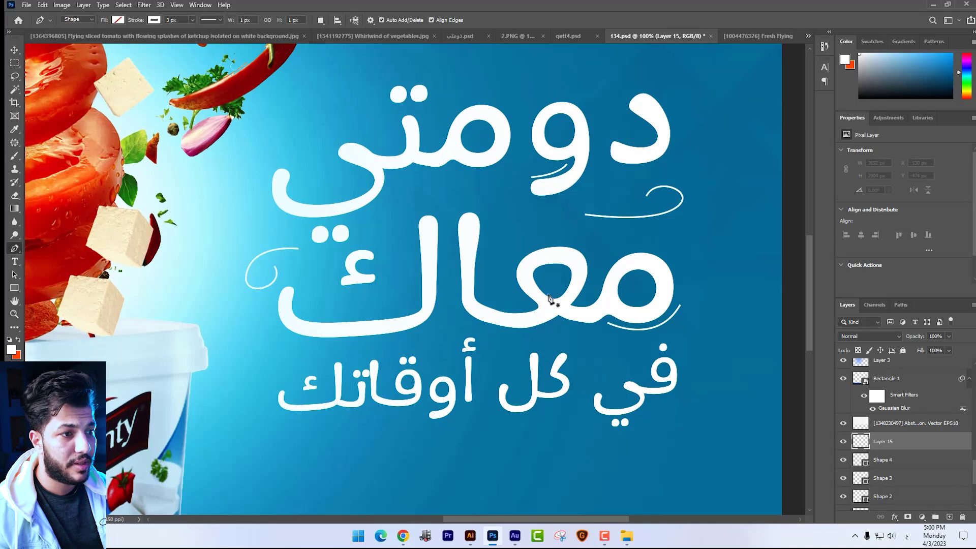
- Draw a small curl inside the letter loop of معاك and rotate it into place
click(548, 294)
click(538, 275)
click(568, 274)
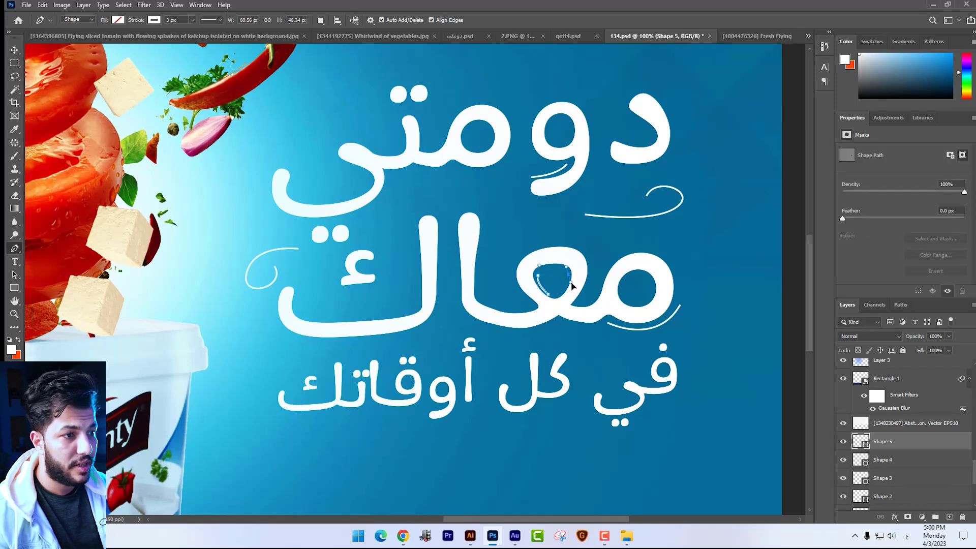
click(572, 285)
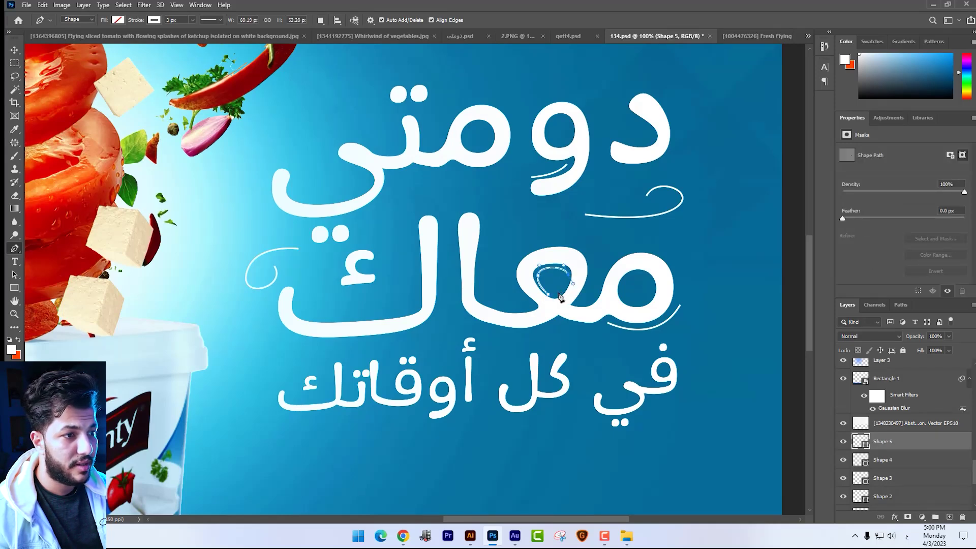
click(14, 50)
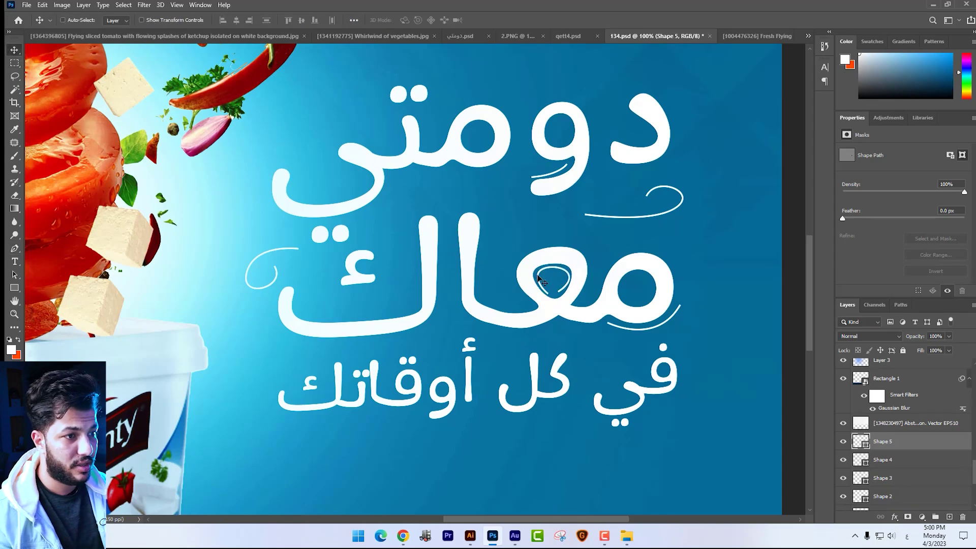
key(ctrl+t)
drag(577, 261, 554, 255)
key(Return)
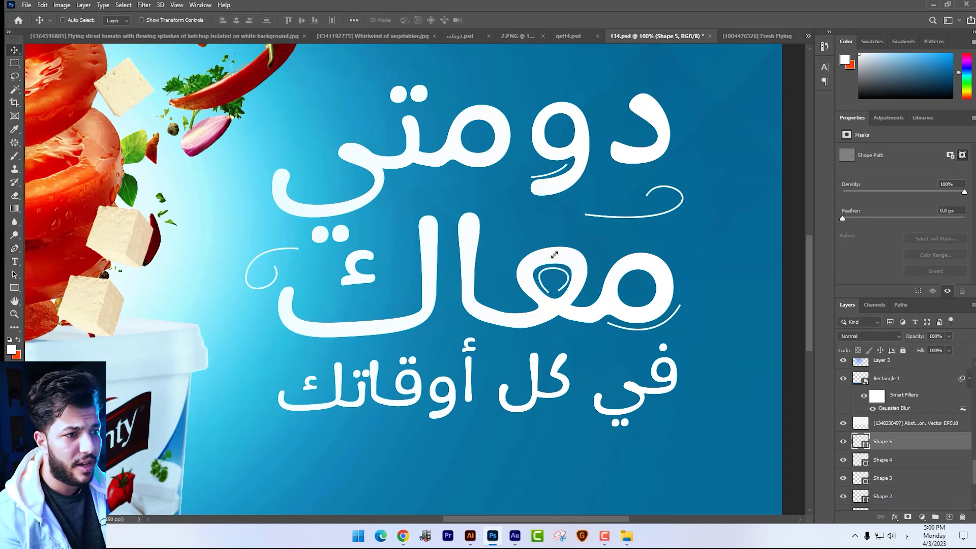
key(ctrl+minus)
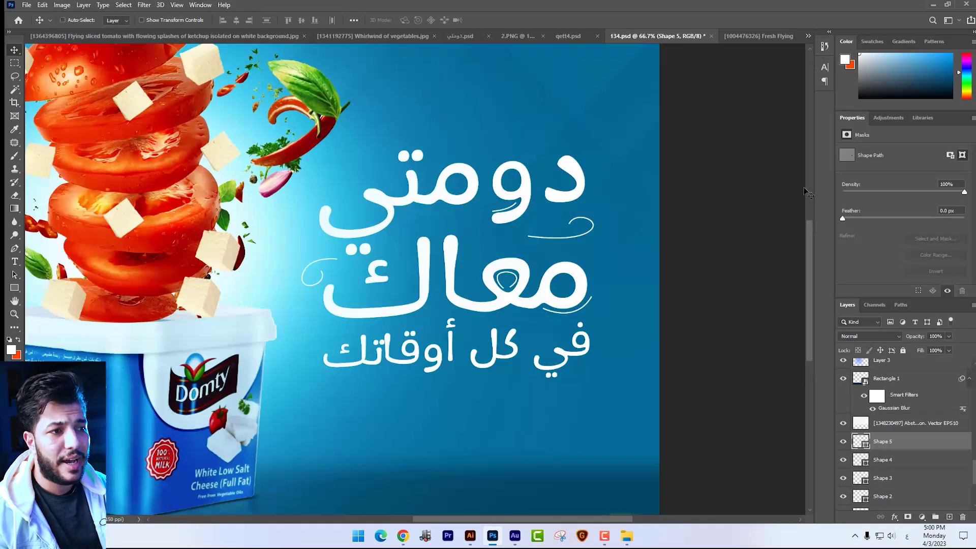
- Move the small swirl shape up and left near دومتي
key(ctrl+minus)
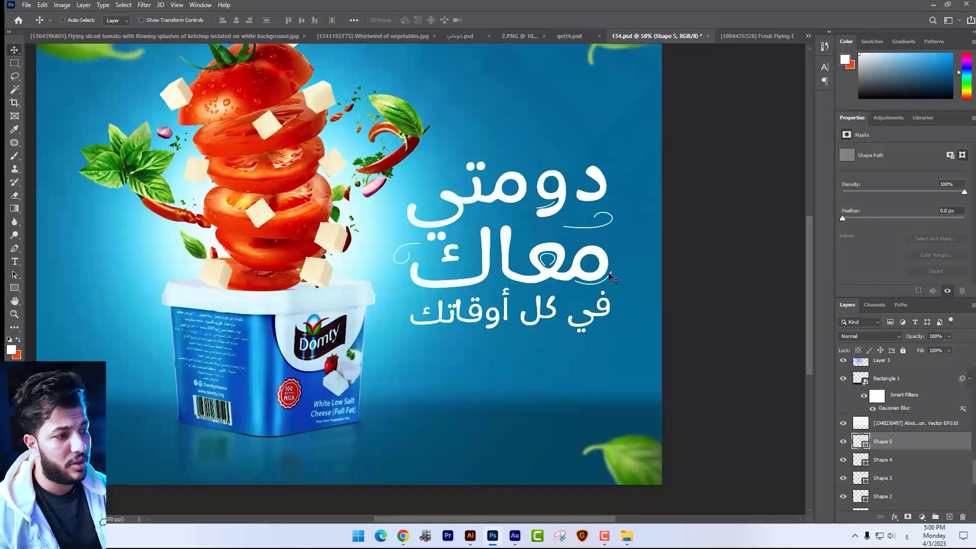
click(882, 497)
ctrl+click(872, 440)
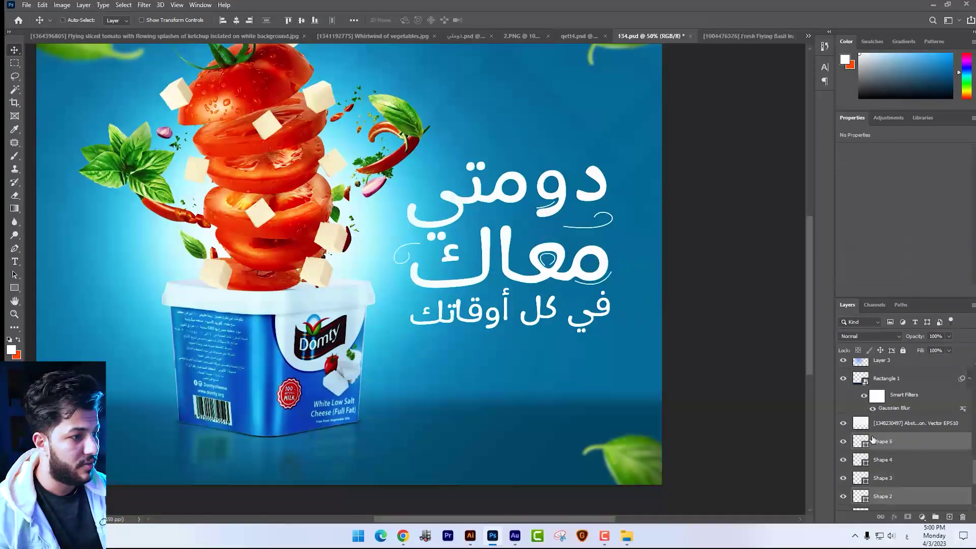
mouse_move(667, 307)
mouse_down()
mouse_move(679, 293)
mouse_move(635, 286)
mouse_up()
- Preview the finished ad full-screen without panels, then switch to the browser's Facebook post
key(ctrl+minus)
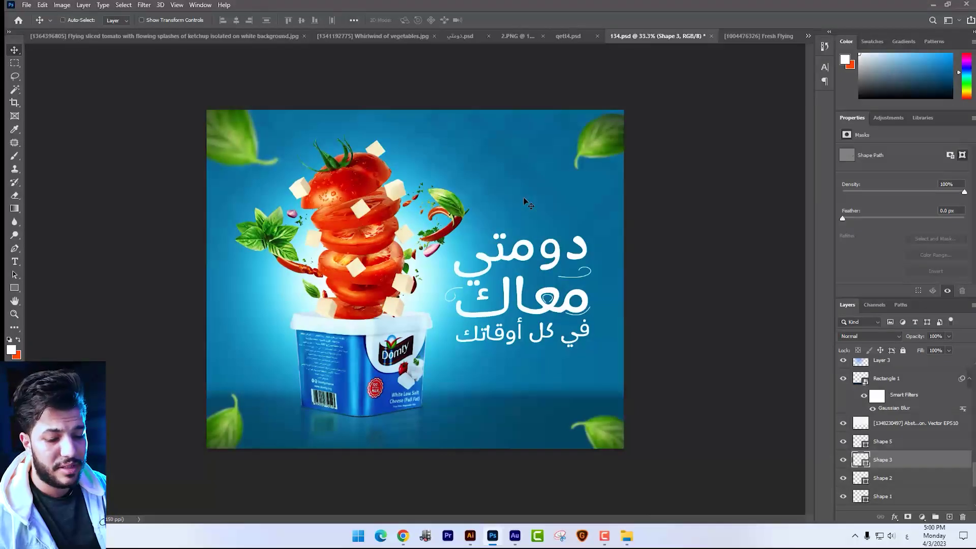
key(Tab)
key(ctrl+plus)
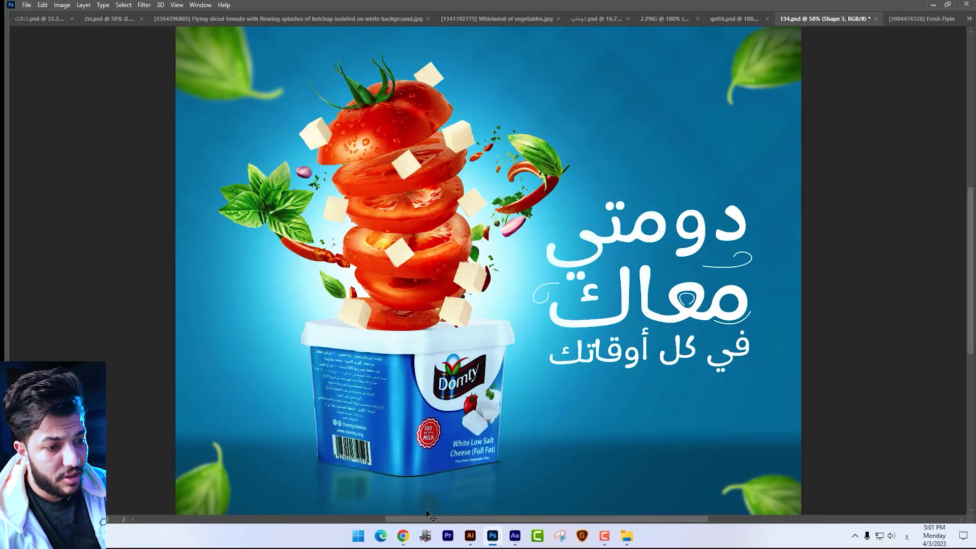
click(404, 536)
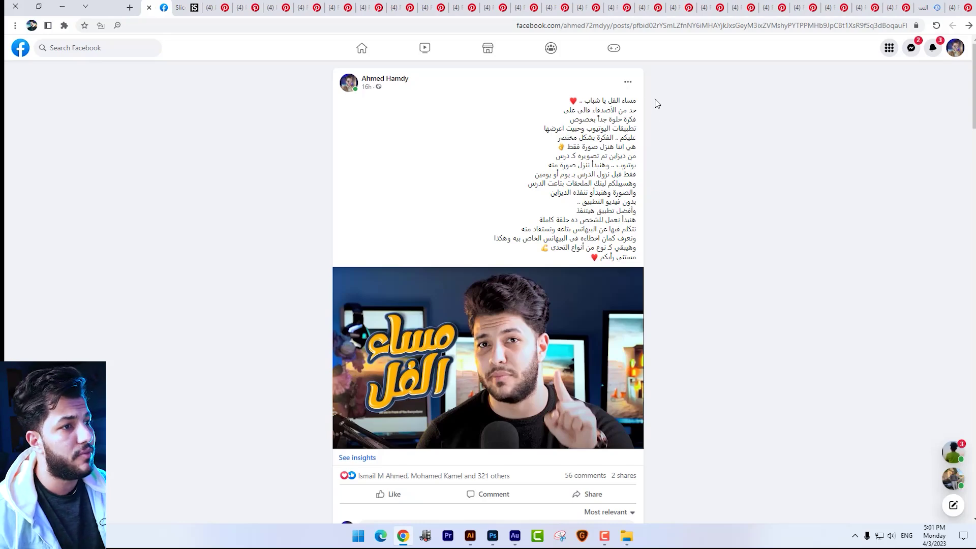
drag(656, 103, 656, 127)
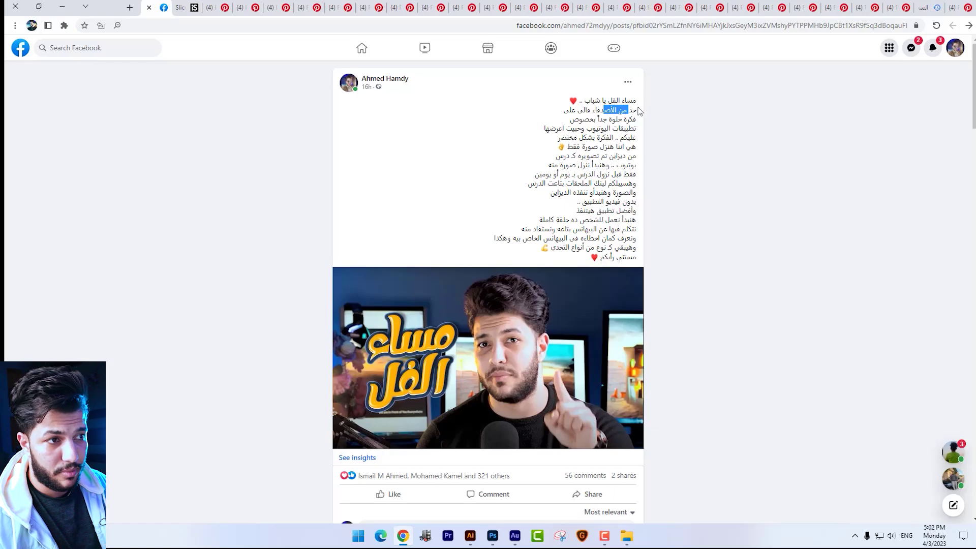
scroll(544, 346, down, 3)
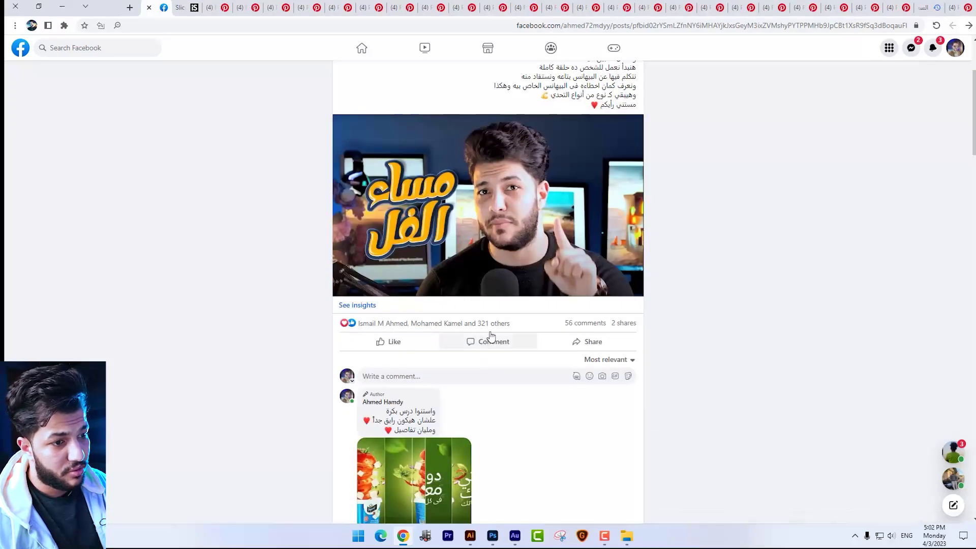
scroll(508, 285, down, 3)
scroll(473, 213, down, 2)
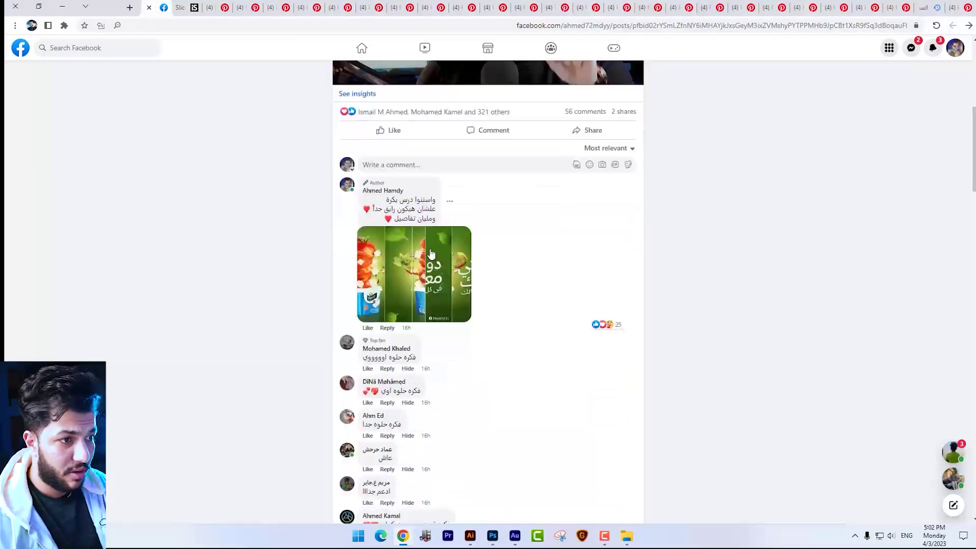
scroll(441, 247, down, 4)
scroll(440, 247, down, 3)
scroll(441, 249, down, 3)
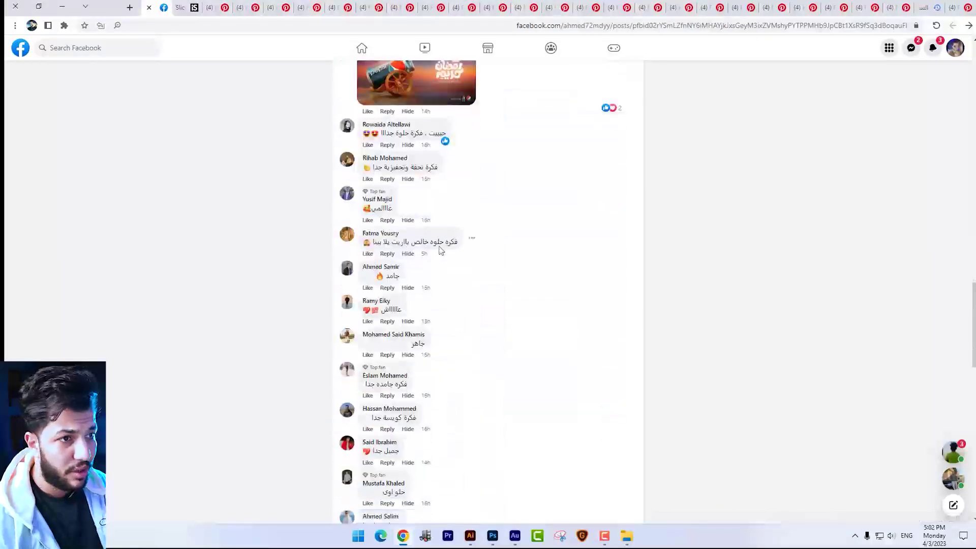
scroll(441, 251, down, 3)
scroll(441, 253, down, 3)
scroll(442, 253, down, 4)
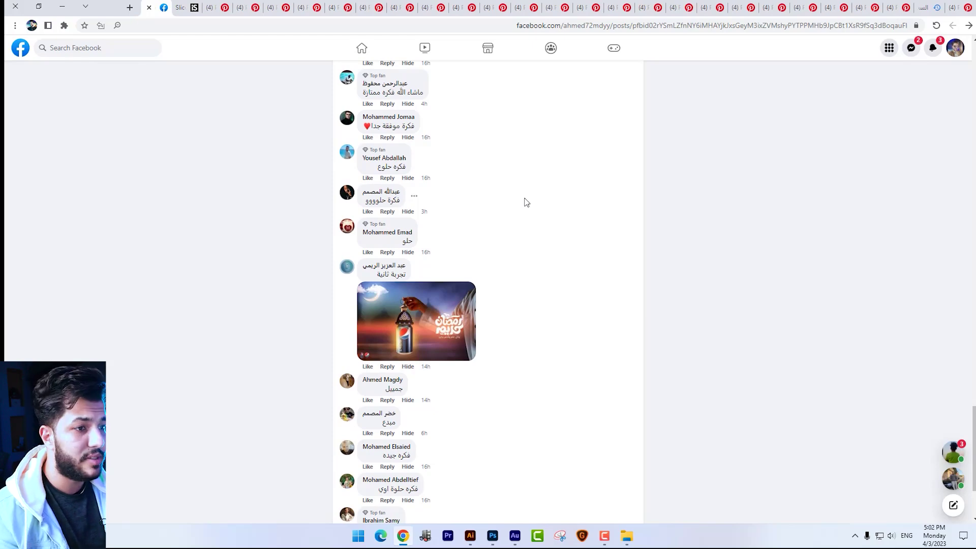
key(alt+Tab)
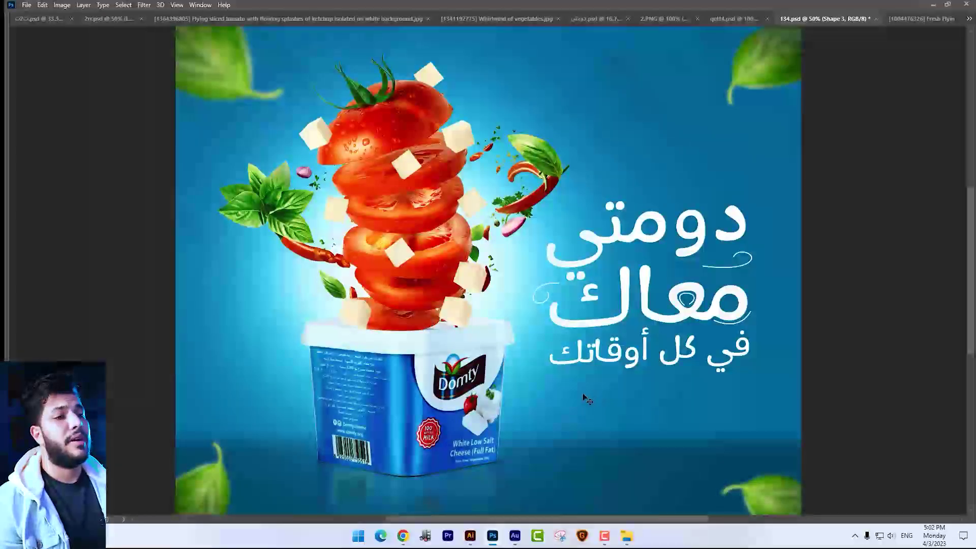